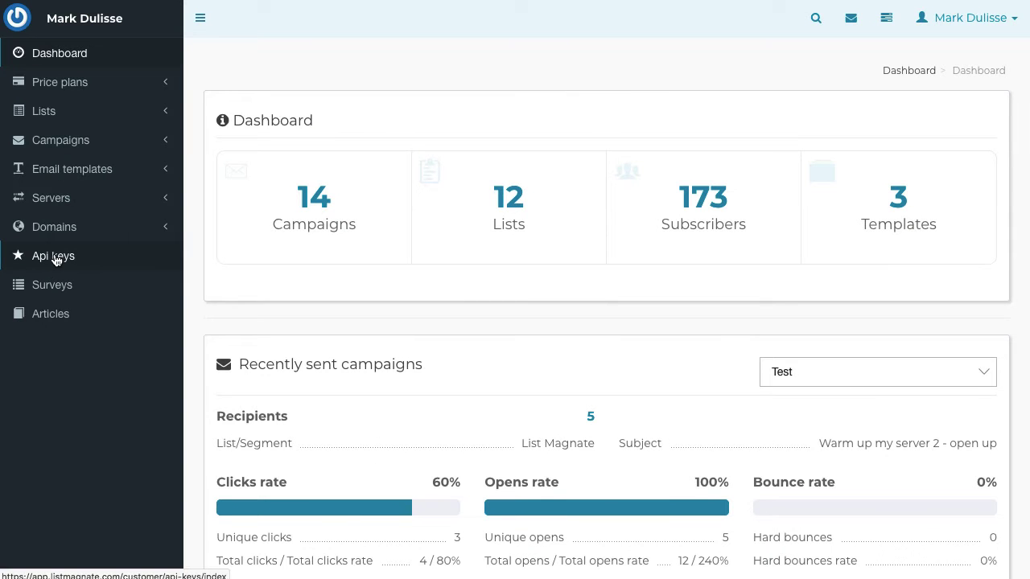
# Visit ListMagnate's Api keys page before returning to the Easy Optin admin panel
pyautogui.click(56, 260)
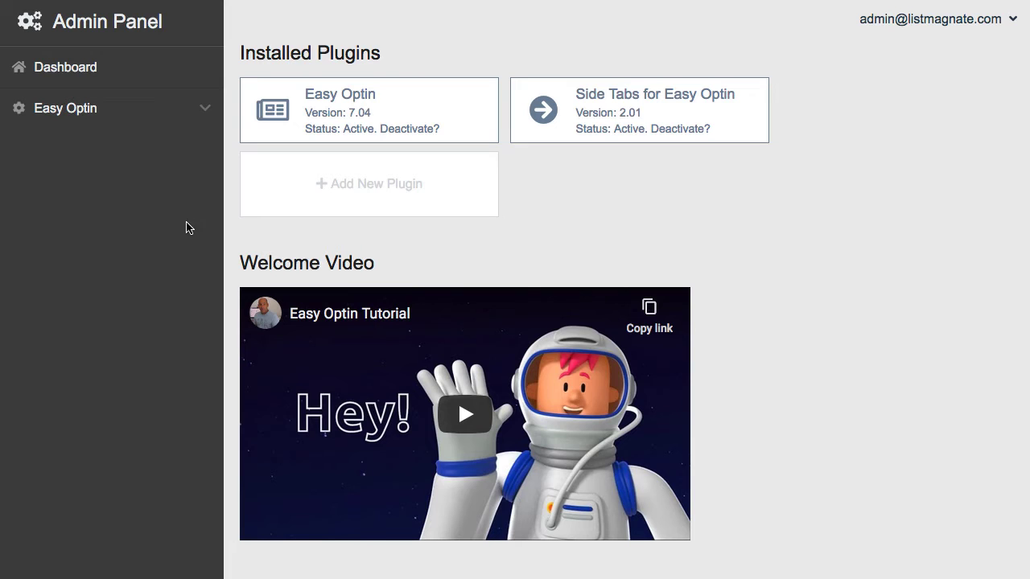
# Open Easy Optin's Advanced Settings and scroll down to the plugin modules
pyautogui.click(206, 115)
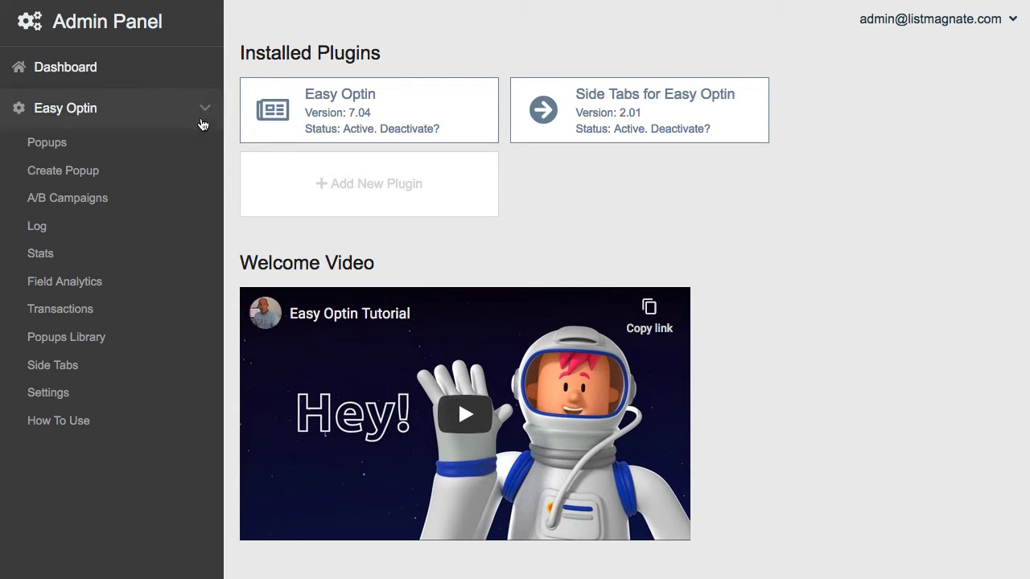
pyautogui.click(50, 397)
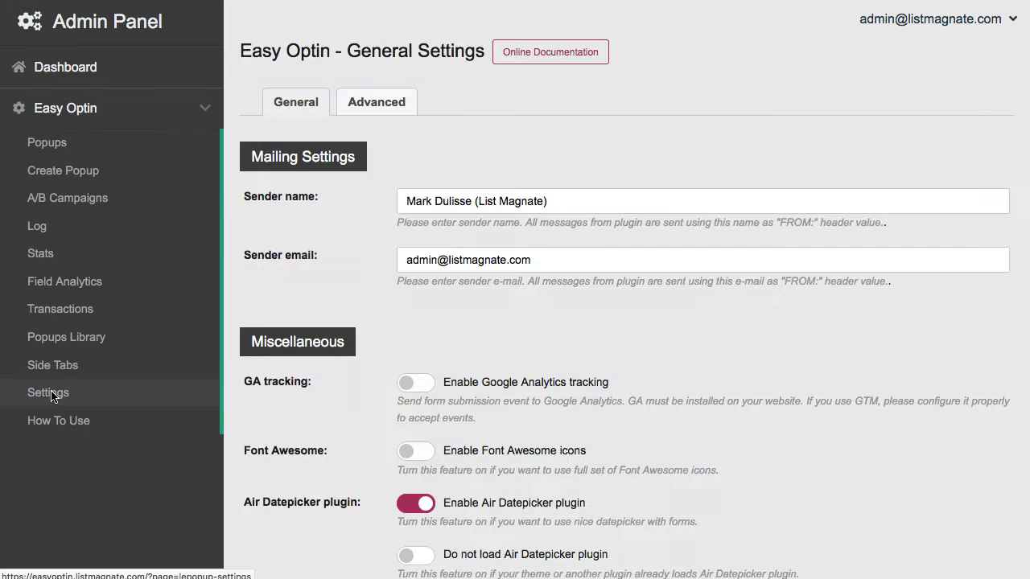
pyautogui.click(366, 104)
pyautogui.scroll(-5, 391, 229)
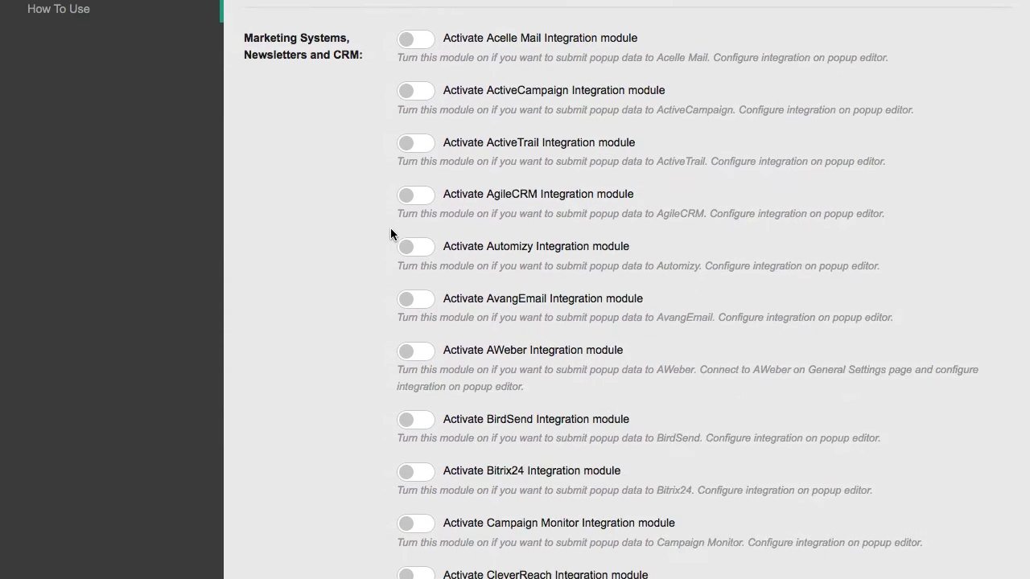
pyautogui.scroll(-5, 390, 233)
pyautogui.scroll(-3, 503, 184)
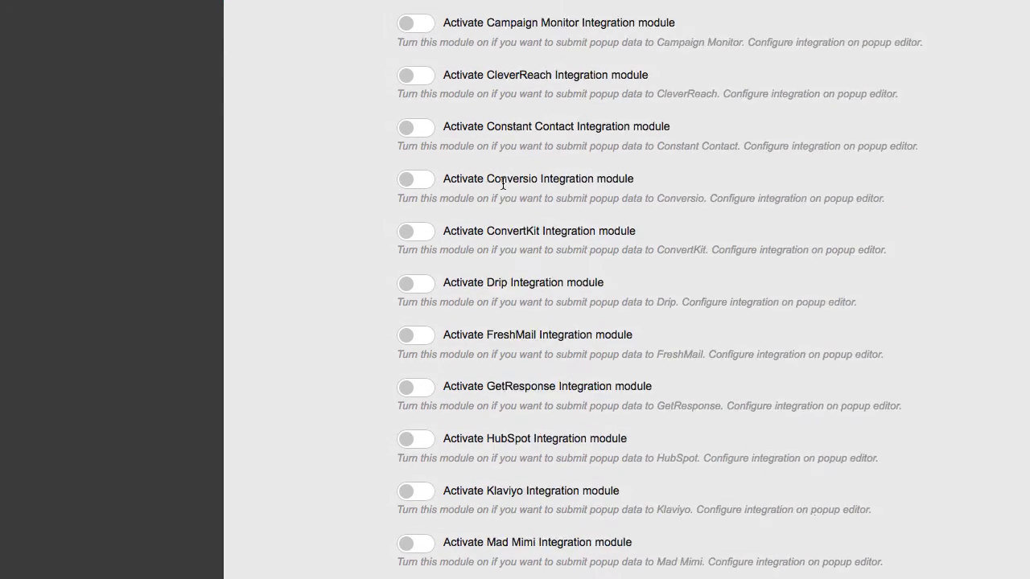
pyautogui.scroll(-10, 503, 184)
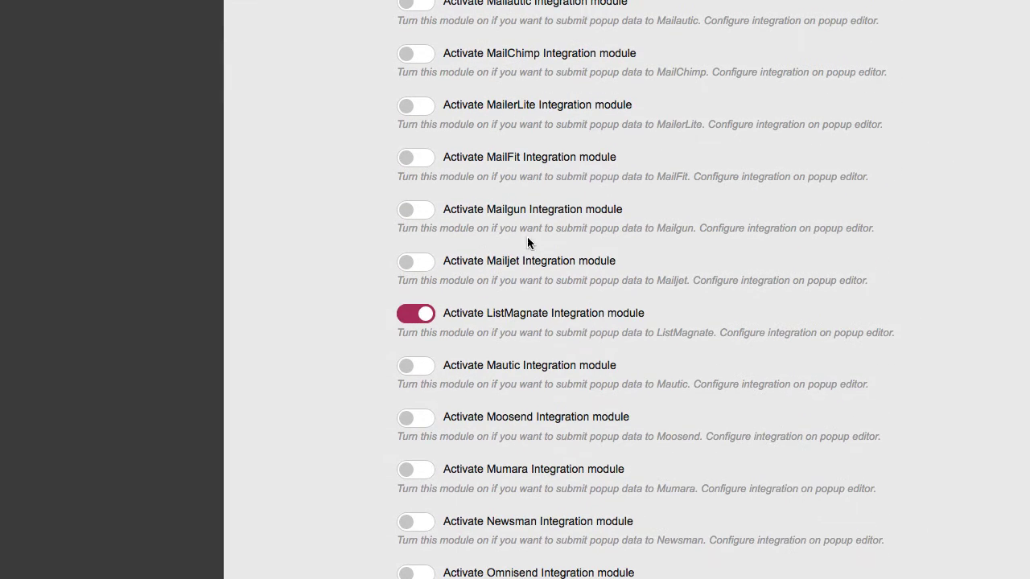
# Turn on the ListMagnate Integration module and save the settings
pyautogui.moveTo(488, 314); pyautogui.dragTo(560, 314)
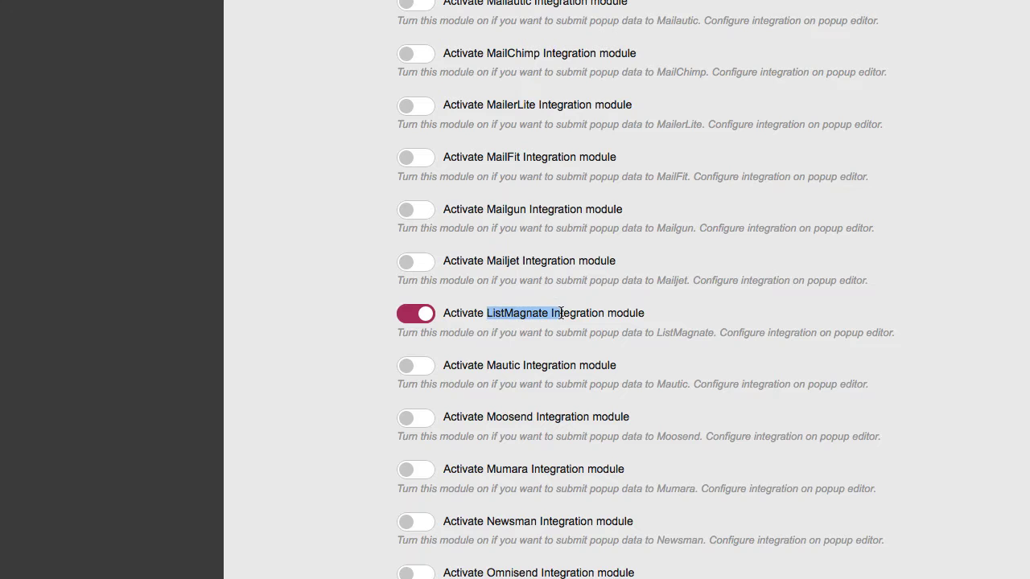
pyautogui.click(414, 317)
pyautogui.click(411, 318)
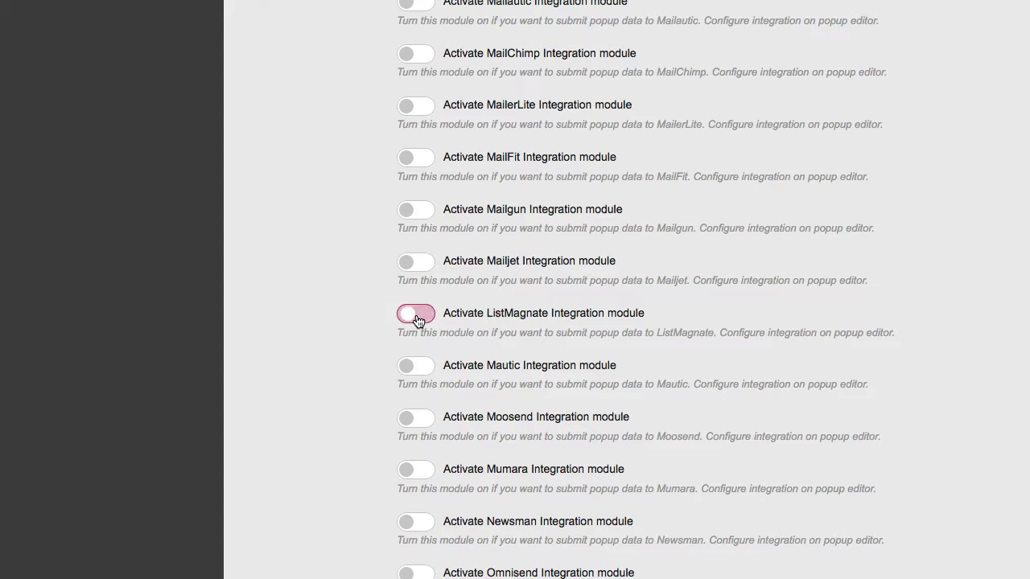
pyautogui.scroll(-20, 627, 289)
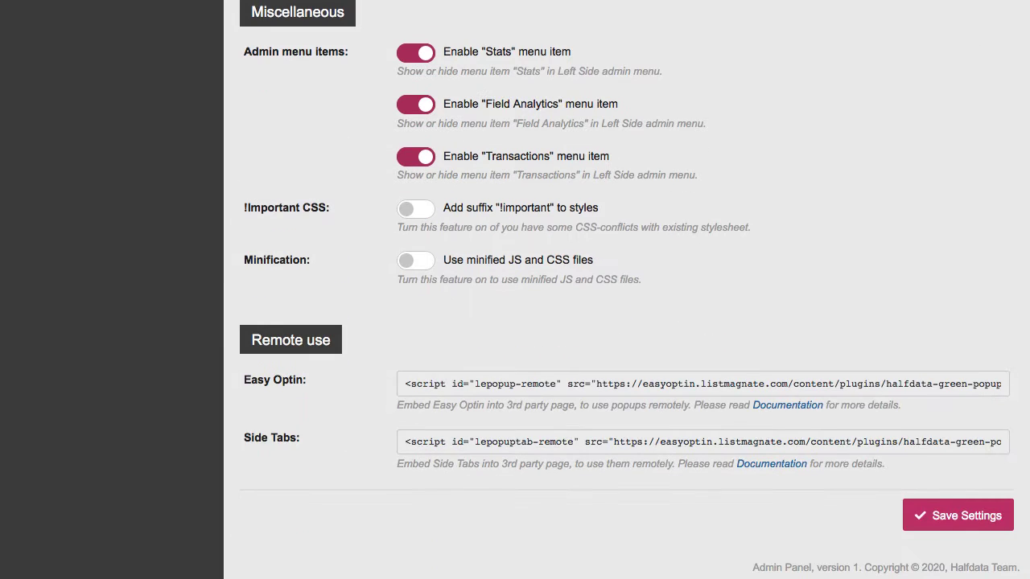
pyautogui.click(945, 513)
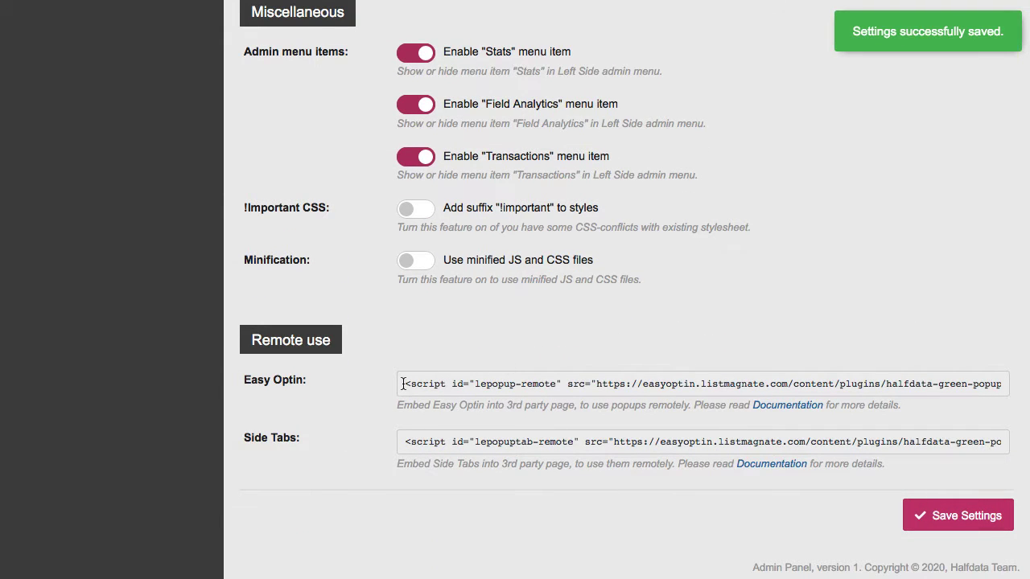
# Select the Easy Optin embed script code and return to the page top
pyautogui.moveTo(403, 384); pyautogui.dragTo(968, 383)
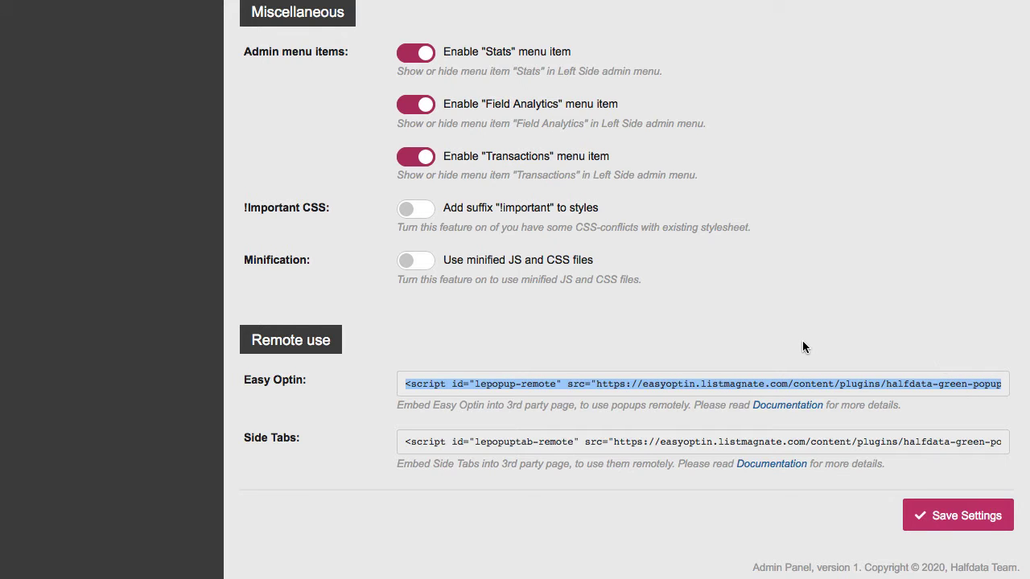
pyautogui.scroll(10, 802, 347)
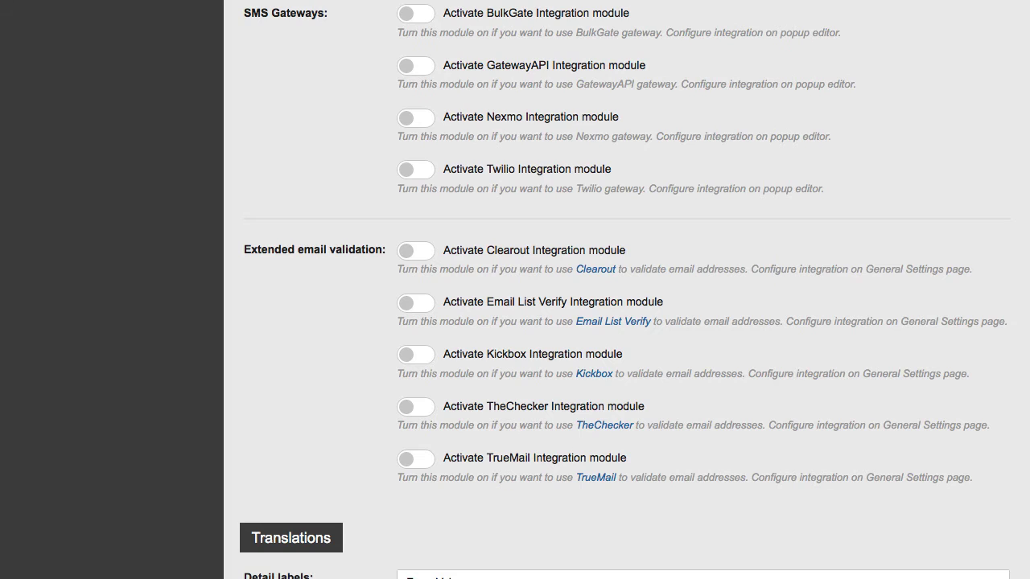
pyautogui.scroll(15, 626, 290)
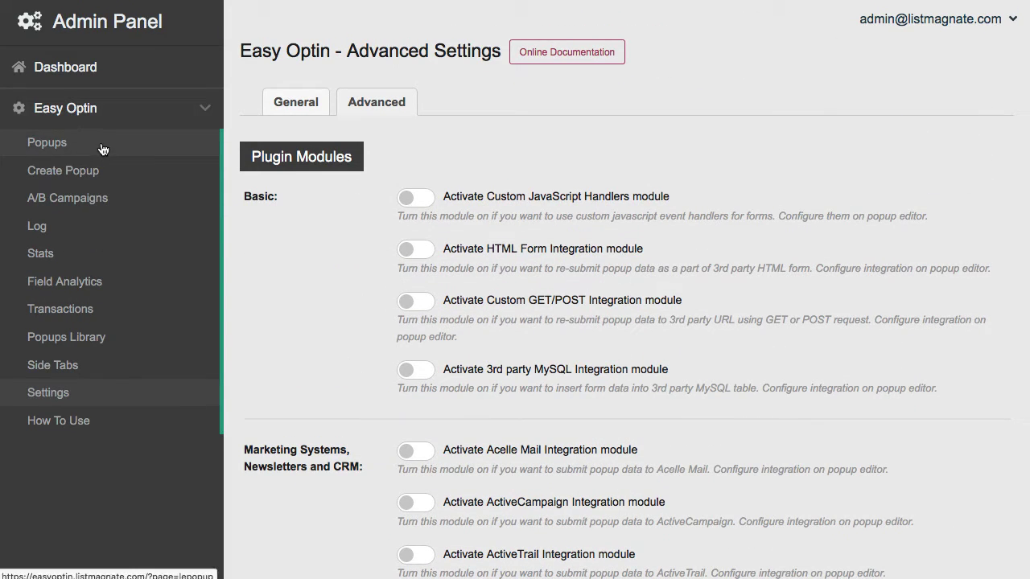
# Browse the Popups Library templates, then go back to the popups list showing Video Demo and YesNo #3
pyautogui.click(57, 147)
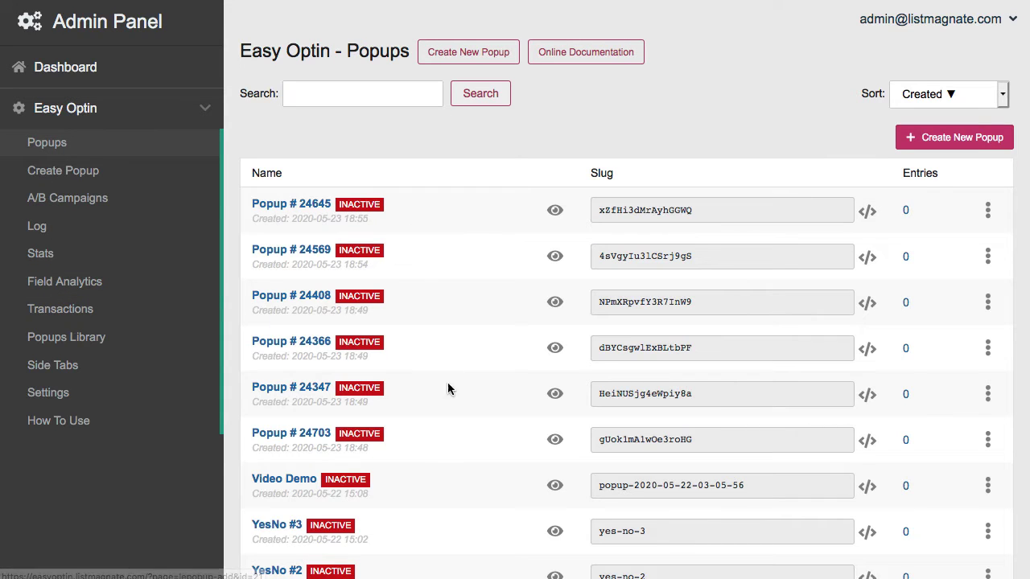
pyautogui.click(78, 341)
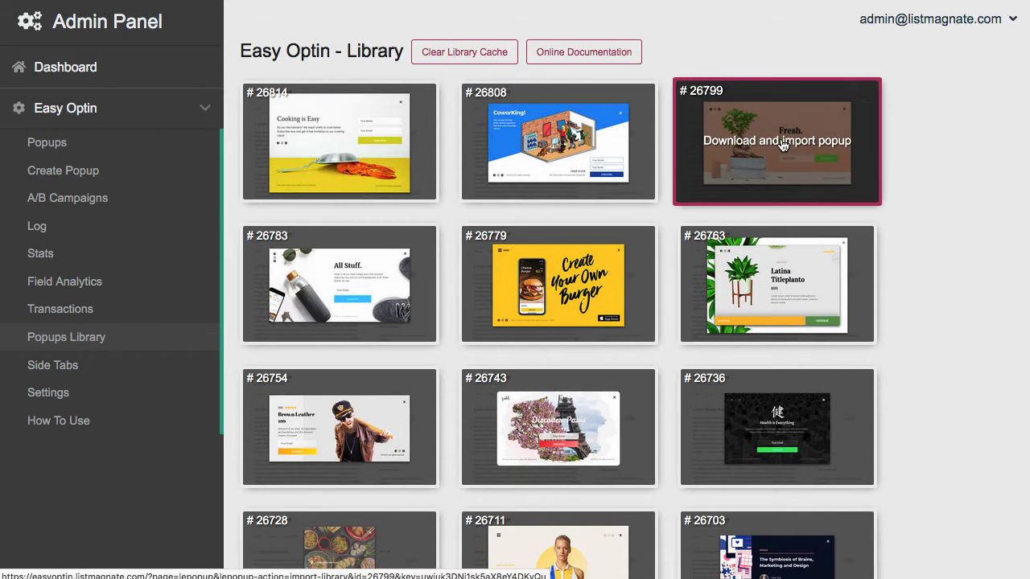
pyautogui.click(1014, 20)
pyautogui.scroll(-20, 562, 290)
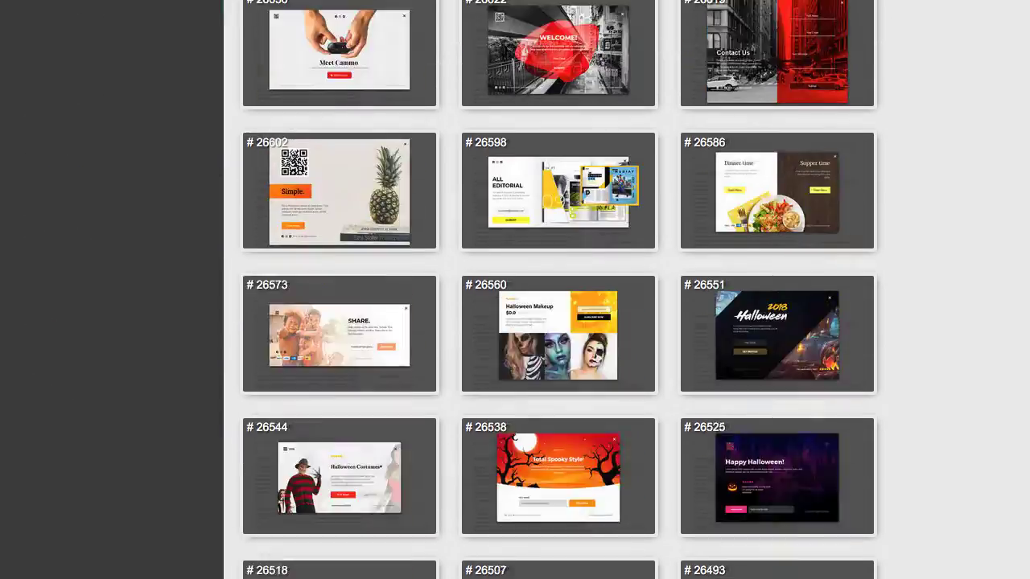
pyautogui.scroll(-20, 562, 289)
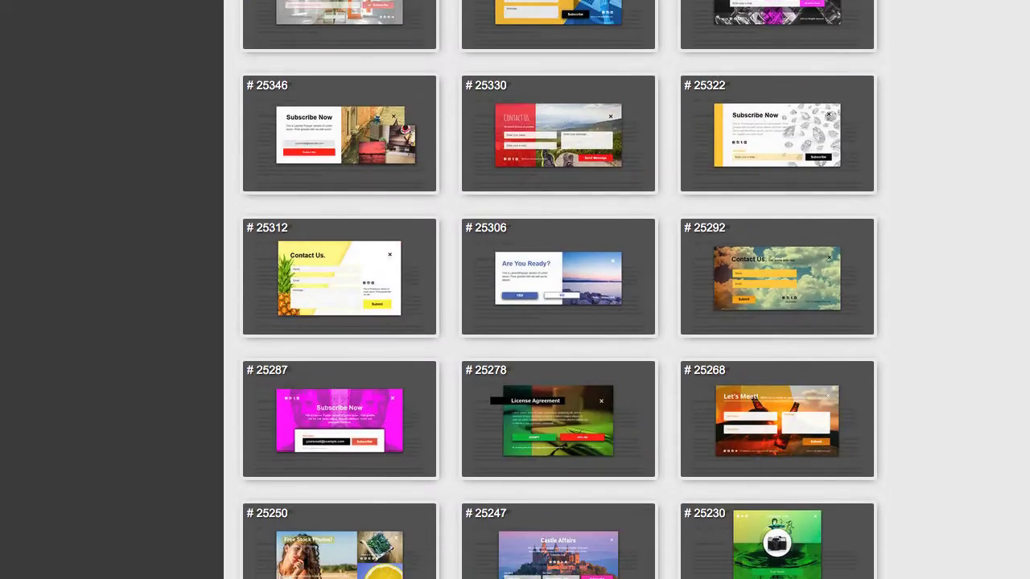
pyautogui.scroll(20, 562, 289)
pyautogui.scroll(4, 980, 15)
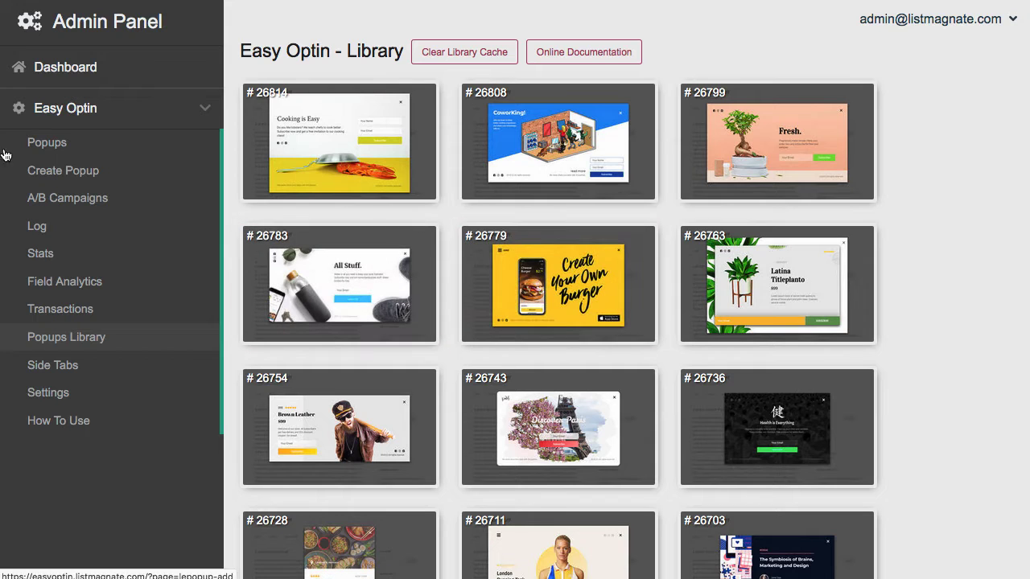
pyautogui.click(58, 149)
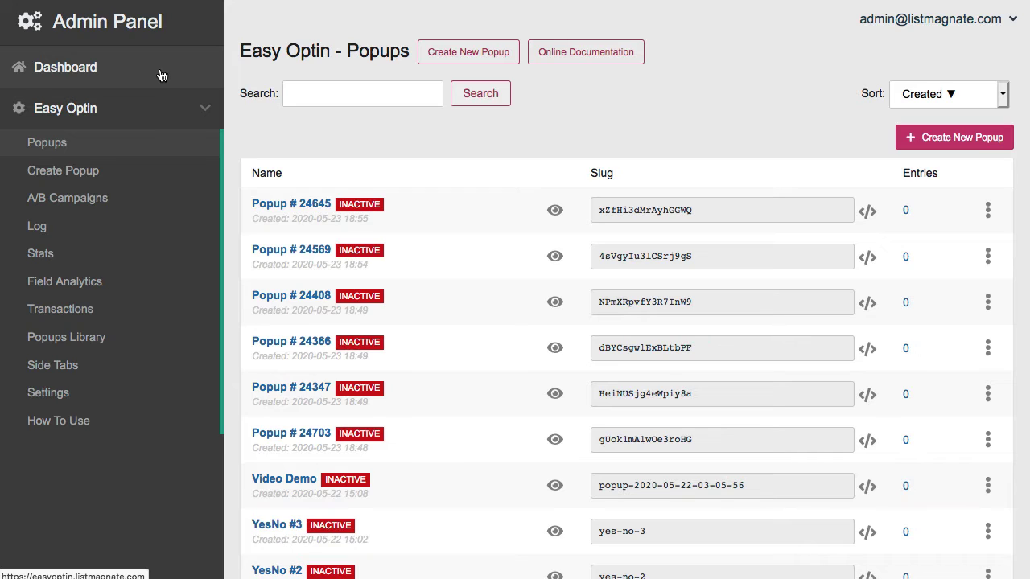
# Create a new popup named 'Demo 1'
pyautogui.click(56, 172)
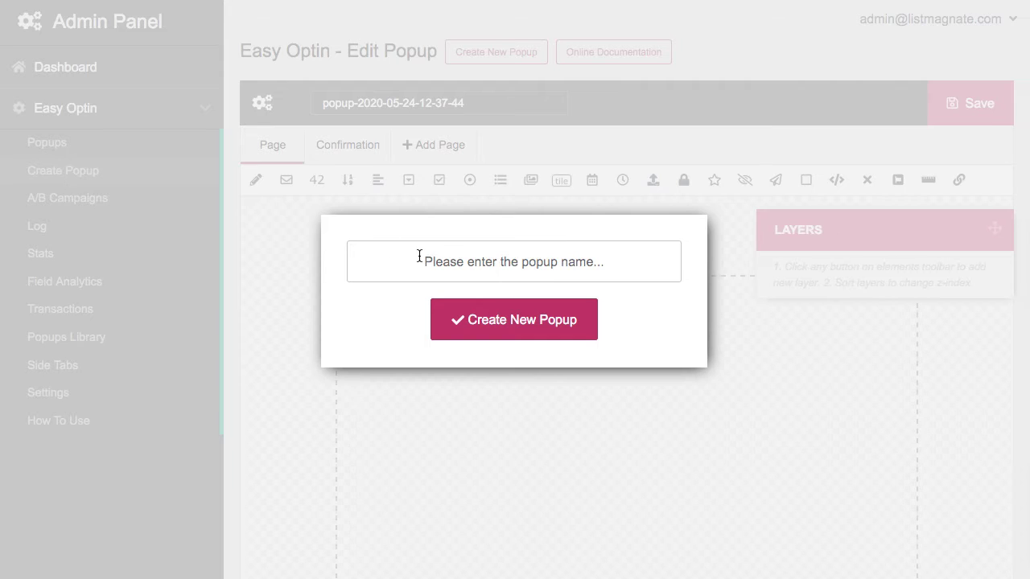
pyautogui.click(419, 256)
pyautogui.write('Demo 1')
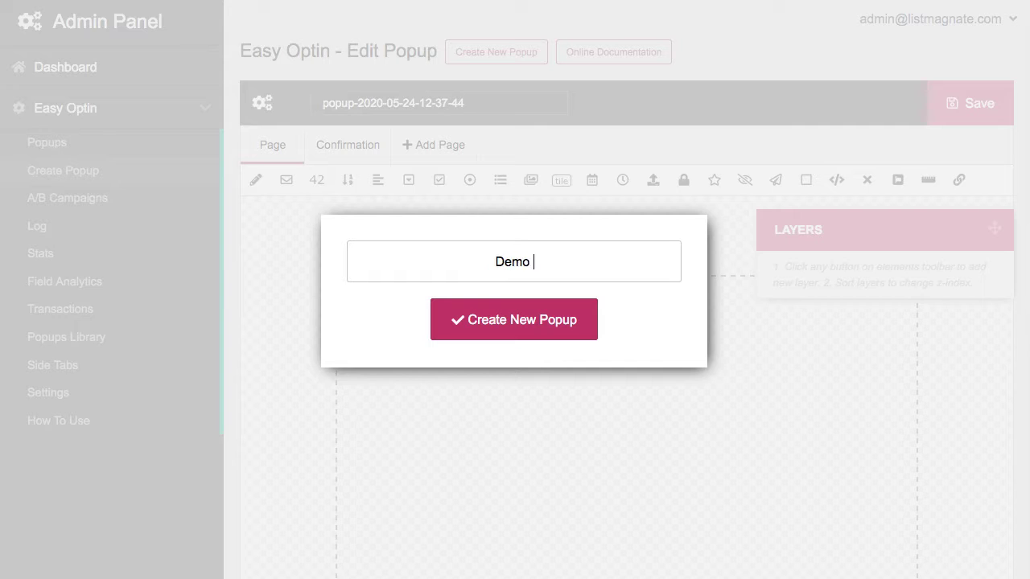
pyautogui.click(531, 331)
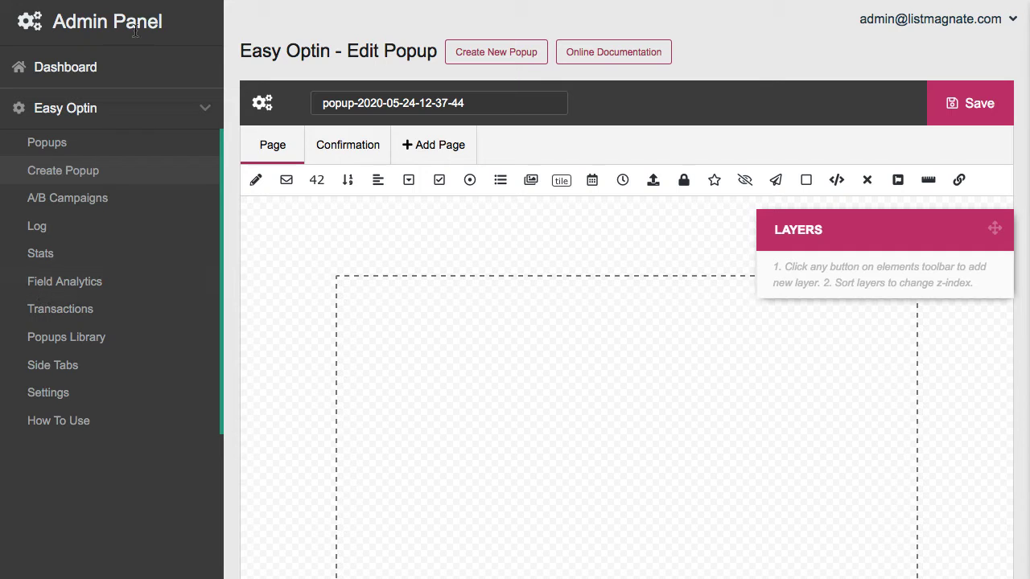
# Collapse the admin sidebar to widen the blank popup editor
pyautogui.click(3, 235)
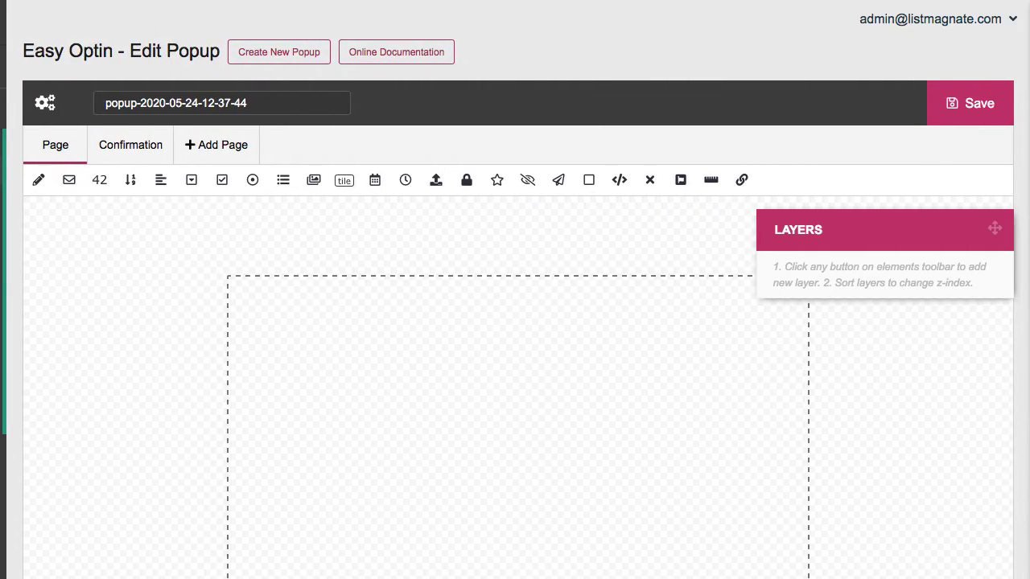
pyautogui.scroll(-4, 448, 263)
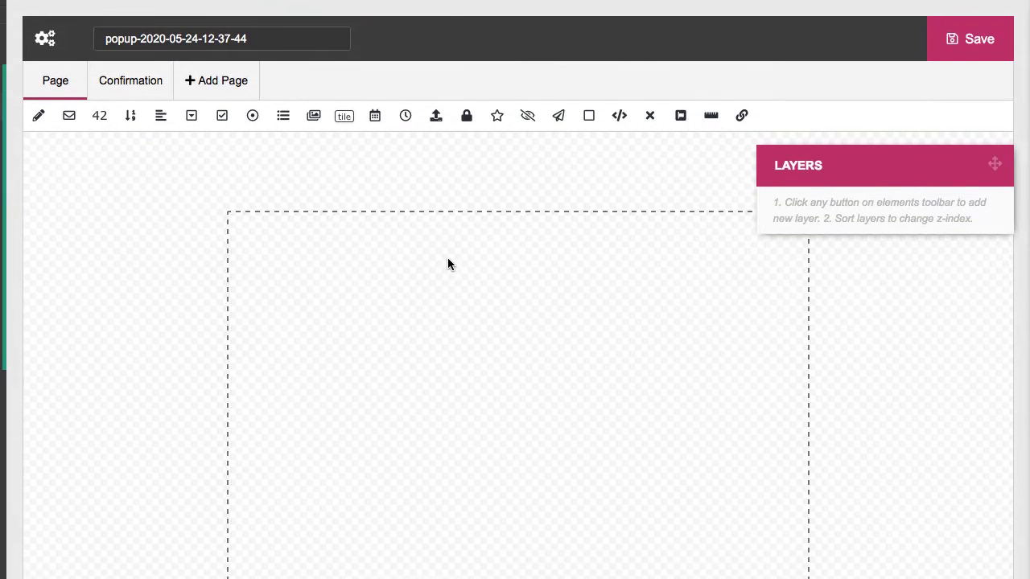
pyautogui.scroll(-1, 448, 264)
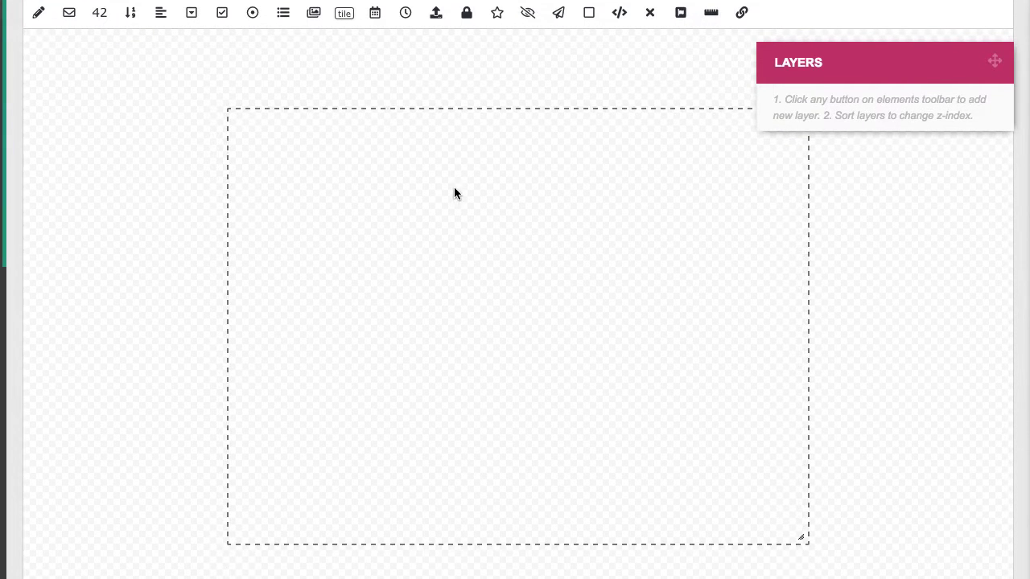
pyautogui.scroll(5, 454, 189)
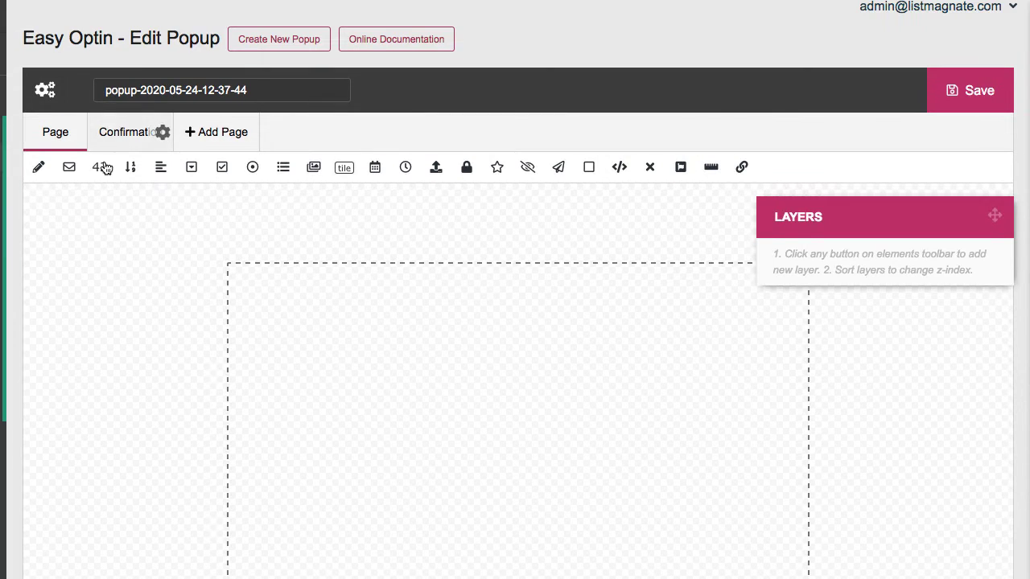
pyautogui.scroll(-3, 438, 306)
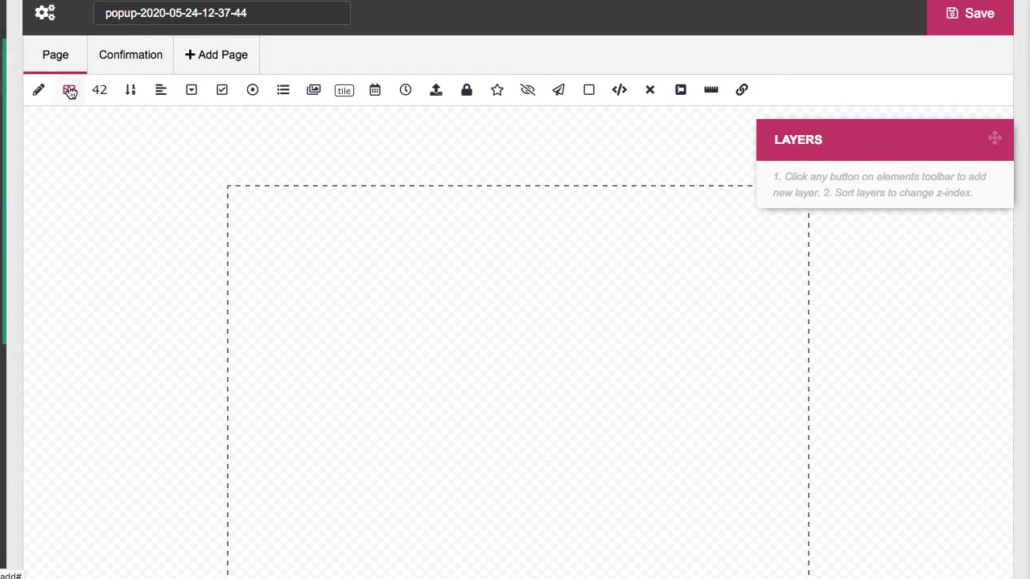
# Replace the first rectangle with a new Rectangle / Image layer stretched across the popup top
pyautogui.click(589, 90)
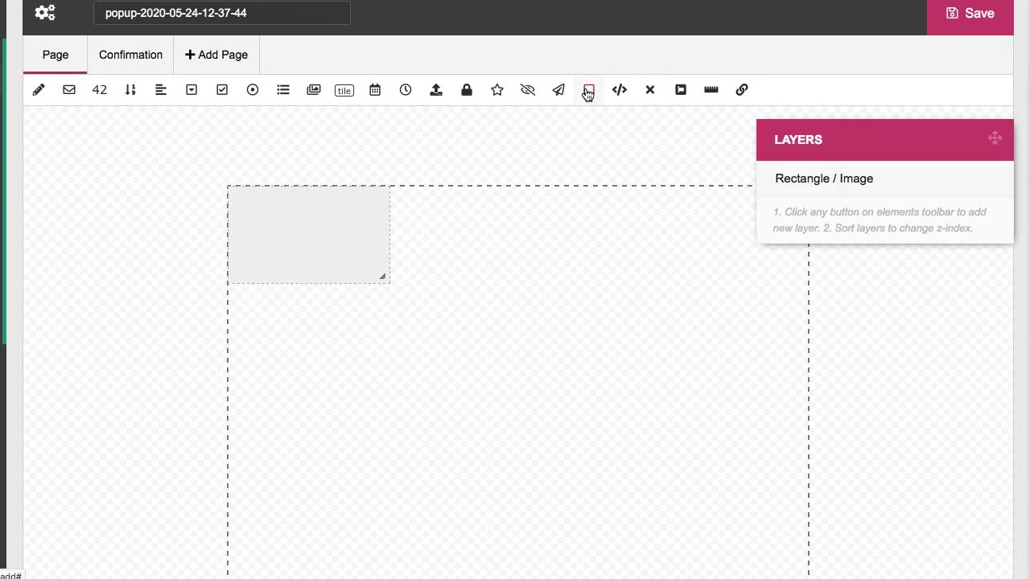
pyautogui.moveTo(359, 233); pyautogui.dragTo(471, 273)
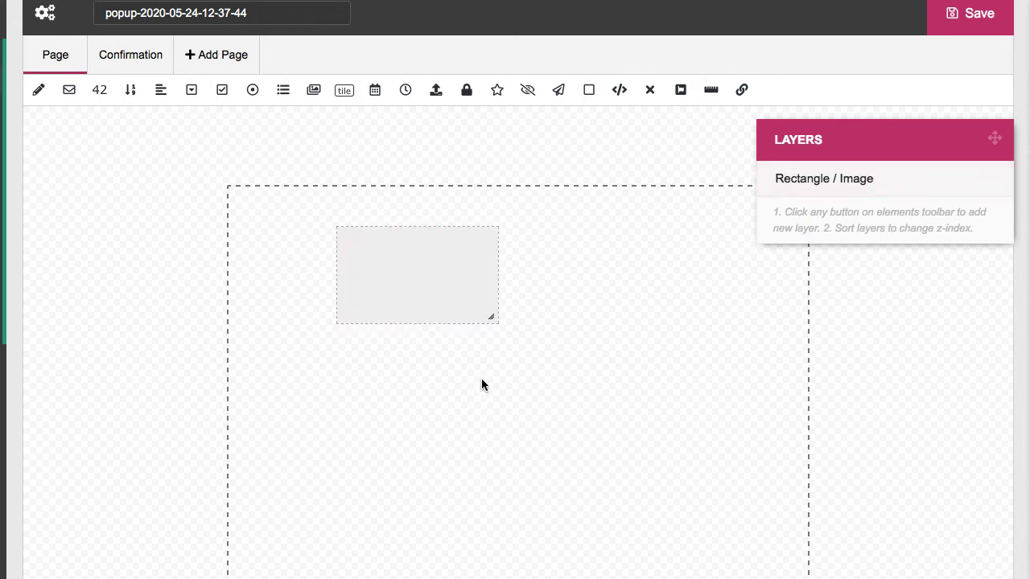
pyautogui.rightClick(416, 278)
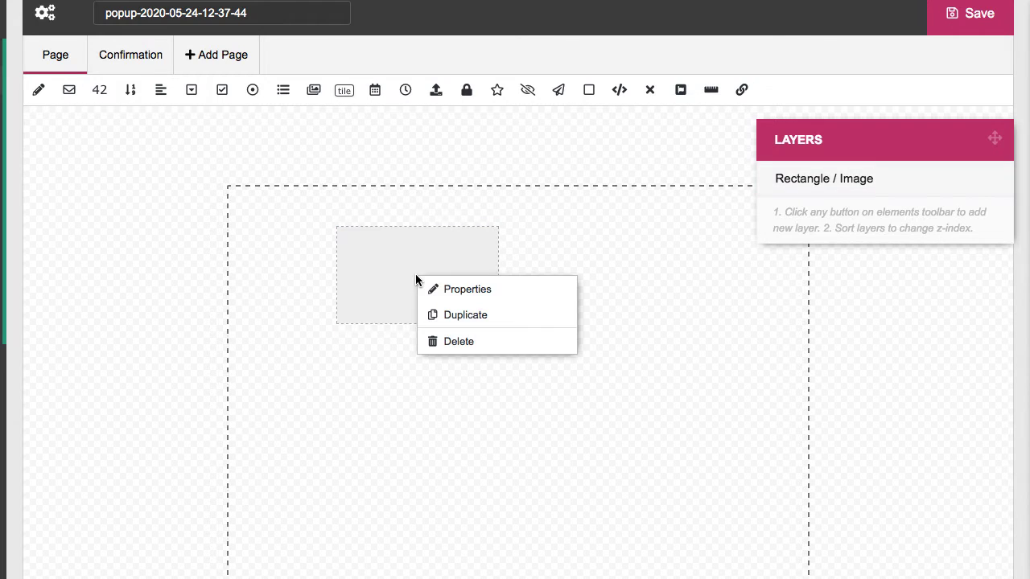
pyautogui.click(456, 344)
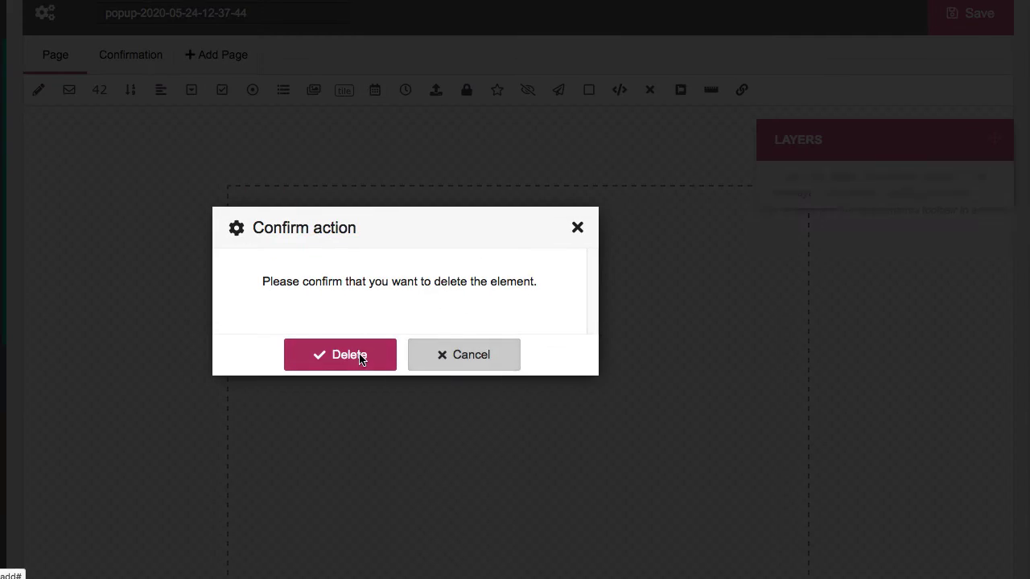
pyautogui.click(359, 354)
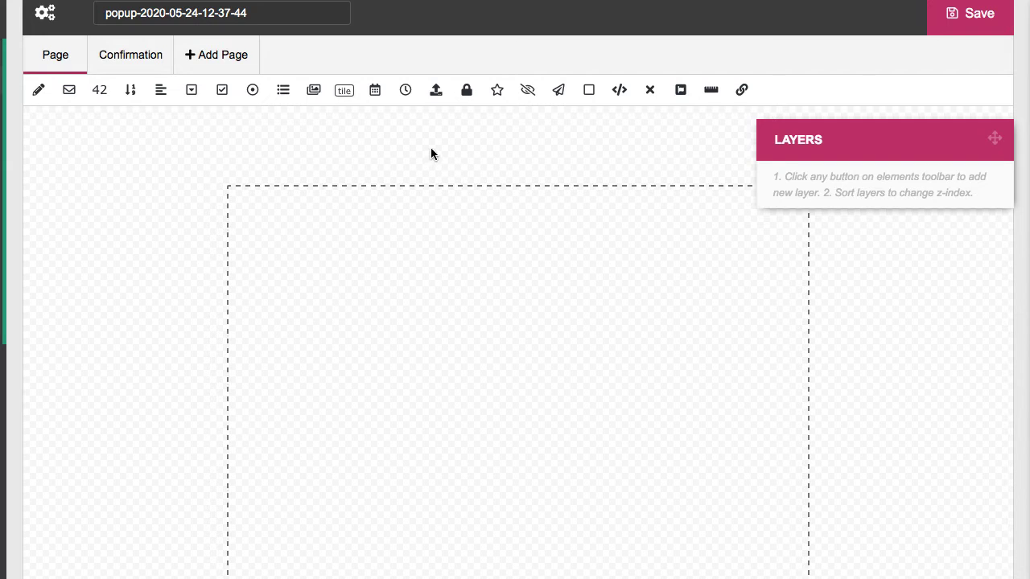
pyautogui.click(589, 92)
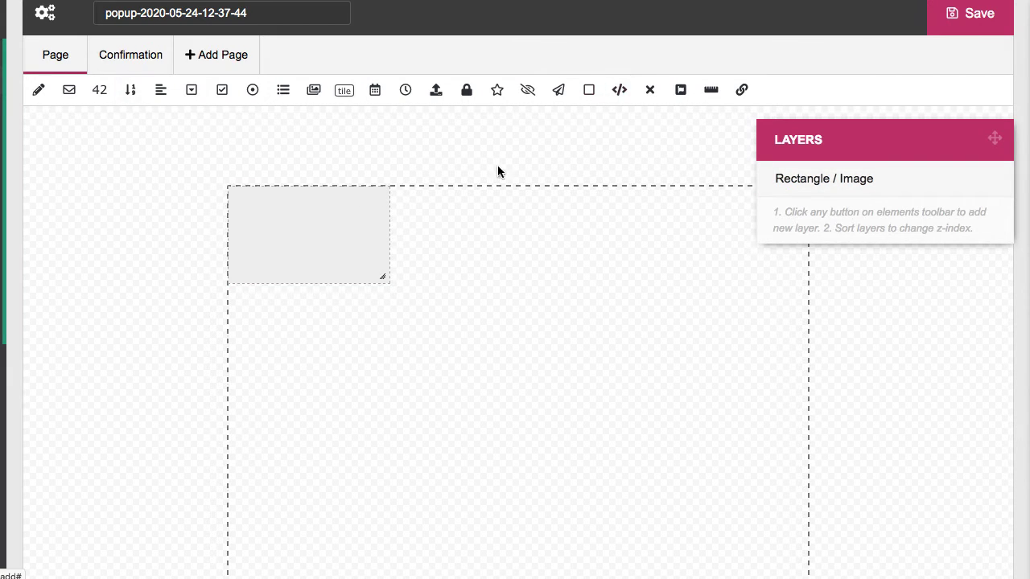
pyautogui.moveTo(384, 278); pyautogui.dragTo(728, 372)
# Rename the rectangle layer to Main Background and size it 800 × 600 px
pyautogui.rightClick(575, 289)
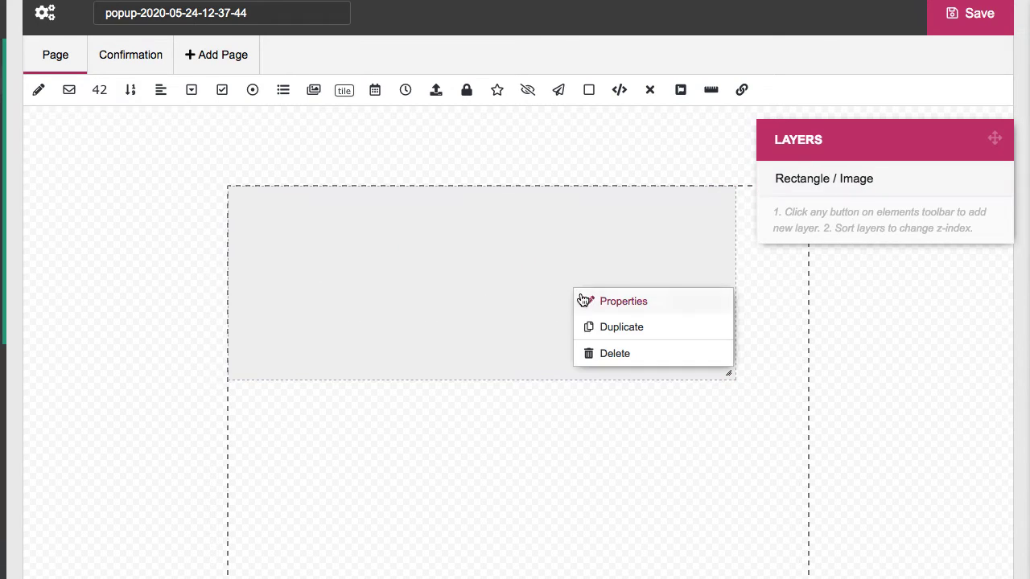
pyautogui.click(611, 300)
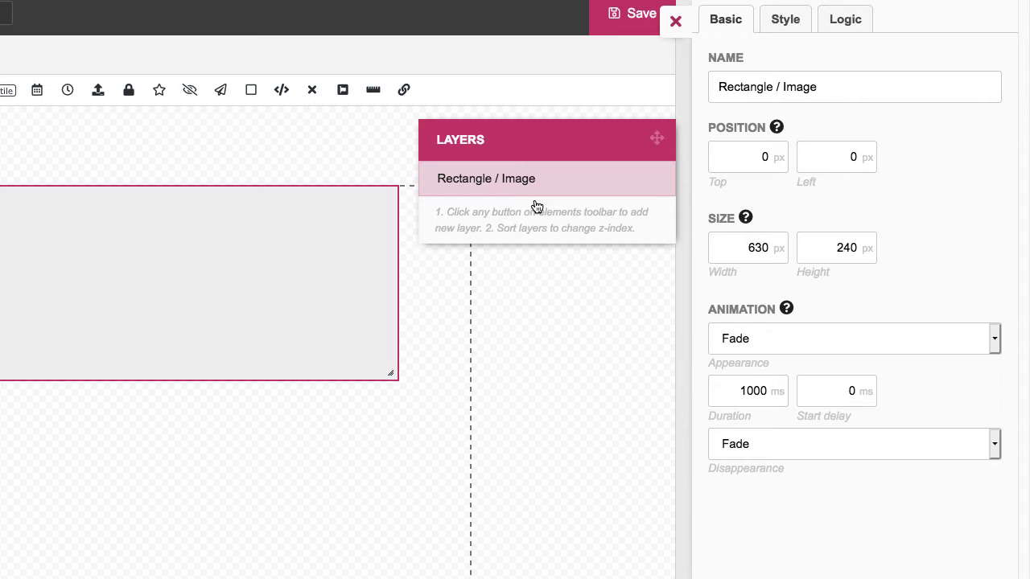
pyautogui.moveTo(826, 87); pyautogui.dragTo(702, 100)
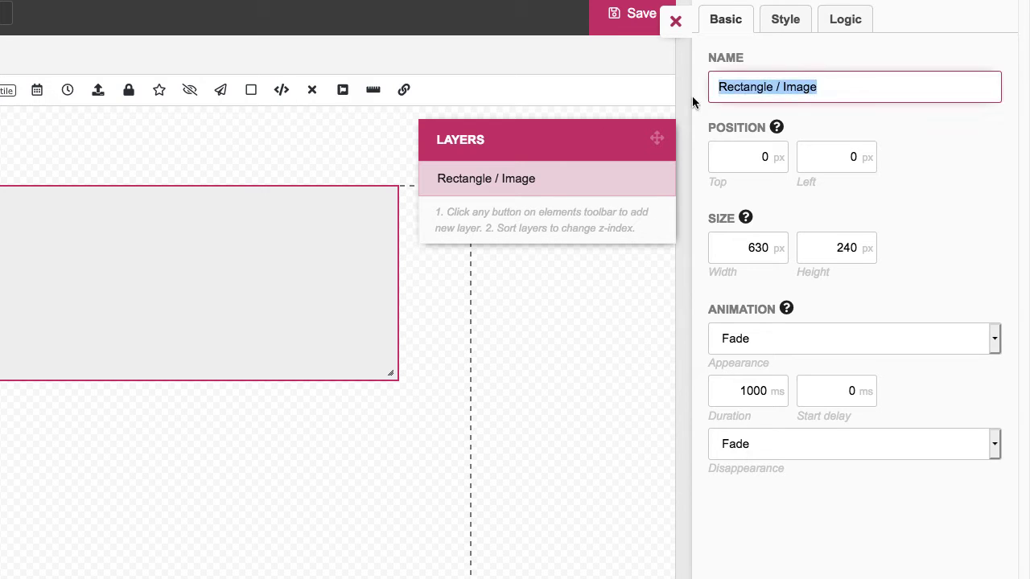
pyautogui.write('Main Background')
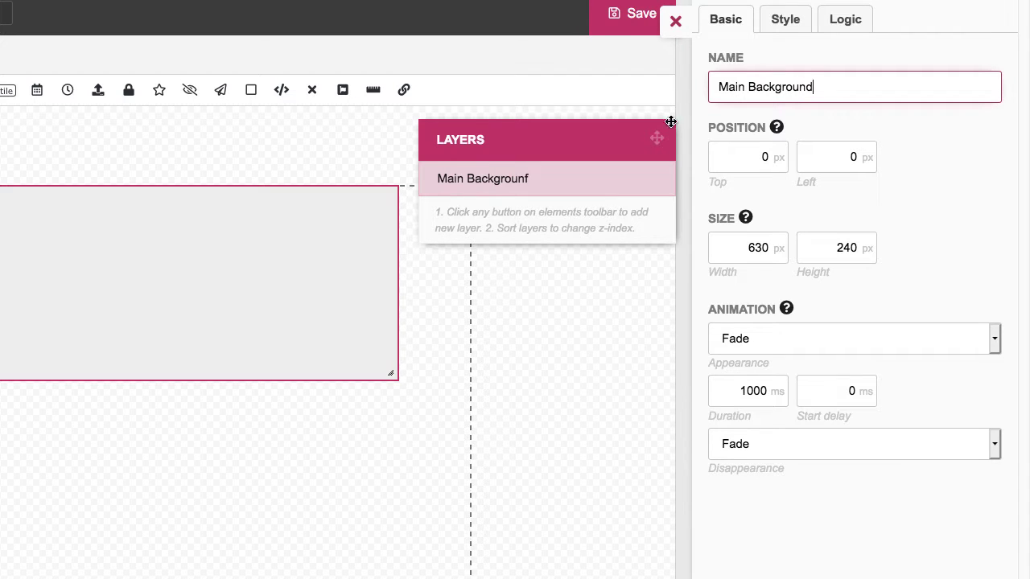
pyautogui.click(581, 286)
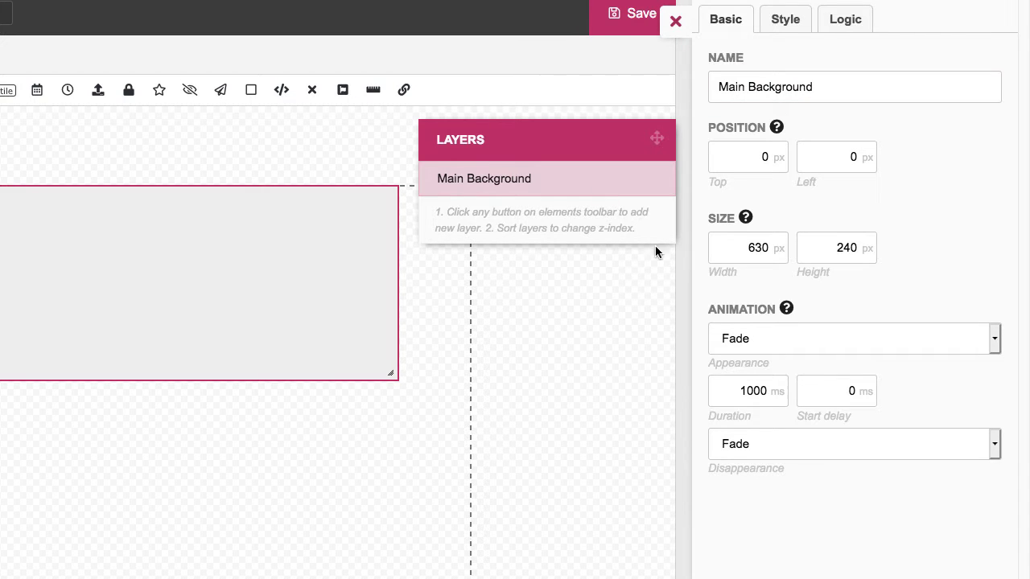
pyautogui.click(742, 250)
pyautogui.moveTo(742, 252); pyautogui.dragTo(782, 251)
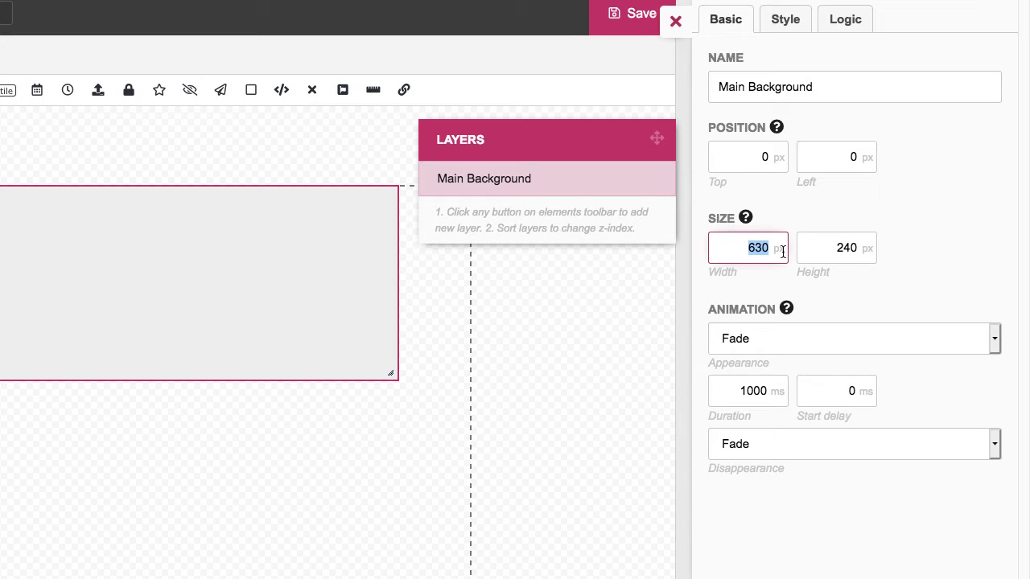
pyautogui.write('800')
pyautogui.moveTo(837, 250); pyautogui.dragTo(861, 248)
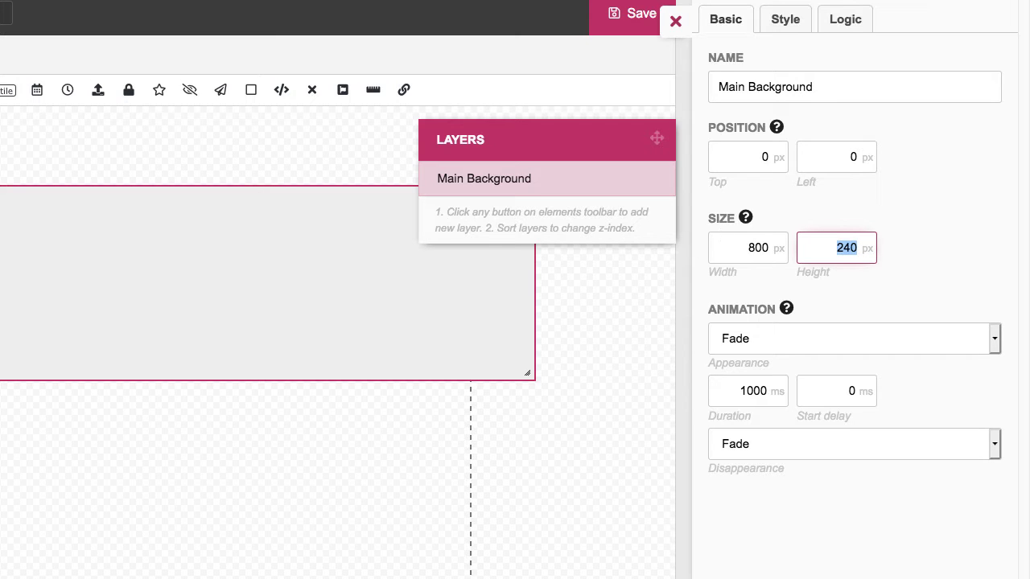
pyautogui.write('600')
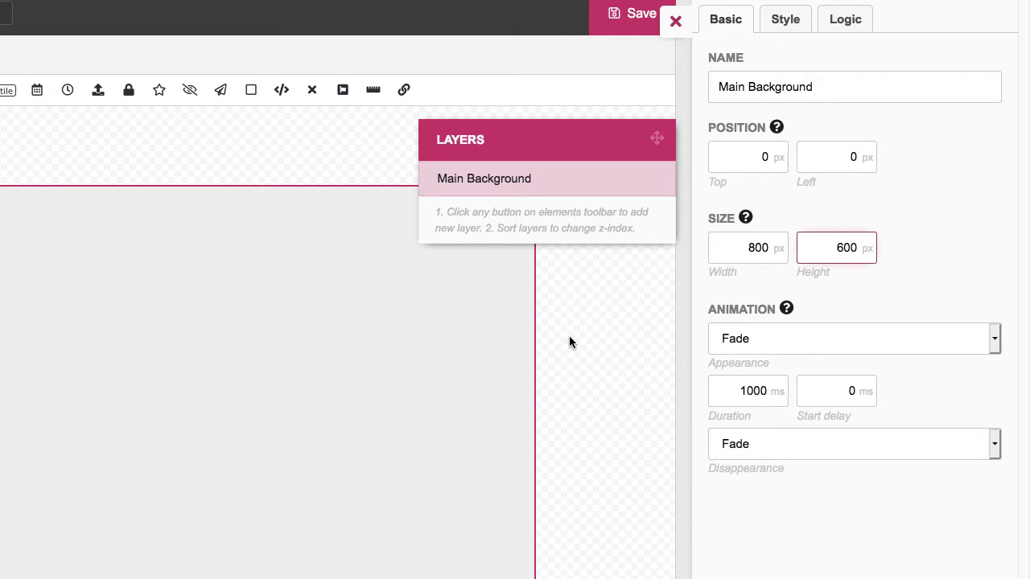
# Keep Fade as both the appearance and disappearance animation
pyautogui.click(763, 338)
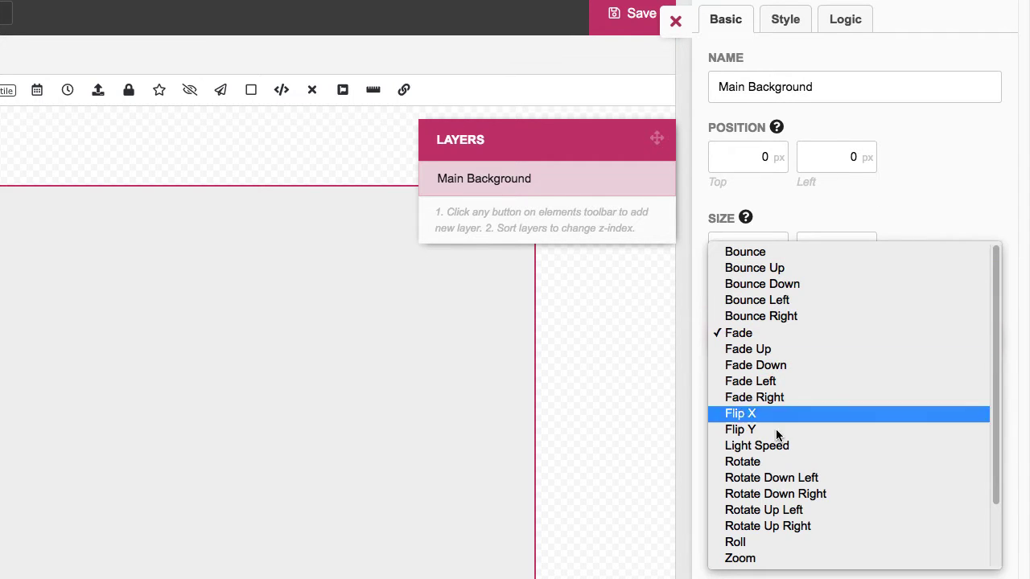
pyautogui.click(626, 429)
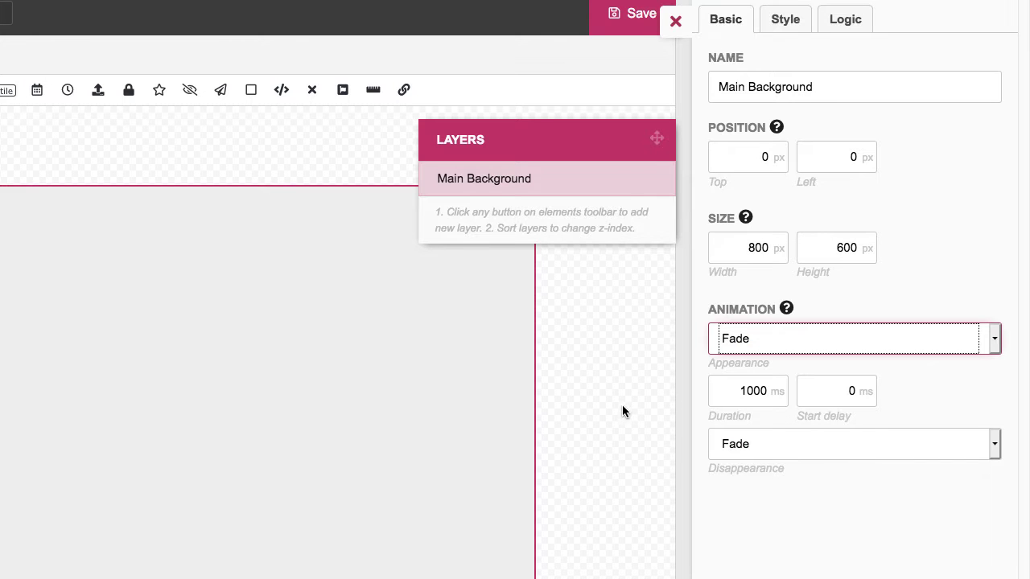
pyautogui.scroll(-1, 623, 401)
pyautogui.click(738, 391)
pyautogui.moveTo(739, 391); pyautogui.dragTo(771, 393)
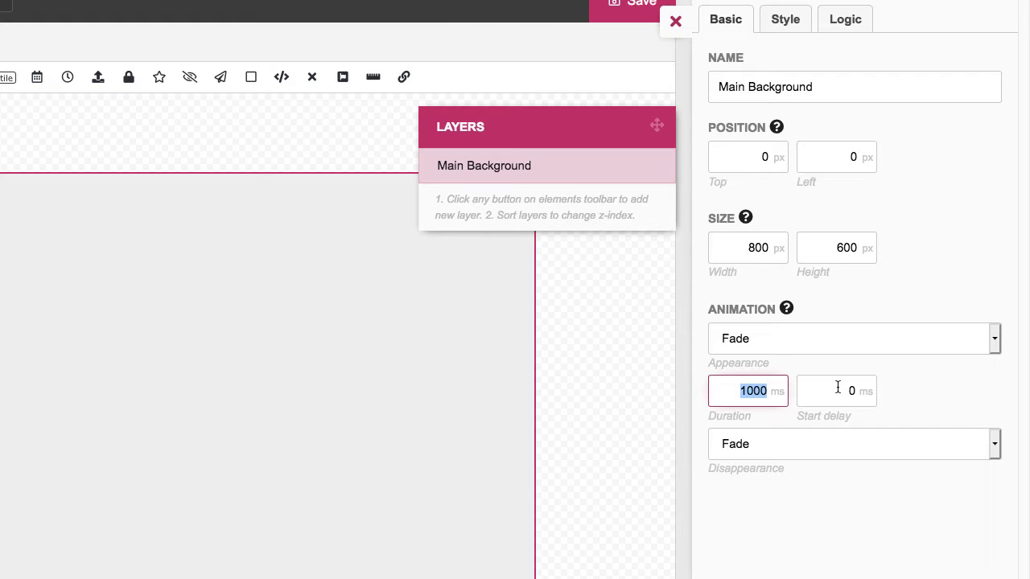
pyautogui.scroll(-3, 610, 402)
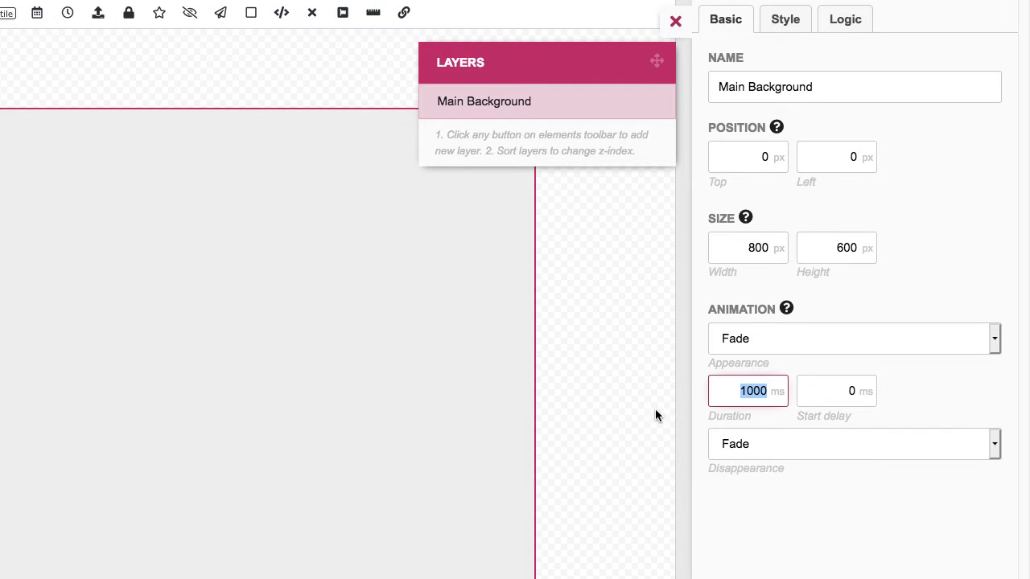
pyautogui.click(773, 444)
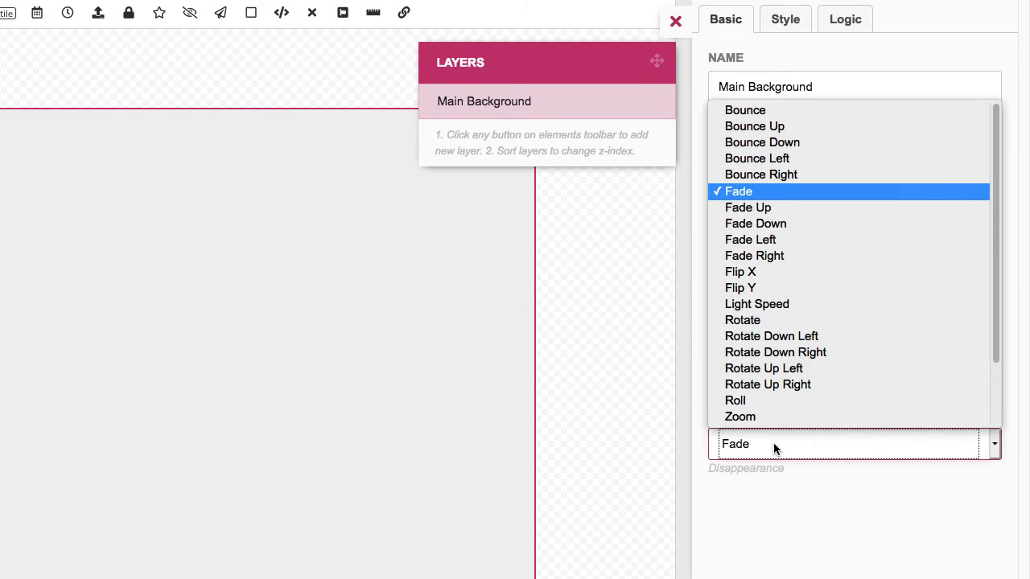
pyautogui.click(774, 443)
pyautogui.scroll(5, 593, 395)
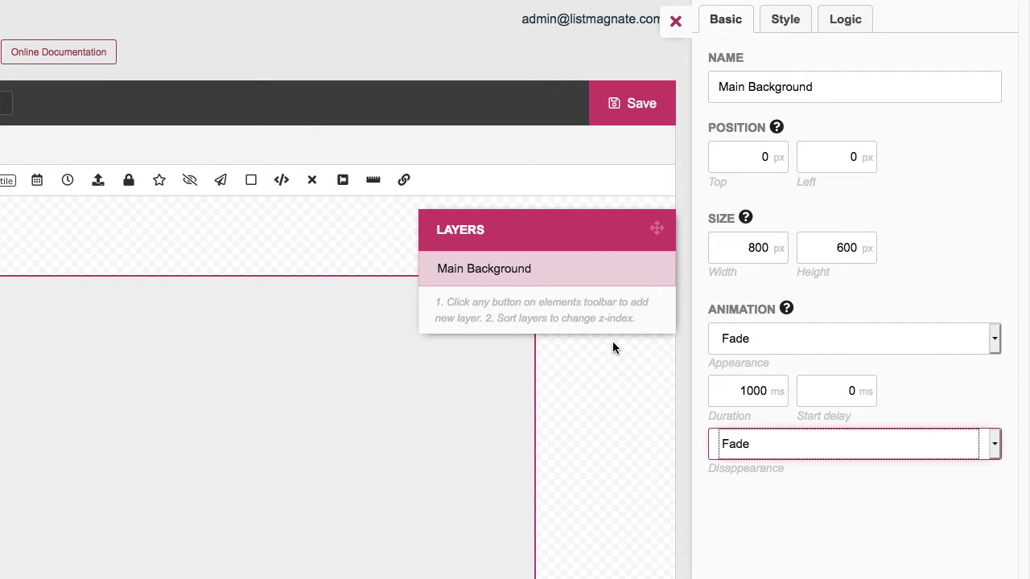
pyautogui.click(783, 21)
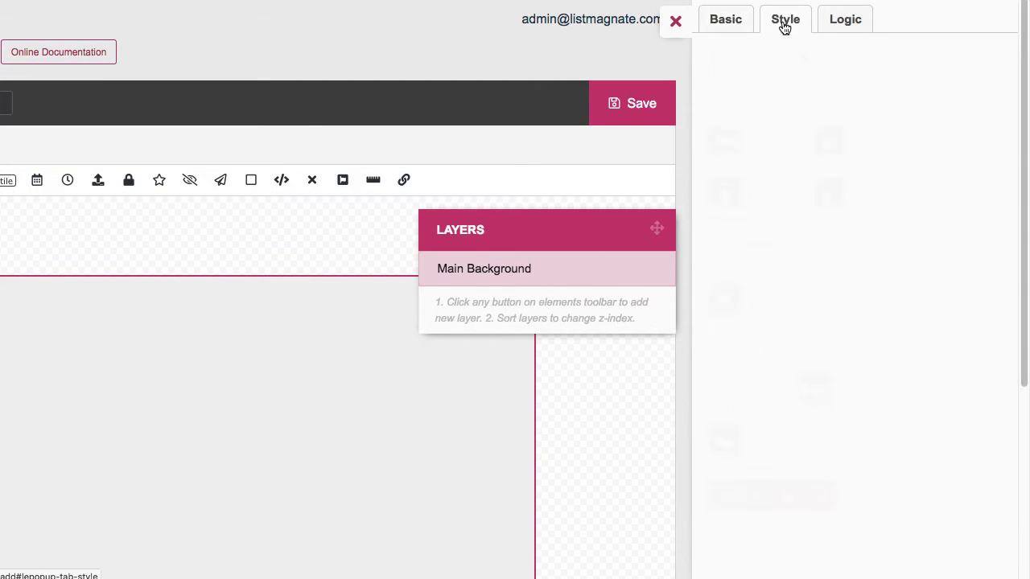
# Set Main Background's border colour to blue rgba(6, 90, 186, 1)
pyautogui.click(768, 80)
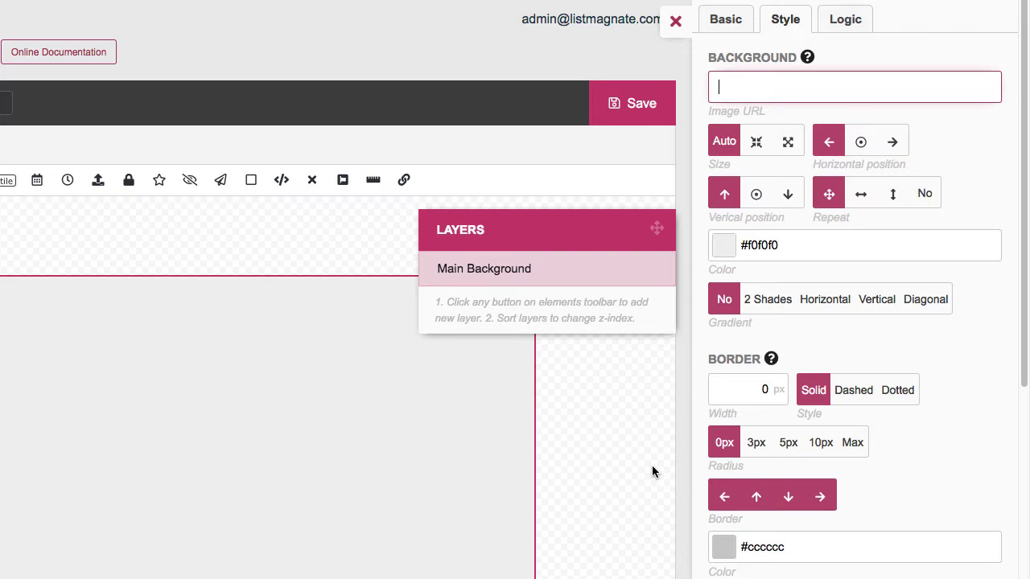
pyautogui.scroll(-4, 651, 471)
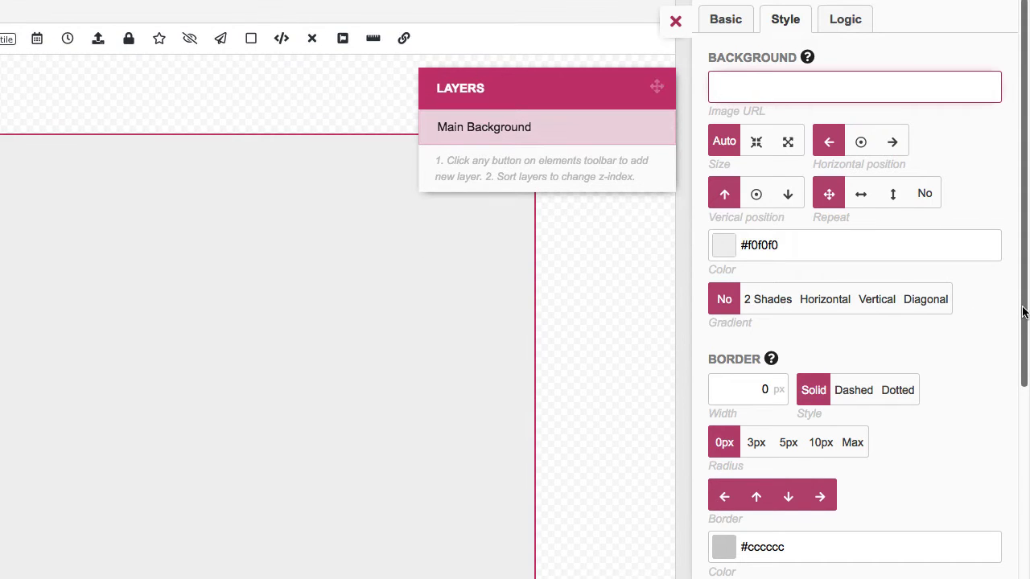
pyautogui.moveTo(1023, 307); pyautogui.dragTo(1024, 399)
pyautogui.click(721, 419)
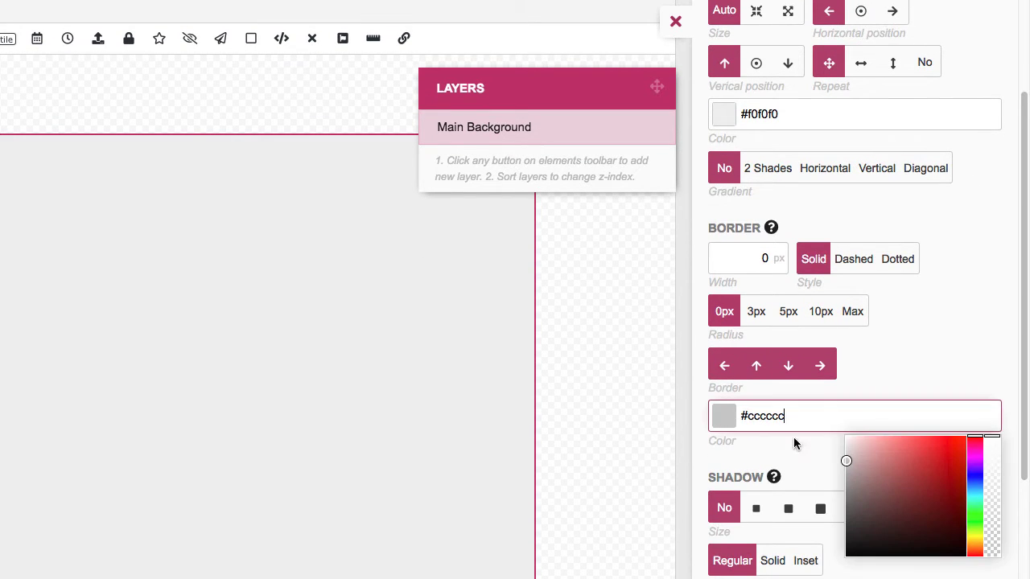
pyautogui.click(974, 482)
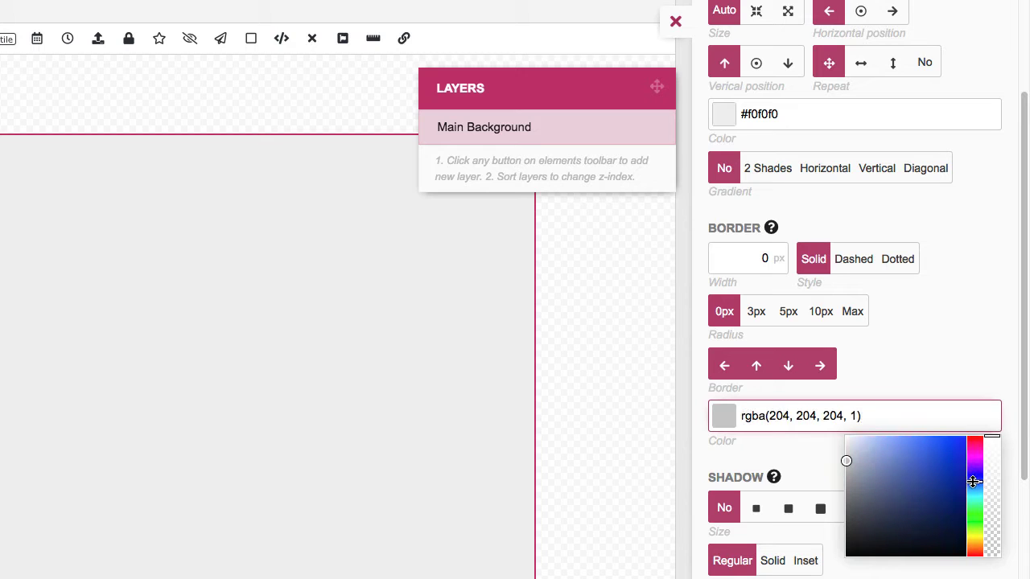
pyautogui.moveTo(914, 480); pyautogui.dragTo(947, 485)
pyautogui.moveTo(953, 492)
pyautogui.mouseDown()
pyautogui.moveTo(974, 486)
pyautogui.moveTo(962, 468)
pyautogui.mouseUp()
pyautogui.click(953, 361)
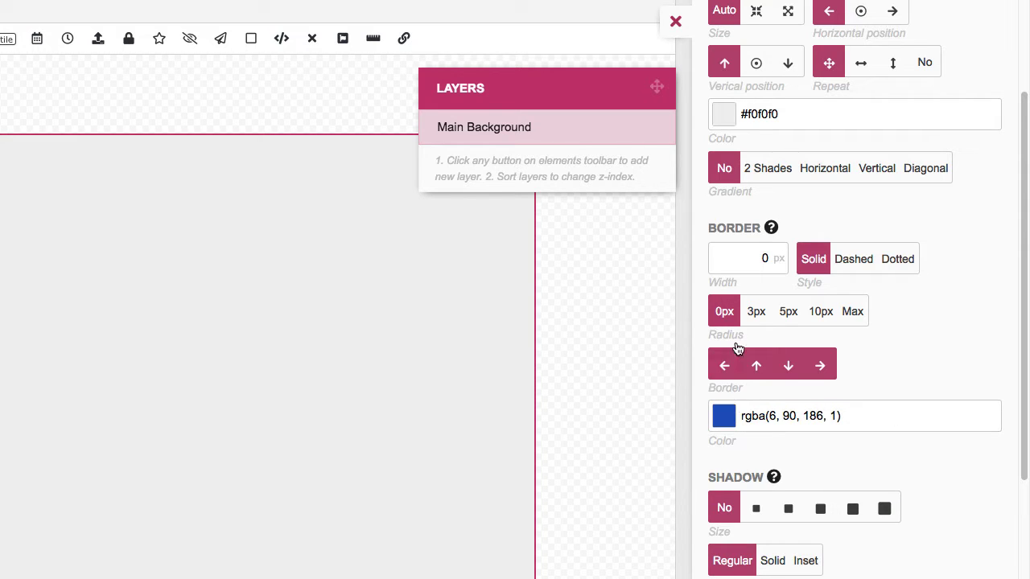
# Fill Main Background with teal blue rgba(0, 111, 148, 1)
pyautogui.scroll(3, 812, 401)
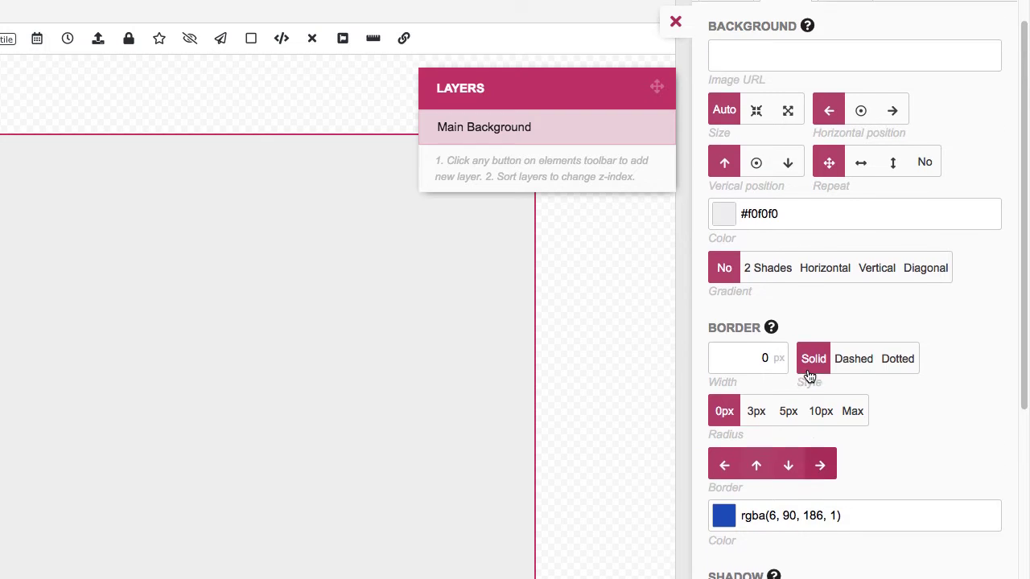
pyautogui.click(729, 245)
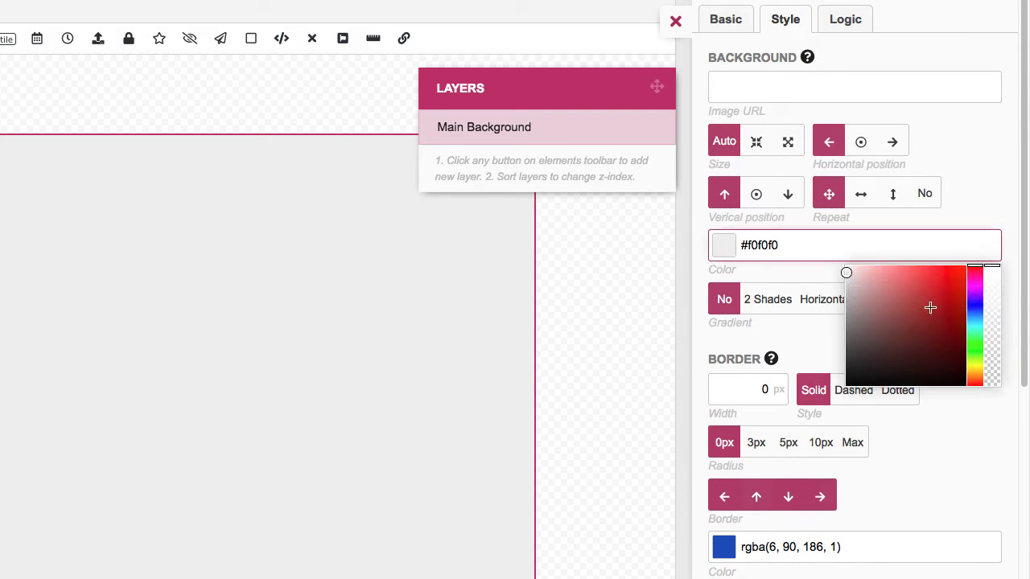
pyautogui.click(975, 311)
pyautogui.moveTo(975, 312); pyautogui.dragTo(966, 316)
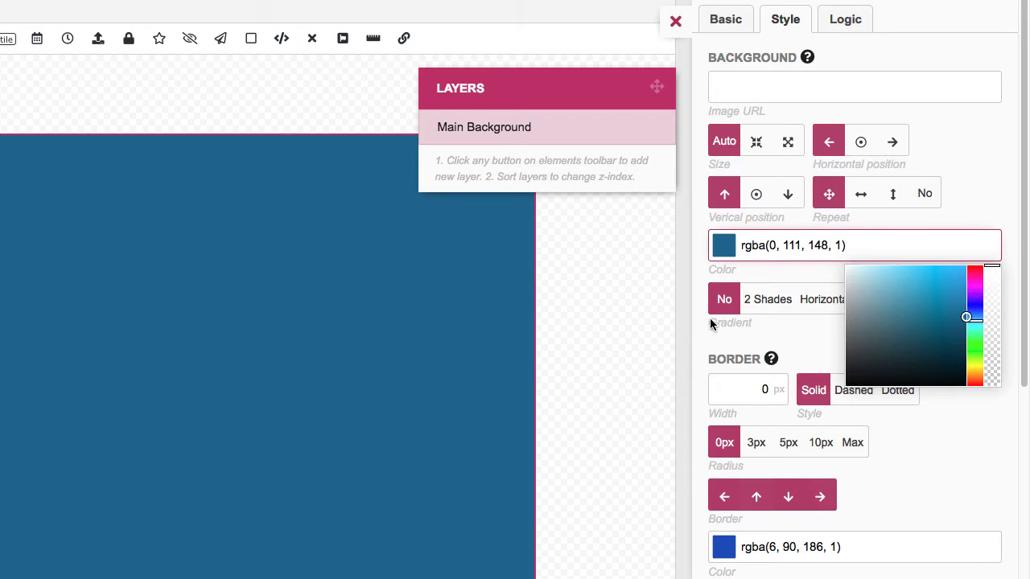
pyautogui.click(908, 495)
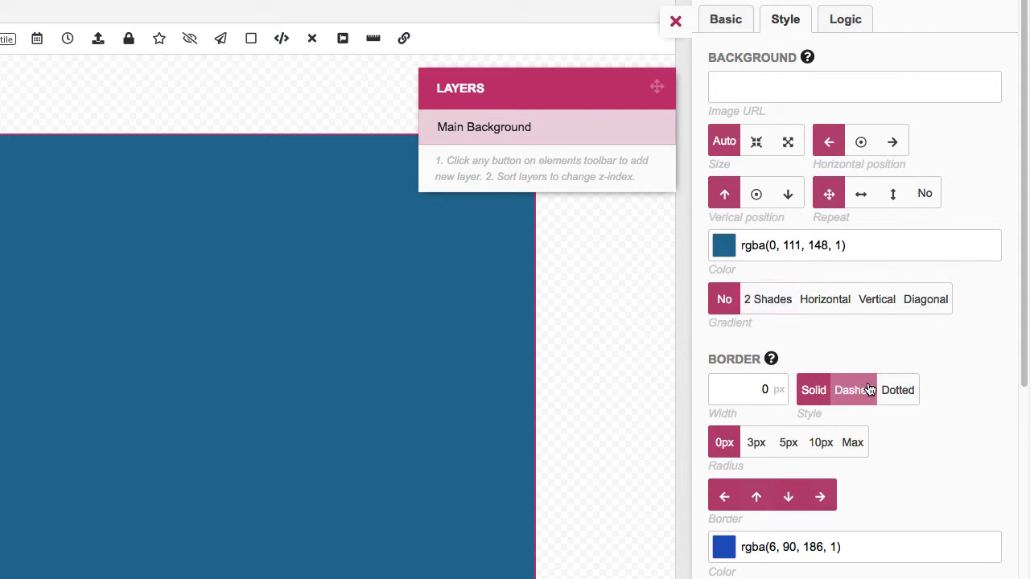
# Darken the border colour and give it a 10px width and 10px corner radius
pyautogui.scroll(-3, 861, 390)
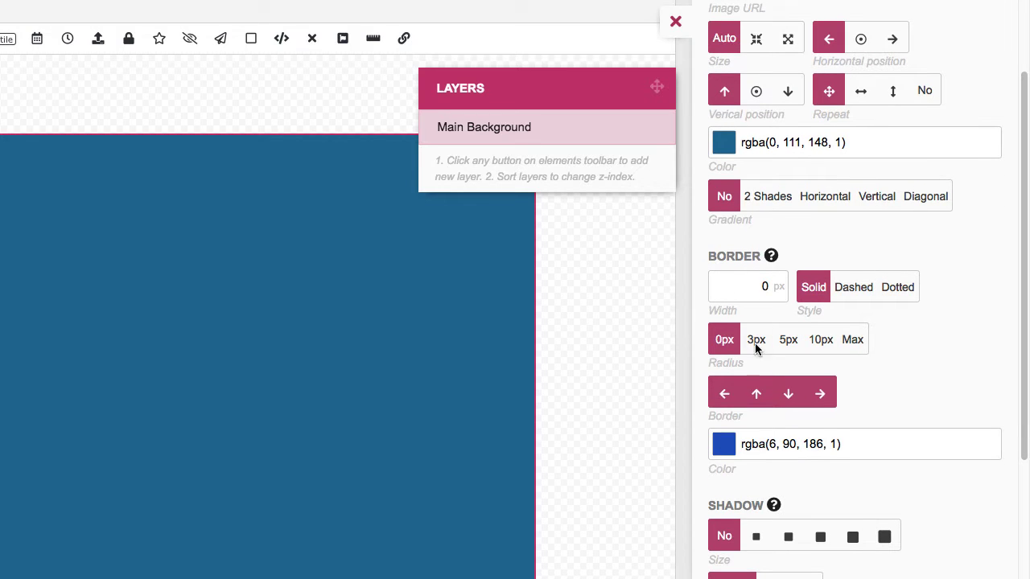
pyautogui.click(726, 442)
pyautogui.moveTo(962, 502); pyautogui.dragTo(963, 524)
pyautogui.click(911, 366)
pyautogui.scroll(-1, 911, 366)
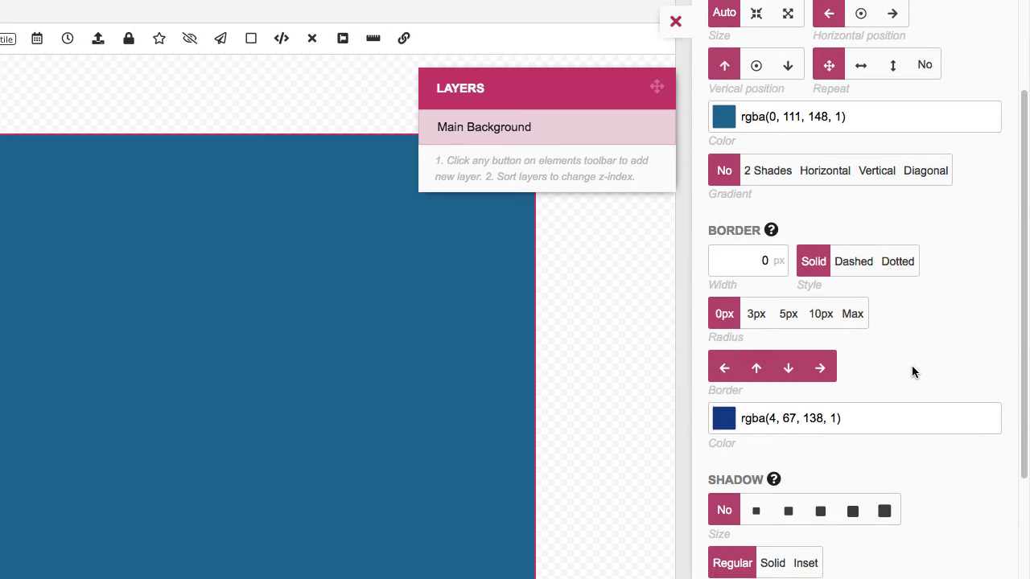
pyautogui.moveTo(732, 260); pyautogui.dragTo(782, 258)
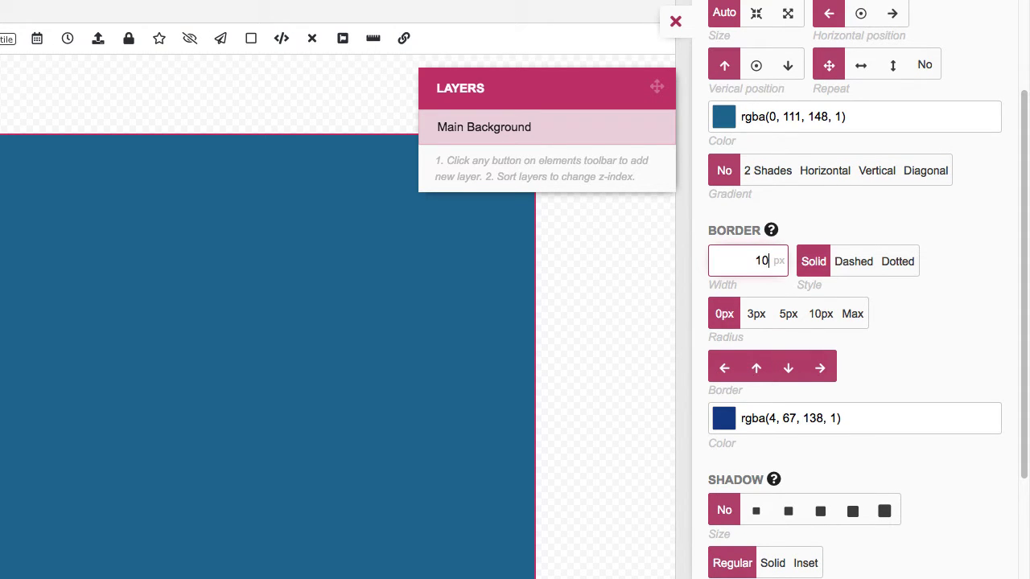
pyautogui.click(942, 370)
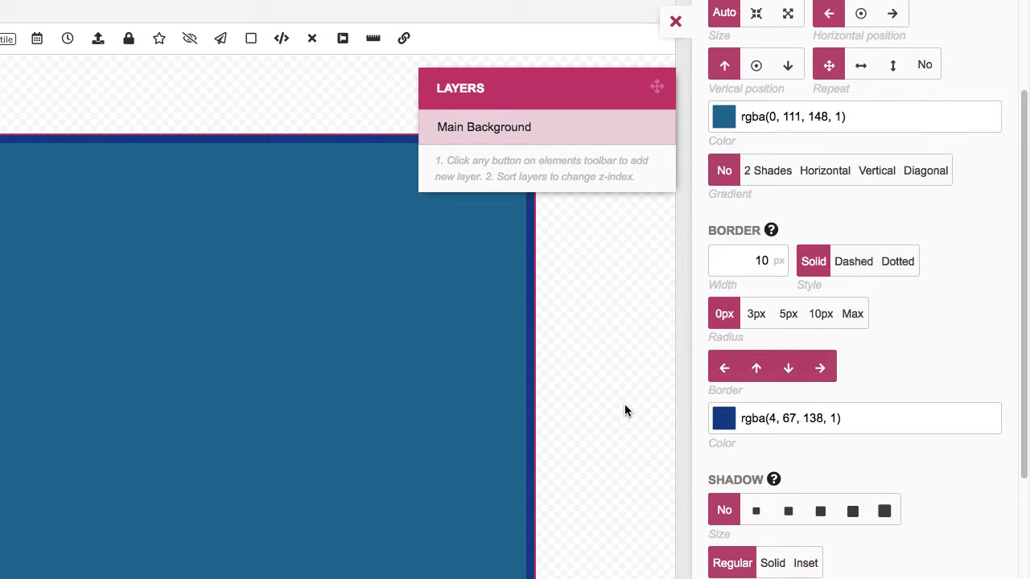
pyautogui.click(821, 315)
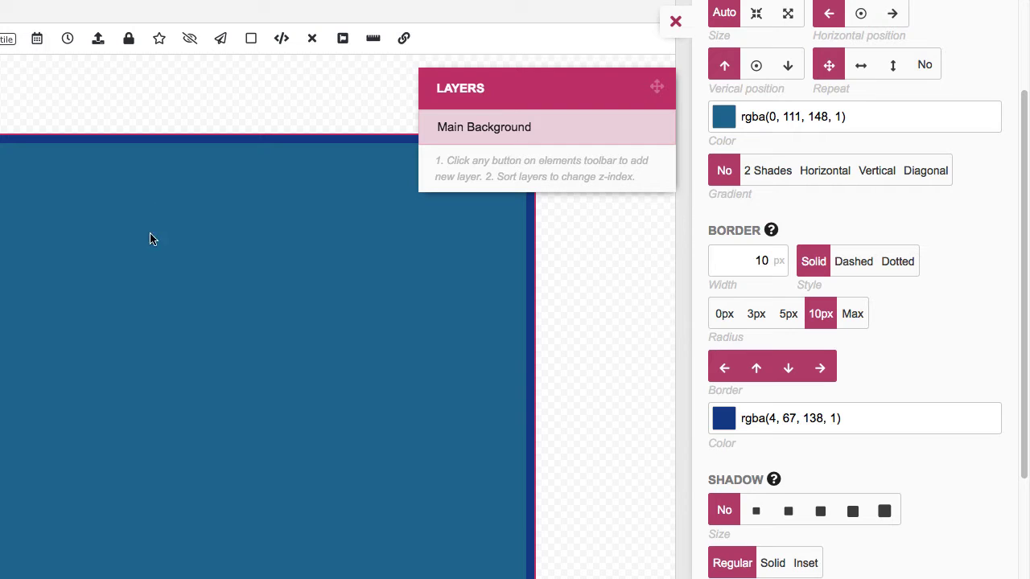
# Add a medium drop shadow coloured grey rgba(125, 125, 125, 1)
pyautogui.scroll(-3, 604, 334)
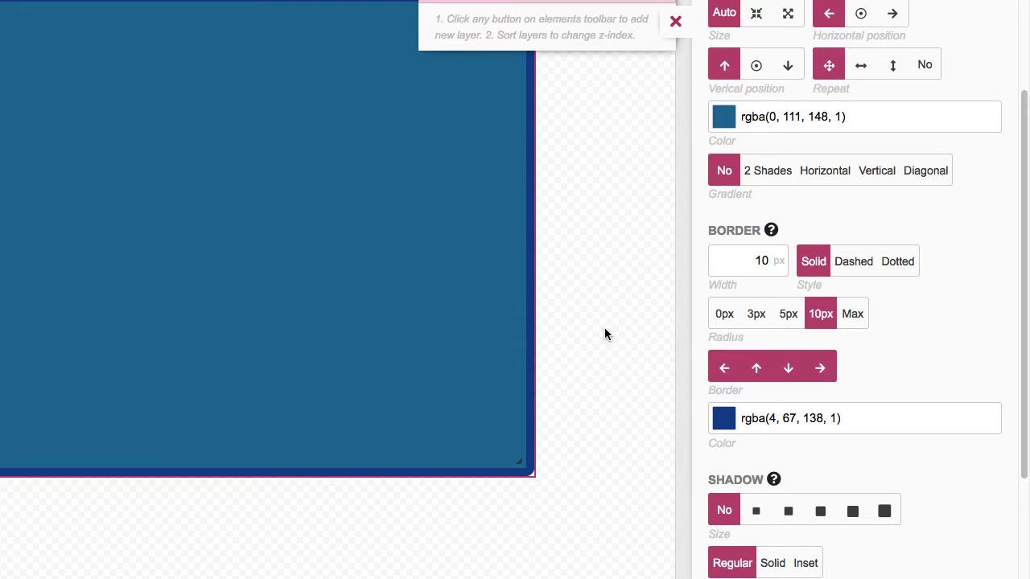
pyautogui.scroll(-3, 761, 398)
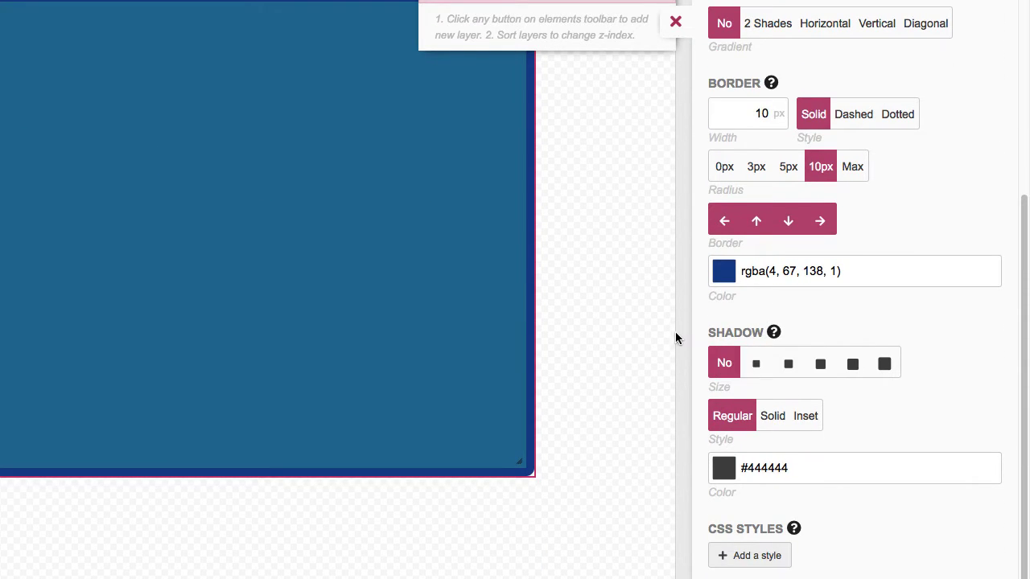
pyautogui.click(787, 367)
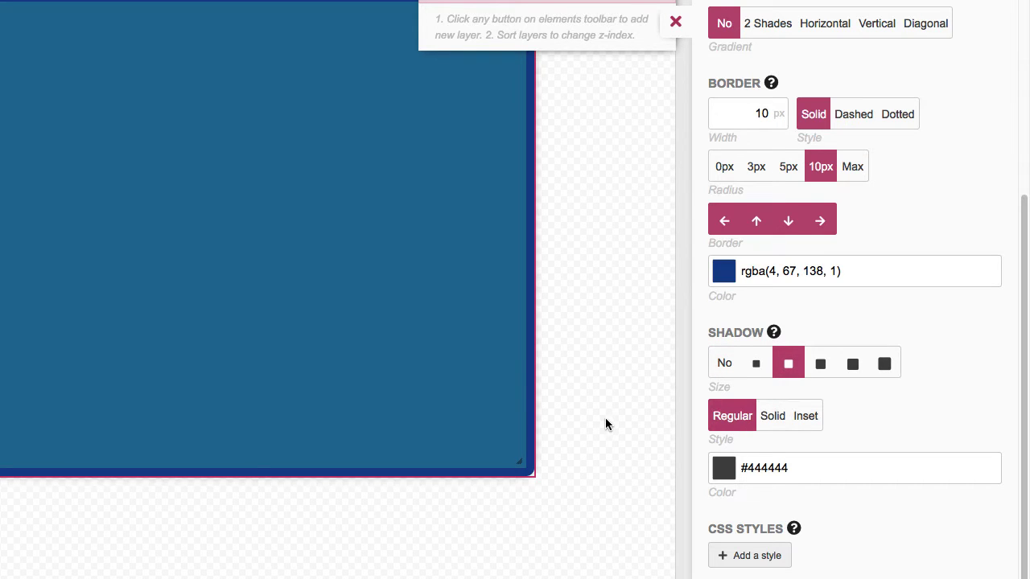
pyautogui.scroll(-1, 606, 424)
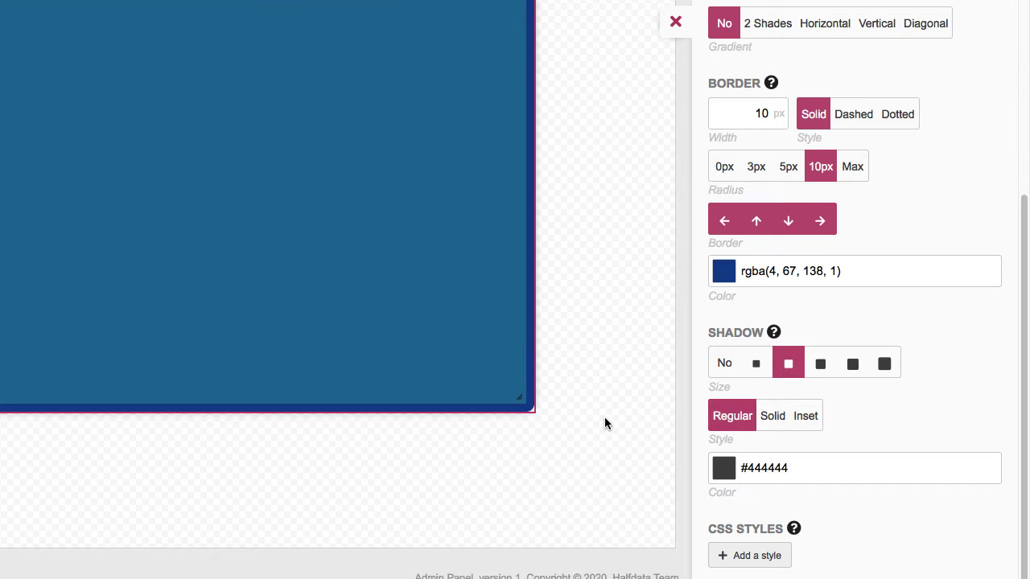
pyautogui.click(722, 467)
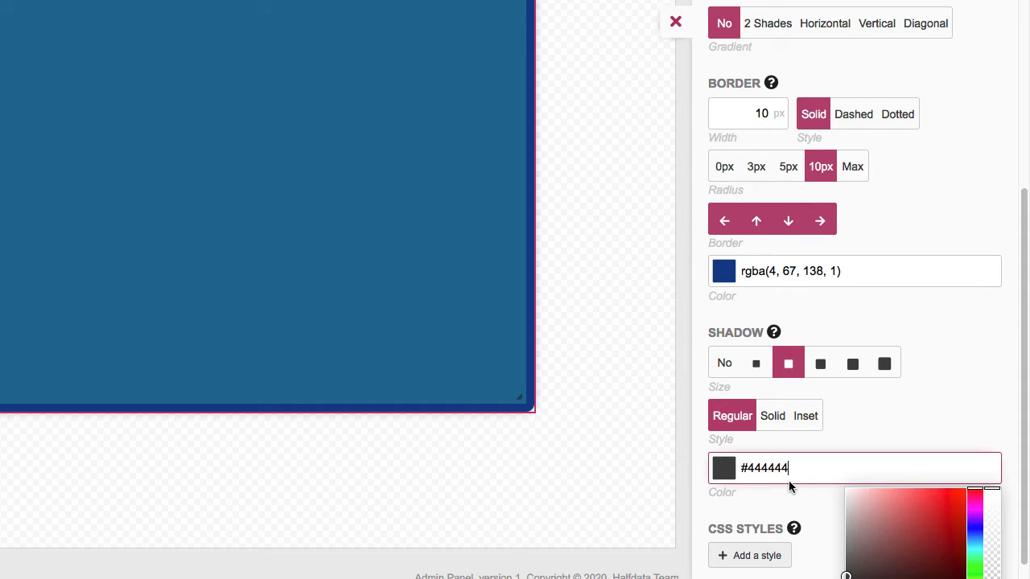
pyautogui.moveTo(850, 553); pyautogui.dragTo(835, 549)
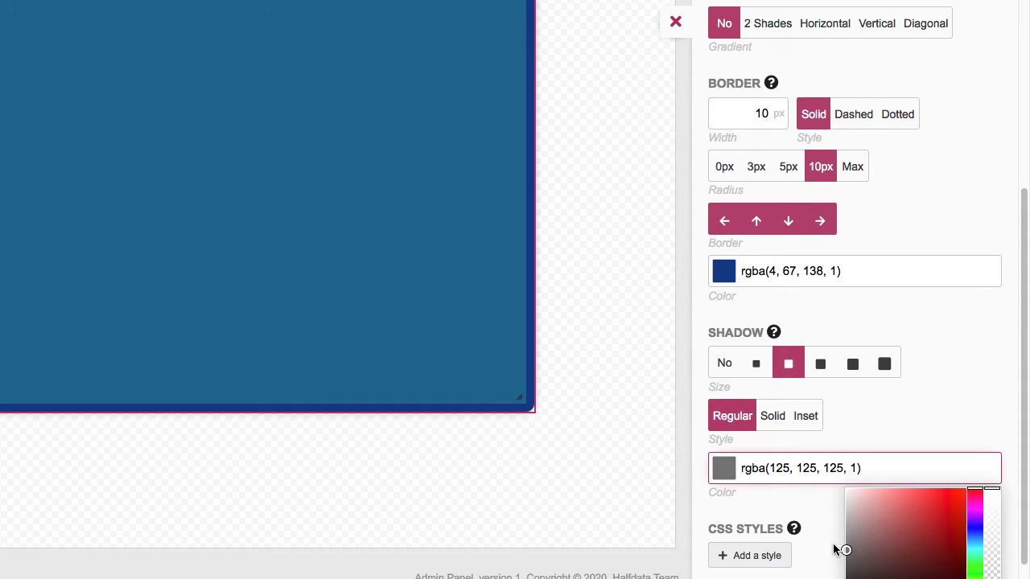
pyautogui.click(785, 503)
pyautogui.scroll(5, 654, 439)
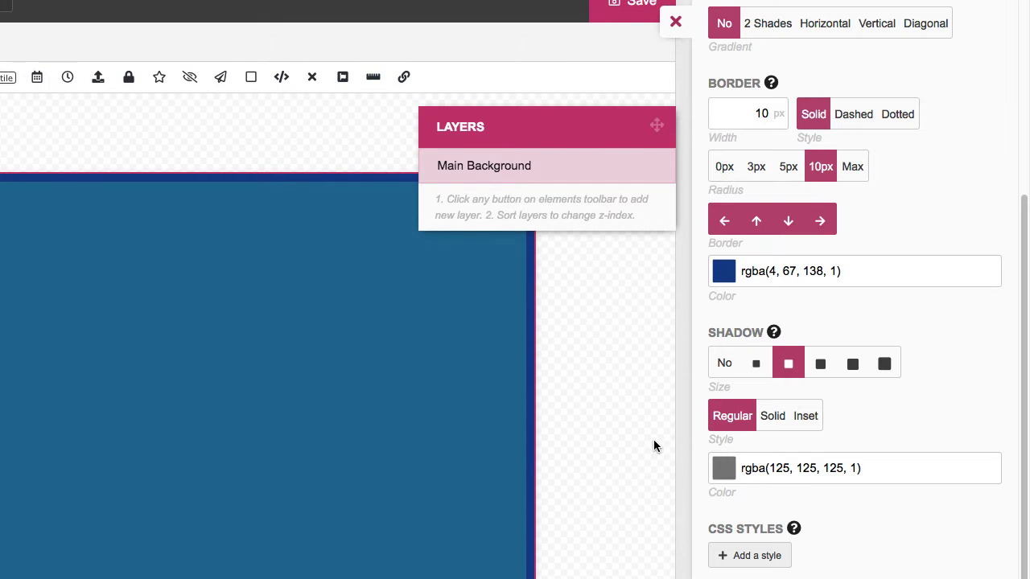
pyautogui.scroll(1, 653, 439)
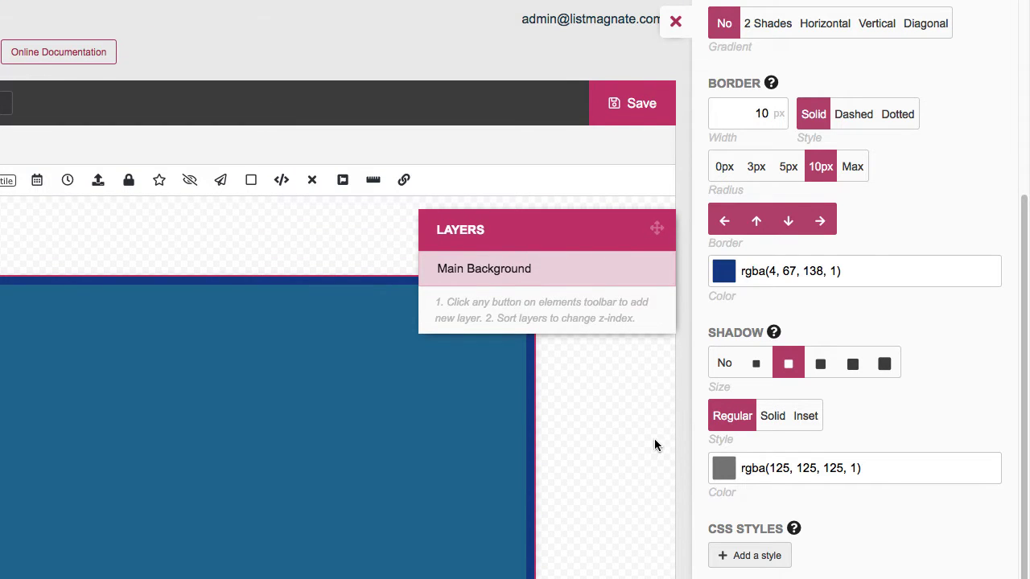
# Save Demo 1, preview it from the popups list, and reopen it for editing
pyautogui.click(633, 104)
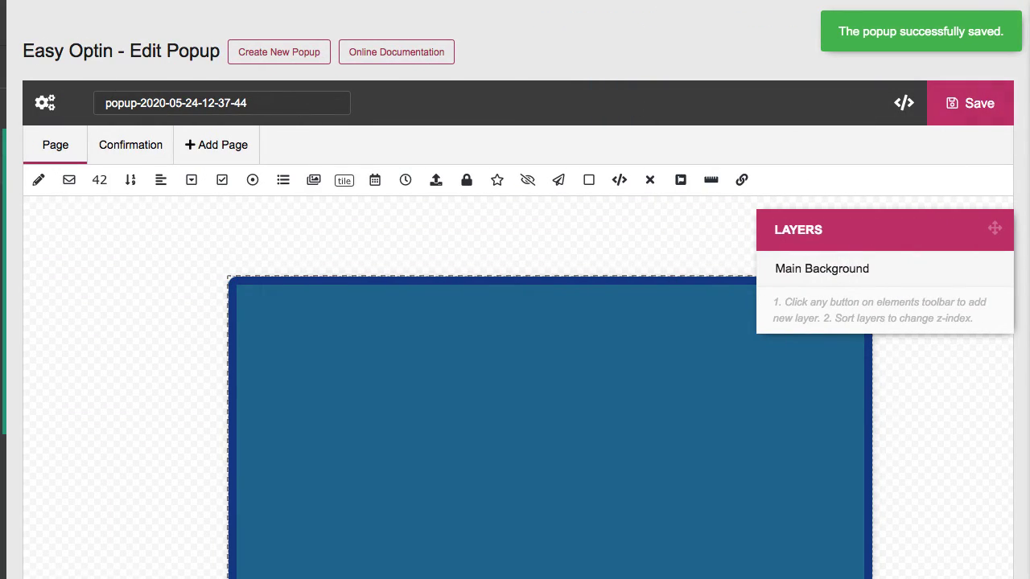
pyautogui.click(3, 164)
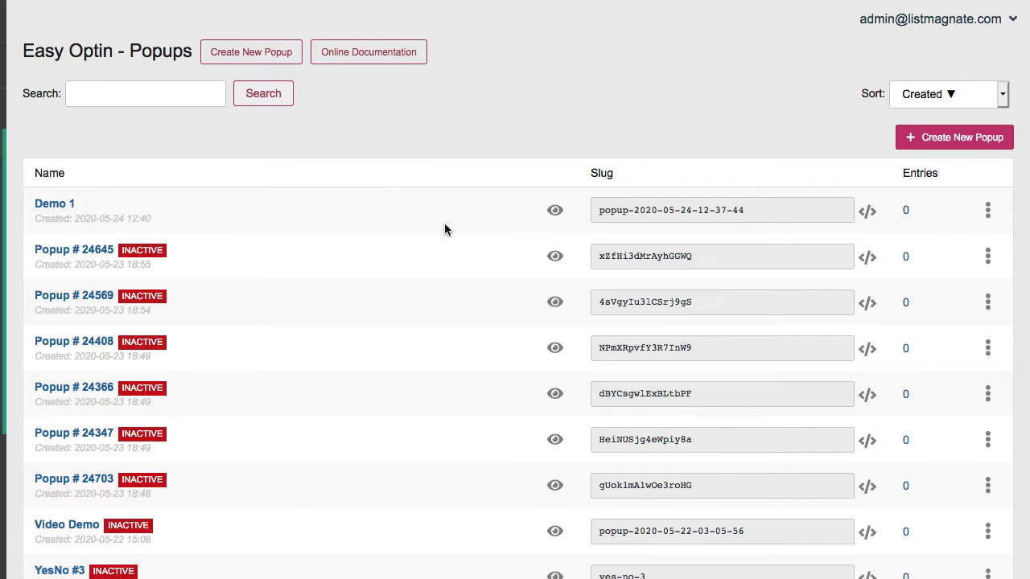
pyautogui.click(555, 211)
pyautogui.click(987, 210)
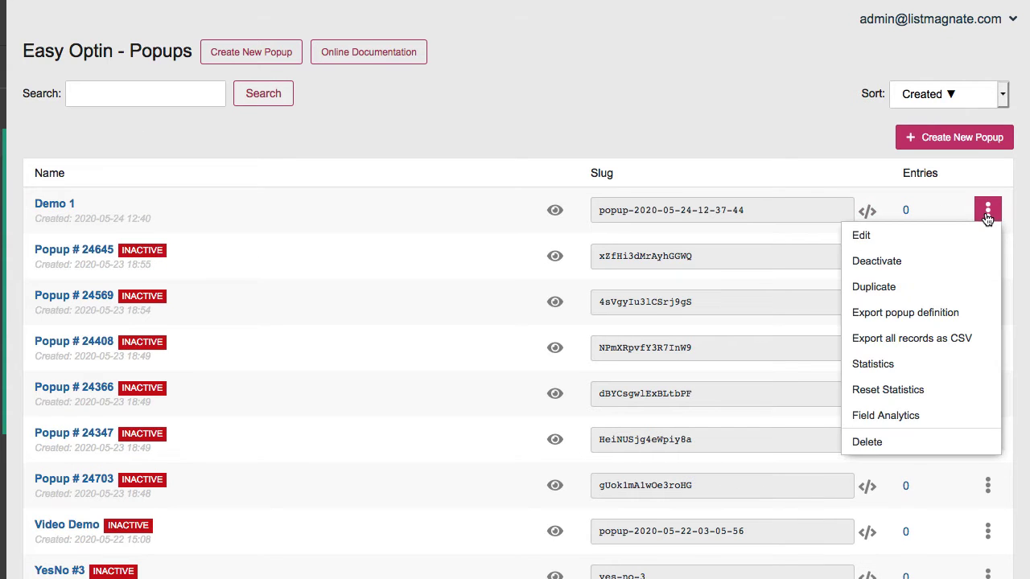
pyautogui.click(975, 232)
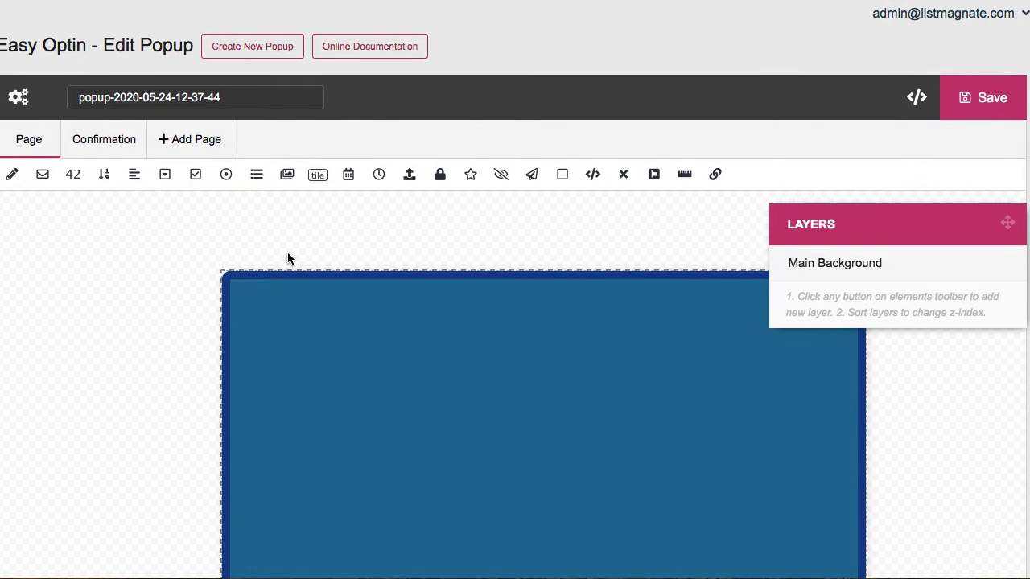
# Add an HTML Content layer sized 365 × 90 px at top 75, left 200
pyautogui.scroll(-3, 178, 280)
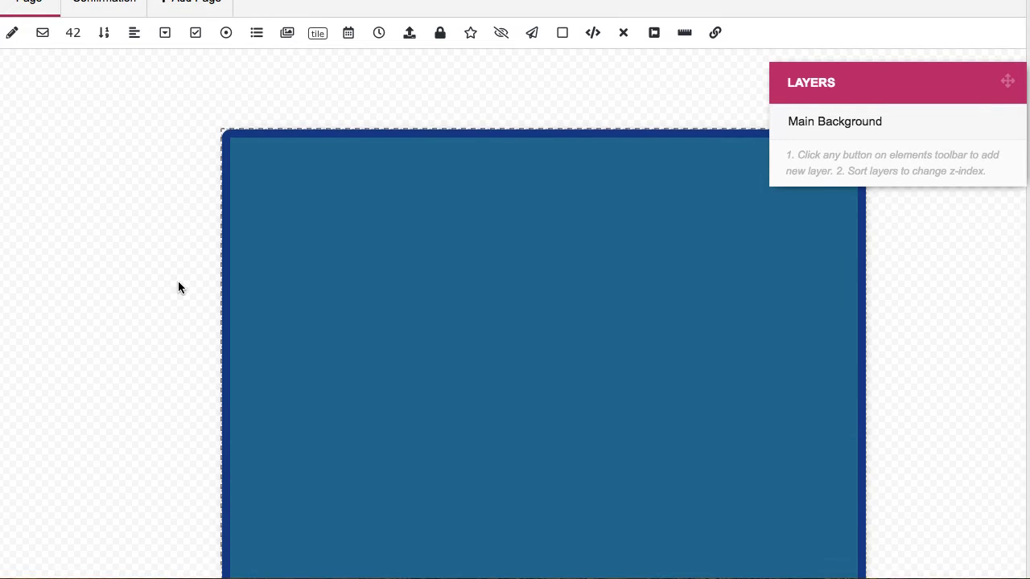
pyautogui.scroll(1, 178, 280)
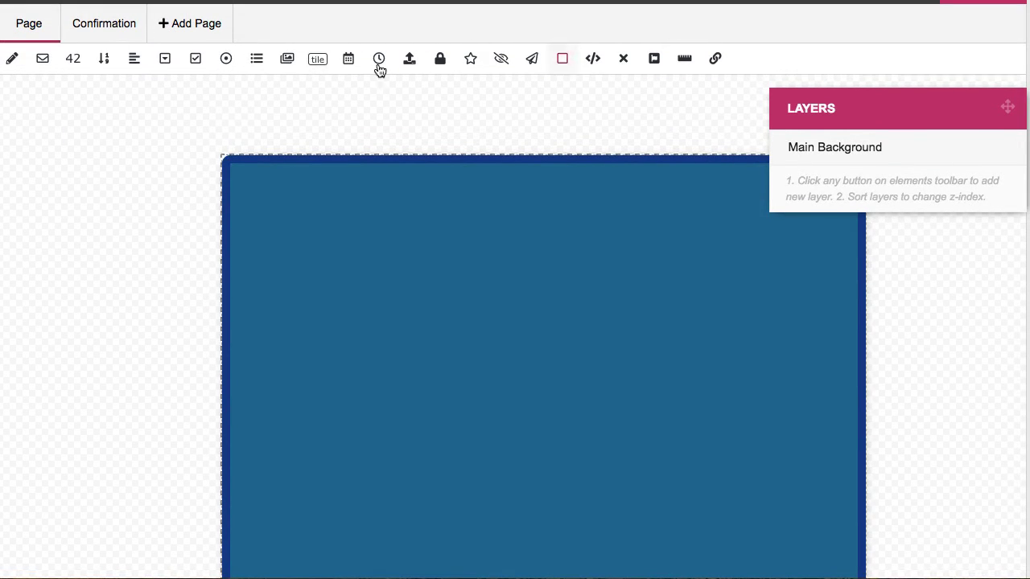
pyautogui.click(592, 60)
pyautogui.moveTo(407, 235); pyautogui.dragTo(566, 293)
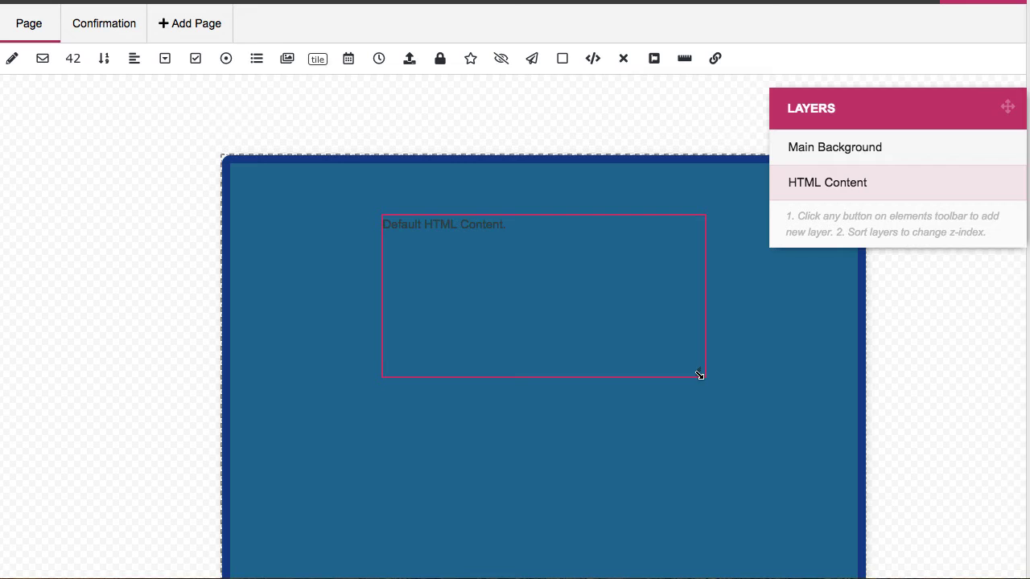
pyautogui.moveTo(699, 375); pyautogui.dragTo(671, 285)
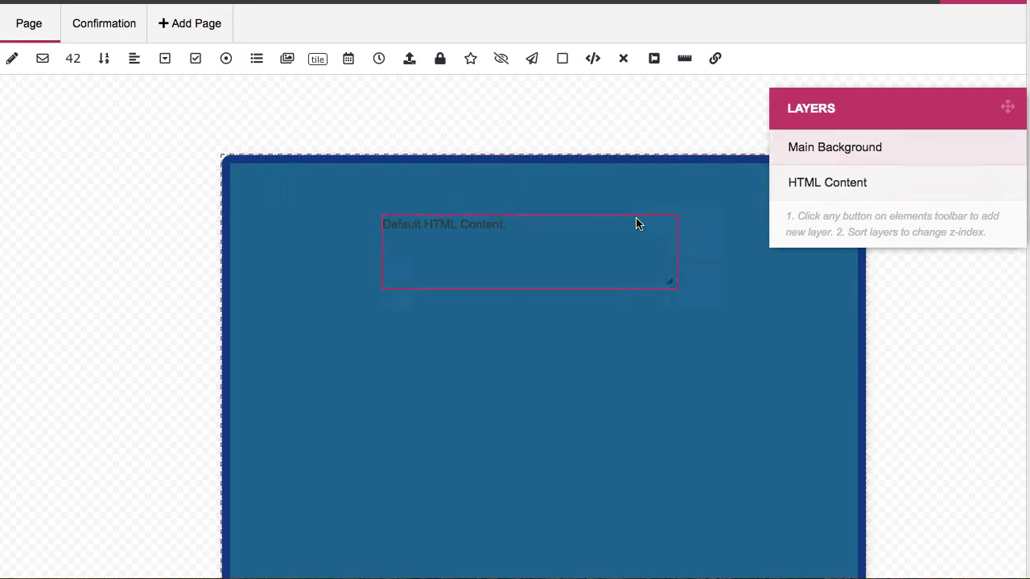
pyautogui.click(799, 183)
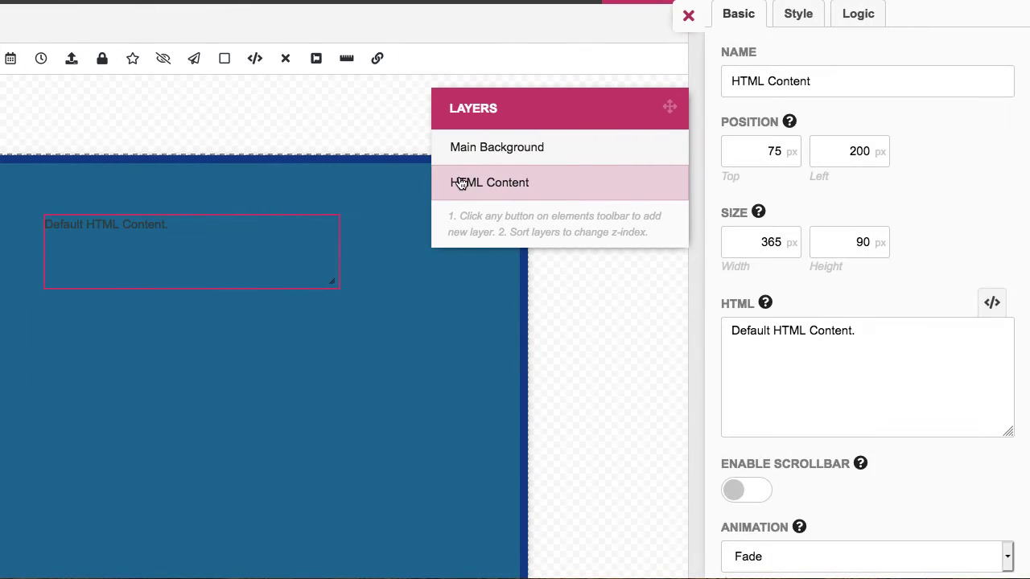
# Rename the HTML layer to Title and replace its text with 'Subscribe for FREE Bonus'
pyautogui.moveTo(811, 80); pyautogui.dragTo(665, 90)
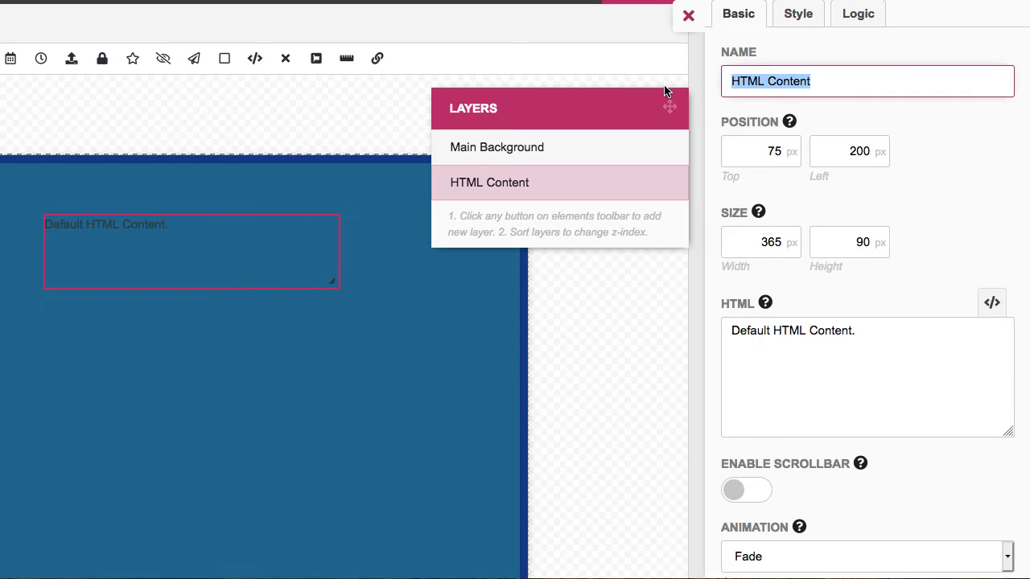
pyautogui.write('Title')
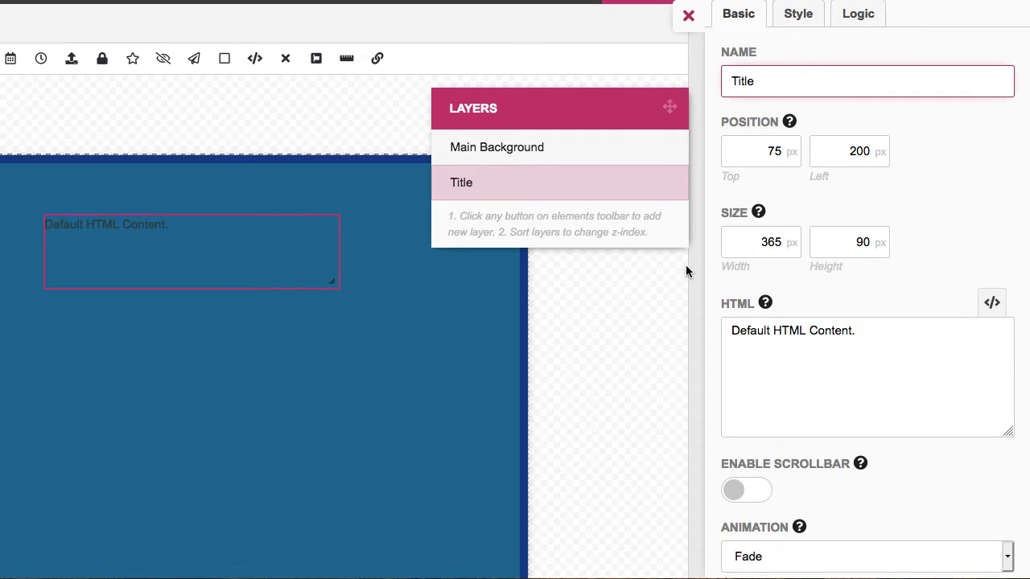
pyautogui.click(757, 330)
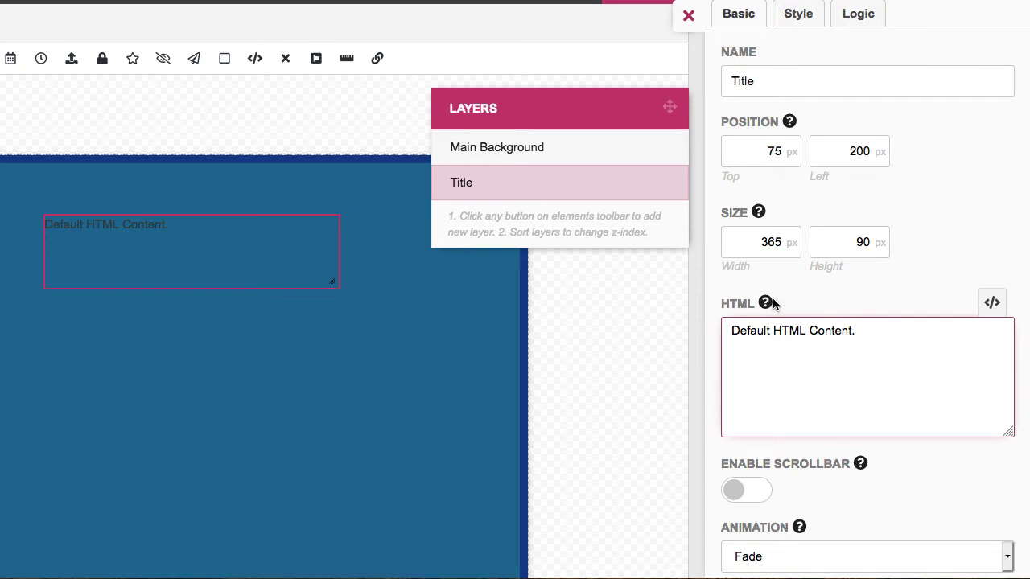
pyautogui.click(869, 329)
pyautogui.hotkey('ctrl', 'a')
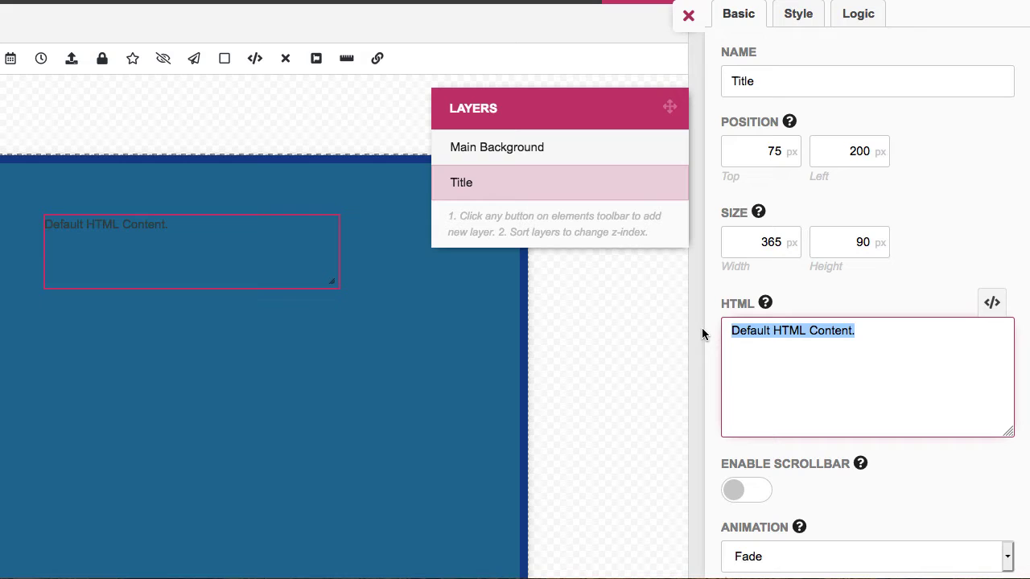
pyautogui.write('Subscribe for')
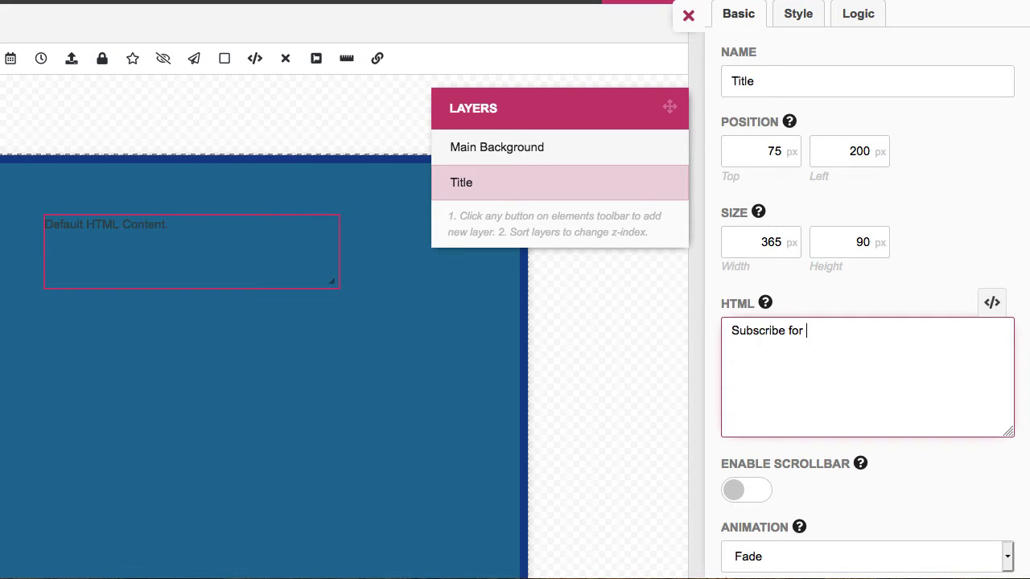
pyautogui.write(' FREE Bonus')
pyautogui.scroll(-3, 765, 383)
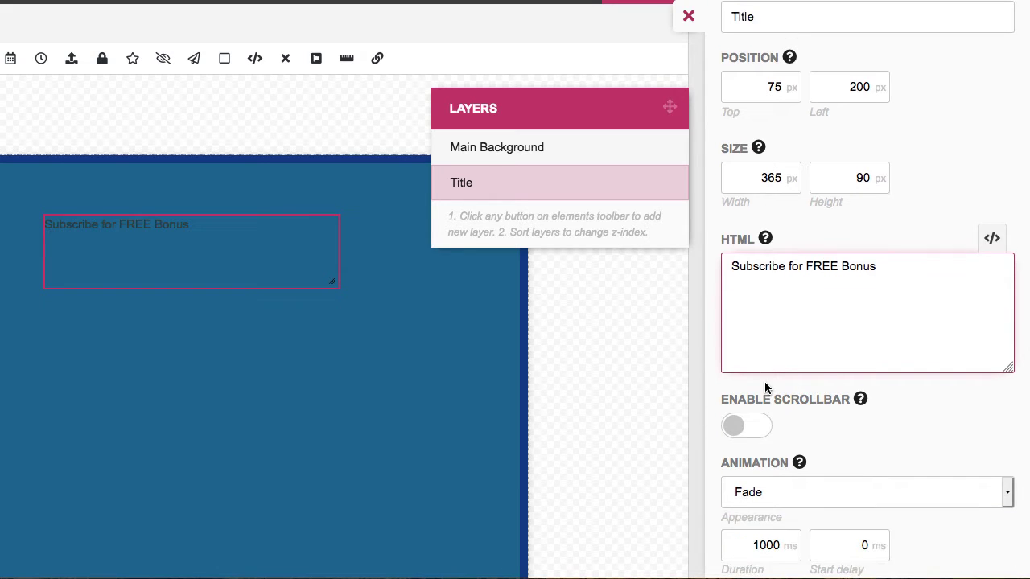
pyautogui.scroll(3, 765, 388)
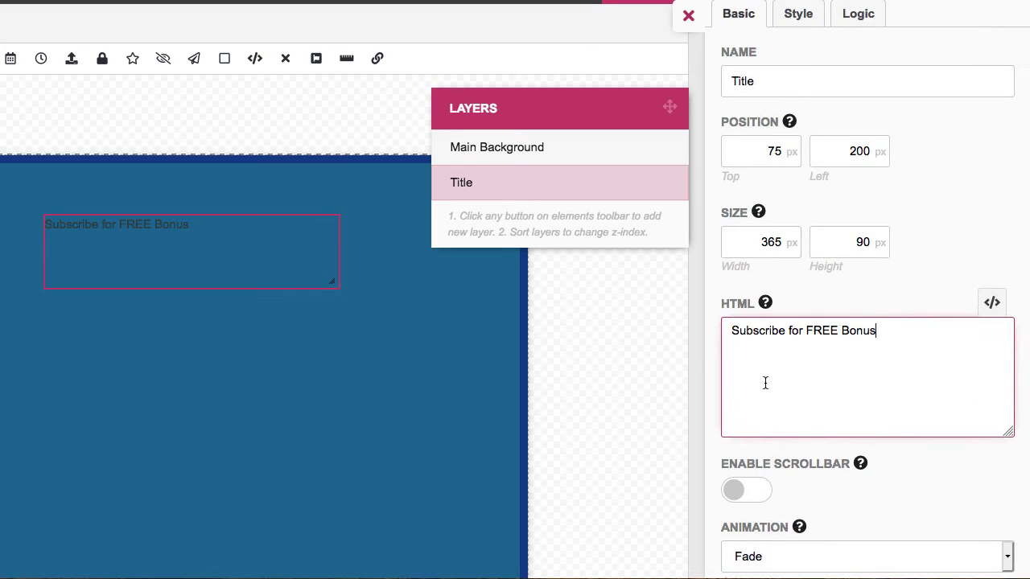
pyautogui.scroll(-3, 765, 383)
pyautogui.scroll(3, 768, 385)
pyautogui.scroll(-3, 776, 402)
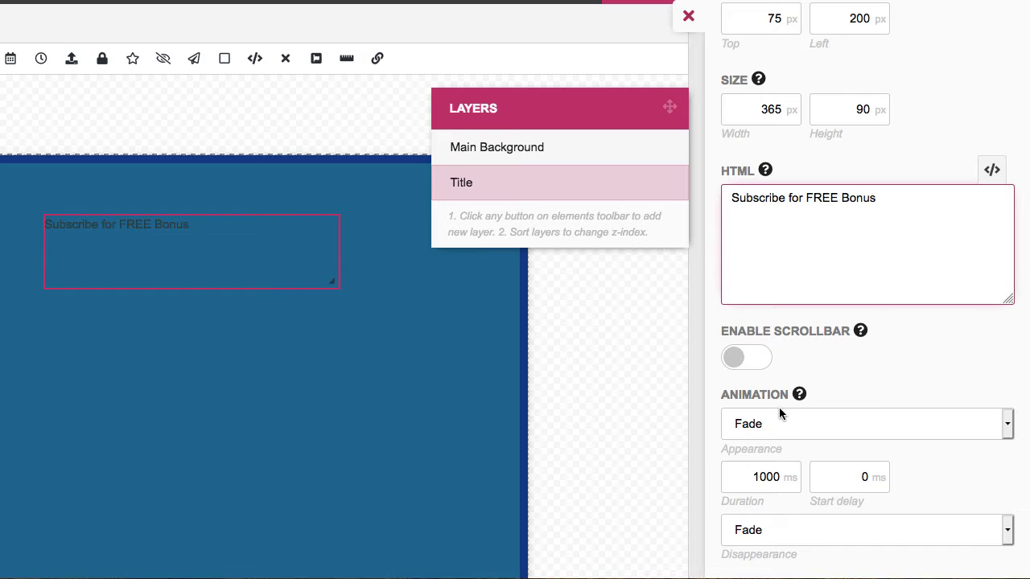
pyautogui.scroll(3, 658, 437)
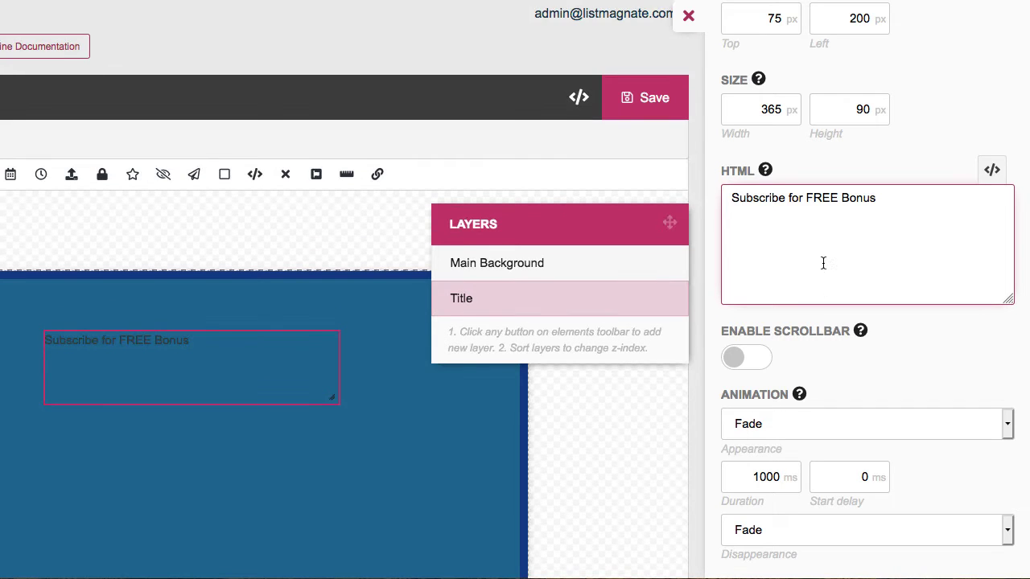
# Set the title font to Verdana and its text colour to white
pyautogui.scroll(3, 823, 263)
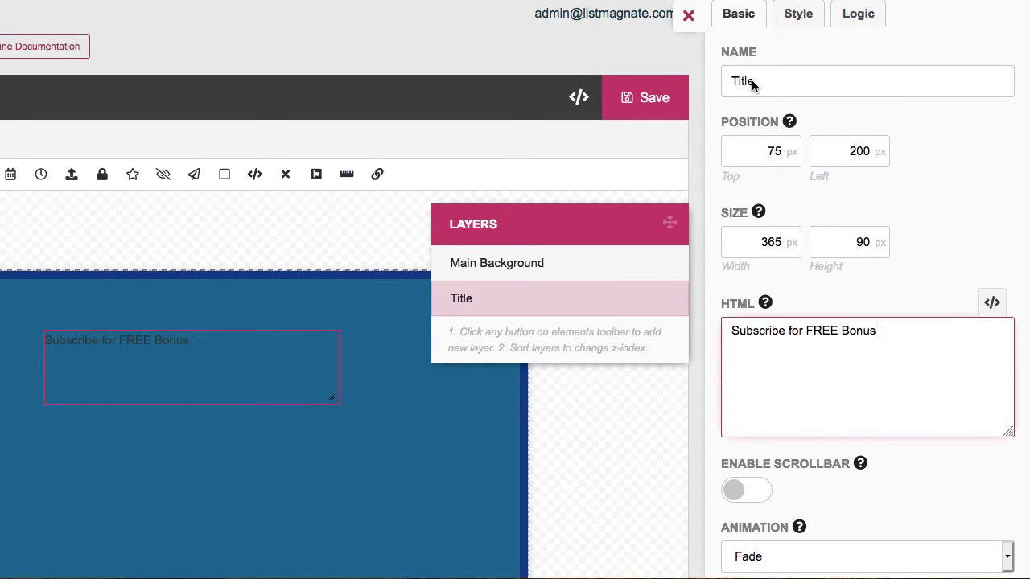
pyautogui.click(798, 14)
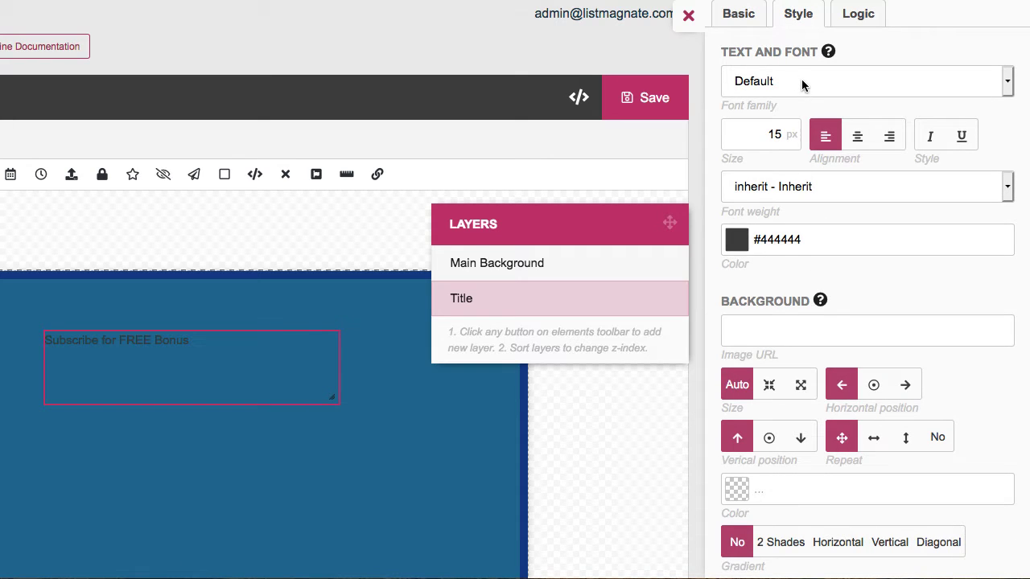
pyautogui.click(801, 83)
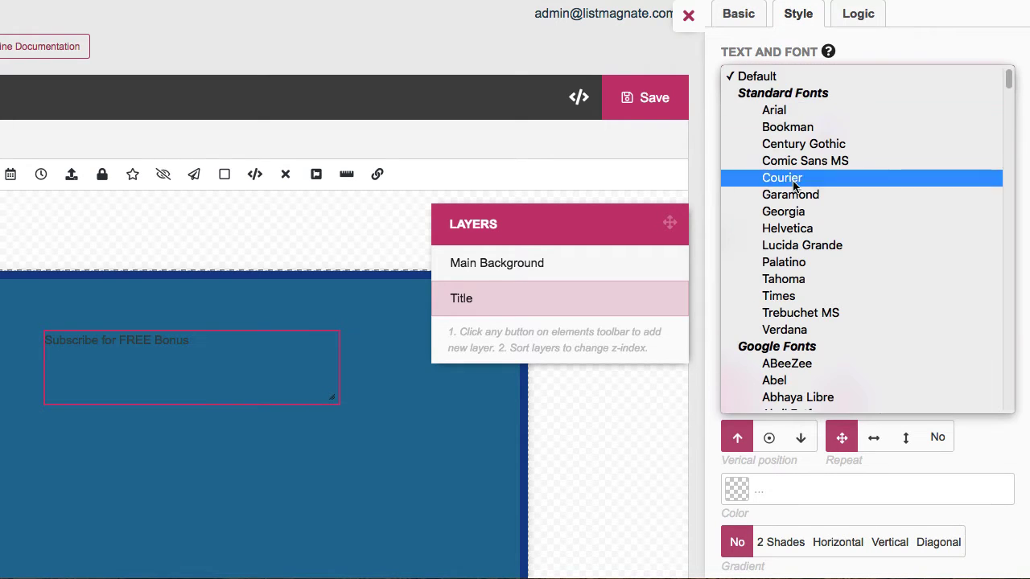
pyautogui.click(802, 329)
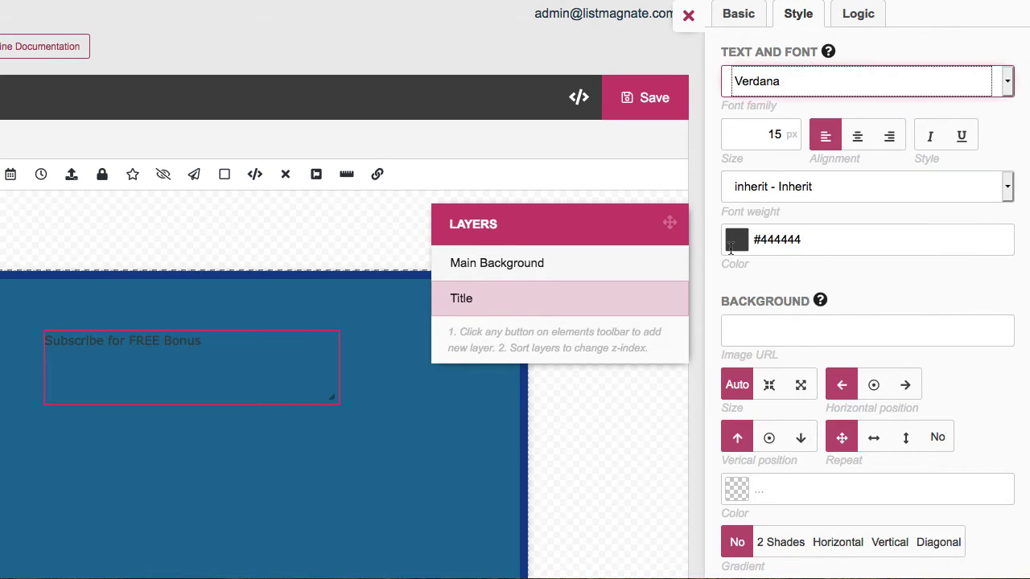
pyautogui.click(734, 240)
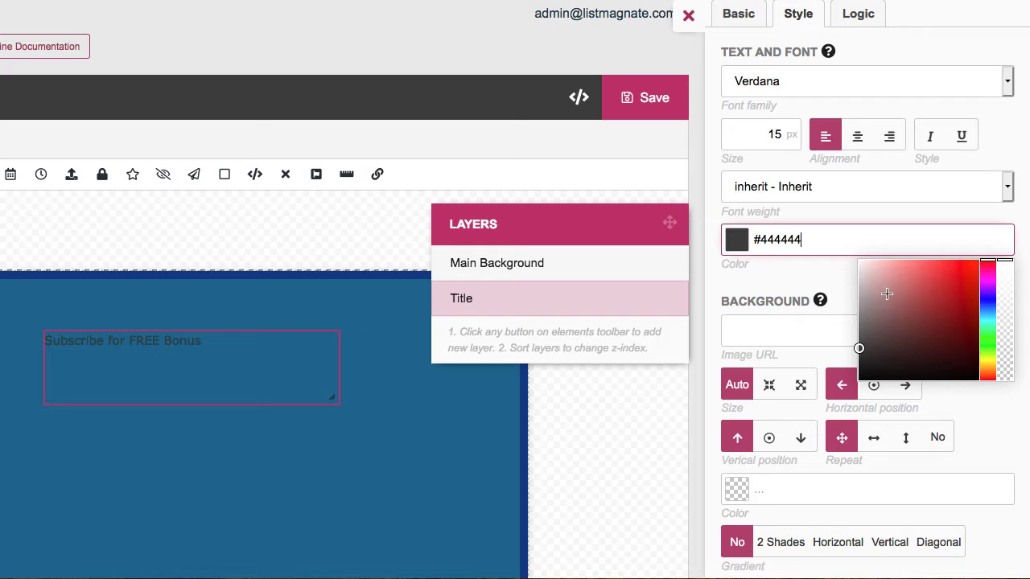
pyautogui.moveTo(886, 294); pyautogui.dragTo(846, 255)
pyautogui.click(819, 266)
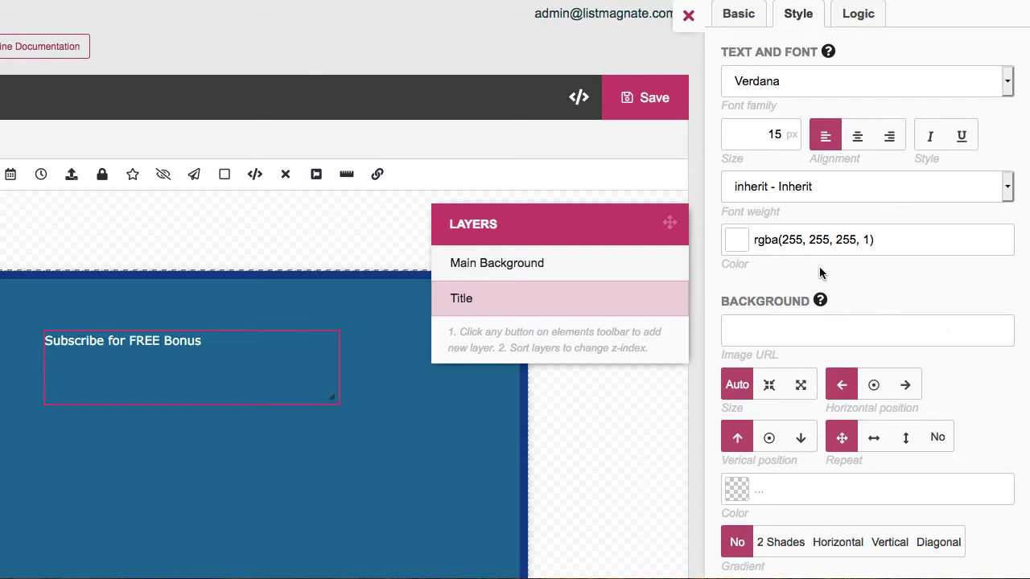
# Set the title size to 40 px and widen its box so the text fits one line
pyautogui.scroll(-2, 850, 315)
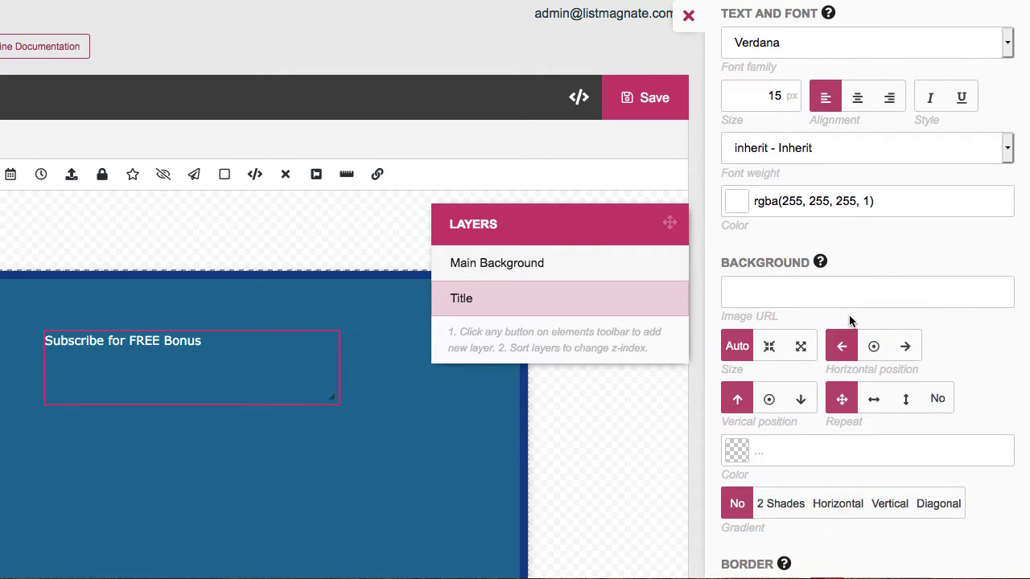
pyautogui.moveTo(762, 97); pyautogui.dragTo(785, 97)
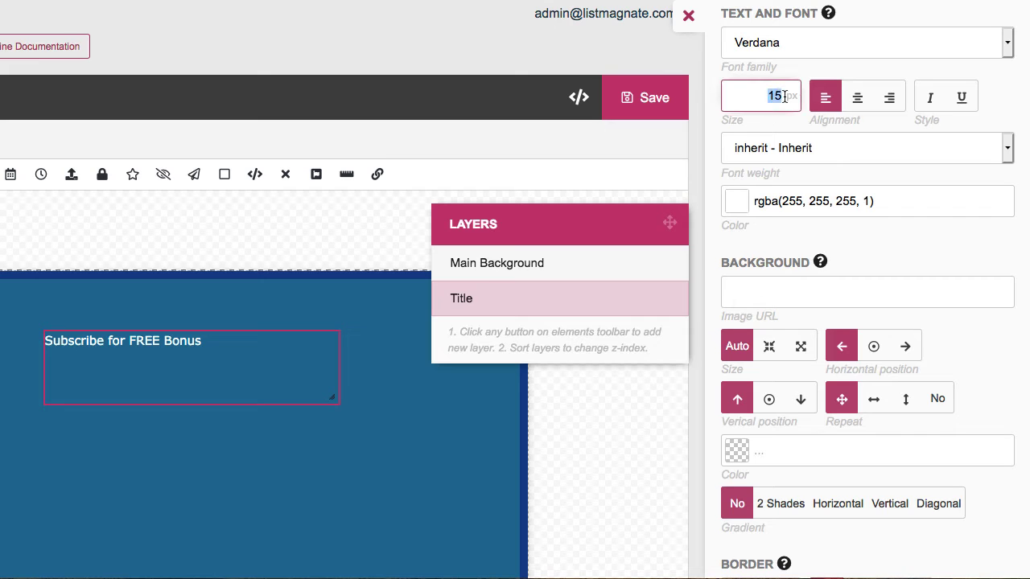
pyautogui.write('40')
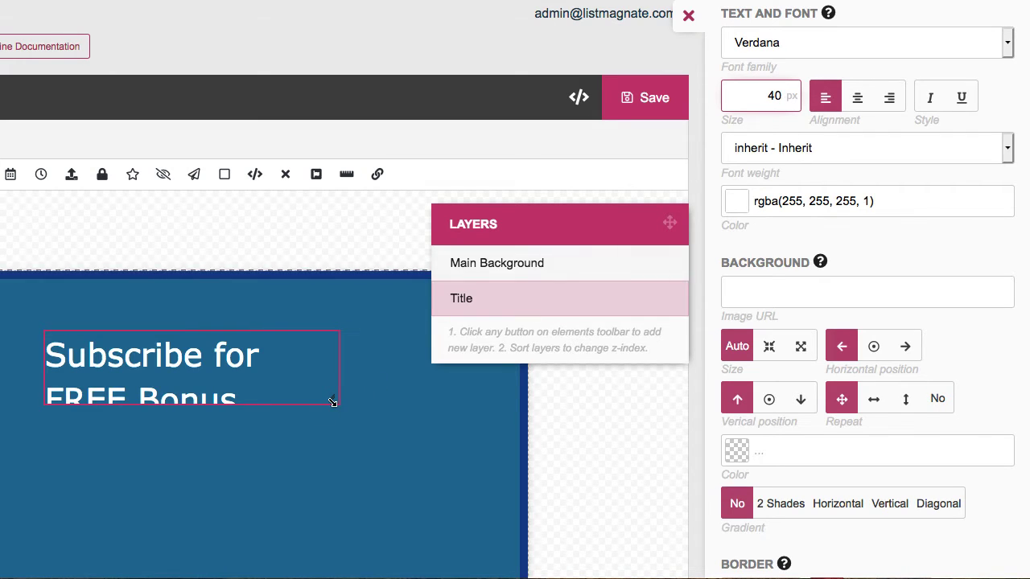
pyautogui.moveTo(334, 403); pyautogui.dragTo(475, 412)
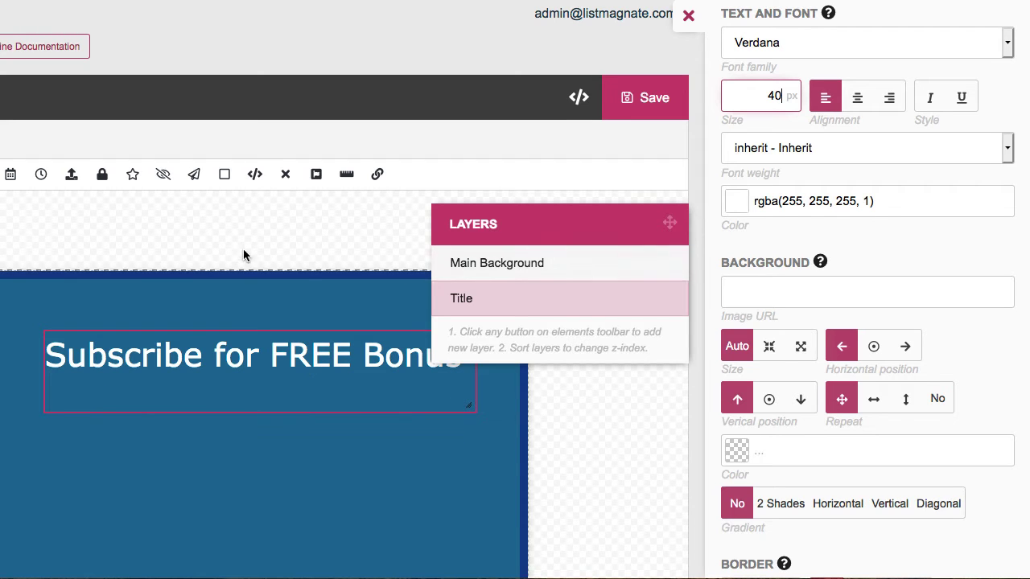
pyautogui.hscroll(-2, 264, 362)
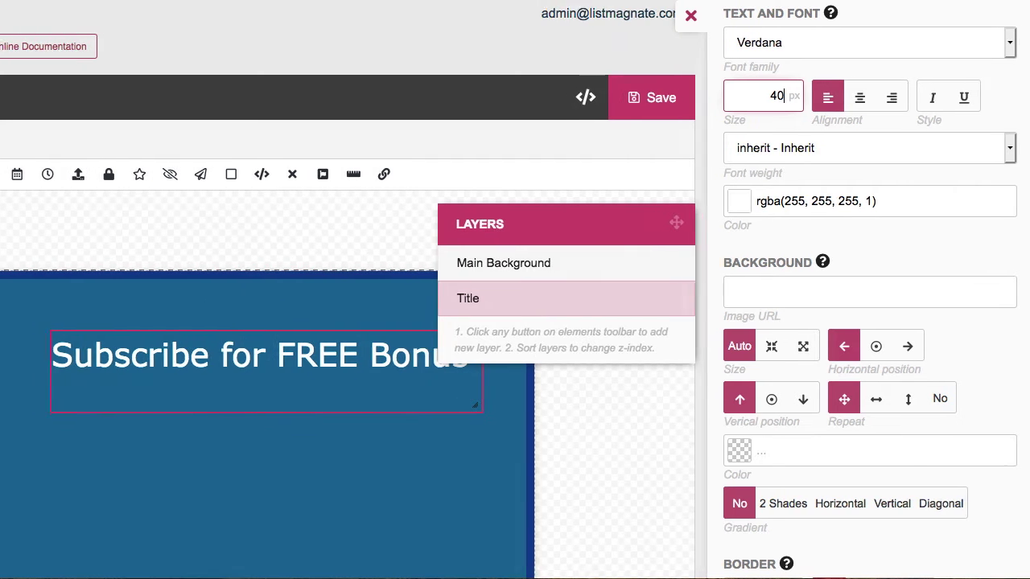
# Move the title box up and left and shorten its height
pyautogui.click(268, 350)
pyautogui.moveTo(268, 350); pyautogui.dragTo(220, 346)
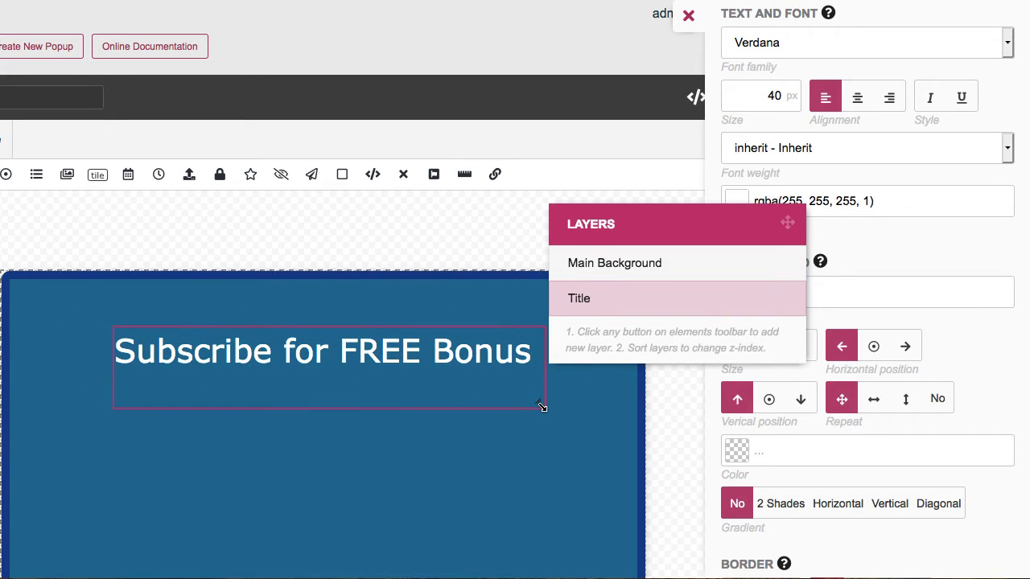
pyautogui.moveTo(539, 407); pyautogui.dragTo(526, 377)
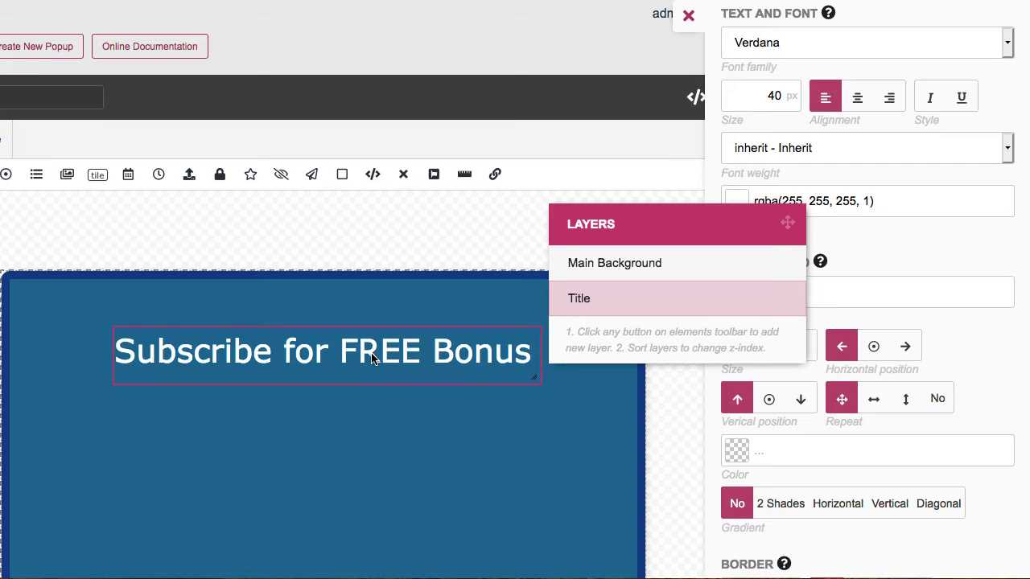
pyautogui.moveTo(373, 358); pyautogui.dragTo(358, 346)
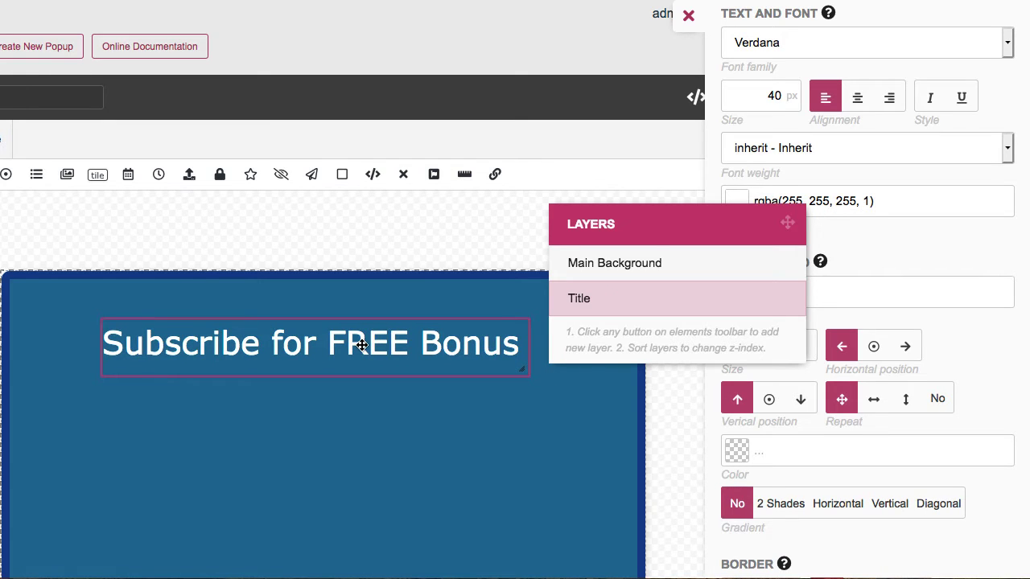
# Enlarge the title to 48 px and widen its box to keep it on one line
pyautogui.moveTo(761, 94); pyautogui.dragTo(795, 94)
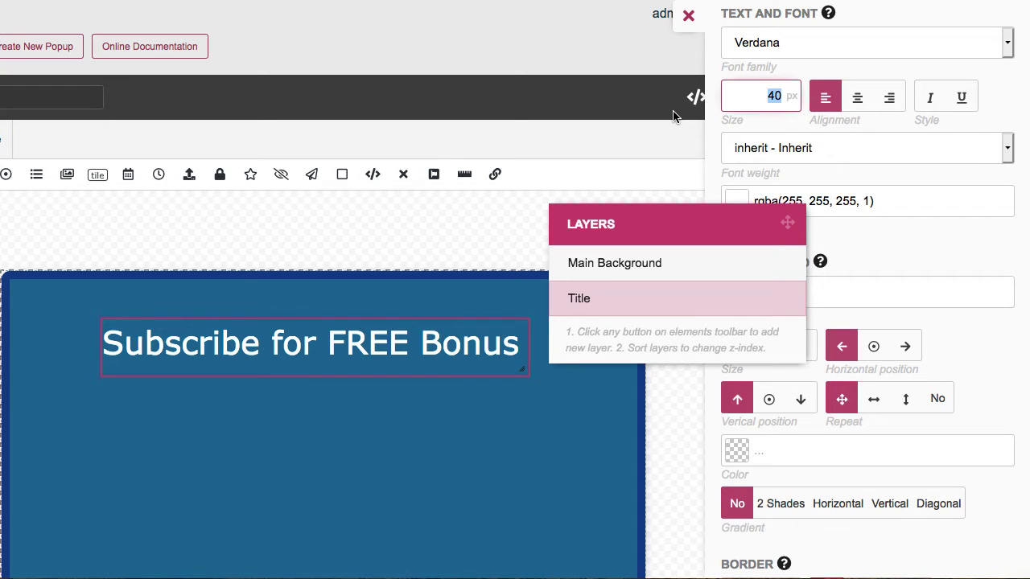
pyautogui.write('4')
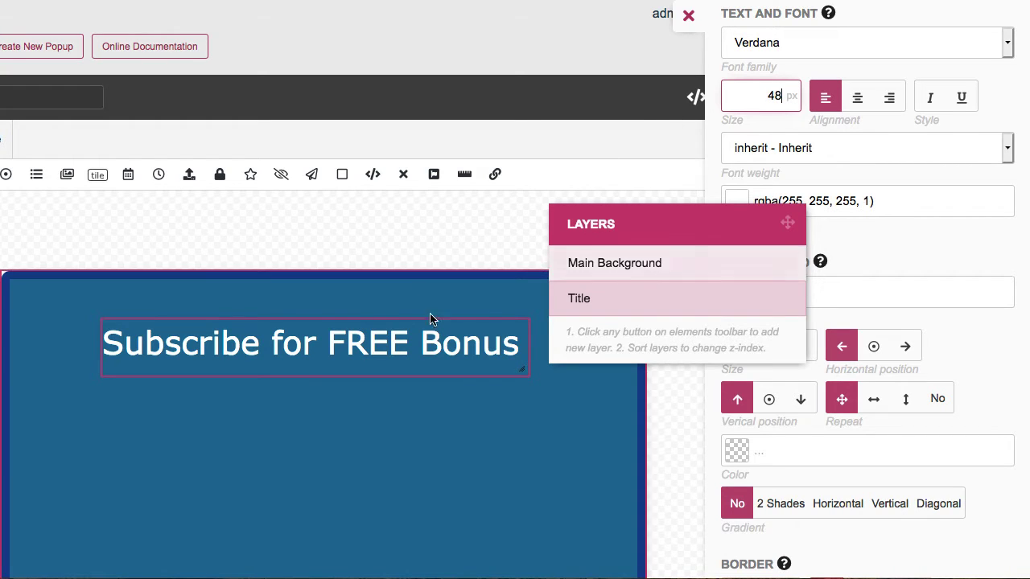
pyautogui.moveTo(524, 374); pyautogui.dragTo(631, 375)
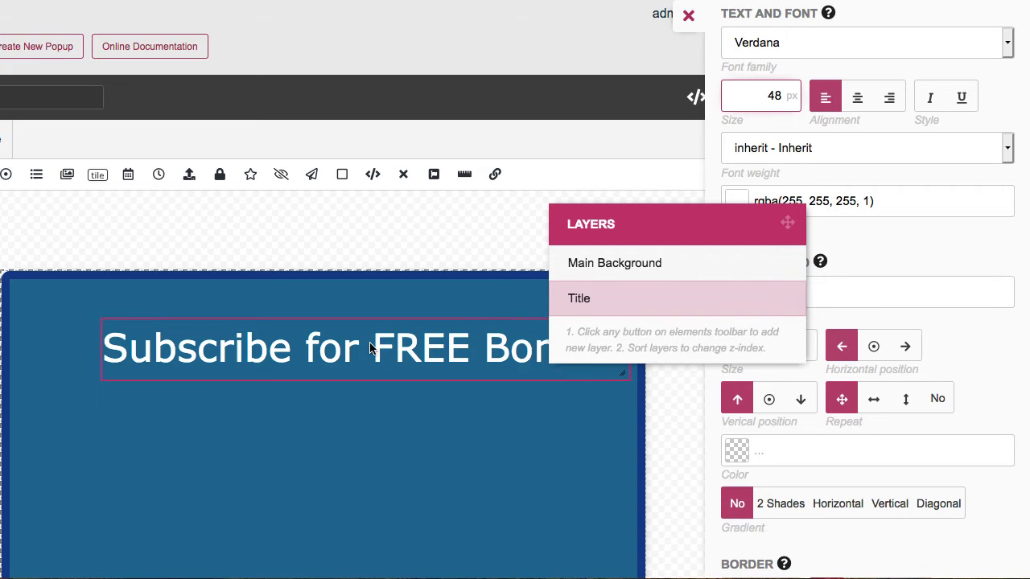
pyautogui.moveTo(372, 343); pyautogui.dragTo(338, 338)
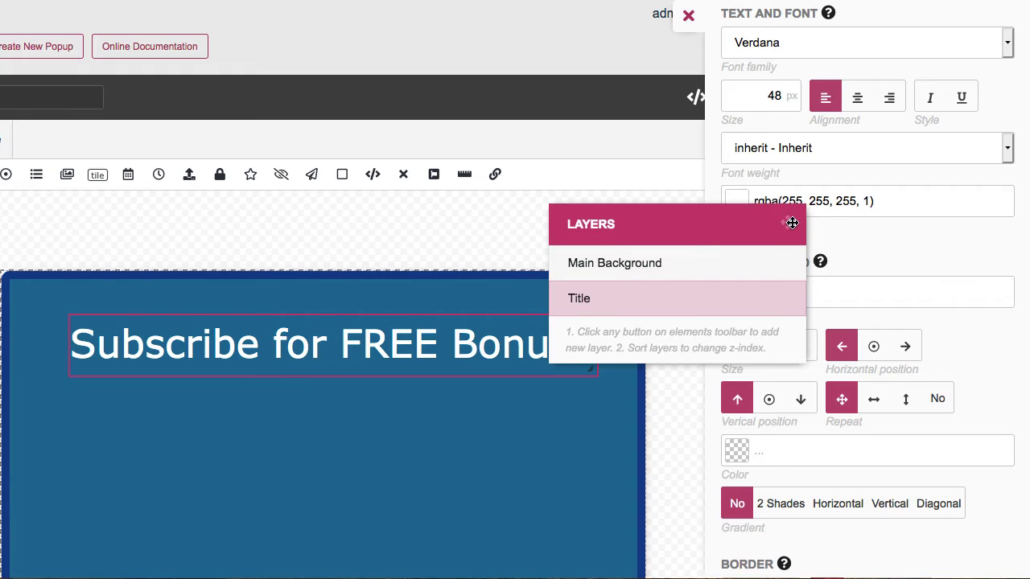
# Move the Layers panel out of the canvas's way and select the Main Background layer
pyautogui.moveTo(792, 223); pyautogui.dragTo(714, 61)
pyautogui.click(501, 292)
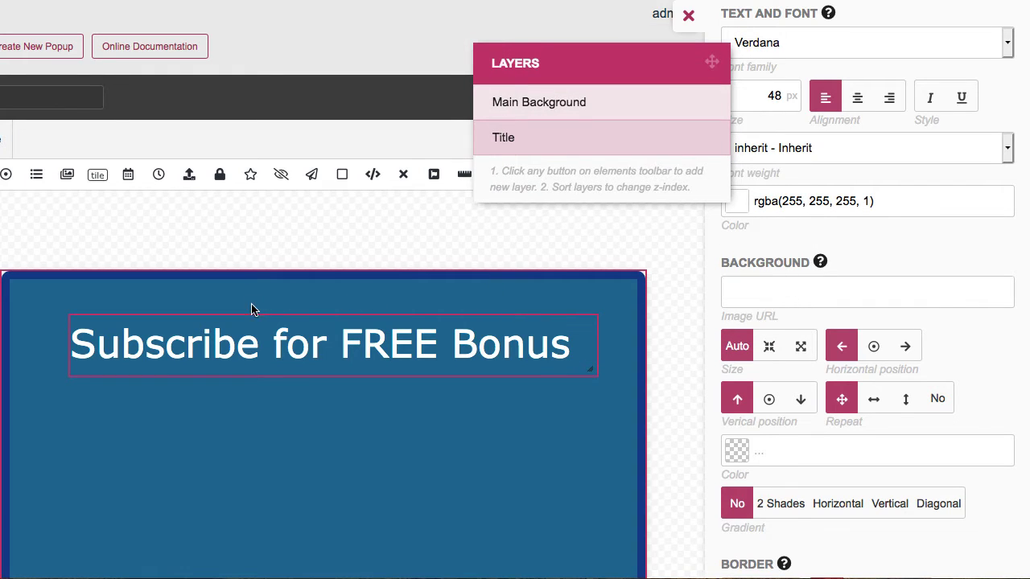
pyautogui.scroll(-2, 735, 298)
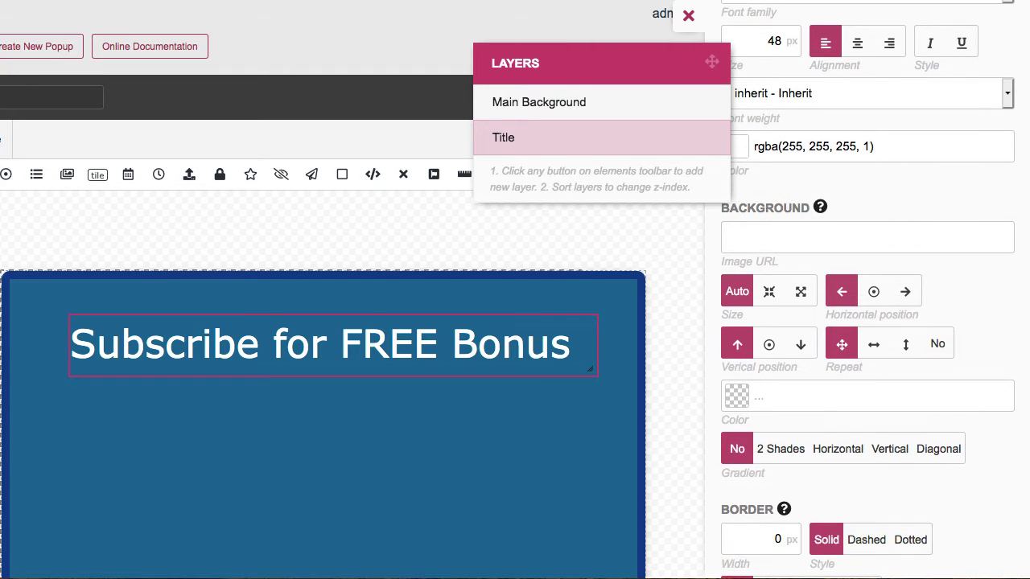
pyautogui.scroll(-5, 669, 320)
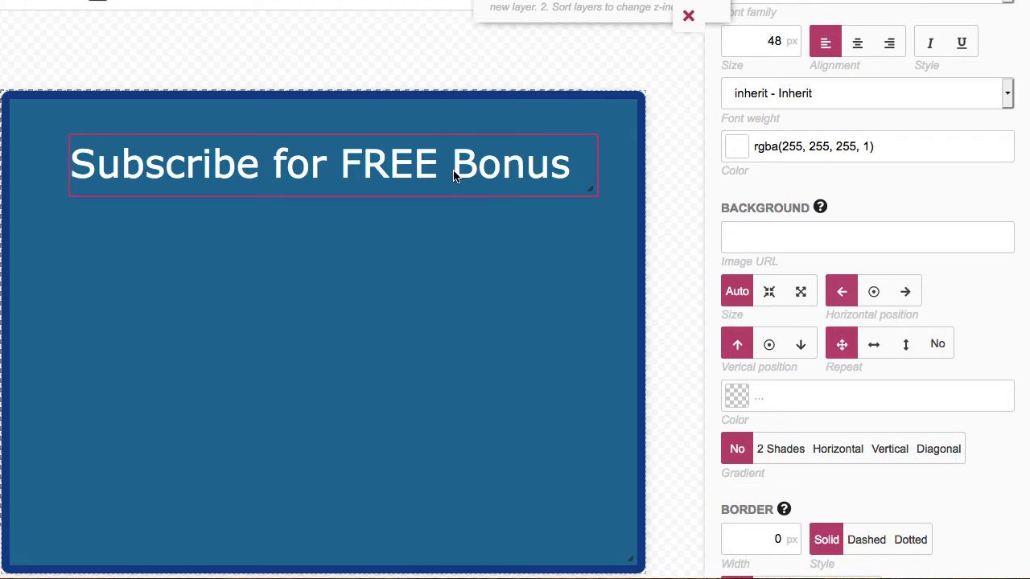
pyautogui.scroll(2, 679, 289)
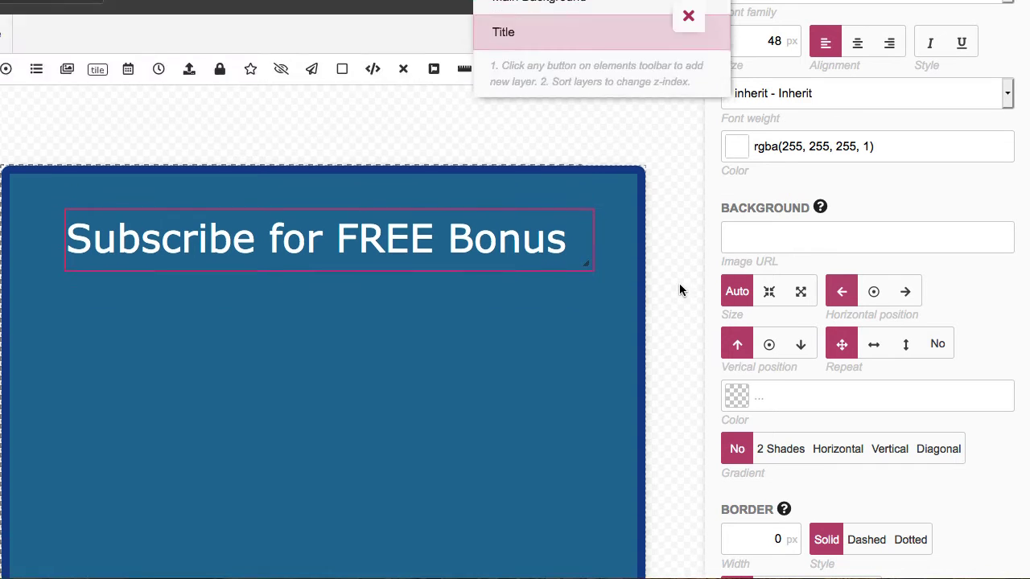
pyautogui.scroll(3, 679, 290)
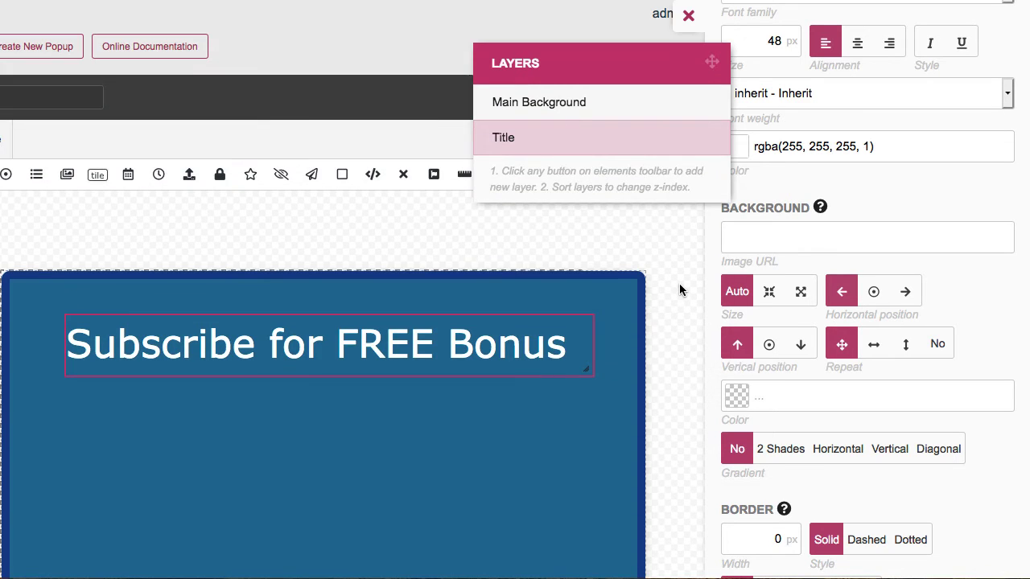
# Close the title settings and add a new HTML Content element to the popup
pyautogui.click(692, 24)
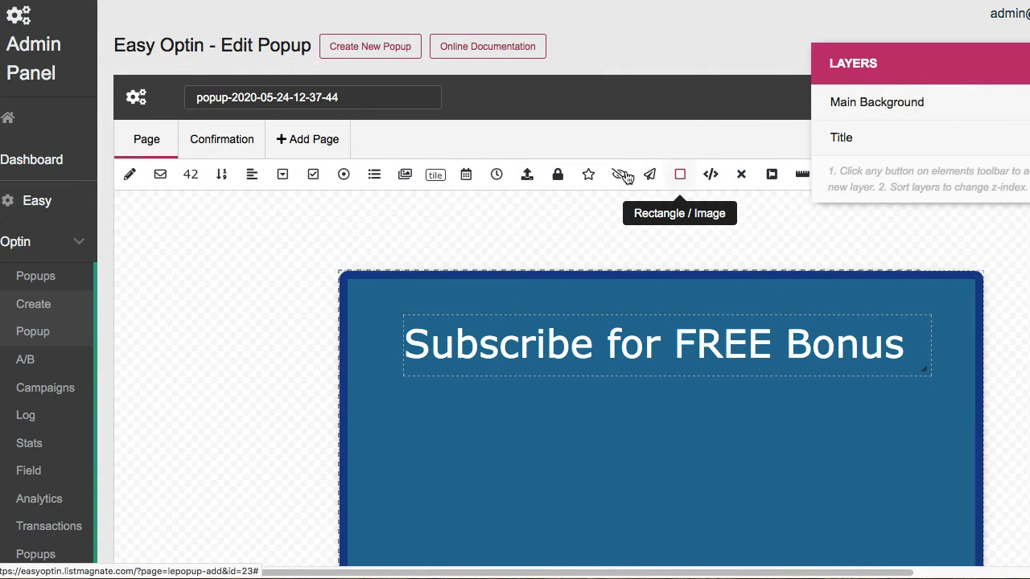
pyautogui.click(711, 174)
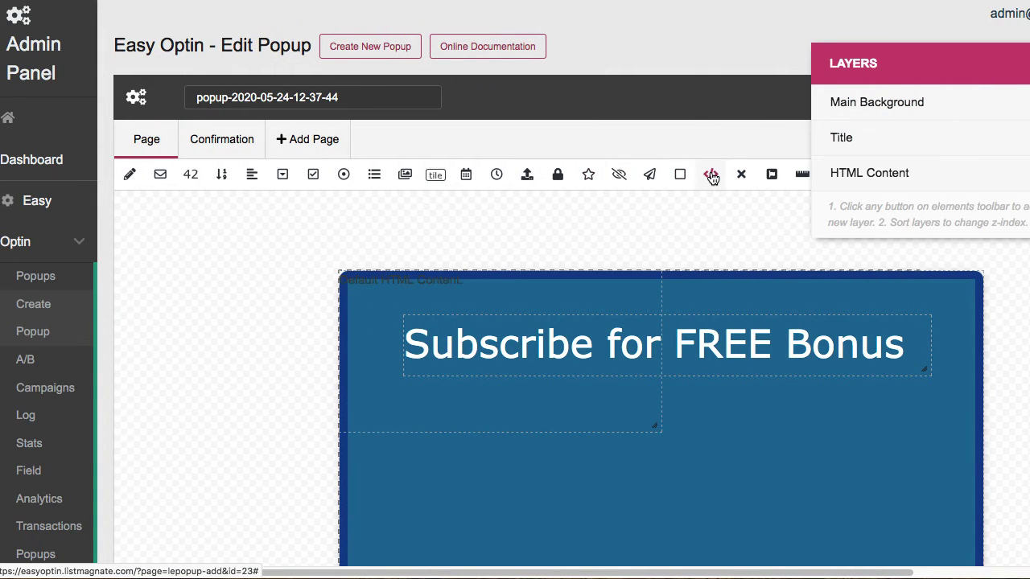
pyautogui.click(841, 174)
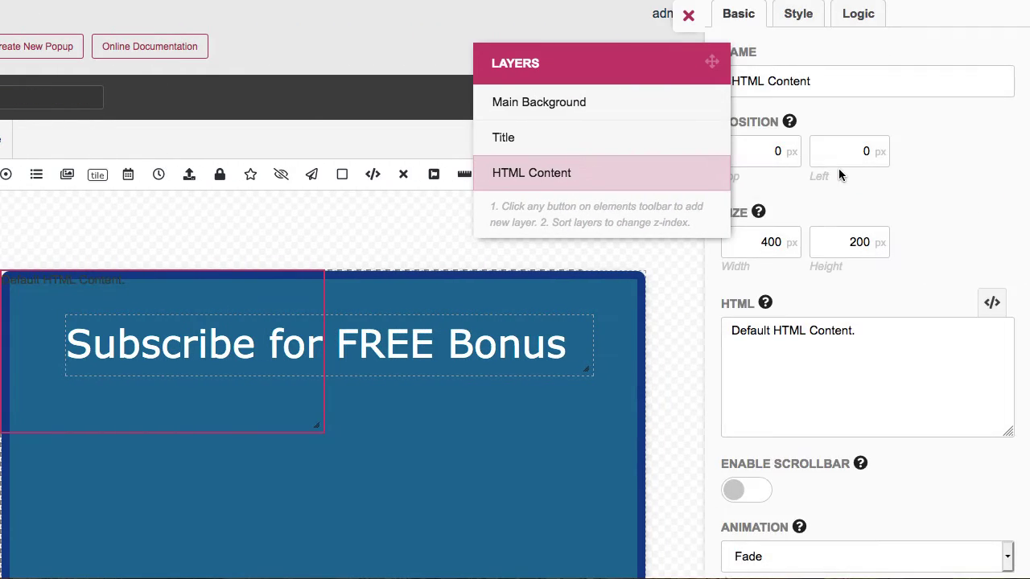
# Enter the free signup bonus paragraph and place it under the title at 390×70
pyautogui.moveTo(863, 331); pyautogui.dragTo(711, 338)
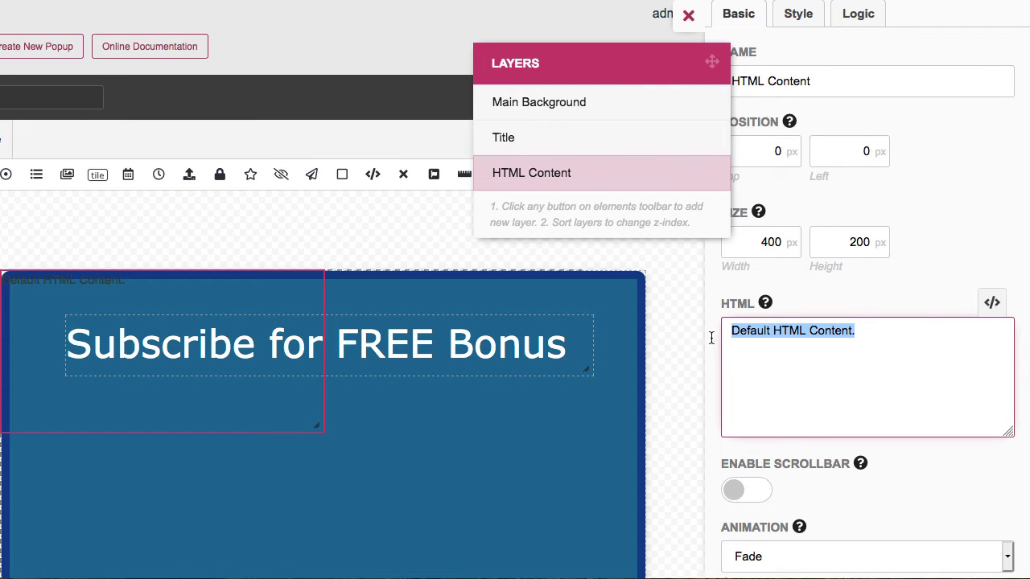
pyautogui.write('Enter your Name and Email Address')
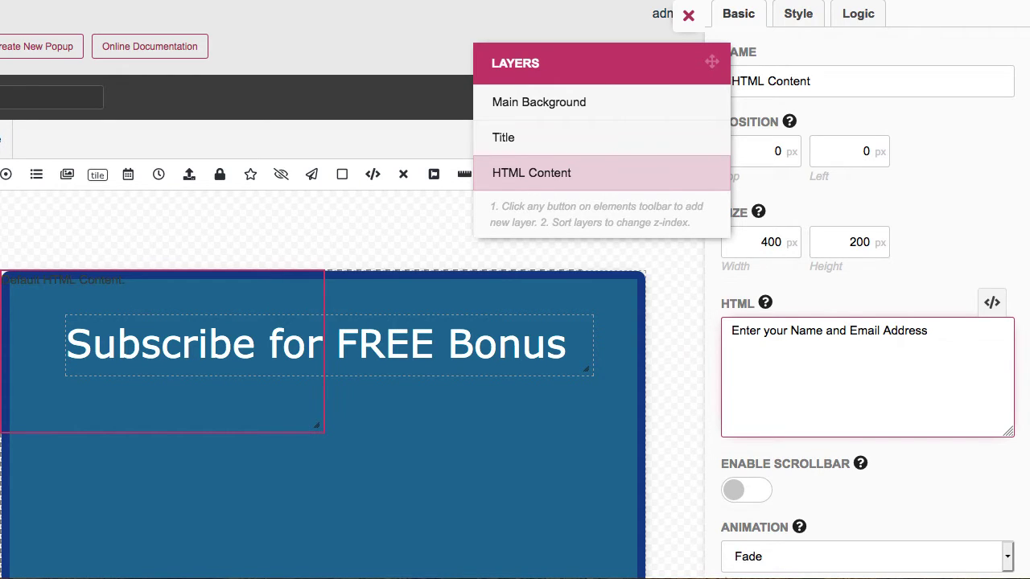
pyautogui.write("and you'll get a Free Sig")
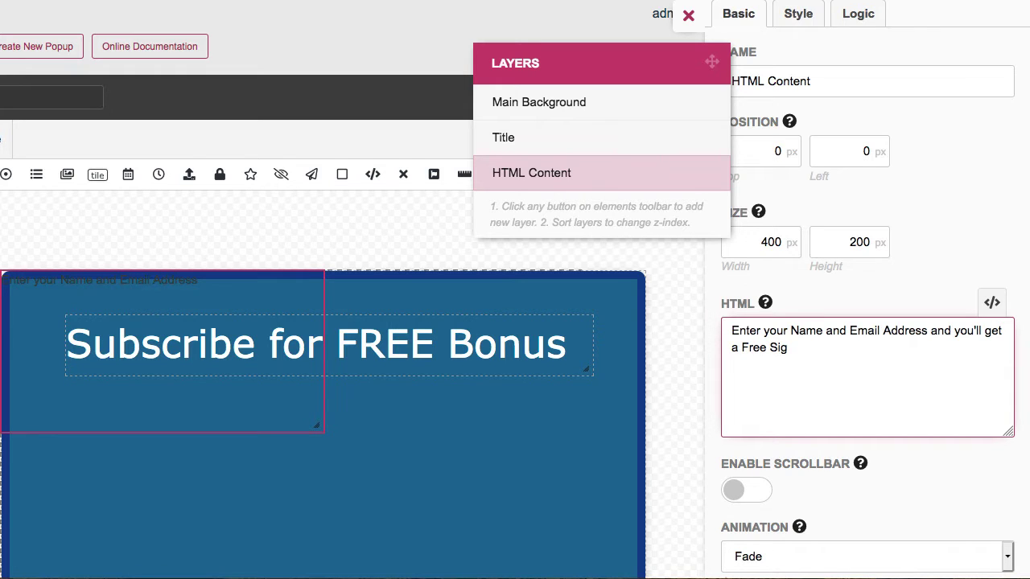
pyautogui.write('nup Bonus delivered to')
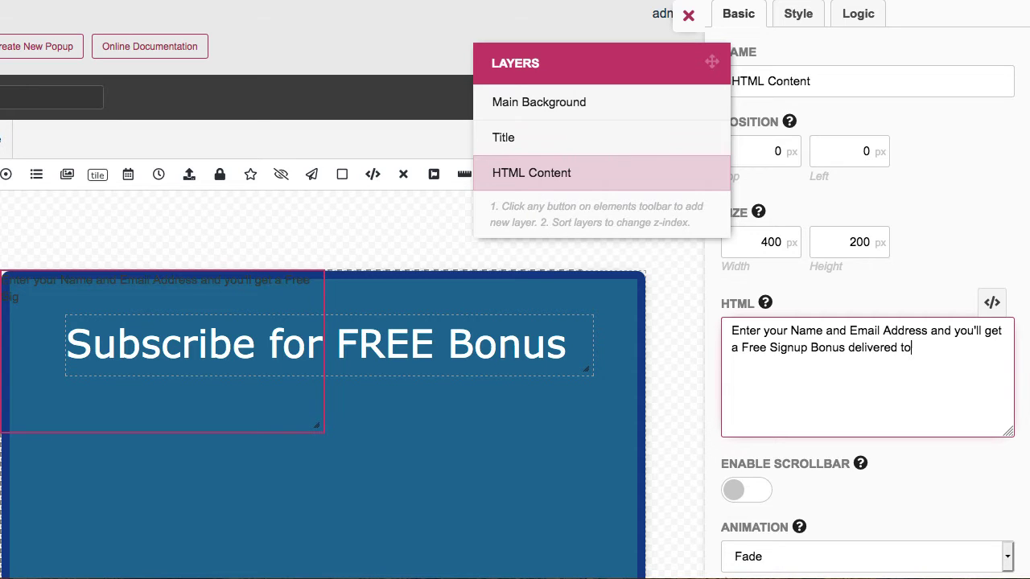
pyautogui.write(' your inbox.')
pyautogui.moveTo(265, 402); pyautogui.dragTo(403, 518)
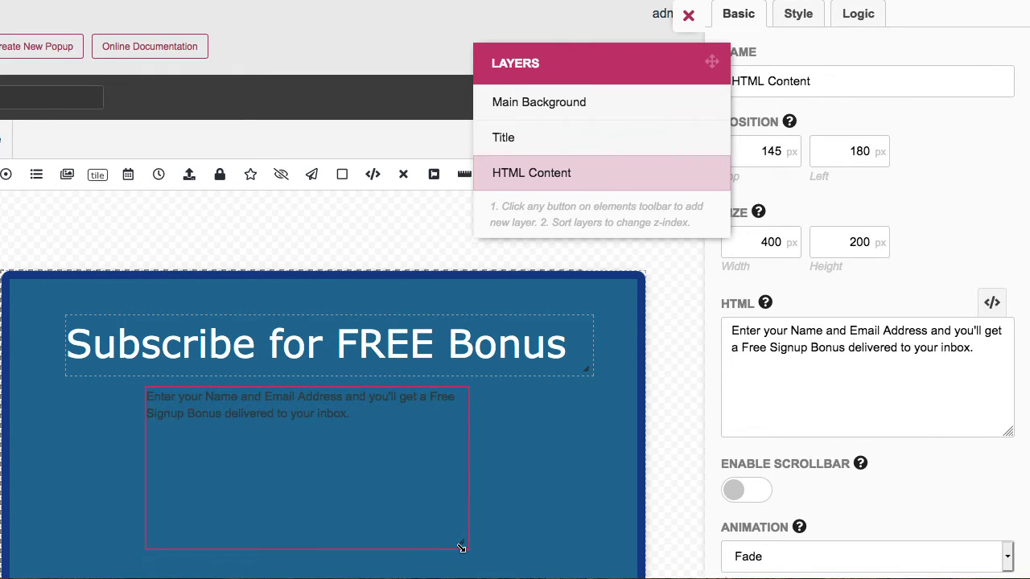
pyautogui.moveTo(461, 548); pyautogui.dragTo(454, 443)
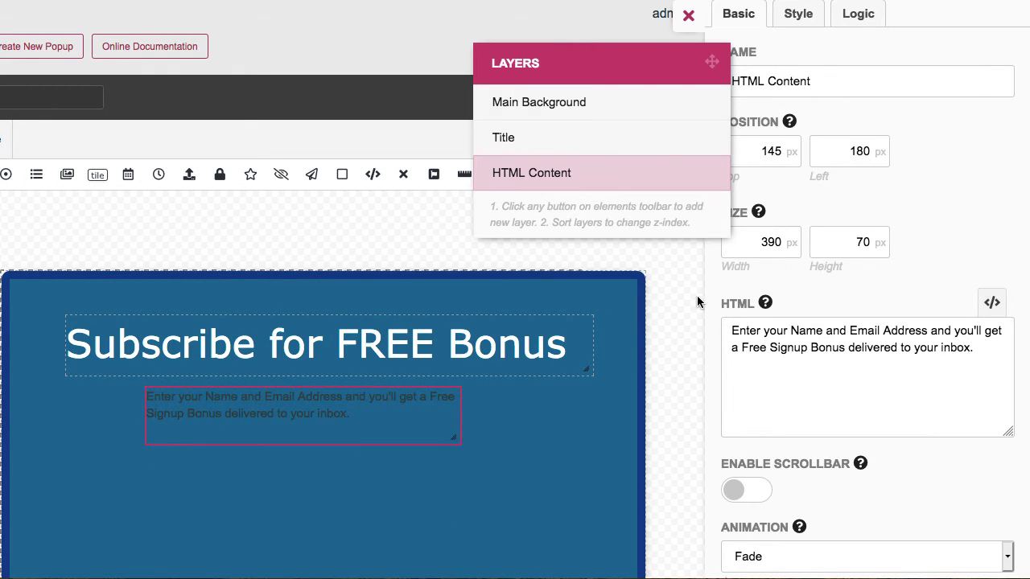
# Style the paragraph light grey, italic, 20 px and centre-aligned
pyautogui.click(799, 18)
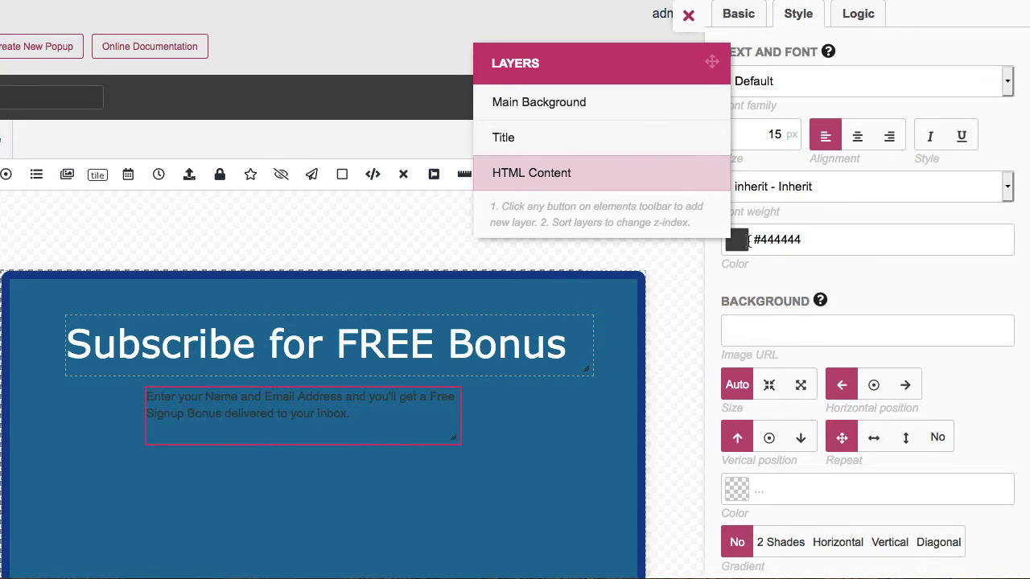
pyautogui.click(748, 240)
pyautogui.moveTo(869, 278); pyautogui.dragTo(859, 272)
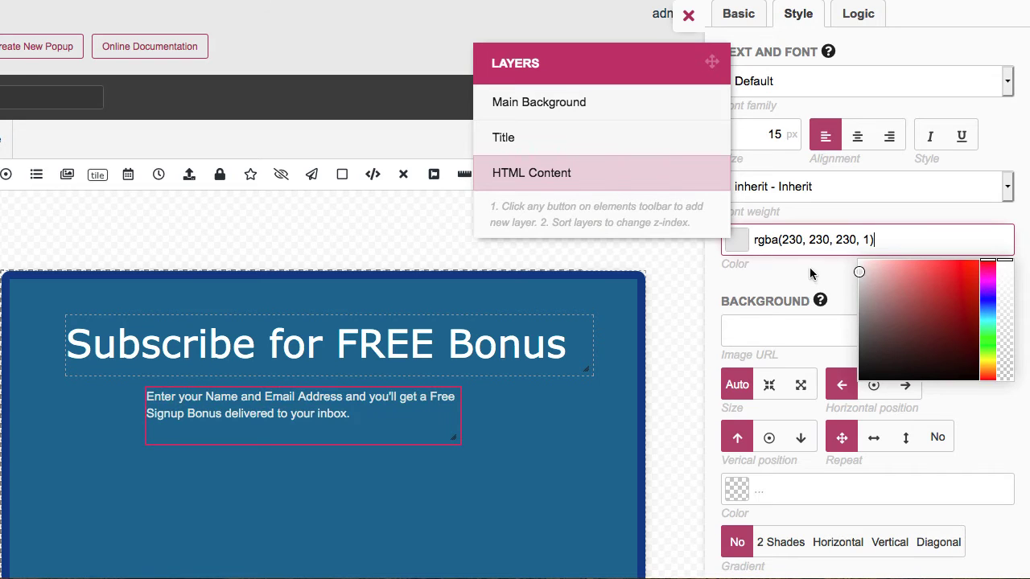
pyautogui.click(931, 139)
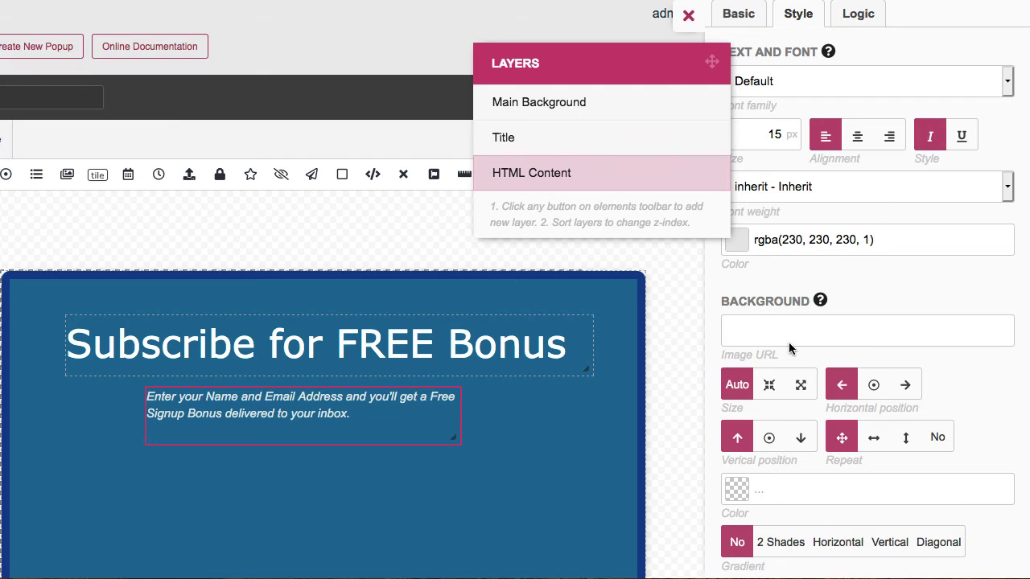
pyautogui.doubleClick(788, 135)
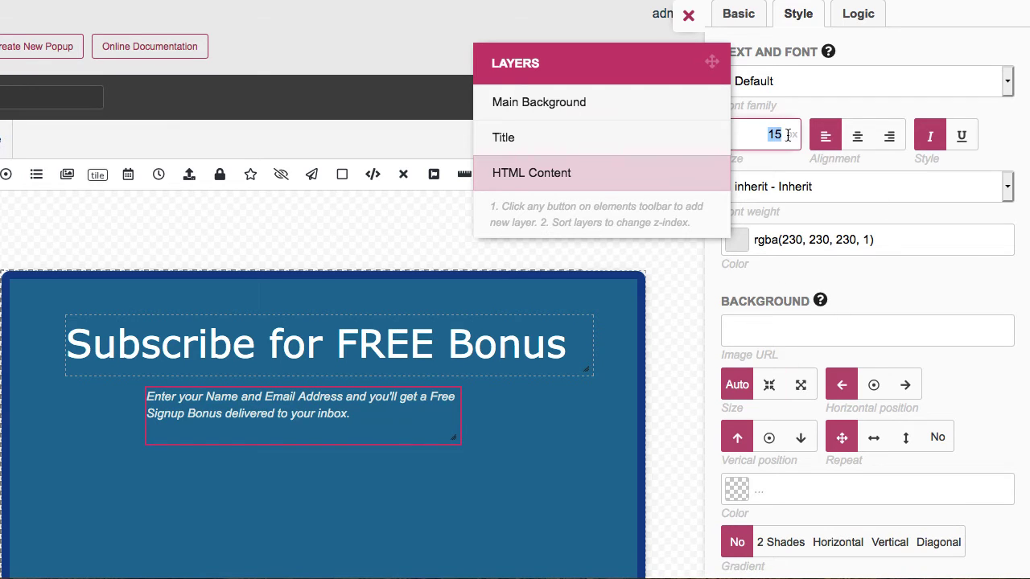
pyautogui.write('20')
pyautogui.click(795, 330)
pyautogui.click(857, 136)
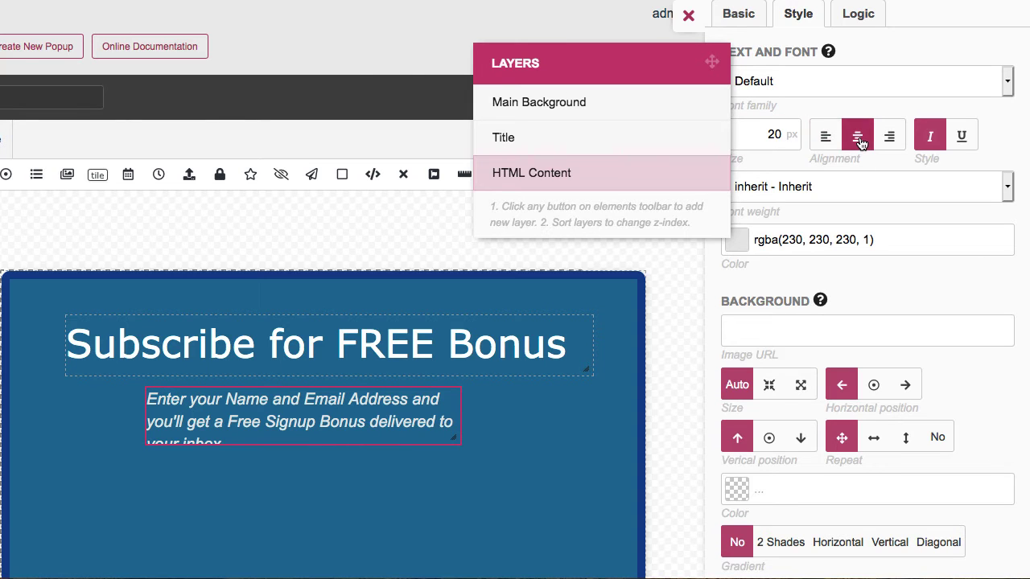
# Widen the paragraph box to wrap on two lines and move it left under the title
pyautogui.moveTo(456, 441); pyautogui.dragTo(574, 441)
pyautogui.moveTo(198, 439); pyautogui.dragTo(110, 450)
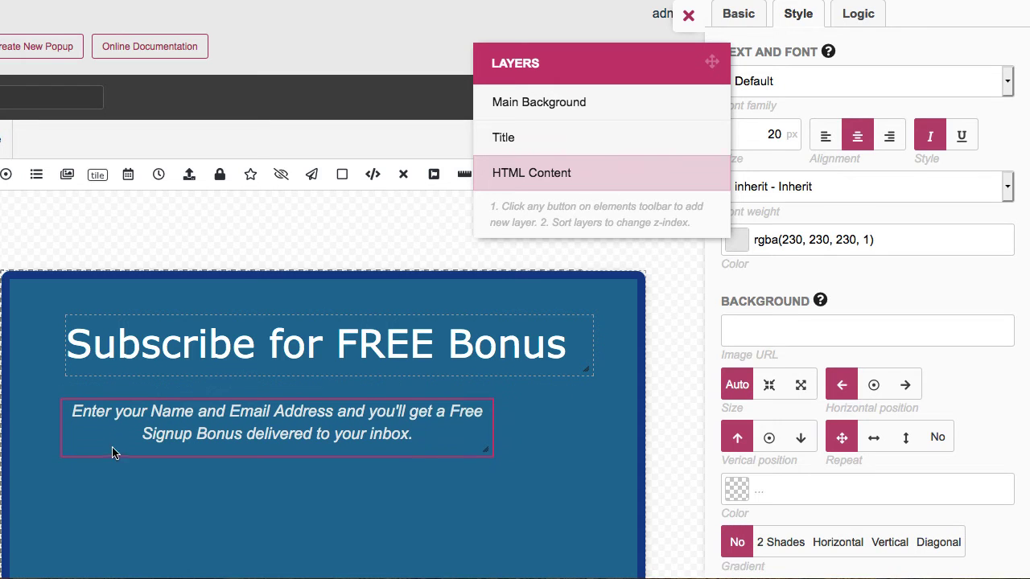
pyautogui.moveTo(489, 454); pyautogui.dragTo(513, 444)
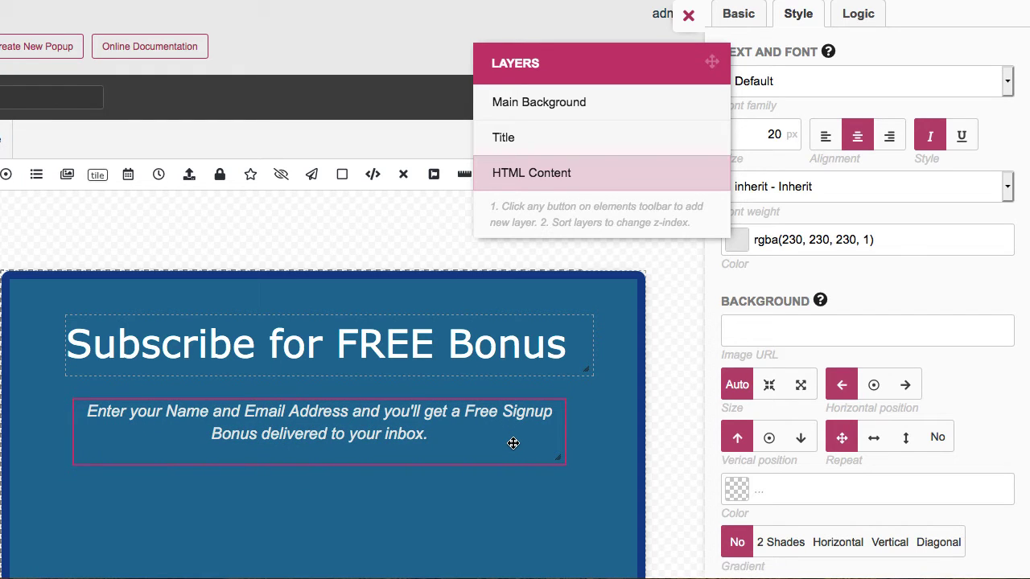
pyautogui.click(455, 337)
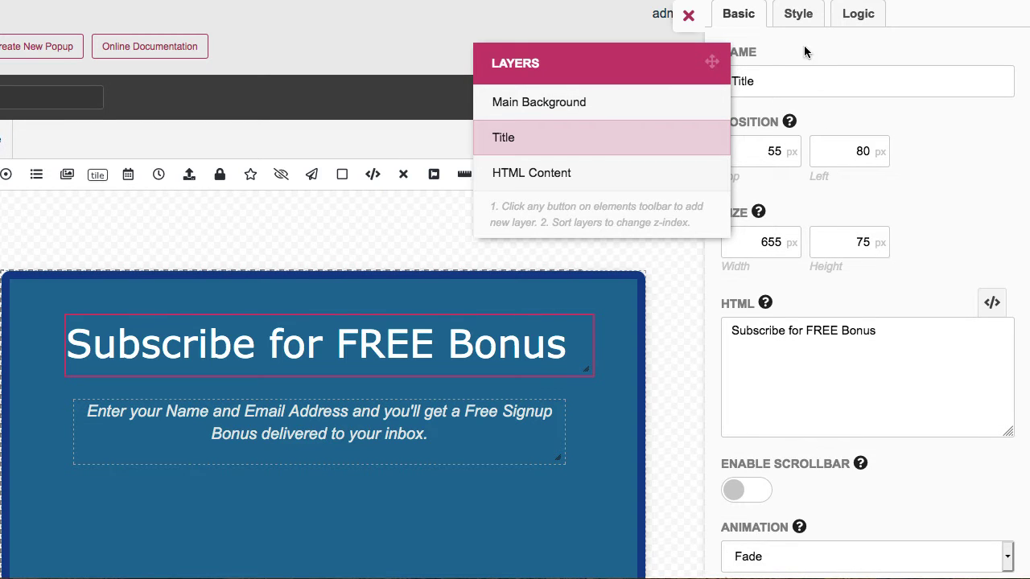
# Change the title colour from white to yellow rgba(221, 232, 5, 1)
pyautogui.click(802, 24)
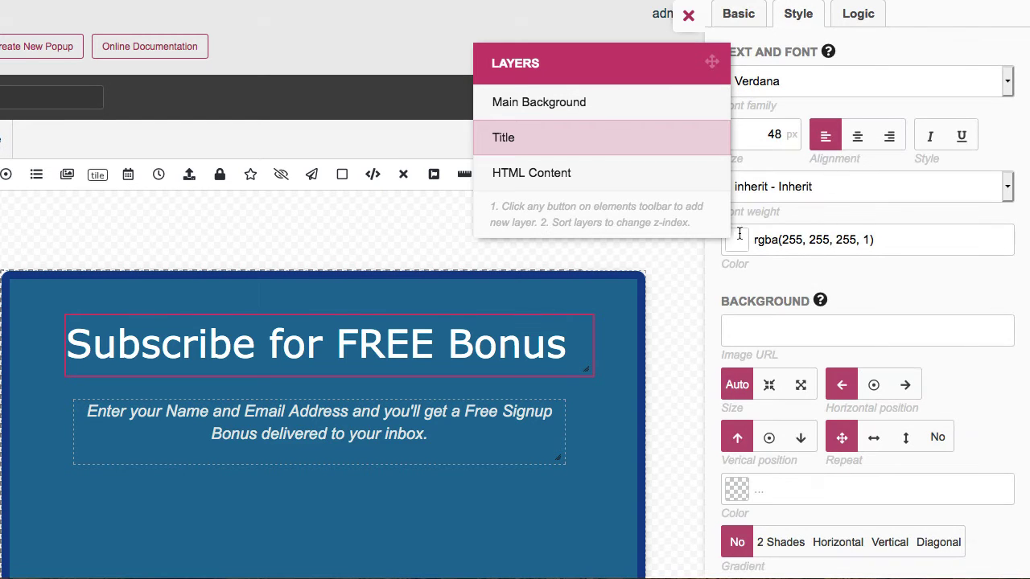
pyautogui.click(737, 241)
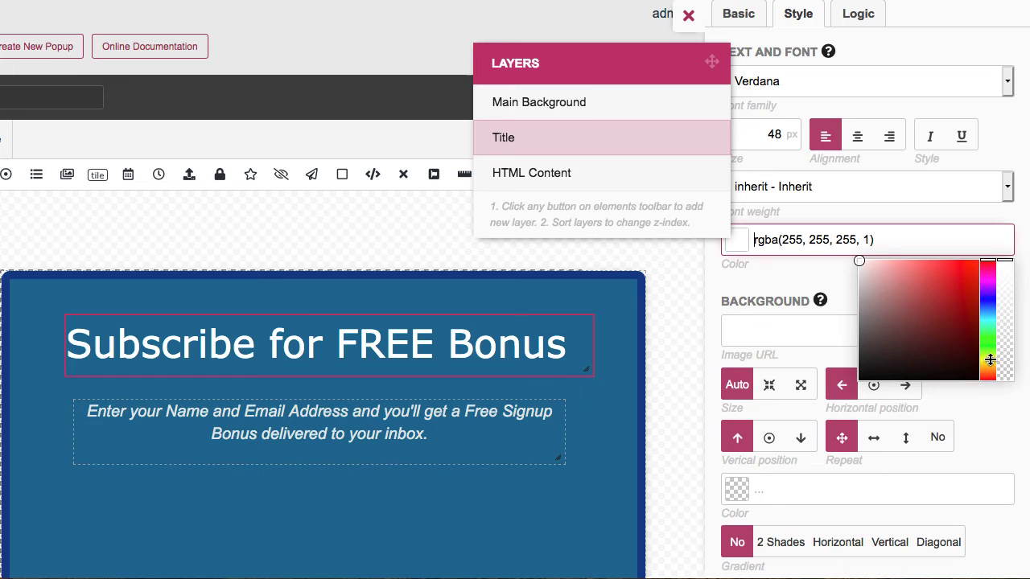
pyautogui.click(989, 360)
pyautogui.moveTo(958, 321); pyautogui.dragTo(975, 271)
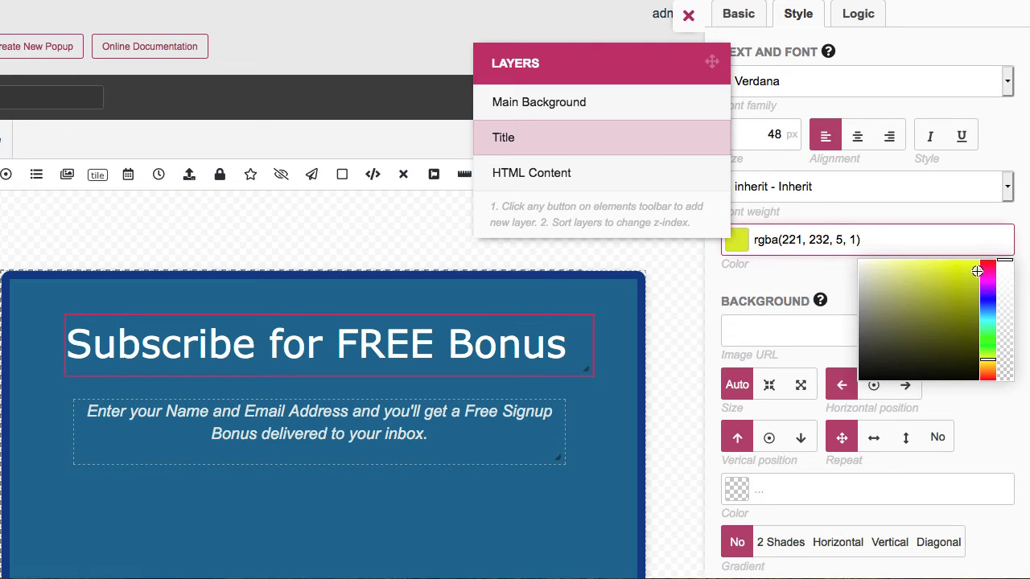
pyautogui.click(674, 329)
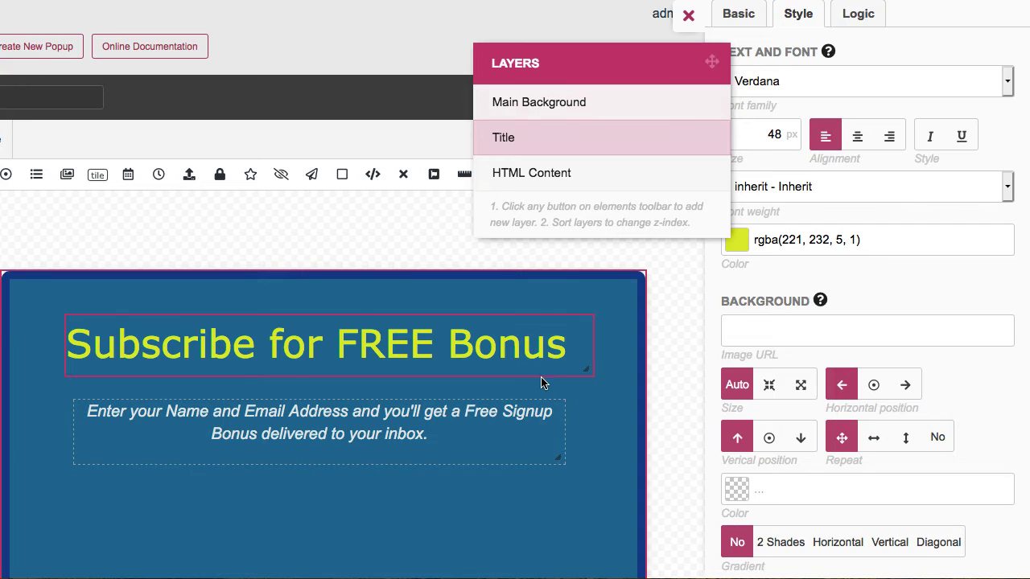
pyautogui.click(542, 407)
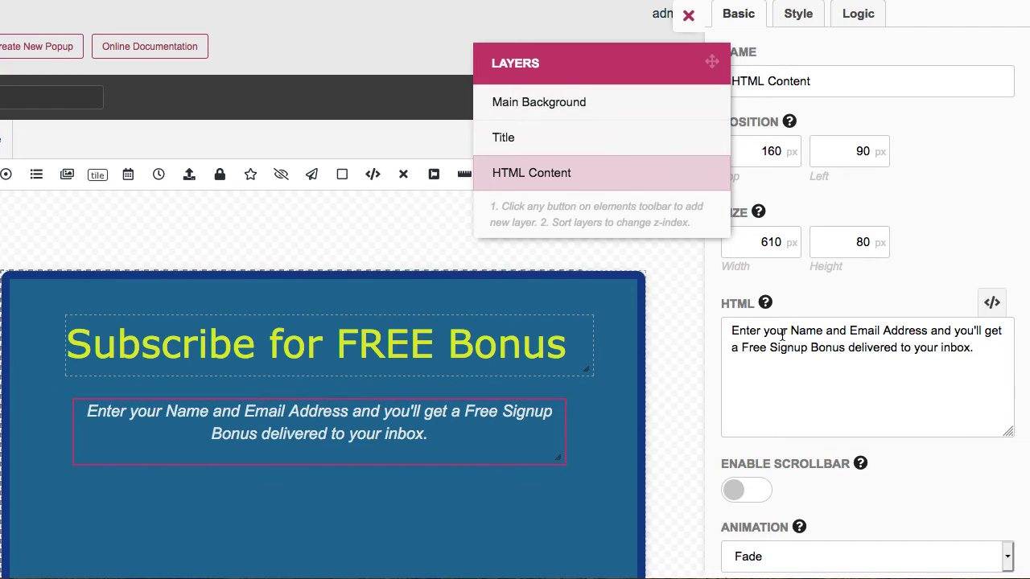
pyautogui.scroll(-2, 602, 426)
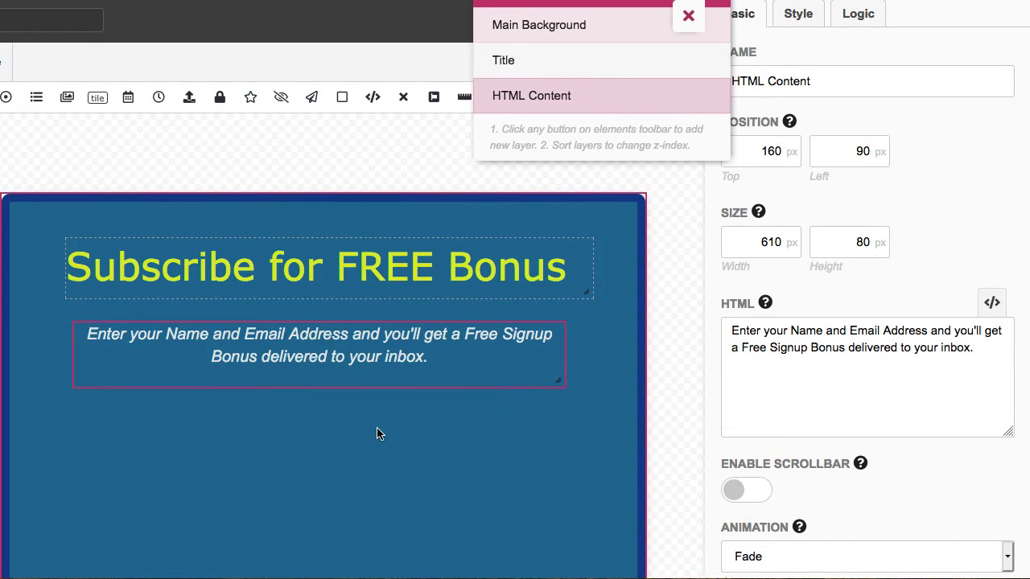
pyautogui.click(281, 456)
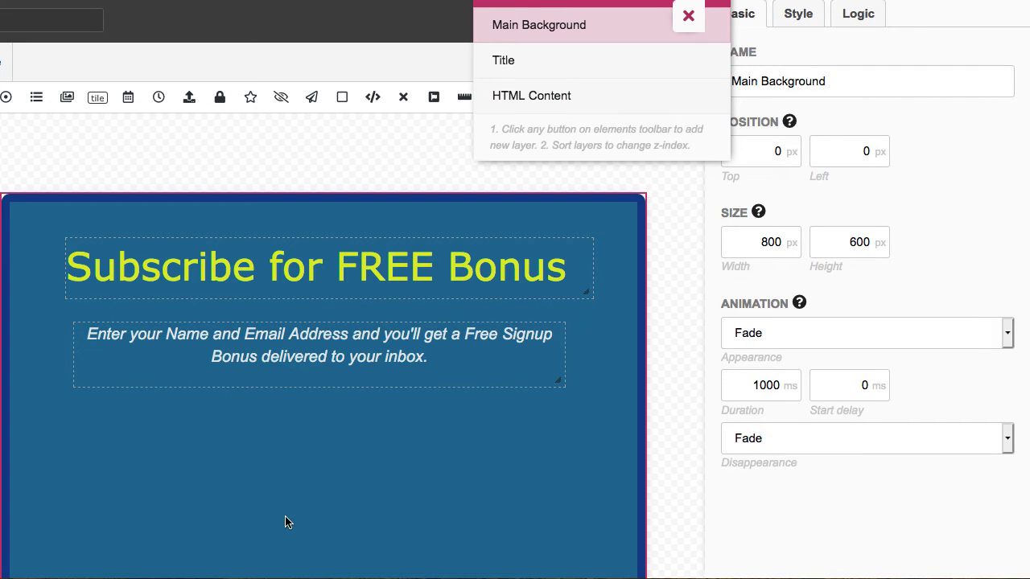
pyautogui.scroll(2, 277, 503)
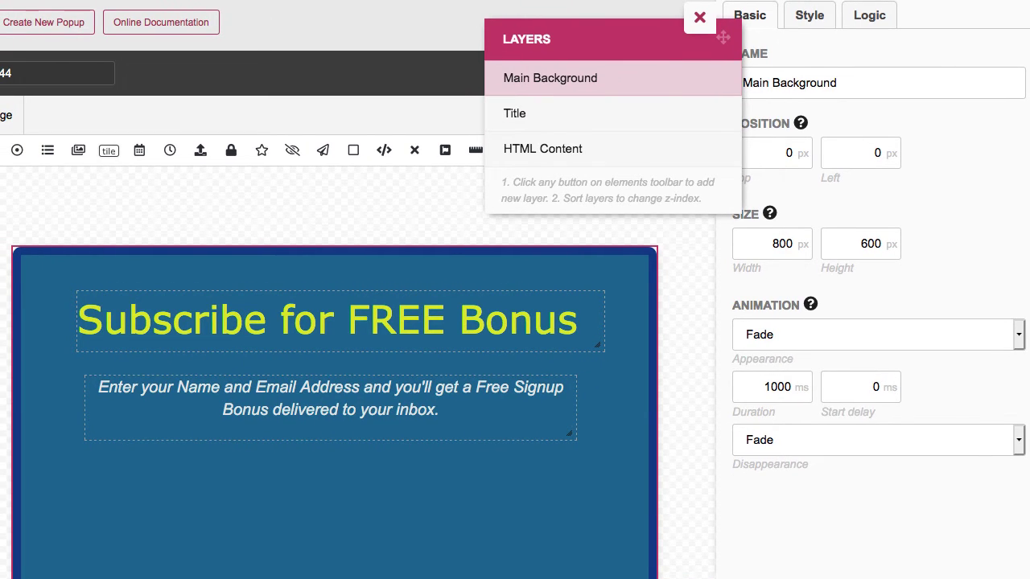
pyautogui.moveTo(1, 292); pyautogui.dragTo(2, 308)
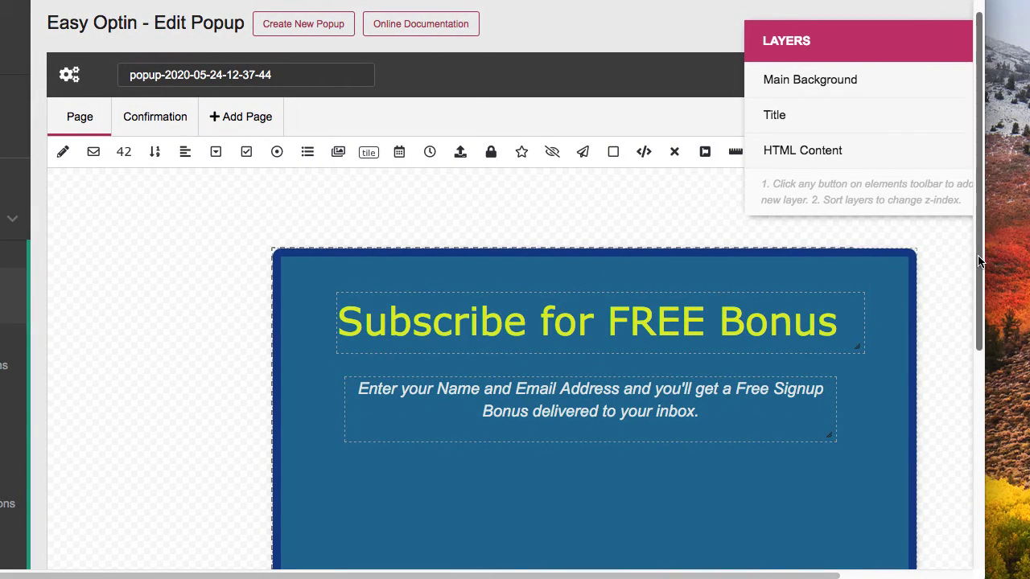
pyautogui.moveTo(984, 264); pyautogui.dragTo(1026, 266)
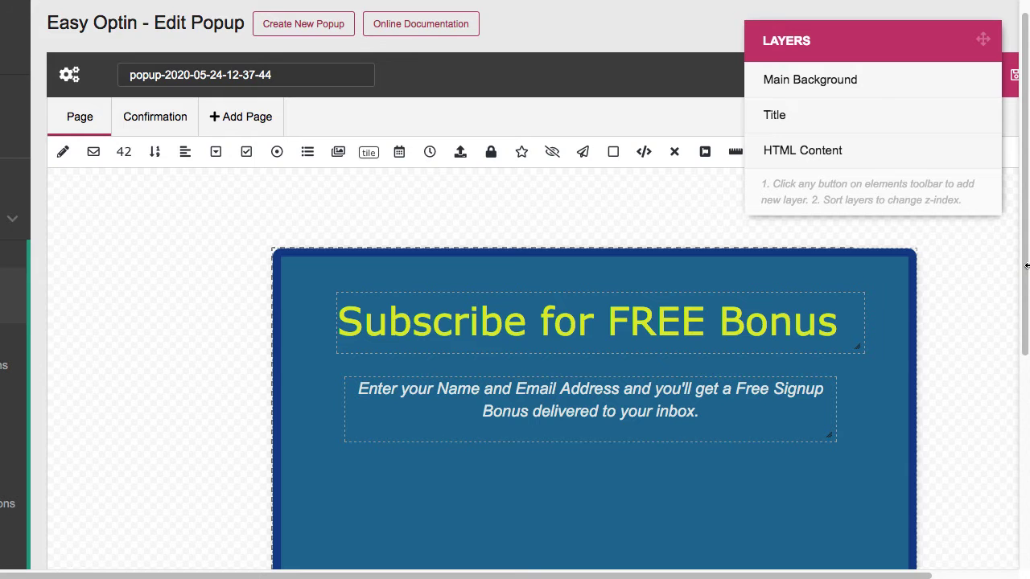
pyautogui.scroll(-5, 237, 265)
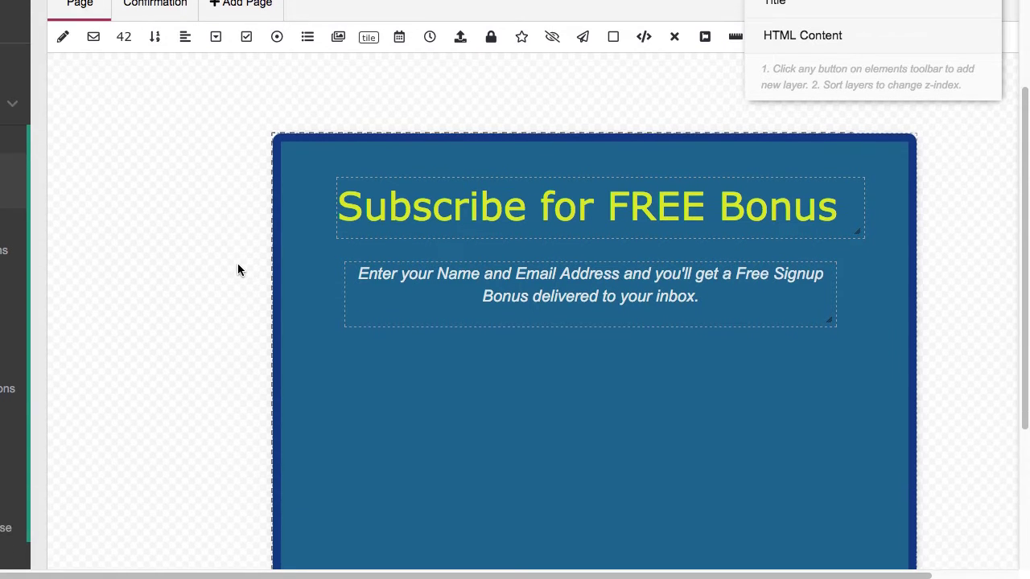
pyautogui.scroll(2, 122, 346)
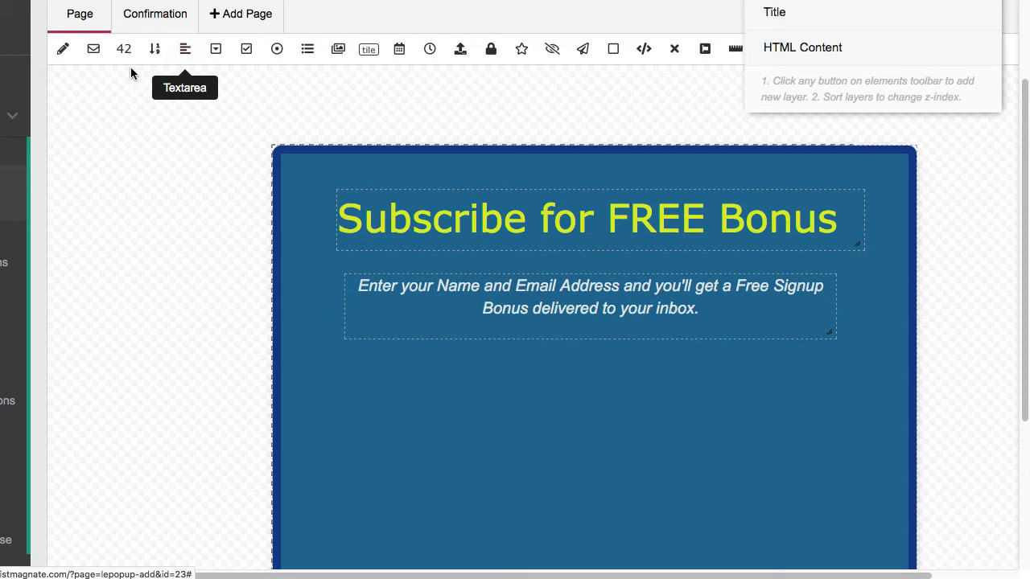
# Add a text input field to the popup's lower middle and rename it Name
pyautogui.click(64, 51)
pyautogui.moveTo(402, 161); pyautogui.dragTo(566, 418)
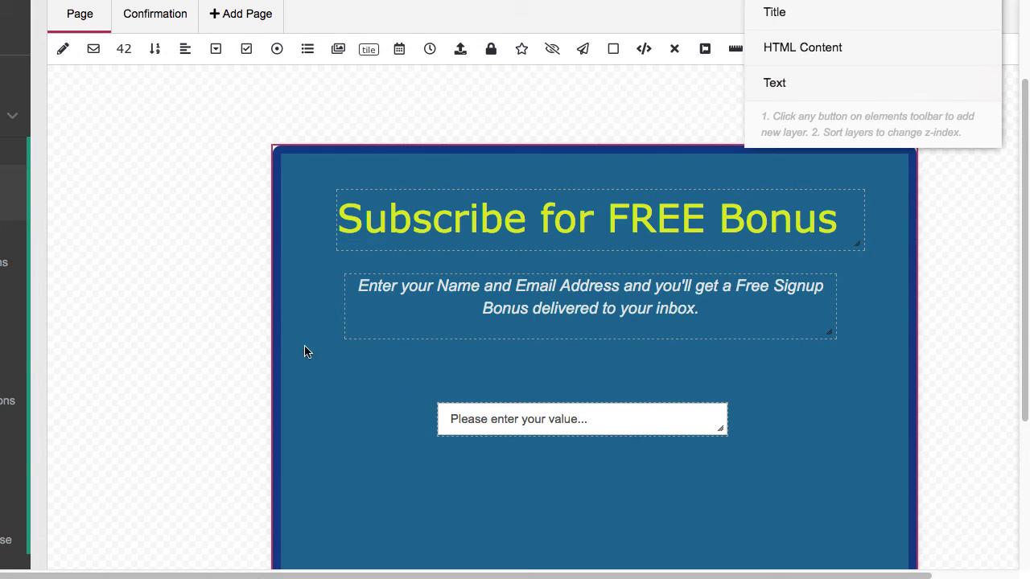
pyautogui.scroll(-2, 195, 330)
pyautogui.scroll(4, 195, 328)
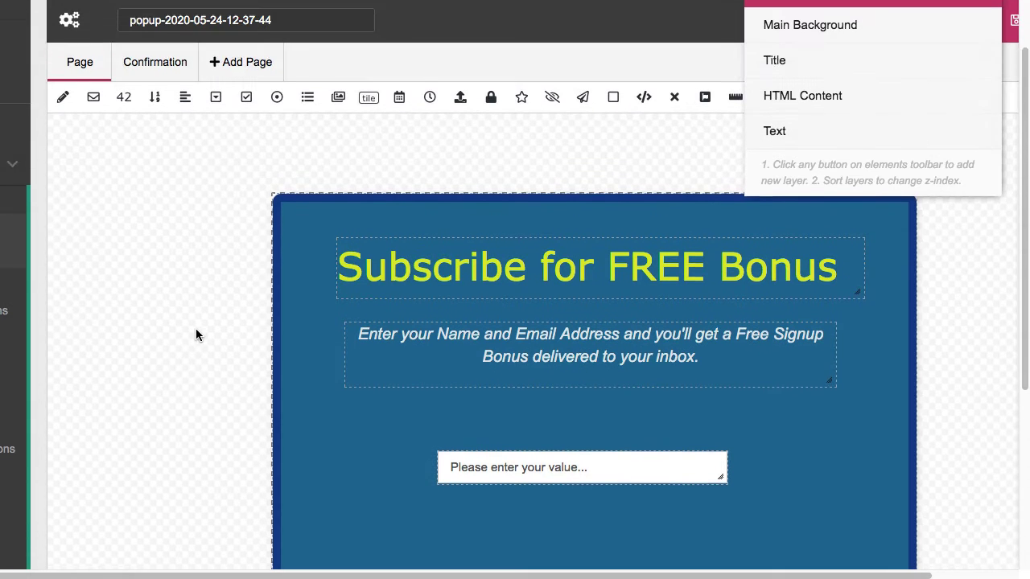
pyautogui.click(775, 134)
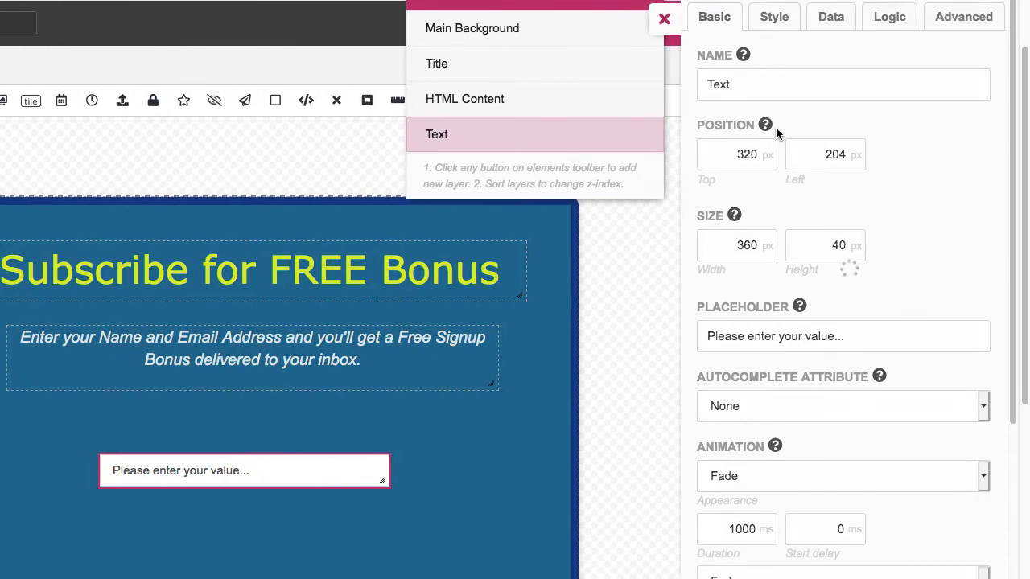
pyautogui.moveTo(768, 90); pyautogui.dragTo(673, 95)
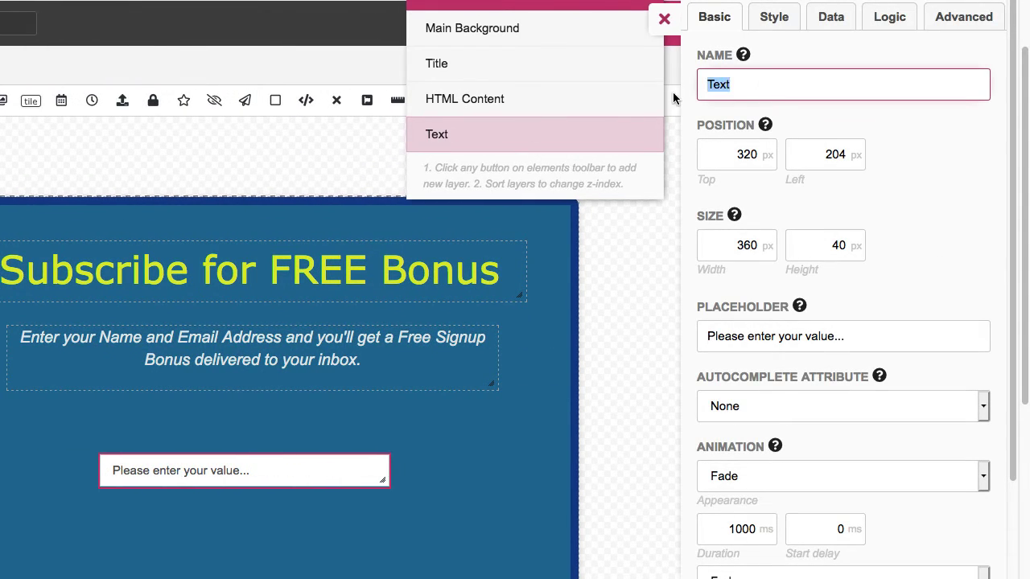
pyautogui.write('Name')
pyautogui.click(654, 278)
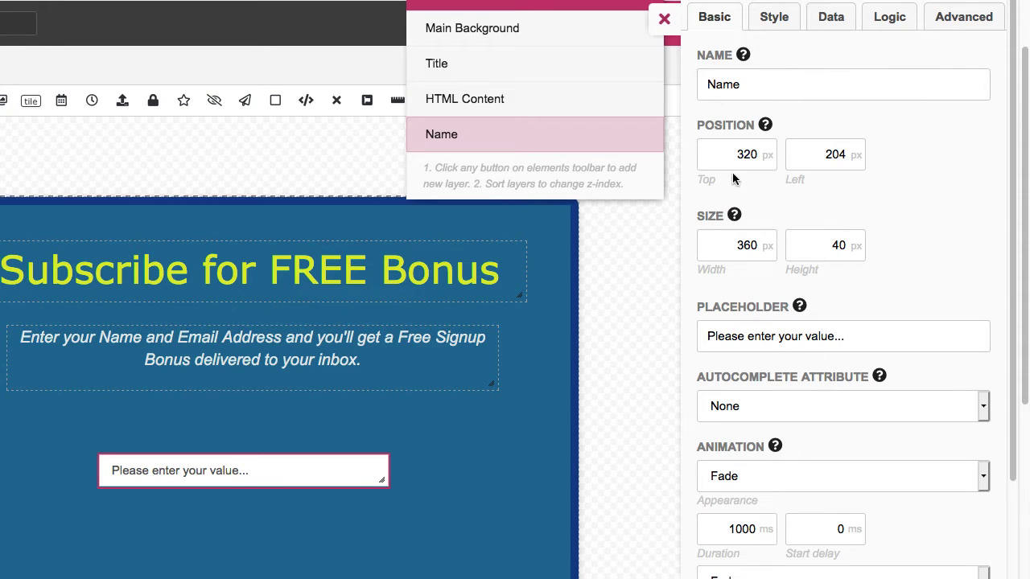
# Set the Name field's placeholder to 'Enter your name...'
pyautogui.scroll(-2, 676, 335)
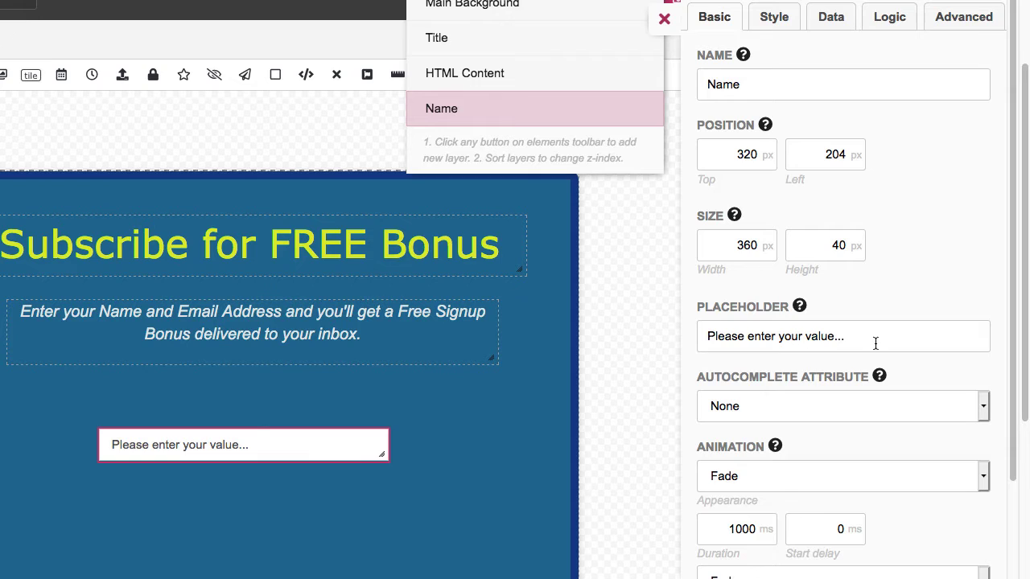
pyautogui.click(860, 339)
pyautogui.moveTo(859, 339); pyautogui.dragTo(671, 345)
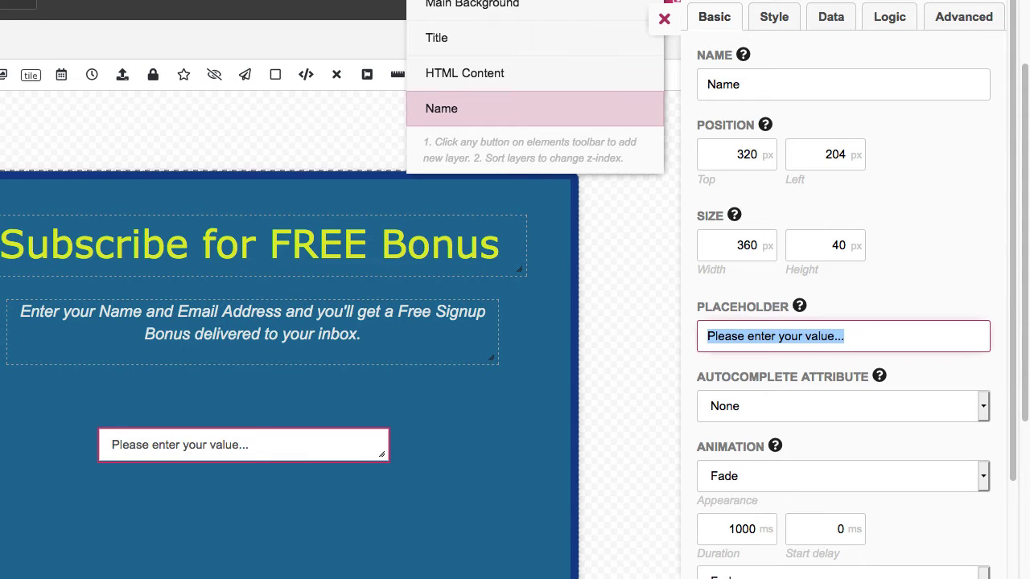
pyautogui.write('Enter')
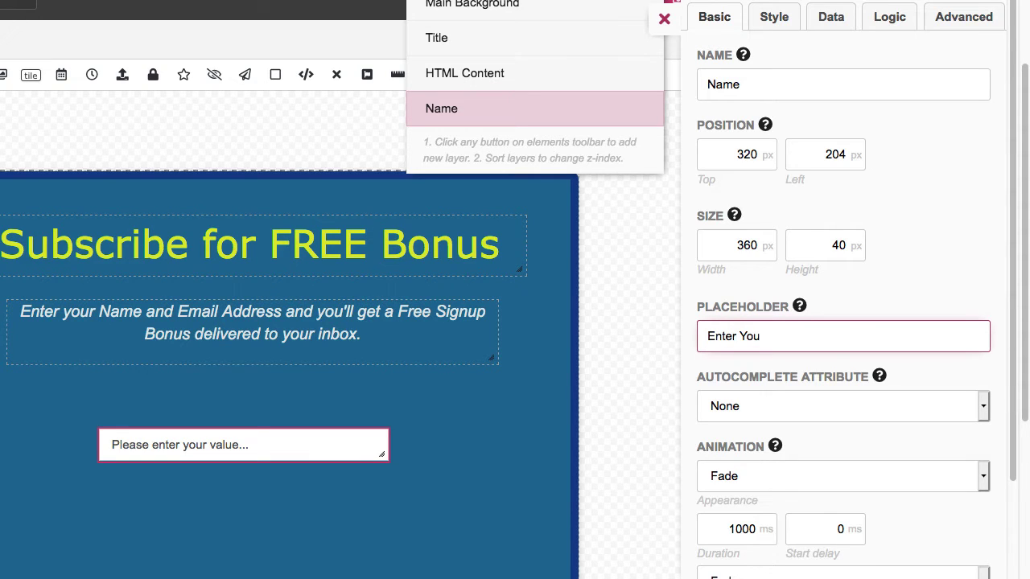
pyautogui.write(' your name...')
pyautogui.click(640, 396)
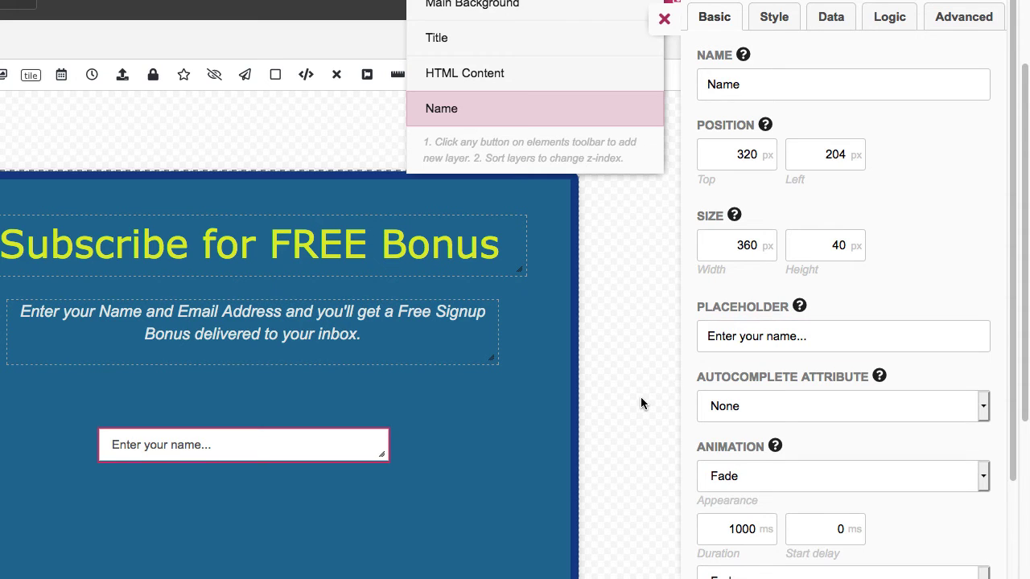
# Set the Name field's autocomplete attribute to Full Name (name)
pyautogui.scroll(-1, 579, 406)
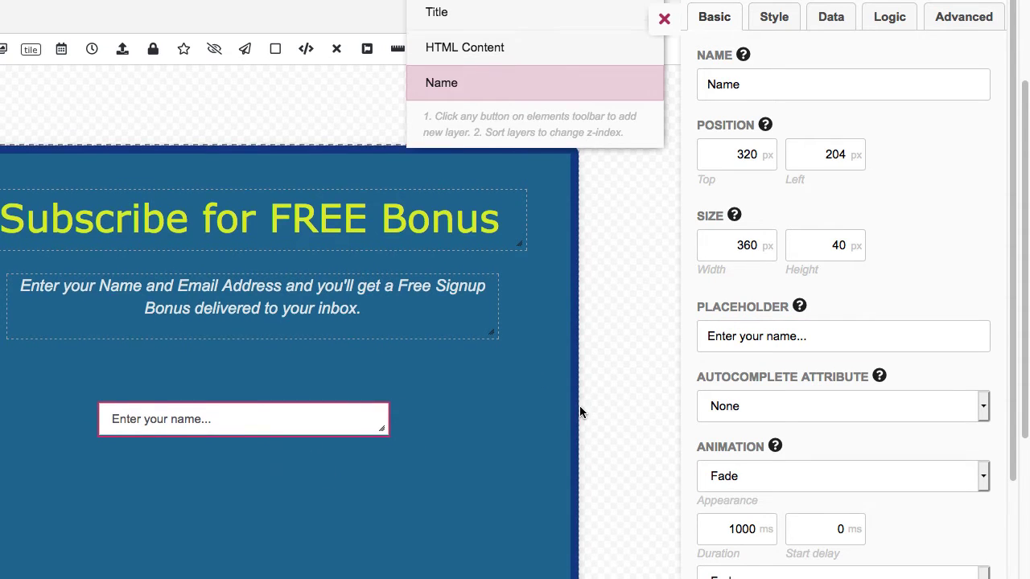
pyautogui.click(723, 406)
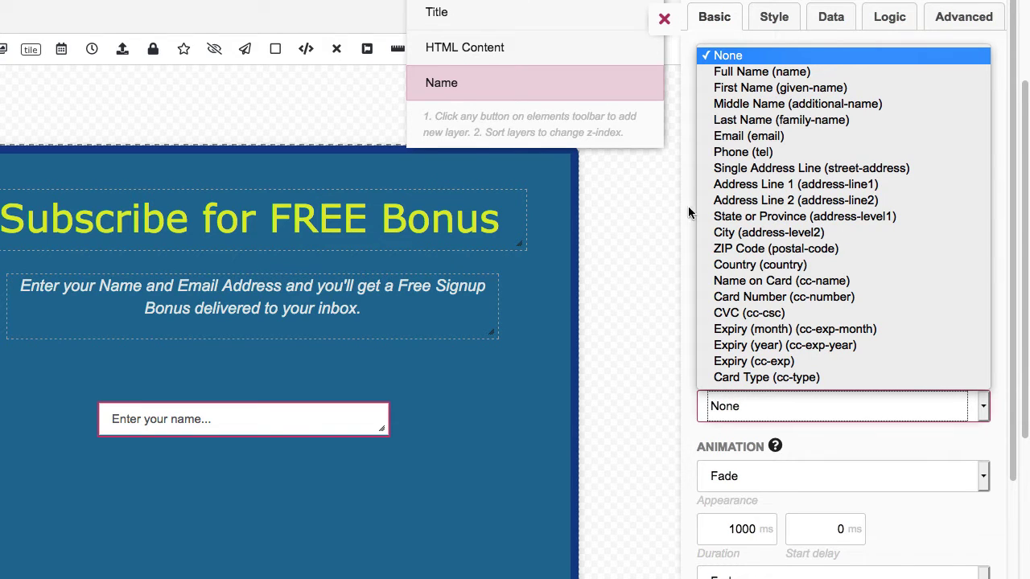
pyautogui.click(734, 73)
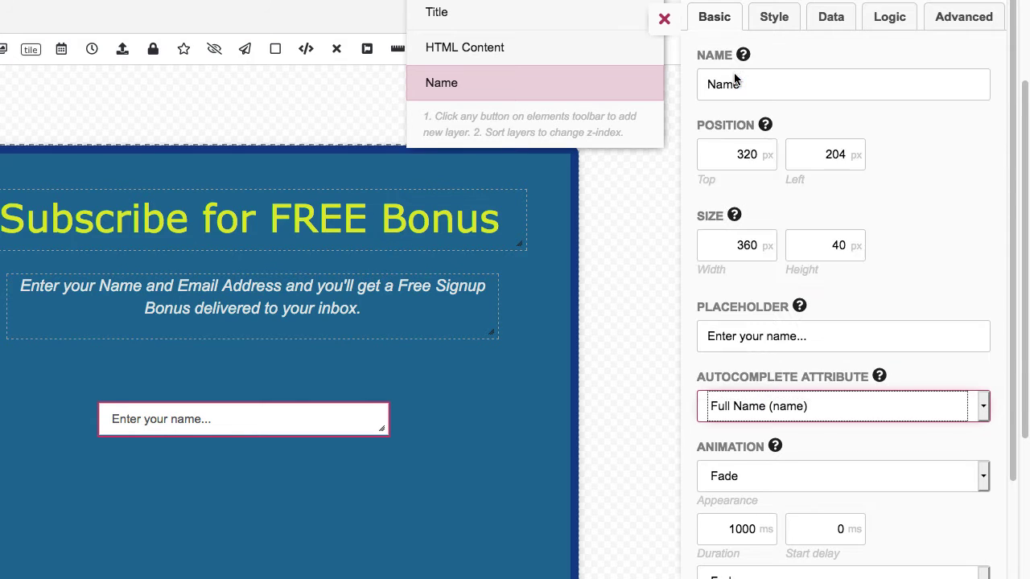
pyautogui.scroll(-2, 609, 359)
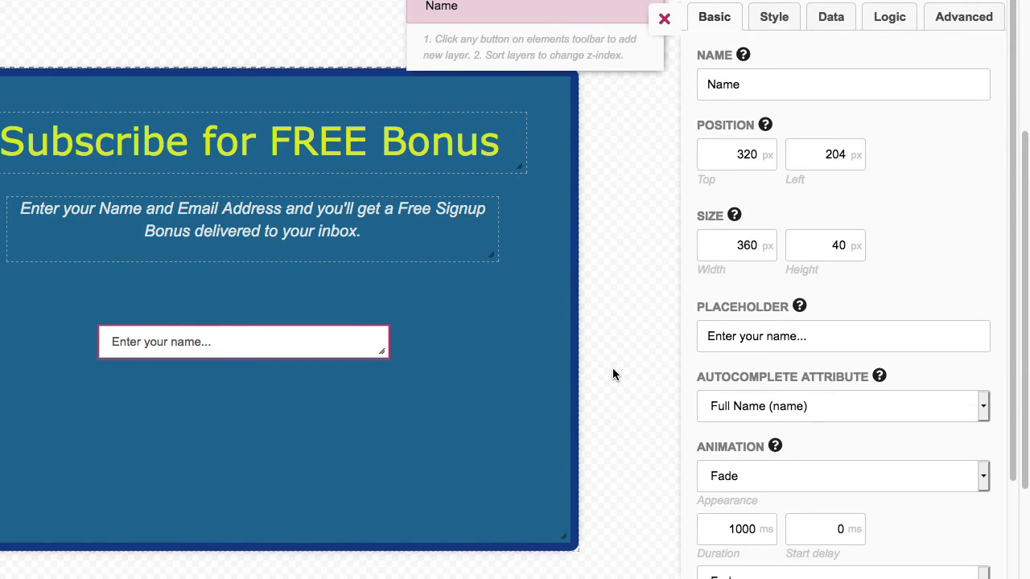
pyautogui.scroll(-2, 612, 374)
pyautogui.scroll(4, 632, 388)
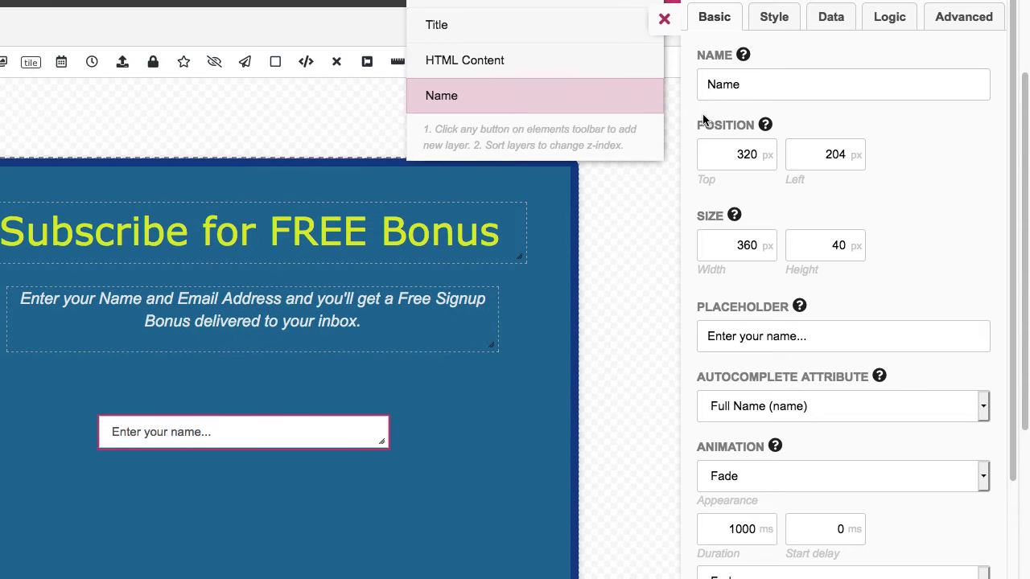
# Put a person-outline icon on the Name field's left side and close its settings
pyautogui.click(777, 24)
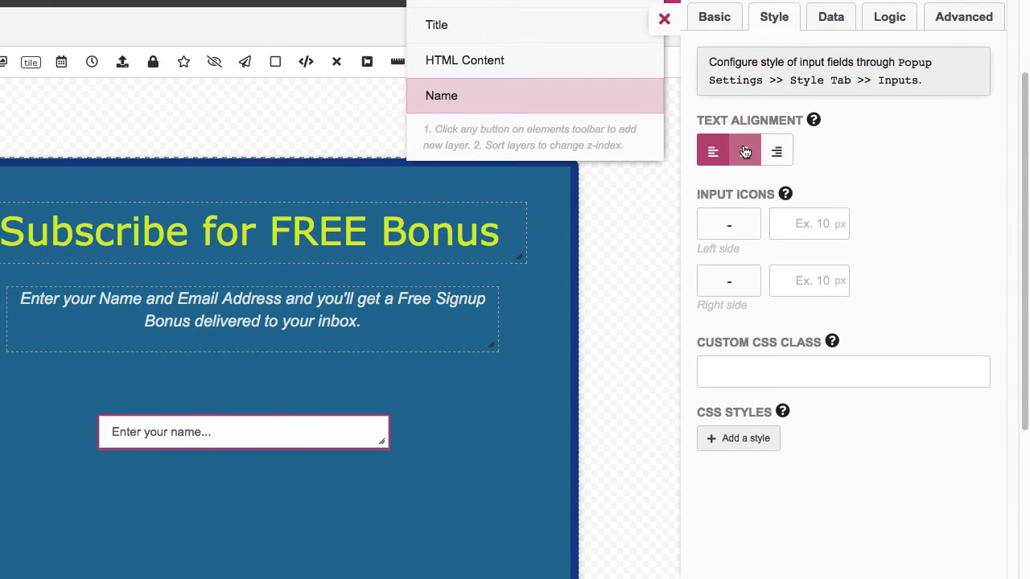
pyautogui.moveTo(733, 61); pyautogui.dragTo(813, 79)
pyautogui.click(729, 226)
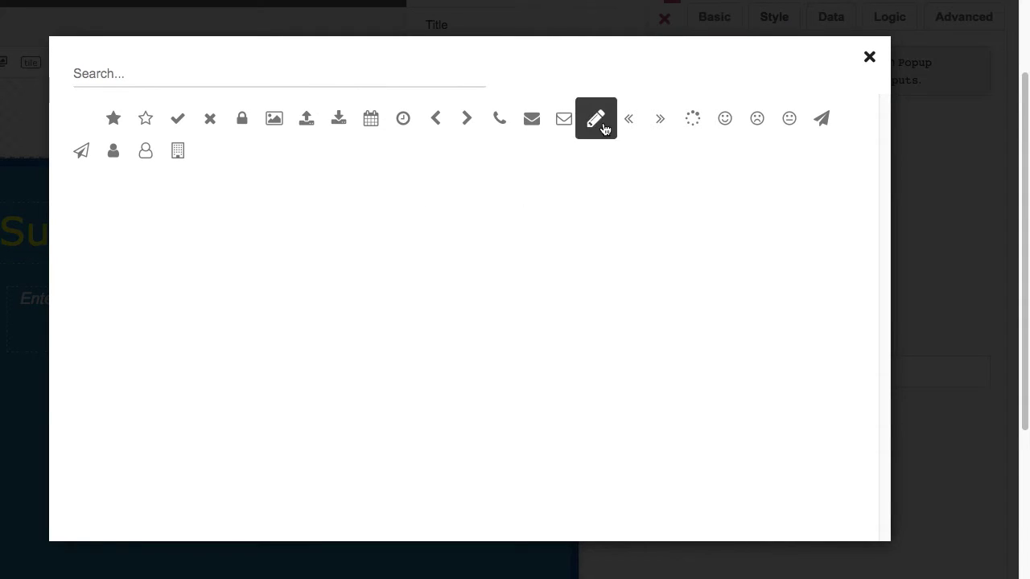
pyautogui.click(145, 150)
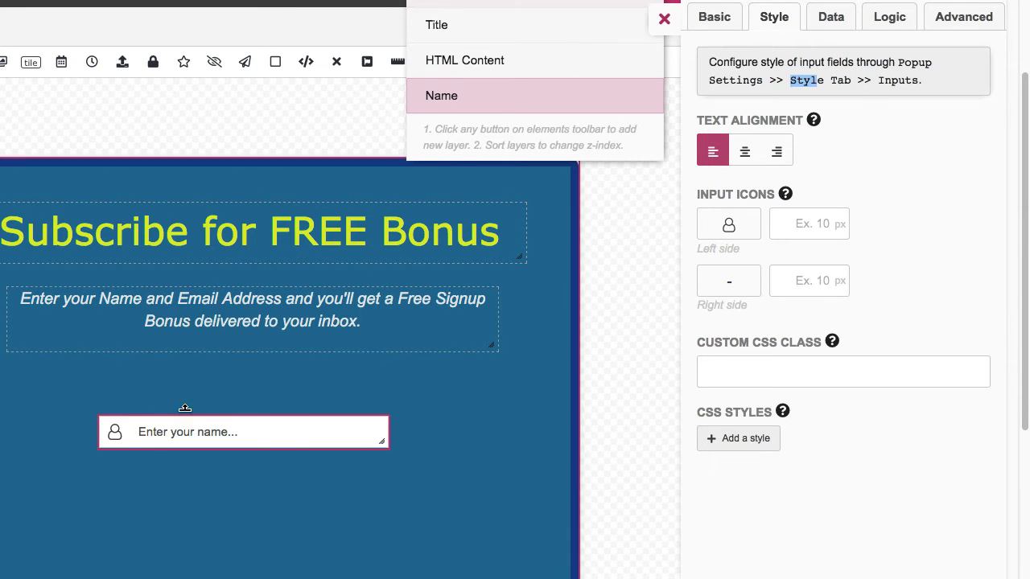
pyautogui.click(582, 402)
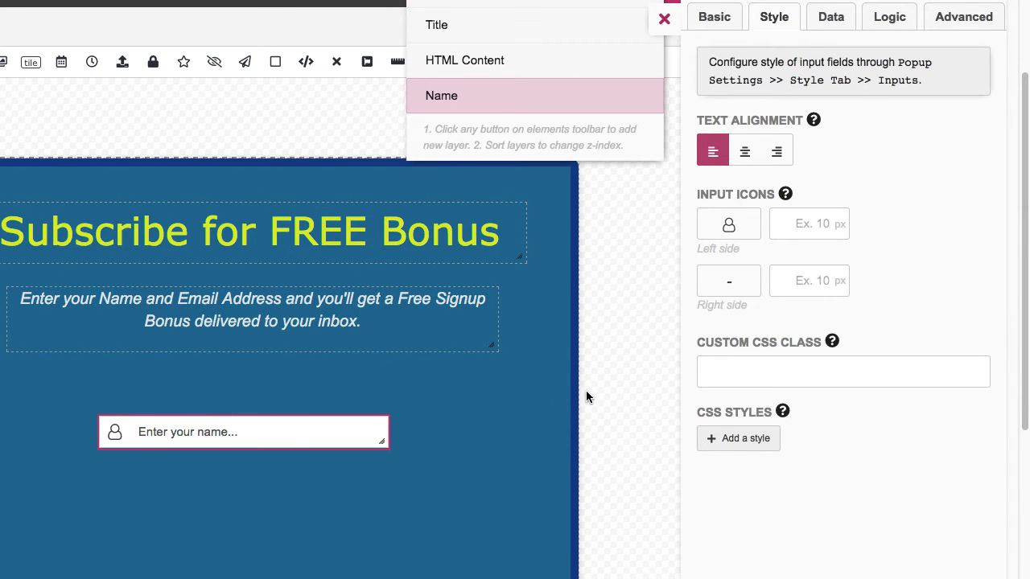
pyautogui.click(663, 20)
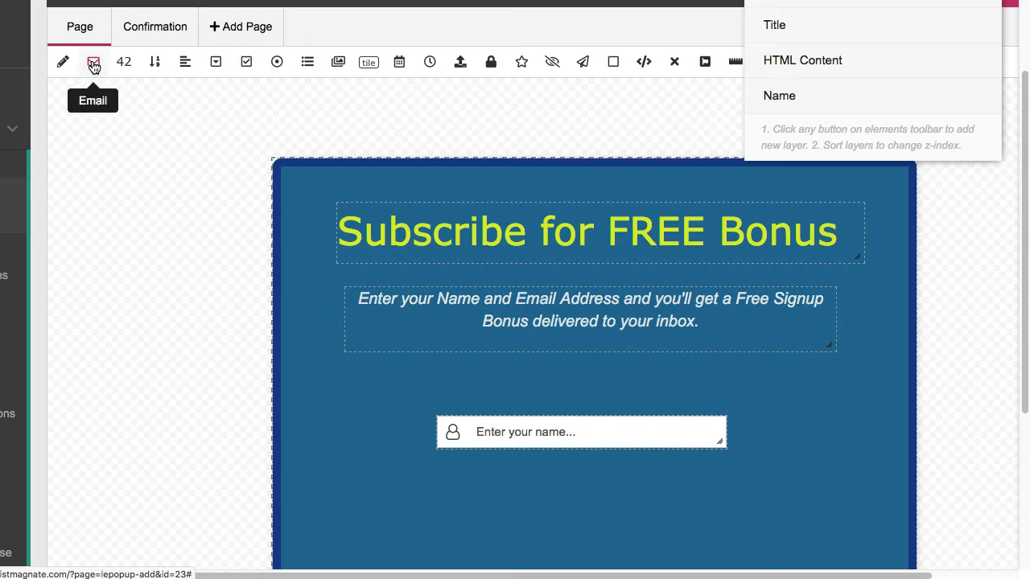
# Add an Email Address field below the Name field and enlarge both to matching size
pyautogui.click(94, 66)
pyautogui.click(463, 175)
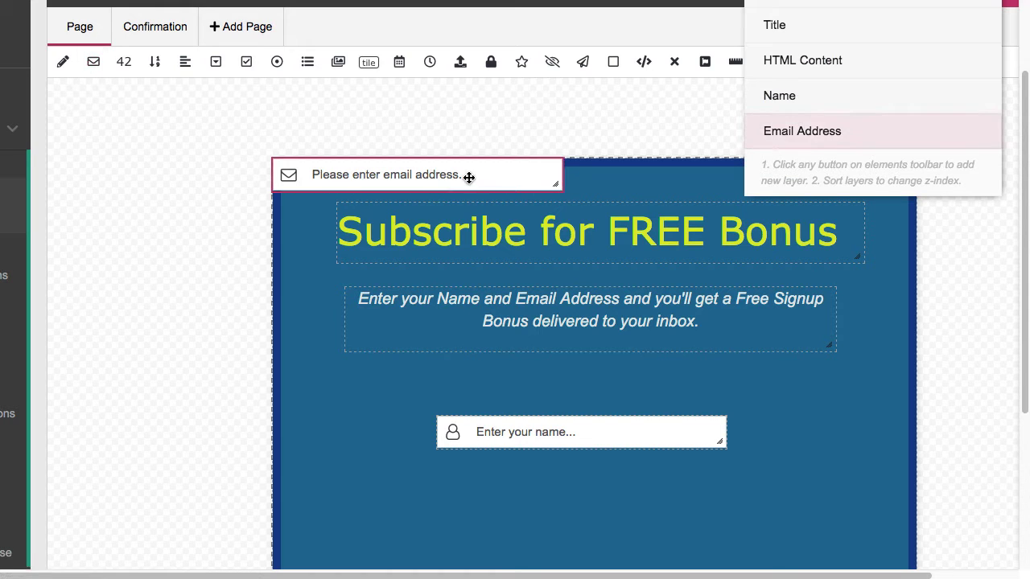
pyautogui.moveTo(467, 175); pyautogui.dragTo(634, 487)
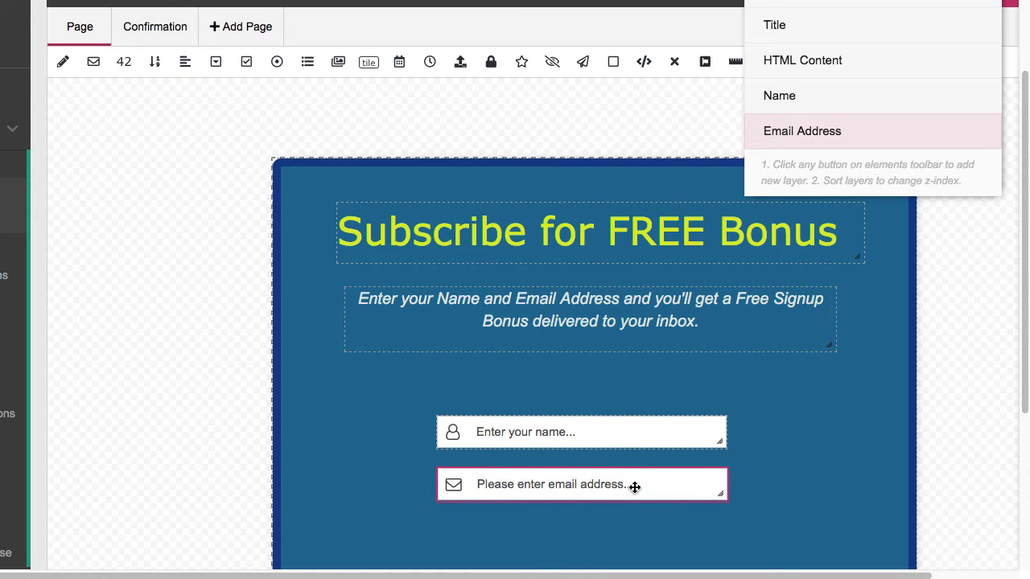
pyautogui.click(720, 445)
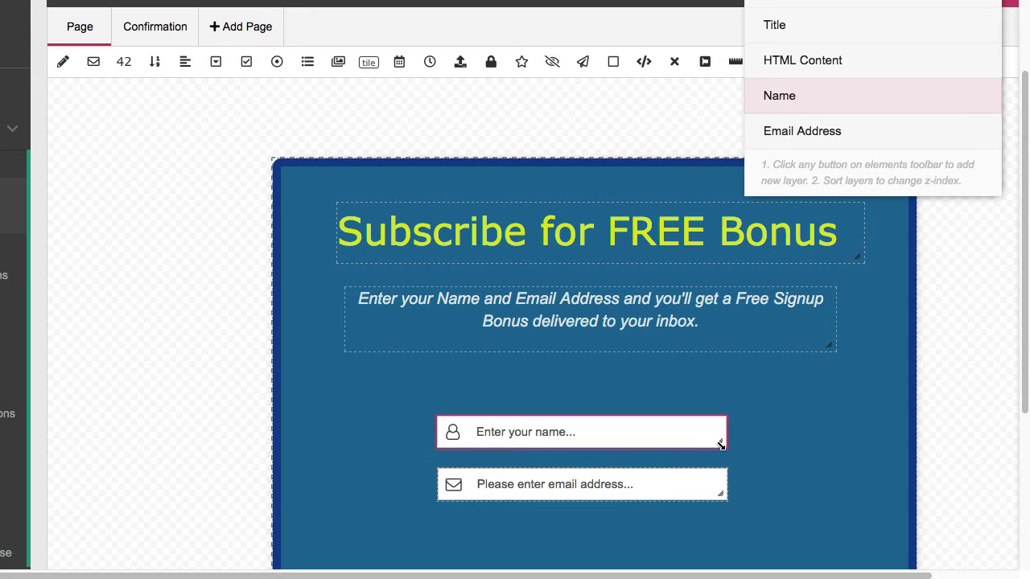
pyautogui.moveTo(721, 445); pyautogui.dragTo(761, 453)
pyautogui.moveTo(724, 443); pyautogui.dragTo(715, 424)
pyautogui.click(703, 485)
pyautogui.moveTo(703, 479); pyautogui.dragTo(754, 493)
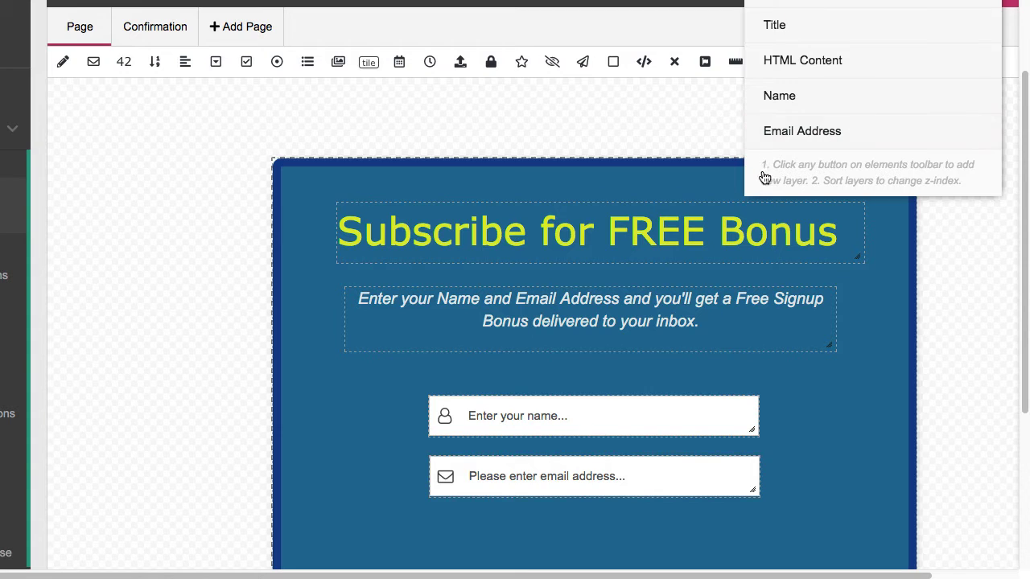
# Set the email field's placeholder to 'Enter your email...' and close its settings
pyautogui.click(769, 132)
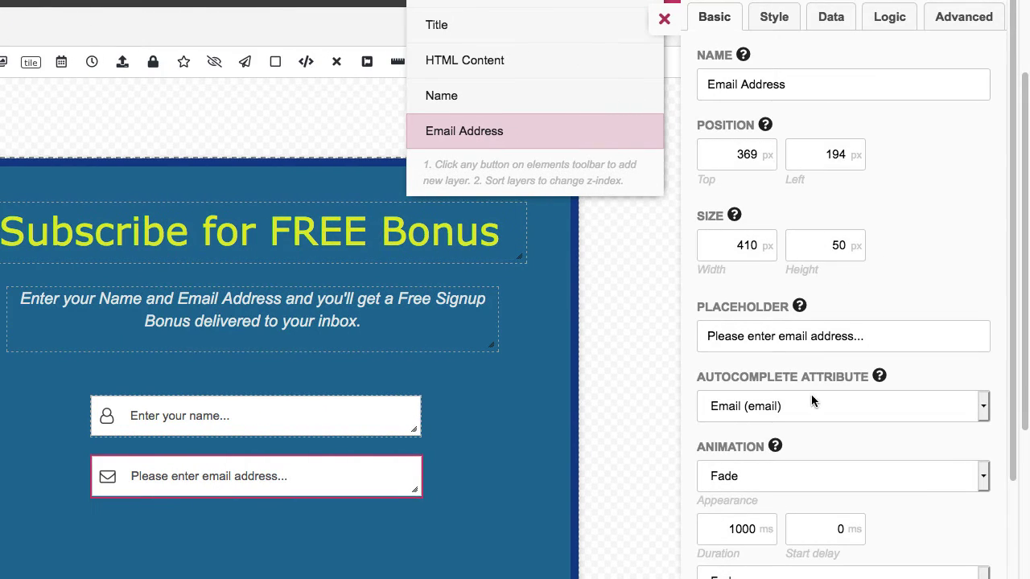
pyautogui.moveTo(875, 337); pyautogui.dragTo(693, 342)
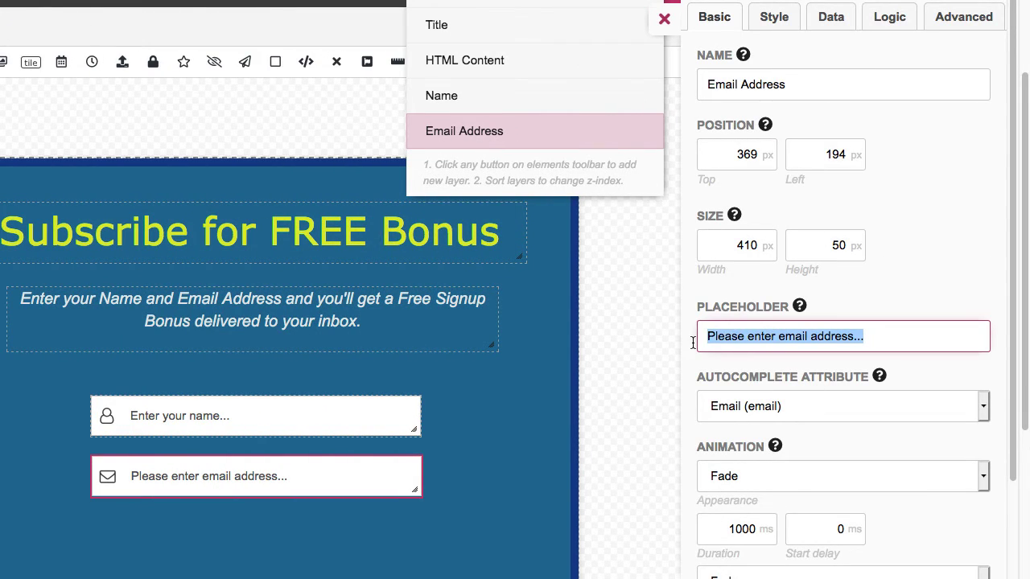
pyautogui.write('Enter your email..')
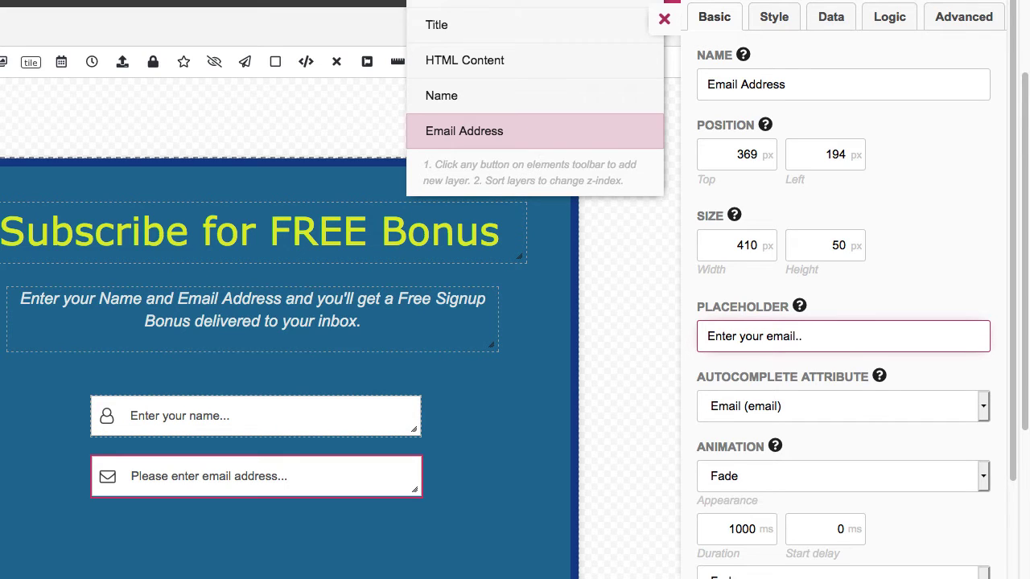
pyautogui.write('.')
pyautogui.click(614, 394)
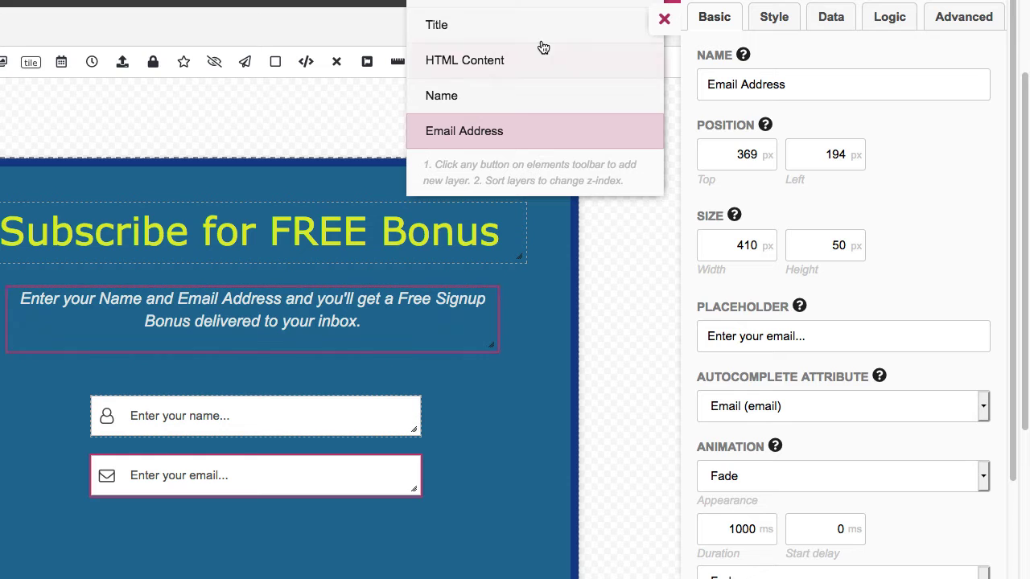
pyautogui.click(663, 24)
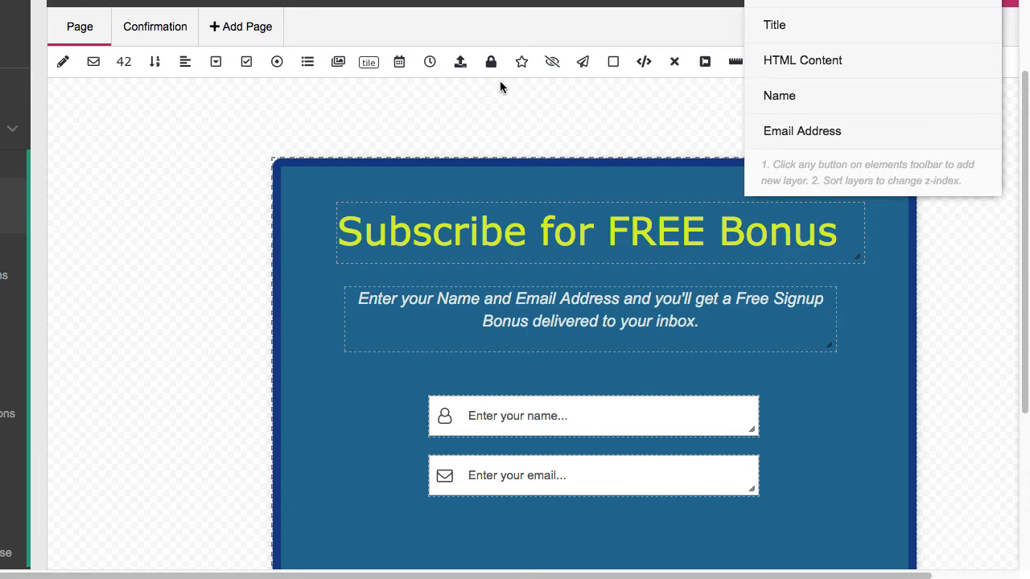
# Add a Submit button under the email field and widen it to match the input fields
pyautogui.click(585, 66)
pyautogui.moveTo(366, 190); pyautogui.dragTo(536, 513)
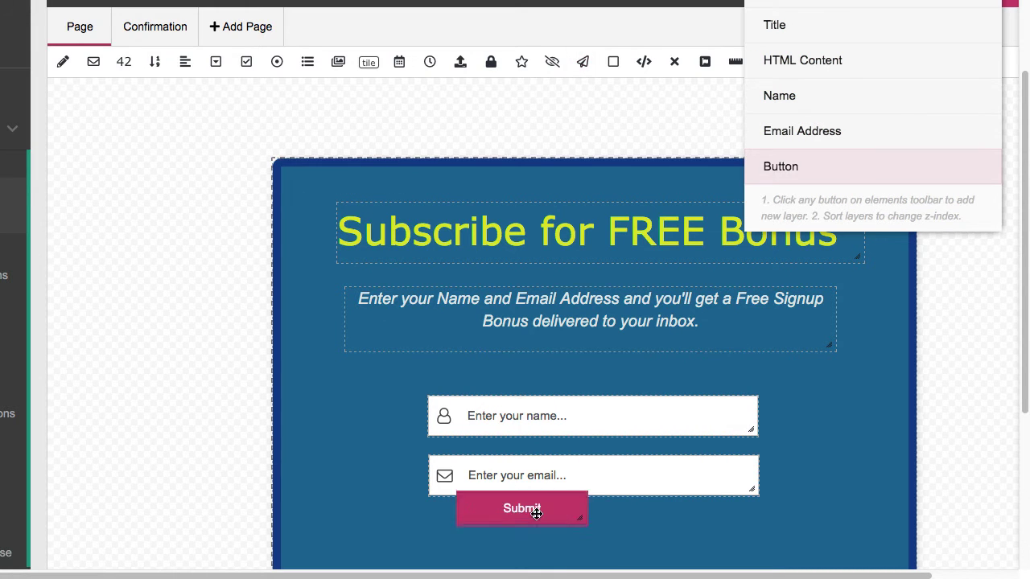
pyautogui.scroll(-3, 386, 421)
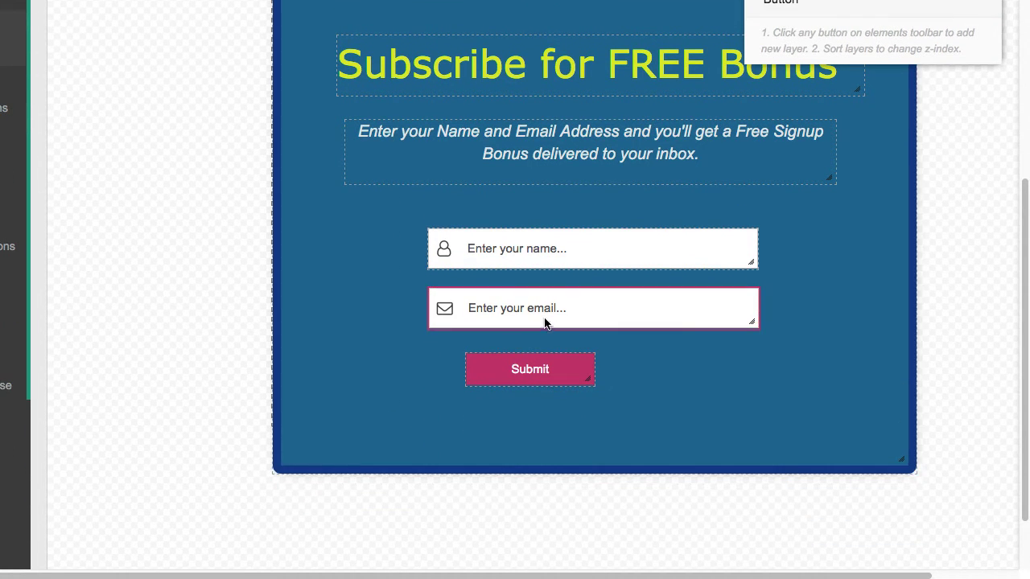
pyautogui.moveTo(560, 307); pyautogui.dragTo(572, 296)
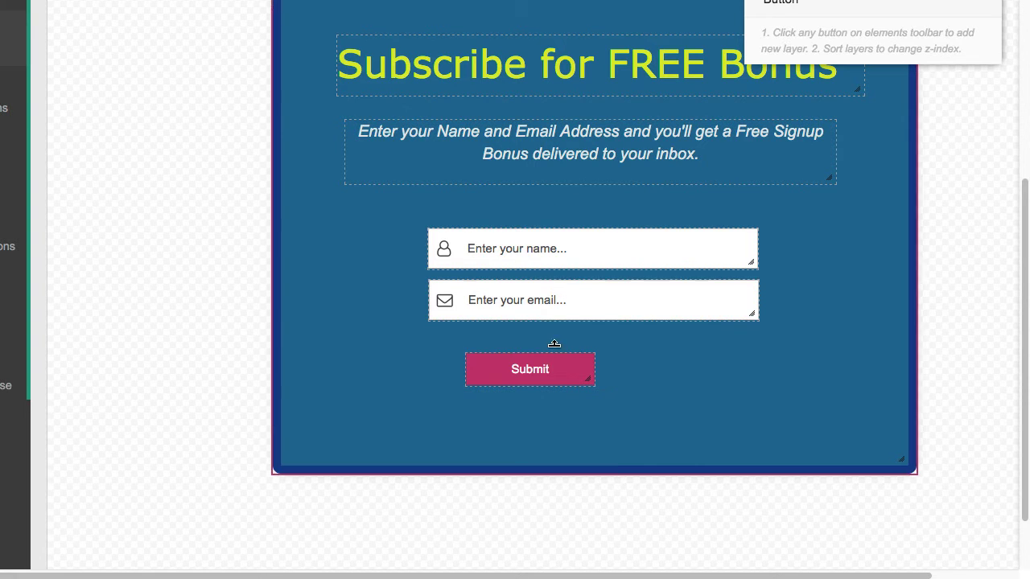
pyautogui.moveTo(556, 361); pyautogui.dragTo(726, 375)
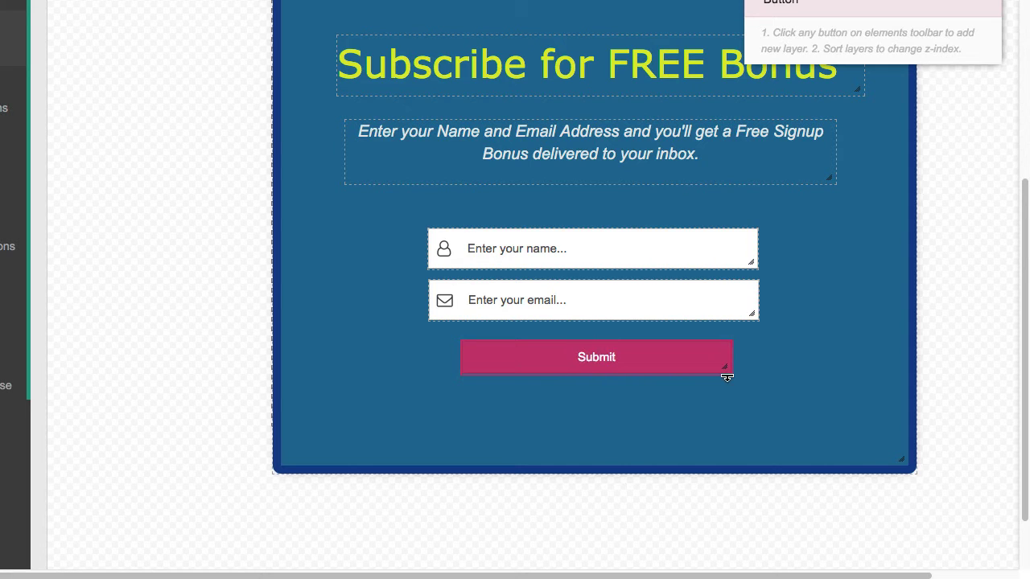
pyautogui.moveTo(513, 368); pyautogui.dragTo(476, 355)
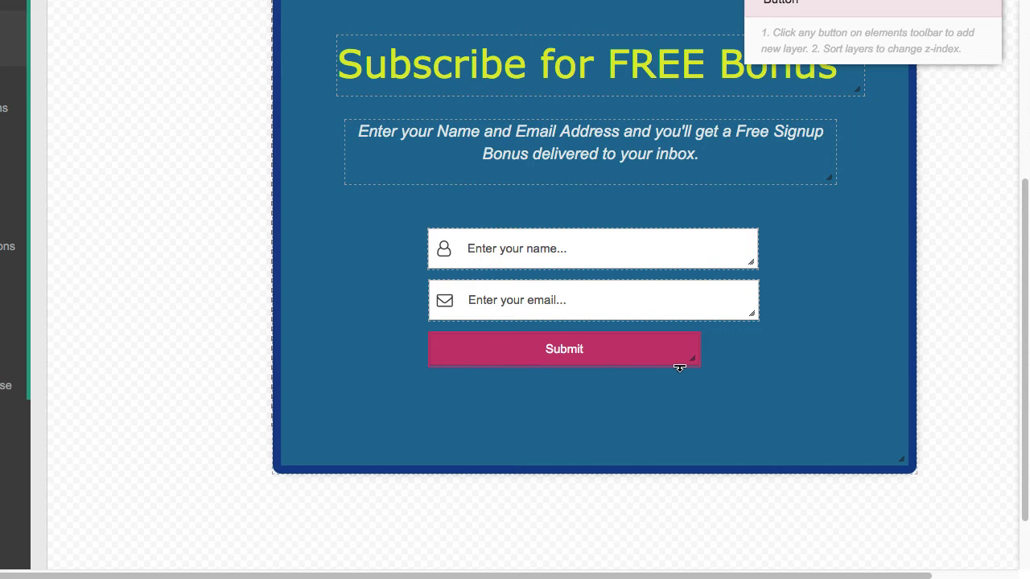
pyautogui.moveTo(693, 363); pyautogui.dragTo(753, 368)
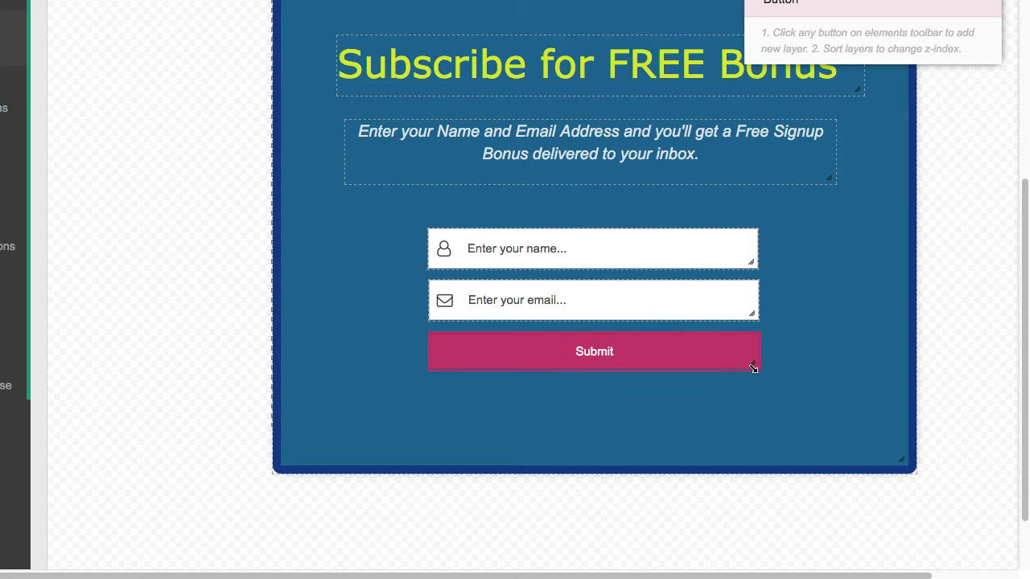
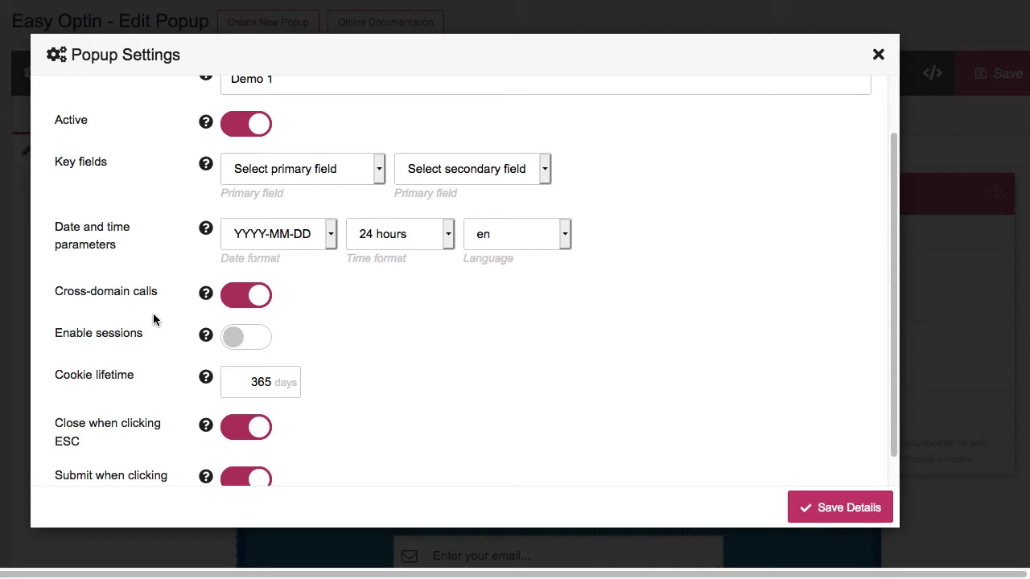
# Set the Key fields to Primary '7 | Email Address' and Secondary '6 | Name'
pyautogui.scroll(-1, 153, 319)
pyautogui.scroll(2, 153, 319)
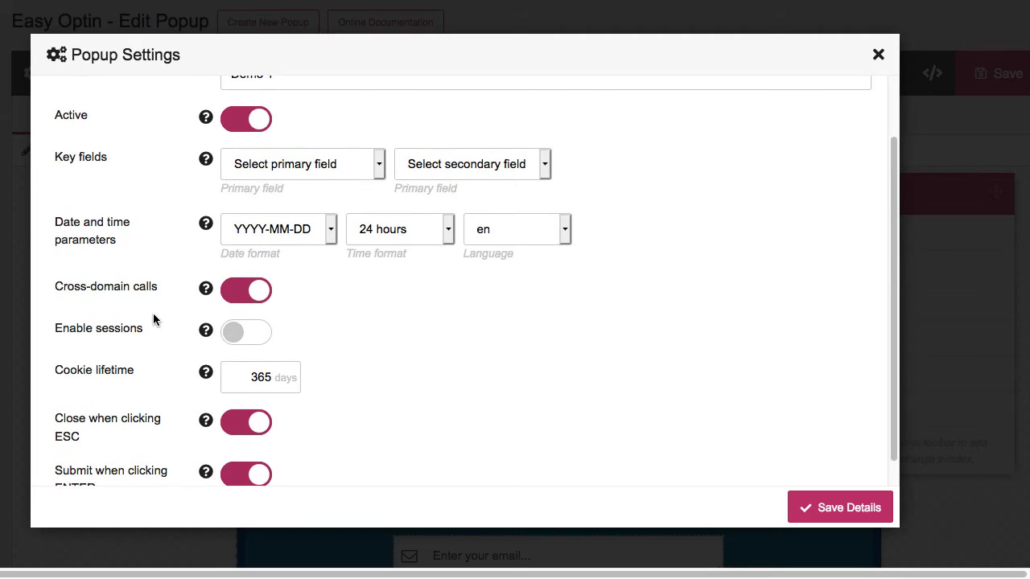
pyautogui.click(282, 175)
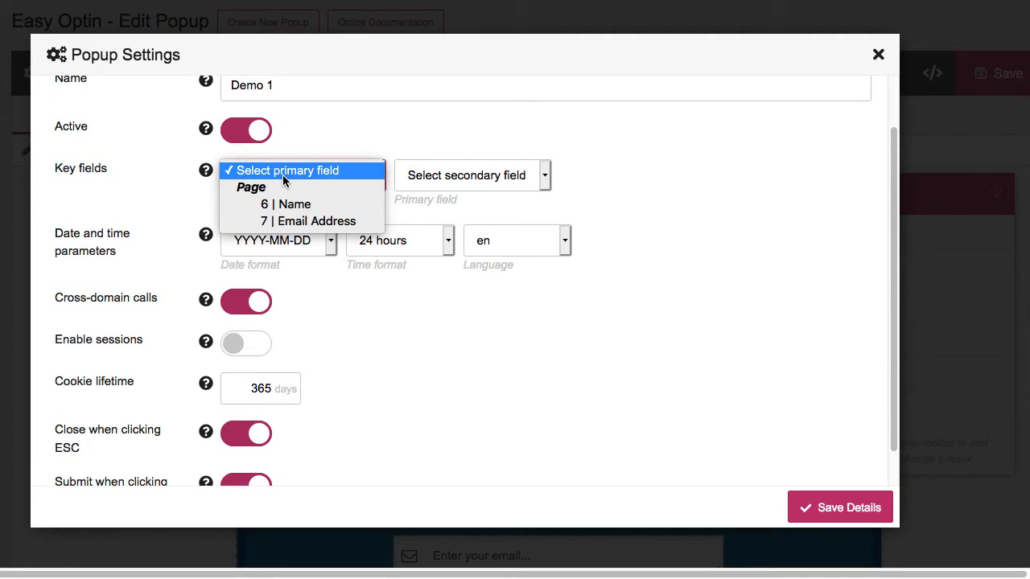
pyautogui.click(291, 219)
pyautogui.click(438, 178)
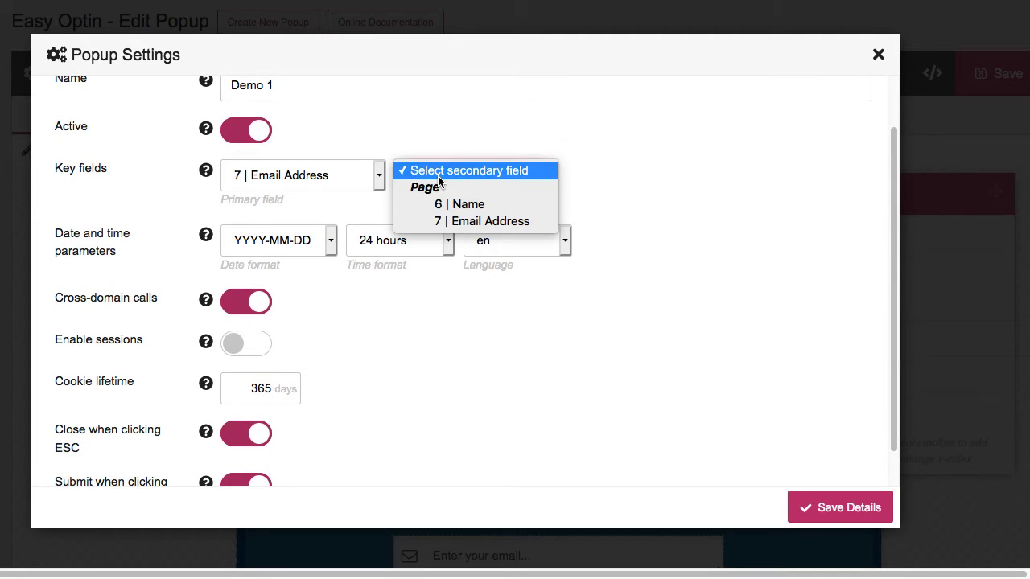
pyautogui.click(443, 205)
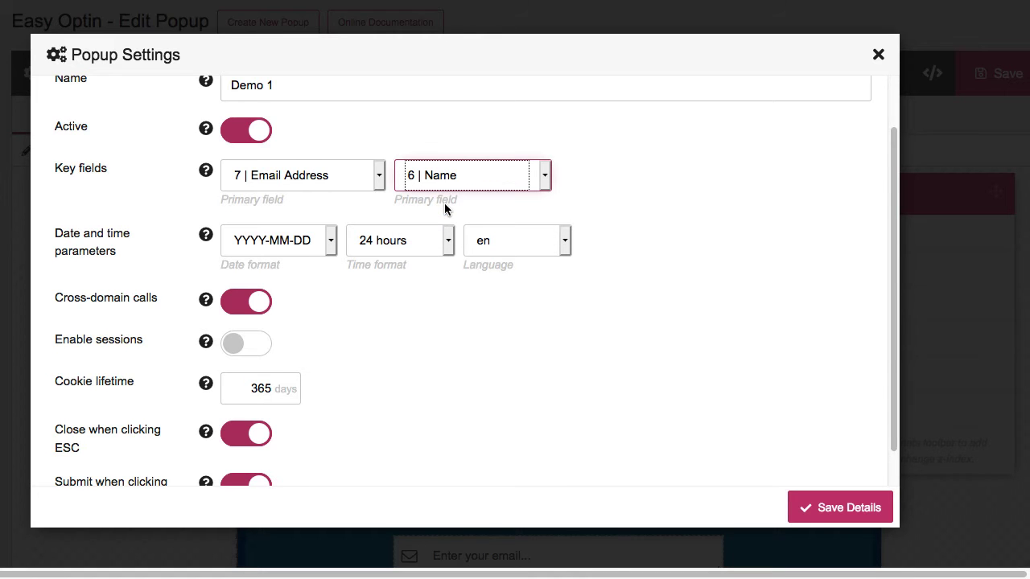
pyautogui.scroll(2, 487, 377)
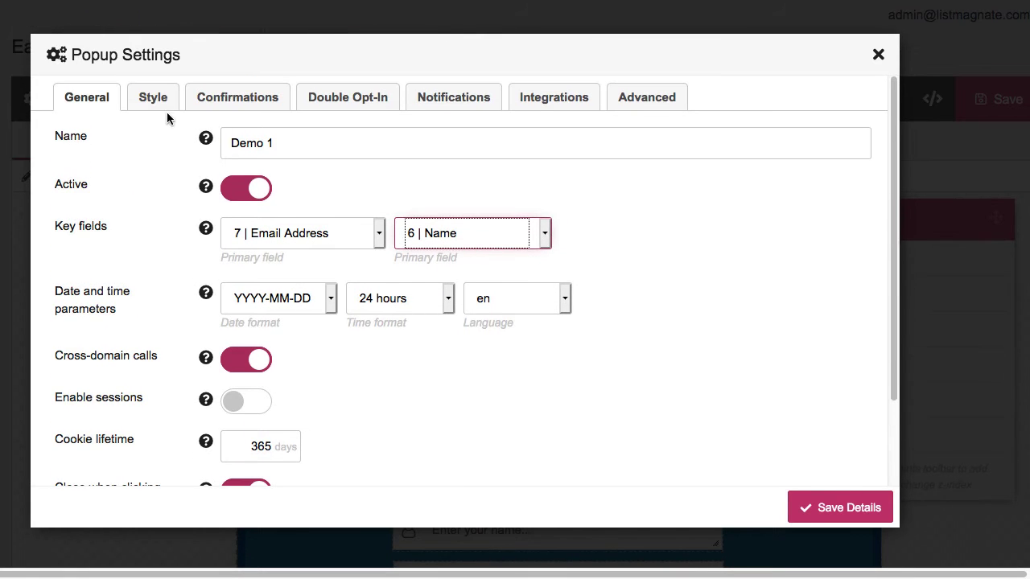
pyautogui.click(156, 99)
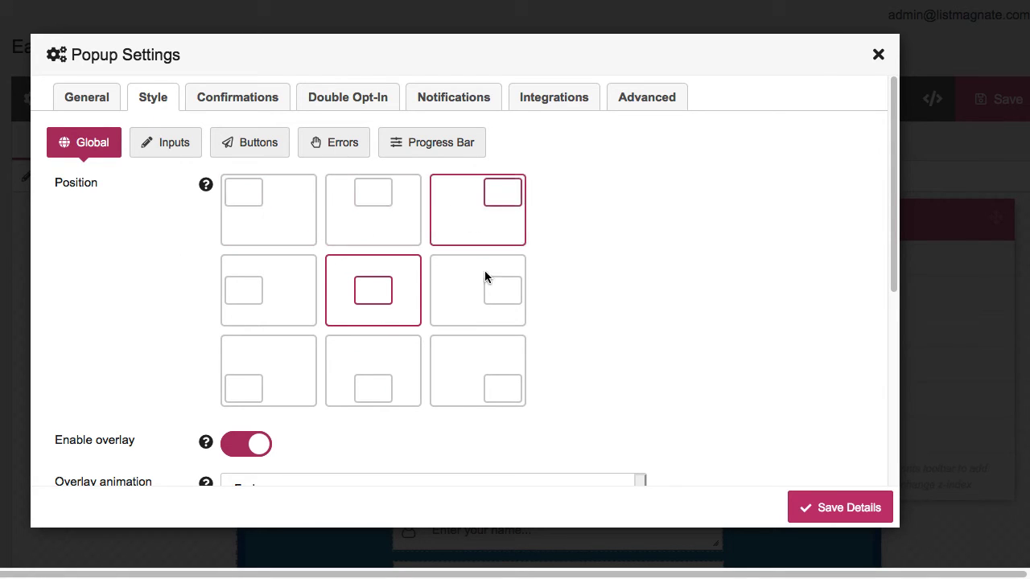
# Change the Global Text style font family from Default to Verdana
pyautogui.scroll(-3, 583, 285)
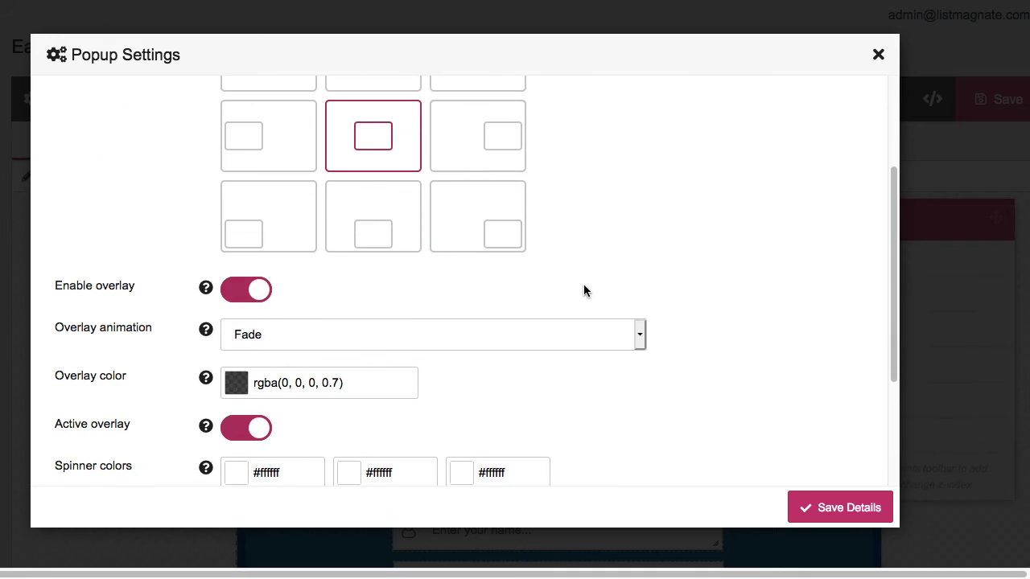
pyautogui.scroll(-2, 241, 309)
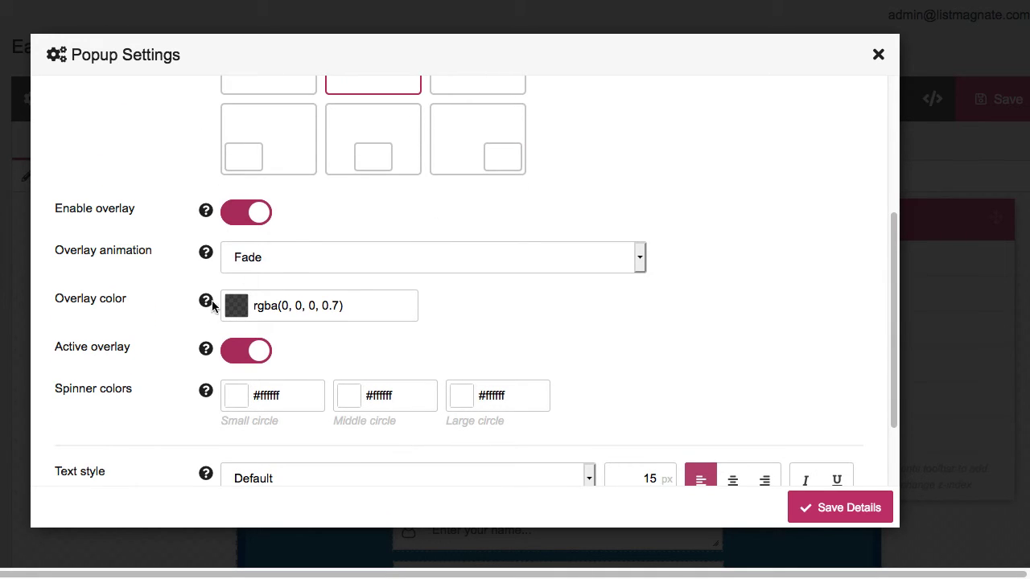
pyautogui.scroll(-2, 152, 302)
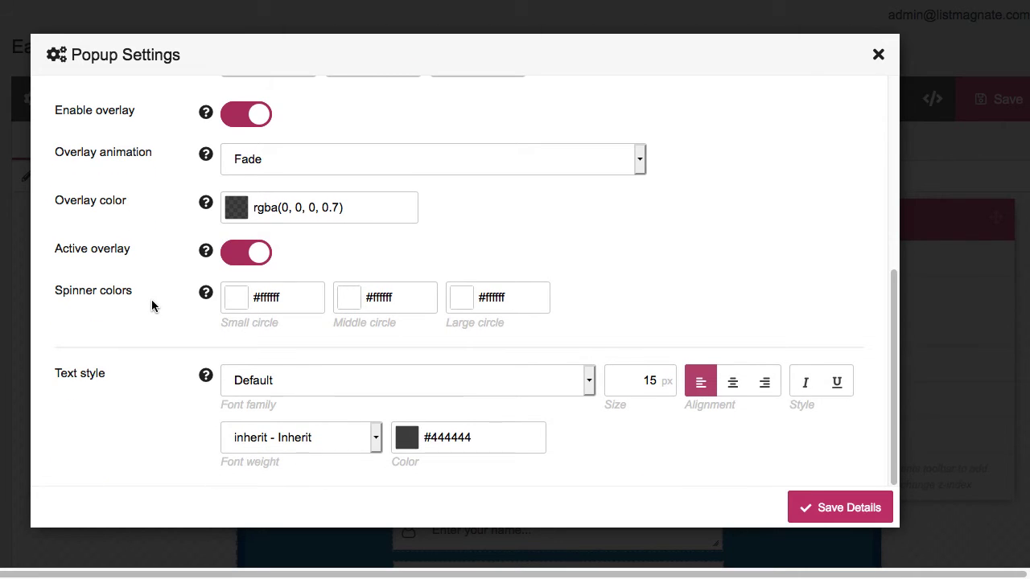
pyautogui.click(331, 377)
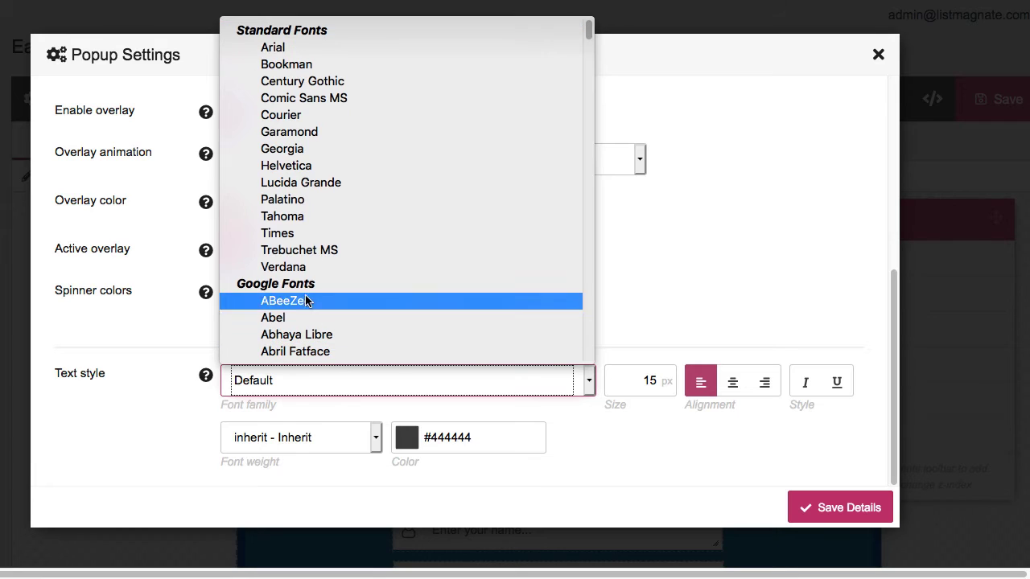
pyautogui.click(305, 267)
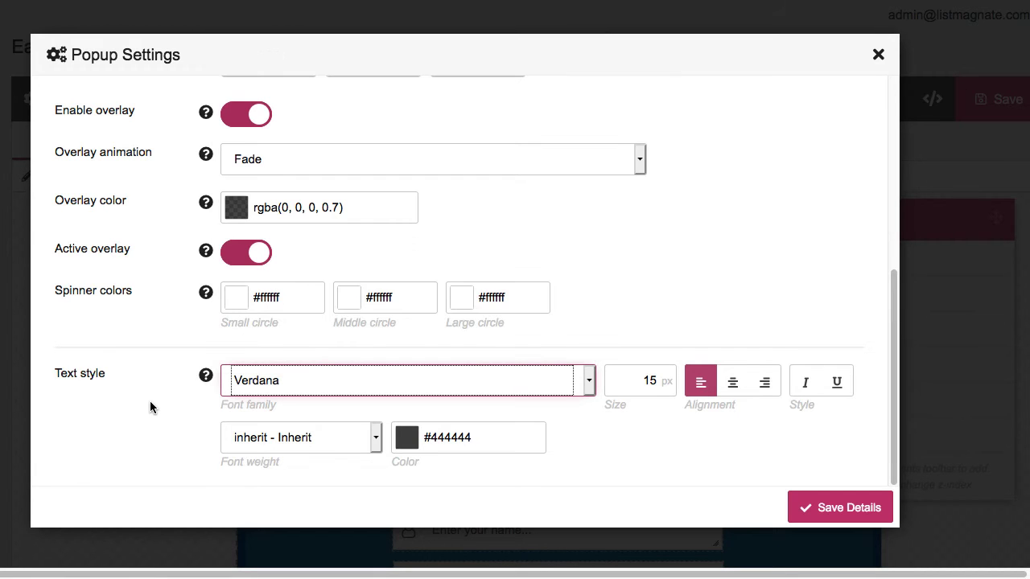
pyautogui.scroll(3, 149, 401)
pyautogui.scroll(-2, 150, 399)
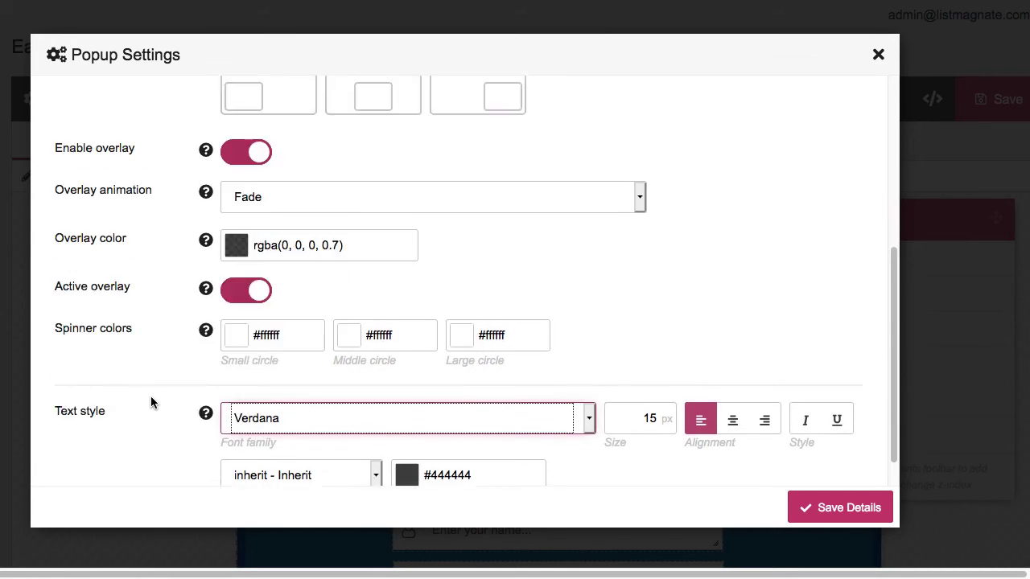
pyautogui.scroll(3, 150, 396)
pyautogui.scroll(-4, 150, 395)
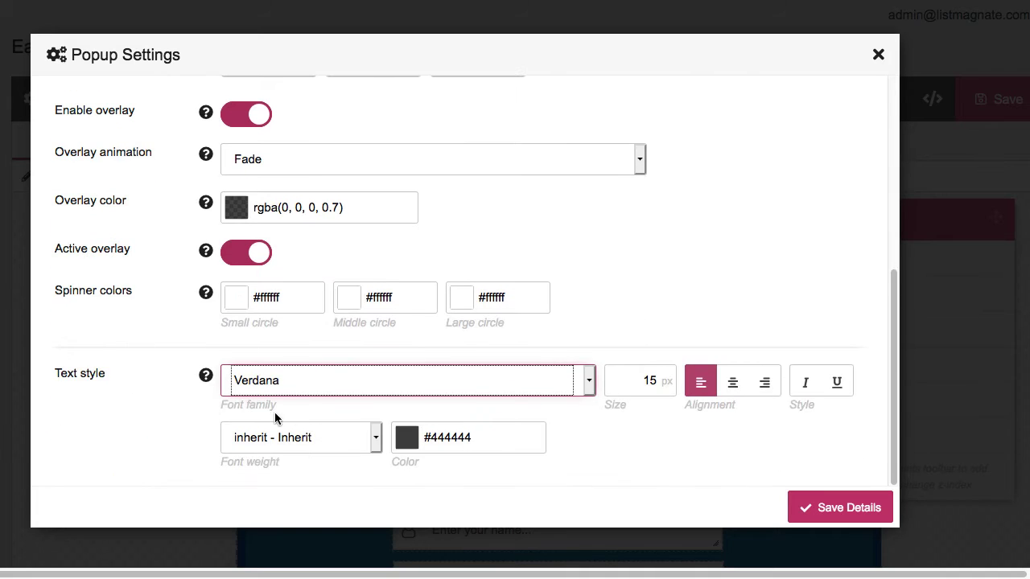
pyautogui.scroll(5, 122, 362)
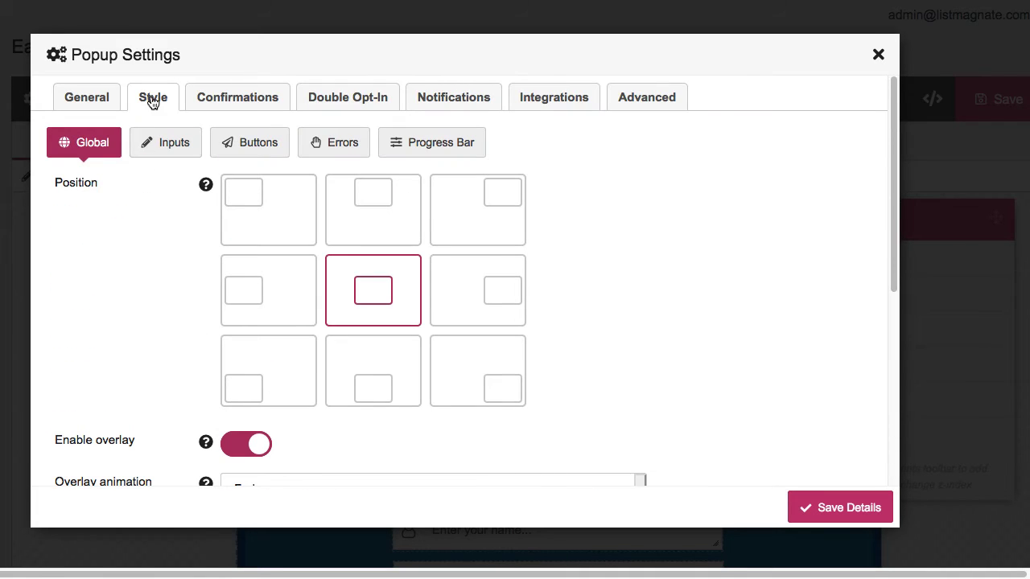
# Set the input text font family to Arial under Style > Inputs
pyautogui.click(165, 142)
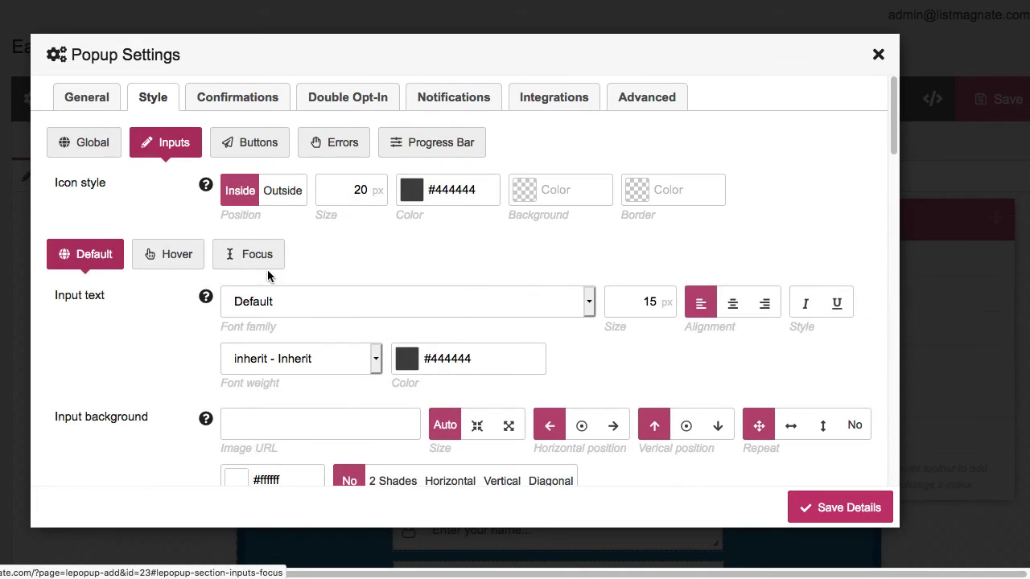
pyautogui.scroll(-2, 178, 311)
pyautogui.click(303, 239)
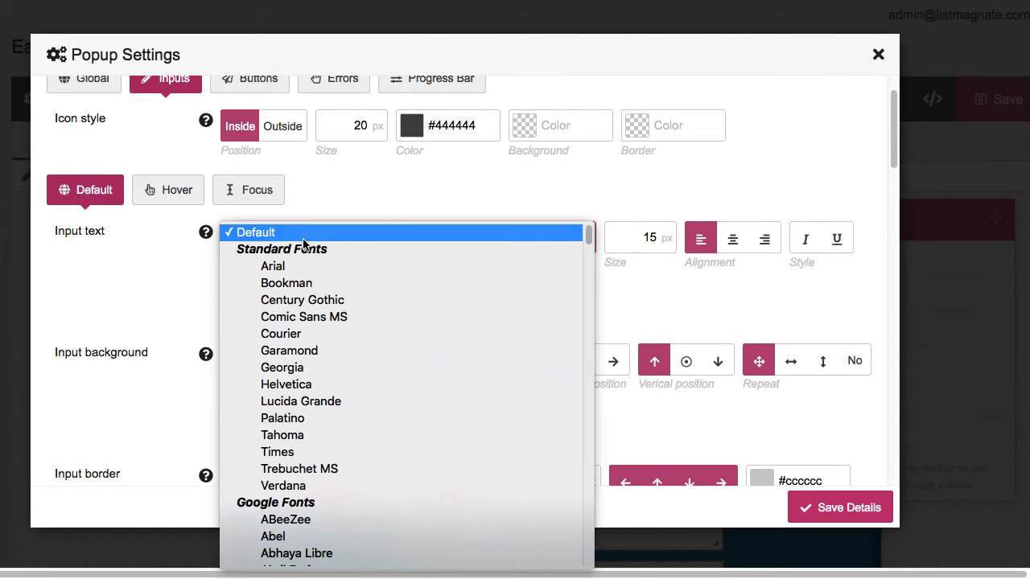
pyautogui.scroll(-3, 336, 499)
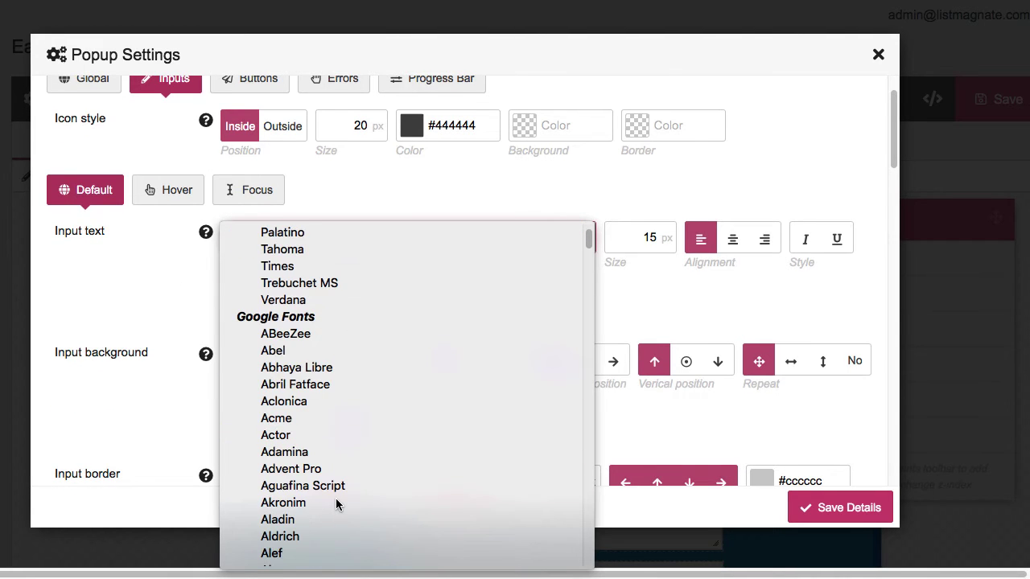
pyautogui.scroll(3, 336, 504)
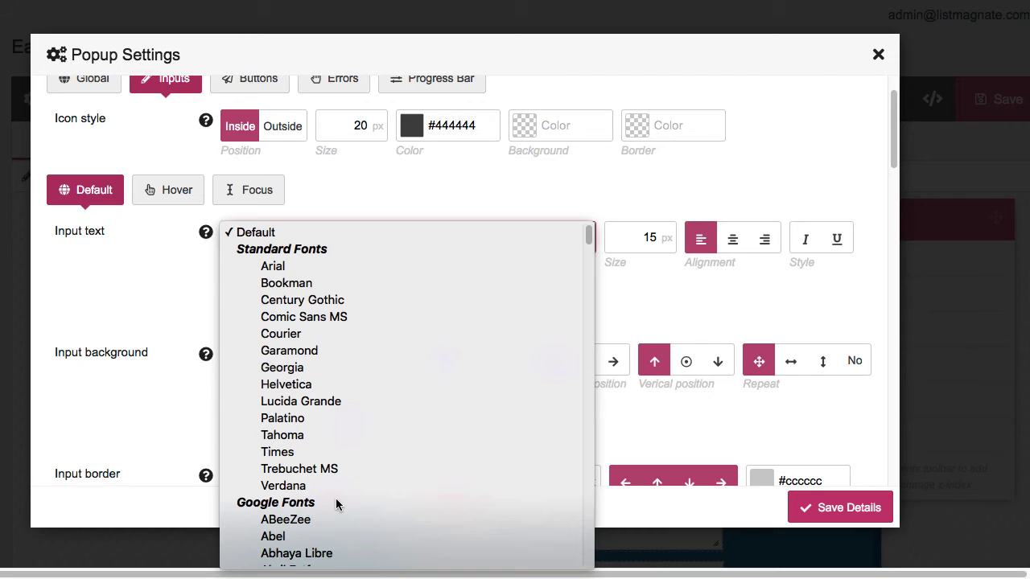
pyautogui.click(293, 267)
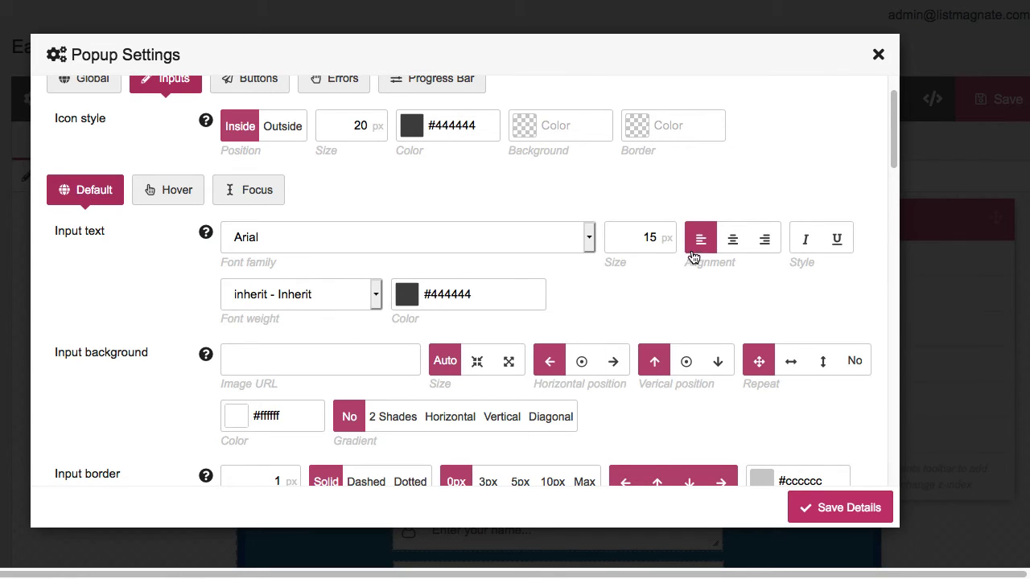
pyautogui.click(644, 236)
pyautogui.scroll(1, 160, 396)
pyautogui.scroll(-4, 133, 431)
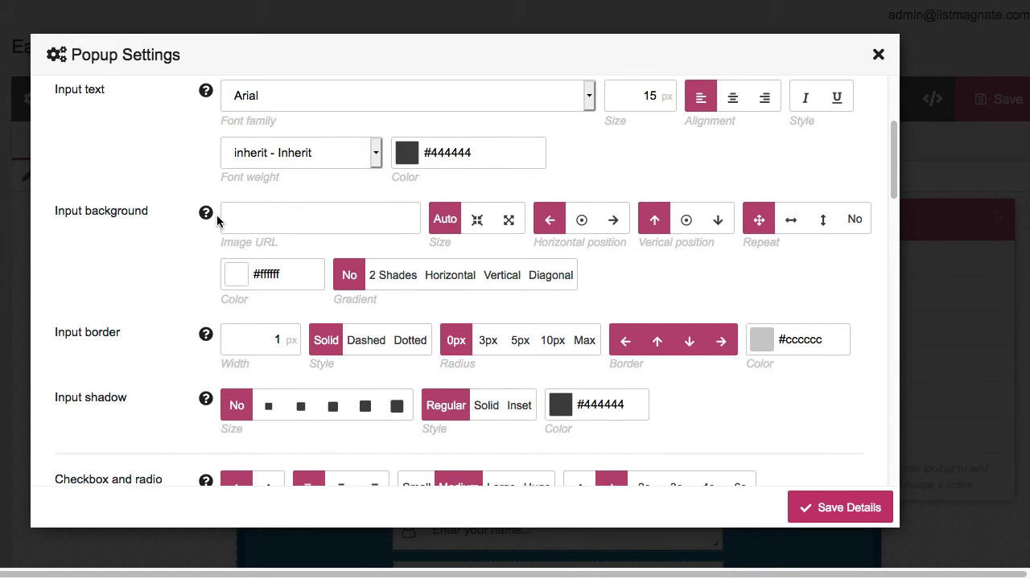
pyautogui.click(269, 218)
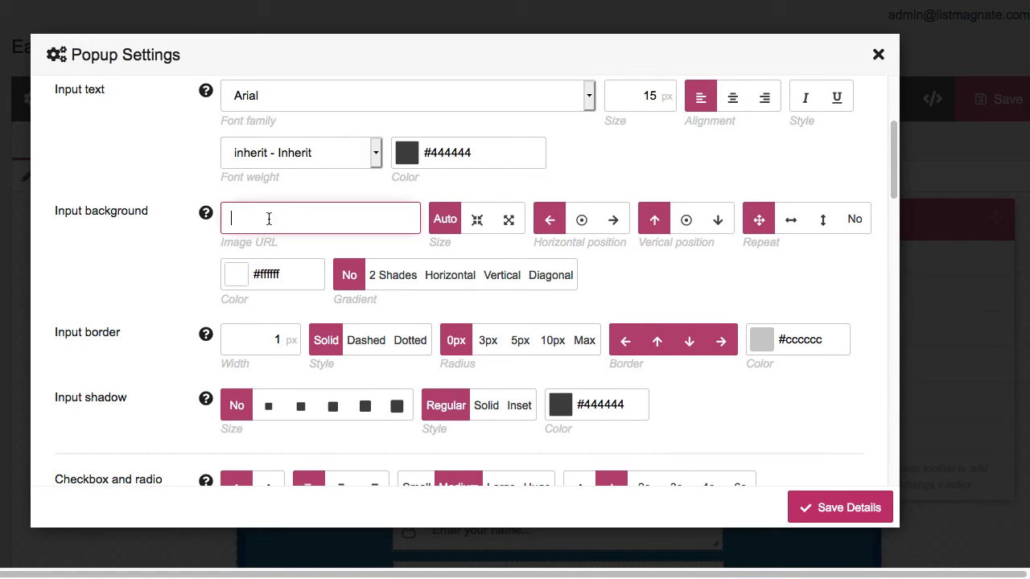
# Change the input background from #ffffff to an rgba colour and select the border width value
pyautogui.click(169, 276)
pyautogui.click(226, 272)
pyautogui.click(144, 262)
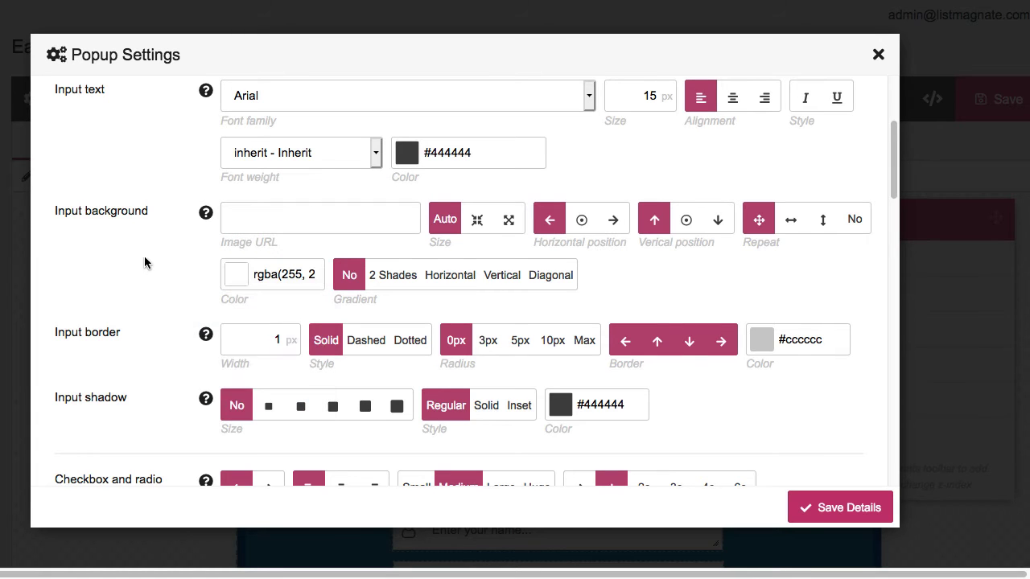
pyautogui.scroll(-1, 193, 359)
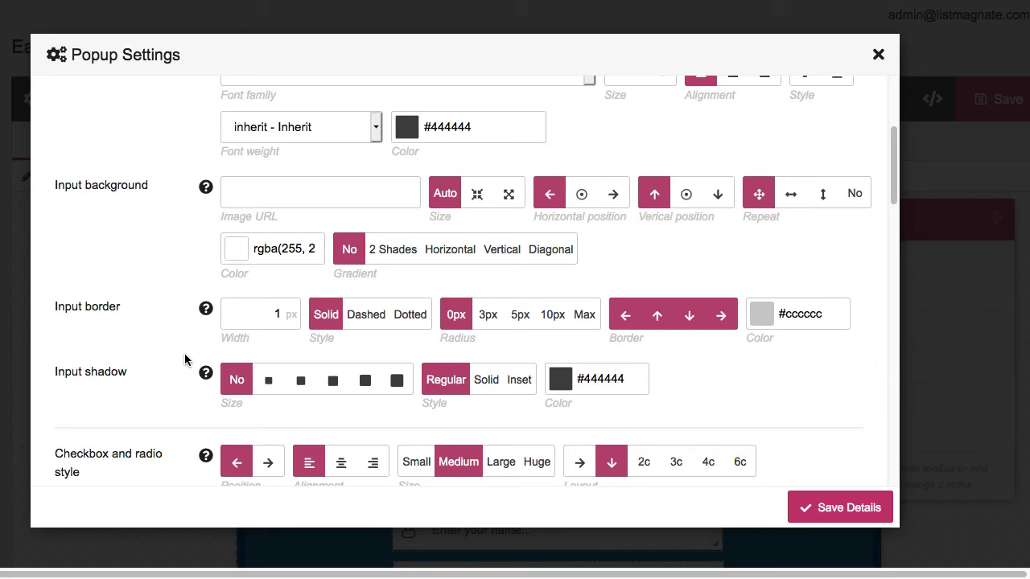
pyautogui.scroll(-2, 184, 353)
pyautogui.doubleClick(291, 249)
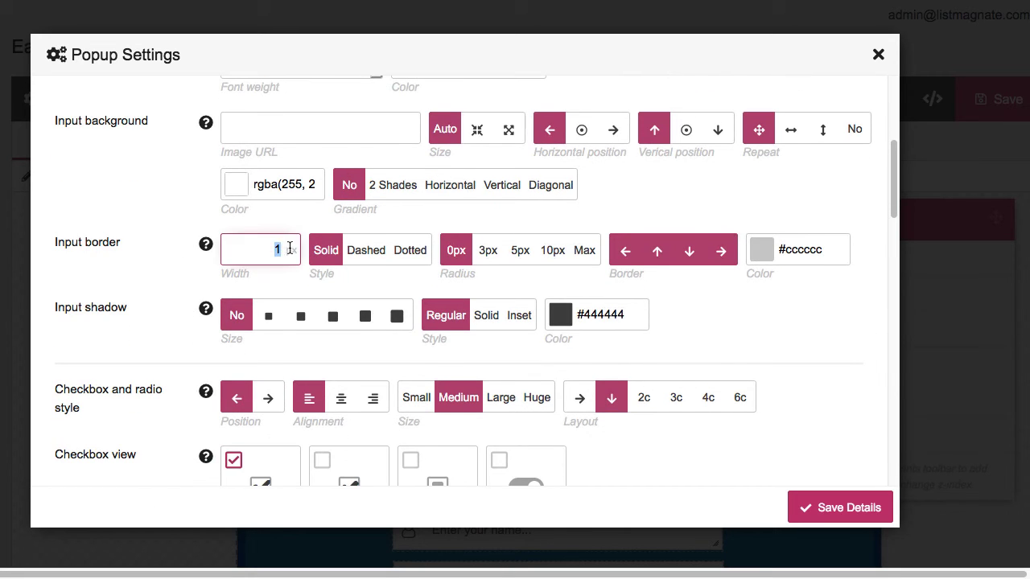
# Toggle the input border sides so only the bottom edge stays on
pyautogui.click(133, 268)
pyautogui.click(689, 256)
pyautogui.click(655, 254)
pyautogui.click(625, 254)
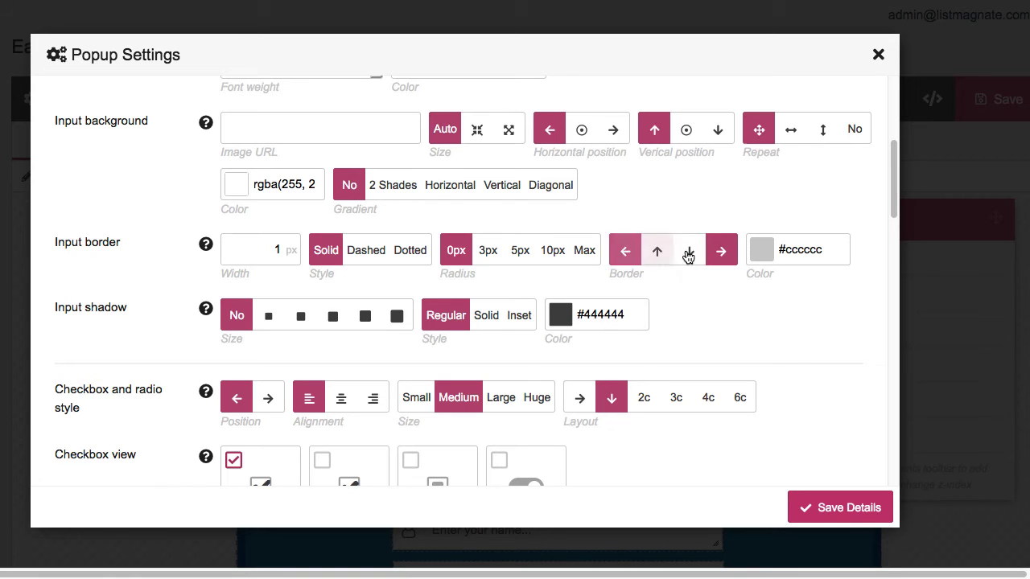
pyautogui.click(722, 256)
pyautogui.click(693, 256)
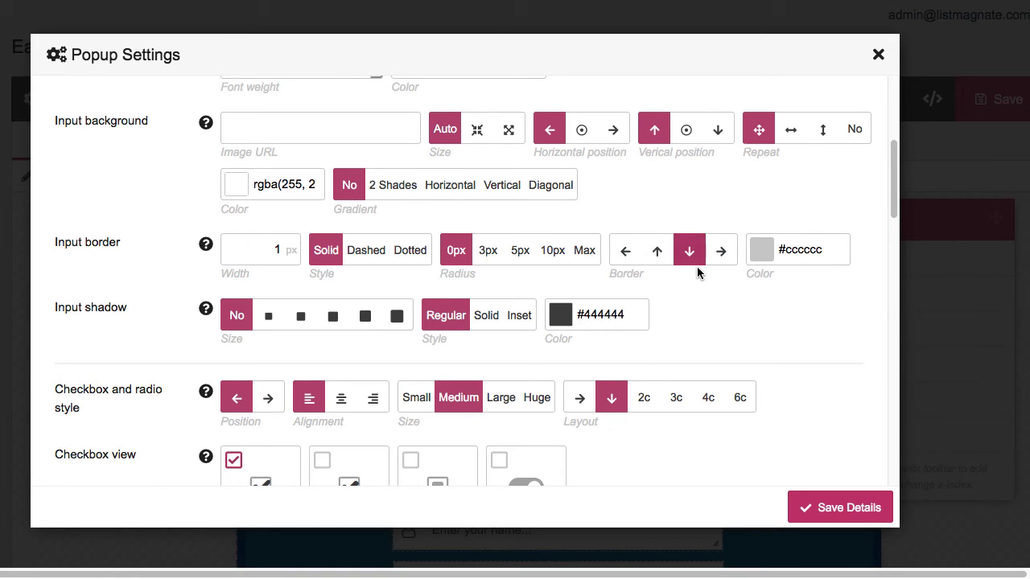
# Make the input border dark red with a 2 px width
pyautogui.click(756, 252)
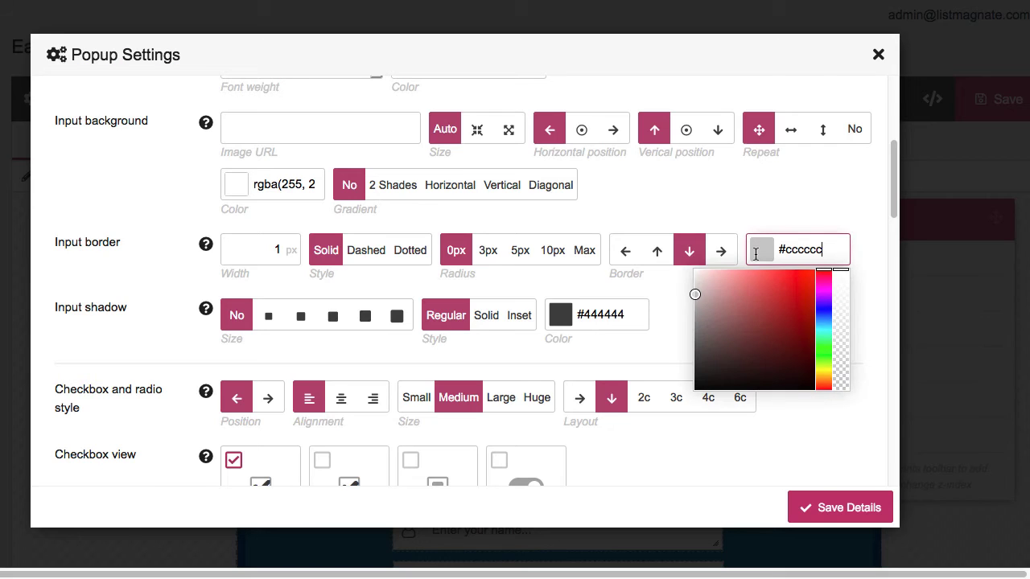
pyautogui.moveTo(798, 281); pyautogui.dragTo(855, 298)
pyautogui.click(856, 300)
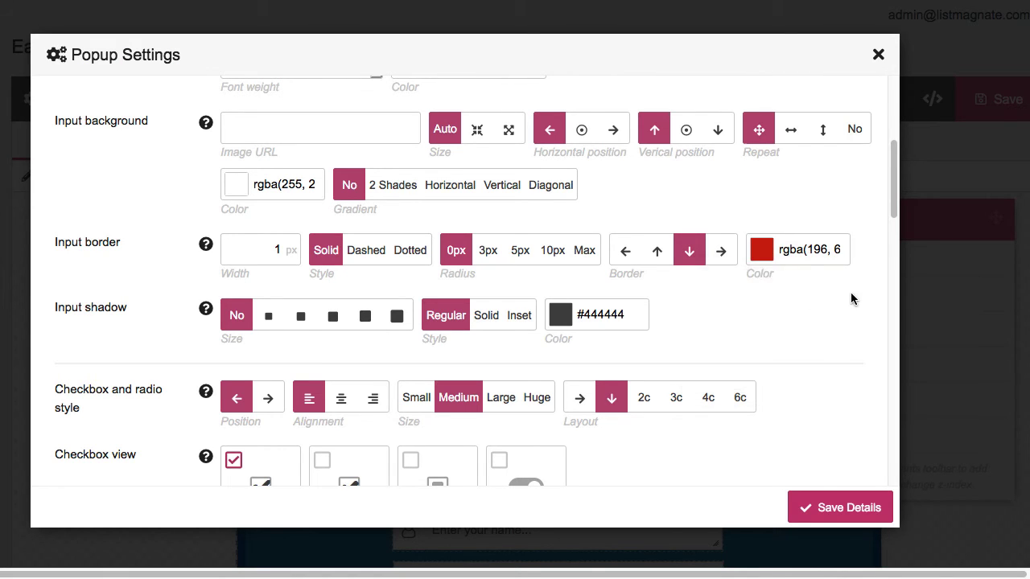
pyautogui.moveTo(274, 252); pyautogui.dragTo(291, 250)
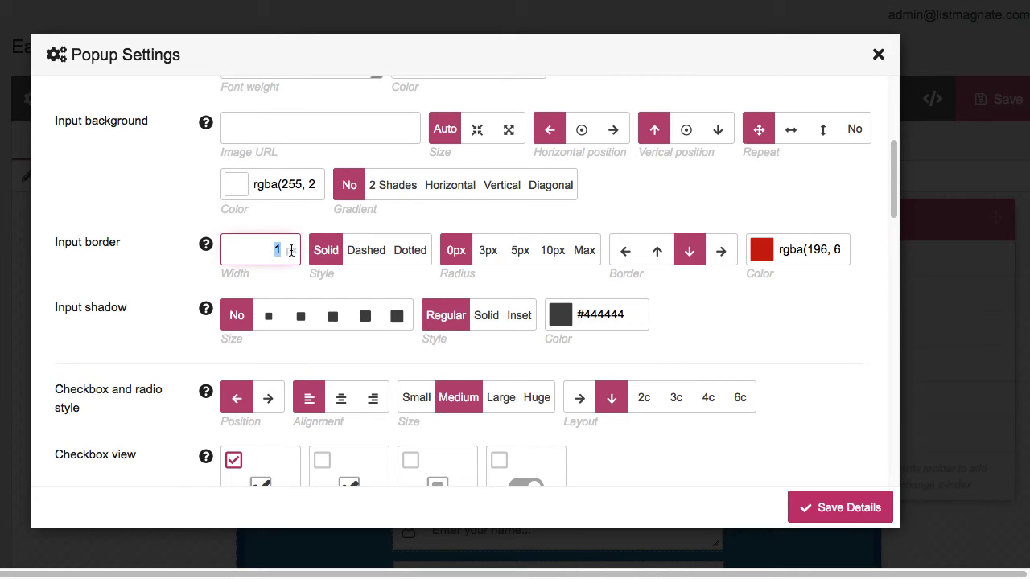
pyautogui.click(690, 285)
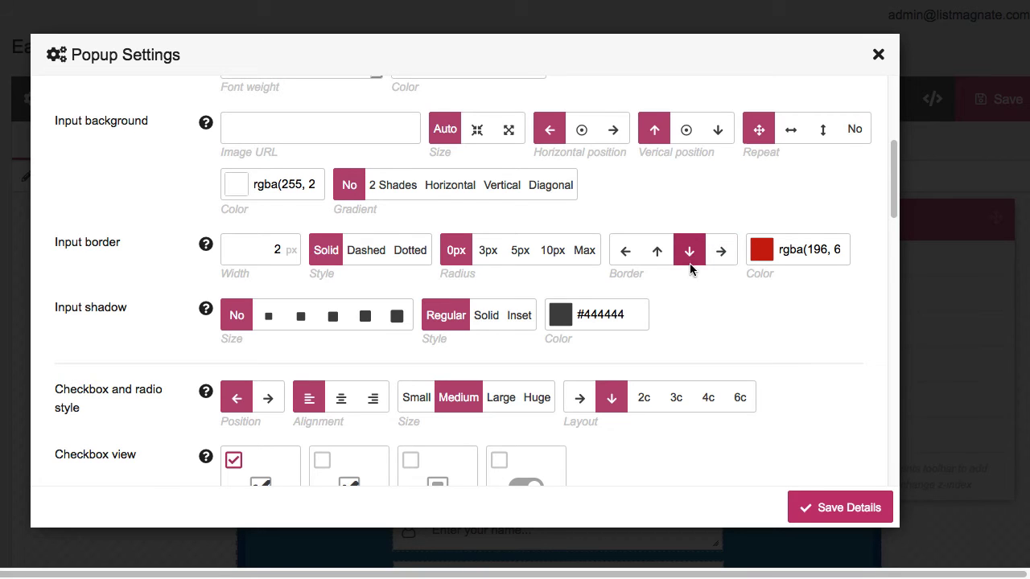
# Re-toggle the input border sides, leaving only the bottom border active
pyautogui.click(626, 253)
pyautogui.click(657, 253)
pyautogui.click(719, 255)
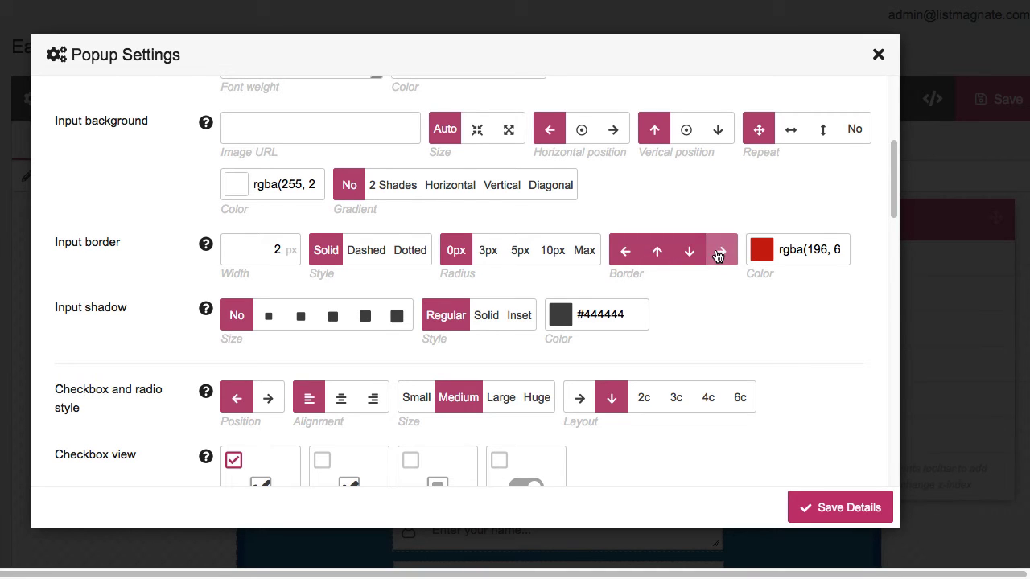
pyautogui.click(653, 255)
pyautogui.click(629, 258)
pyautogui.click(719, 264)
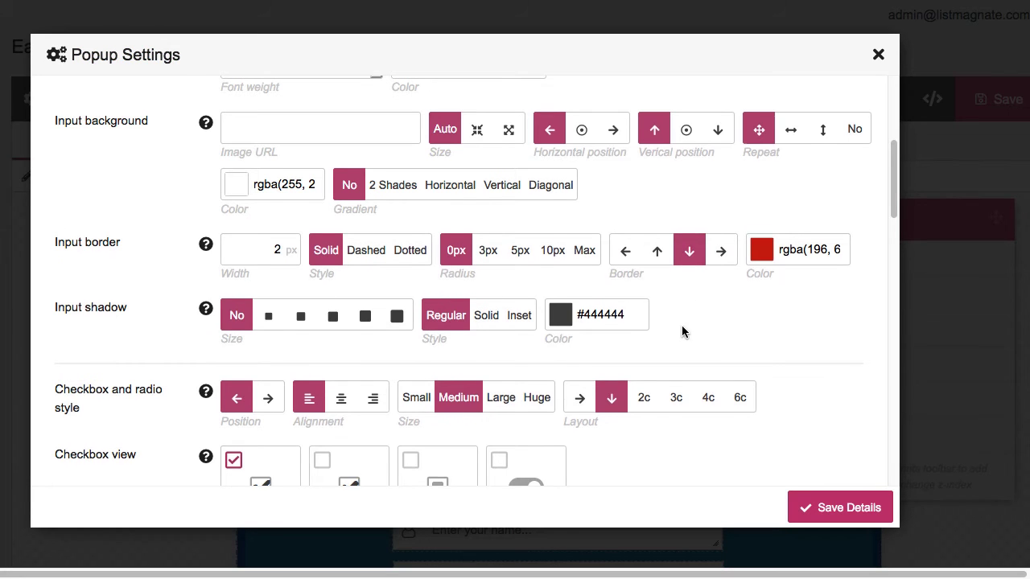
pyautogui.scroll(-2, 675, 330)
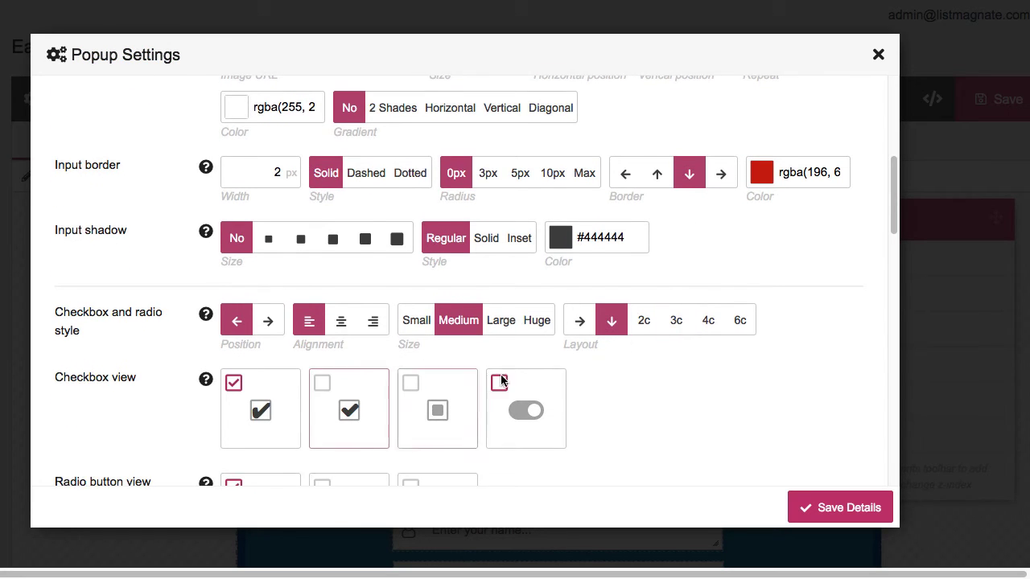
pyautogui.scroll(-4, 582, 365)
pyautogui.scroll(-8, 582, 372)
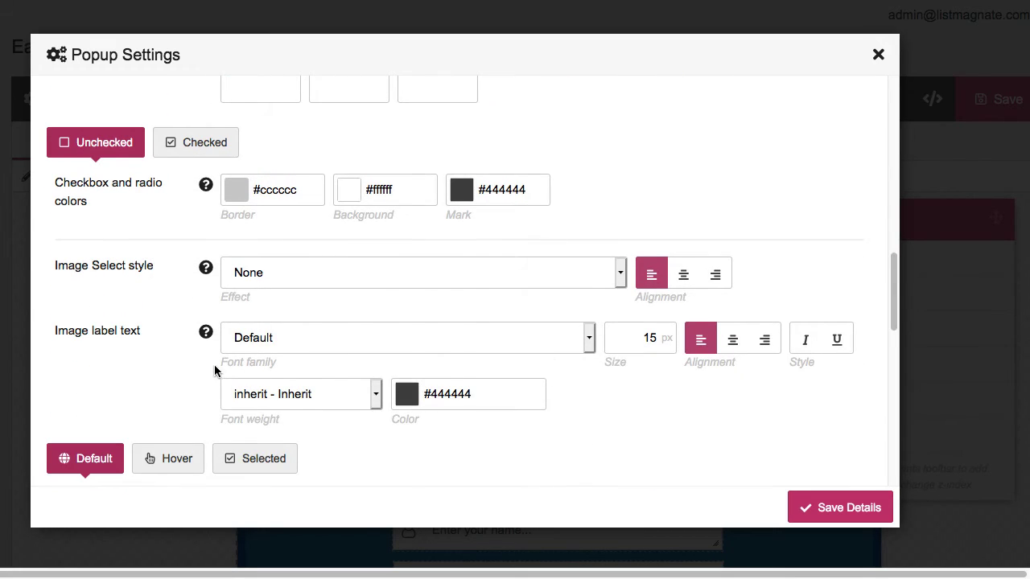
pyautogui.scroll(20, 210, 368)
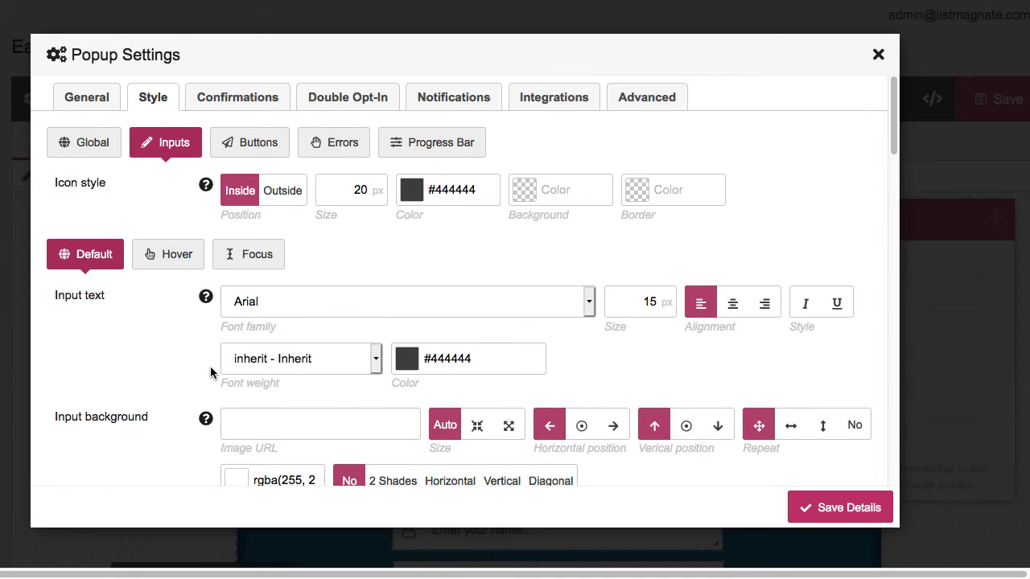
# Set the button text font family to Arial under Style > Buttons
pyautogui.click(259, 141)
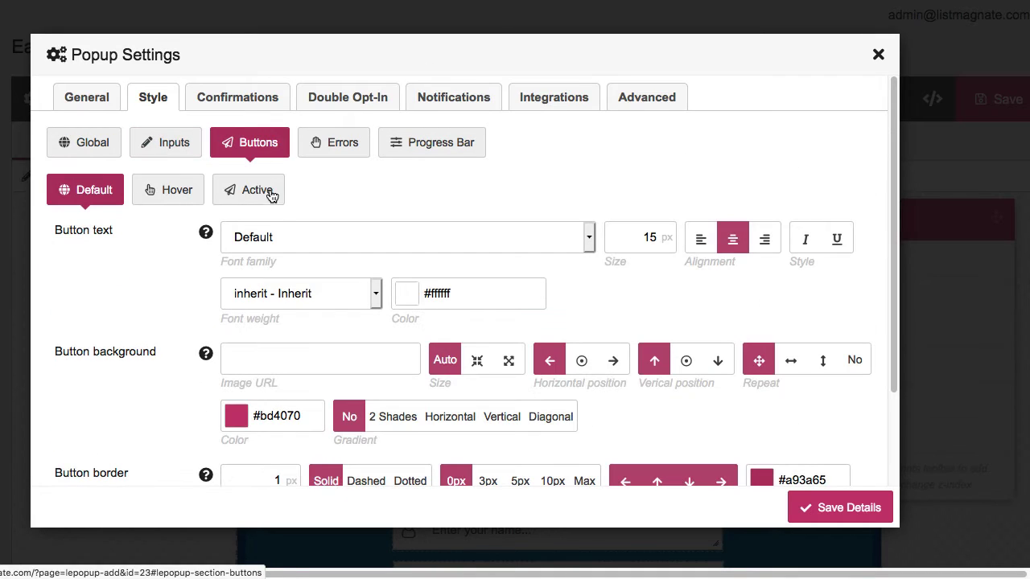
pyautogui.click(294, 238)
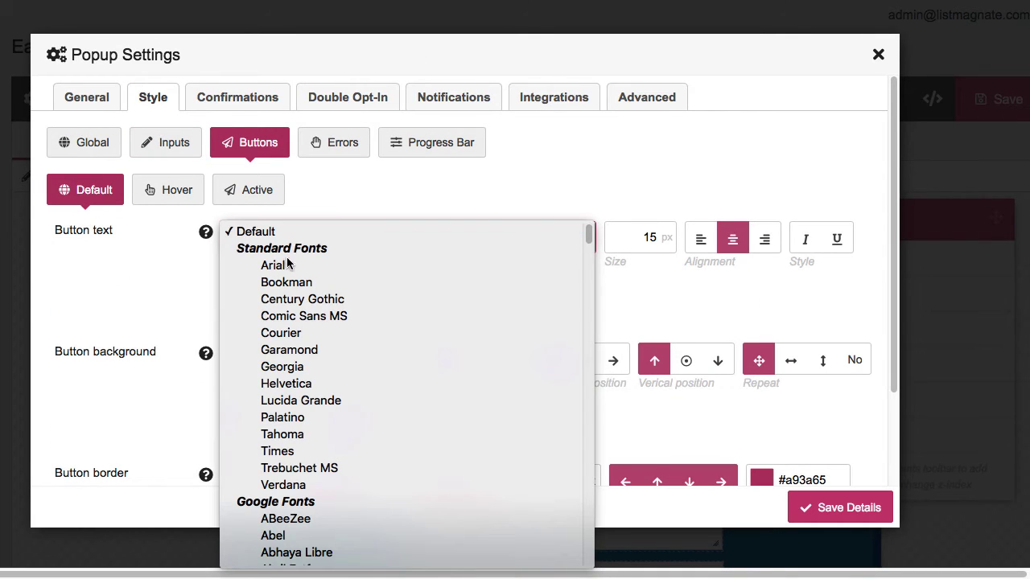
pyautogui.click(285, 264)
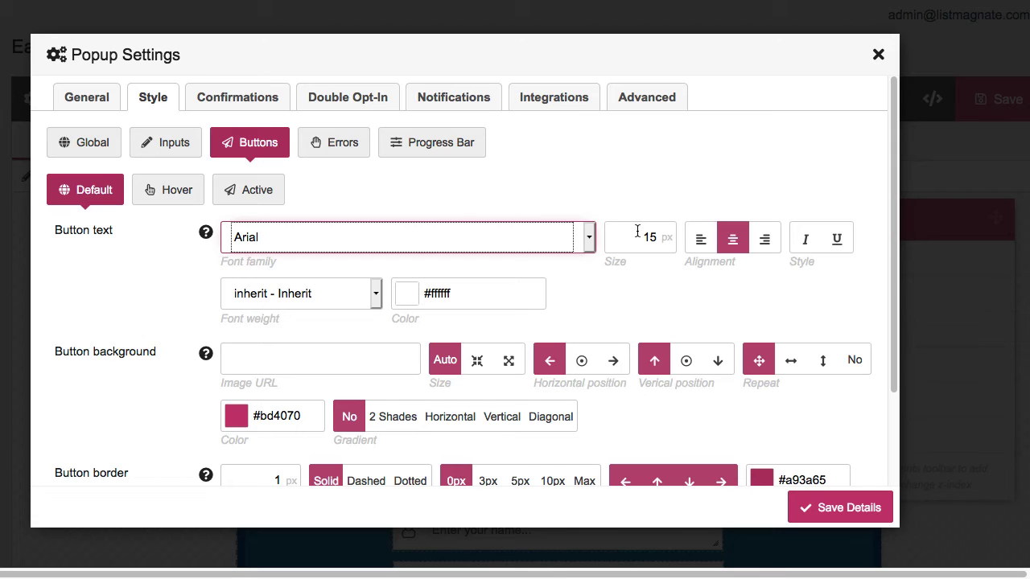
pyautogui.scroll(-1, 606, 292)
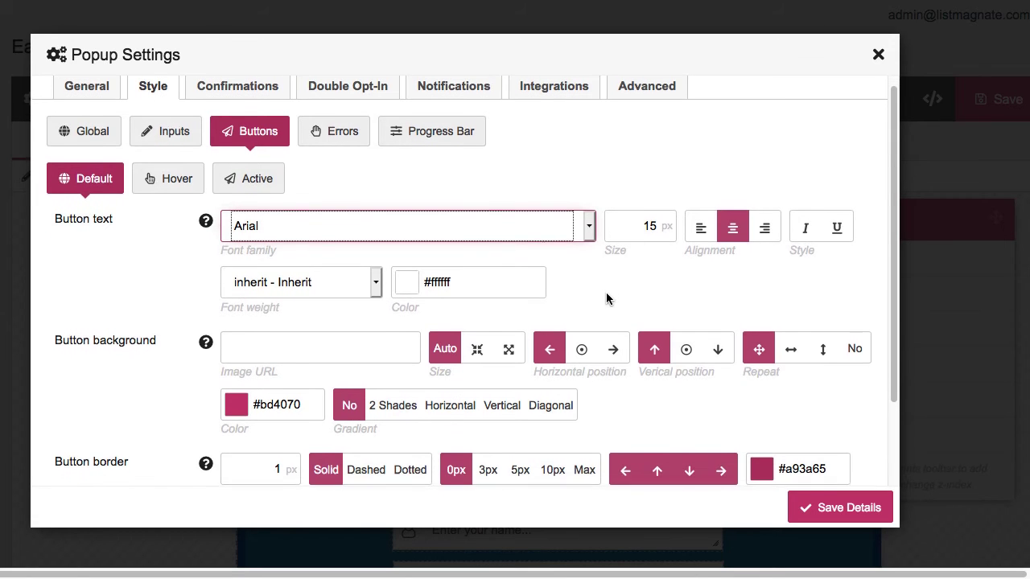
pyautogui.scroll(-3, 567, 277)
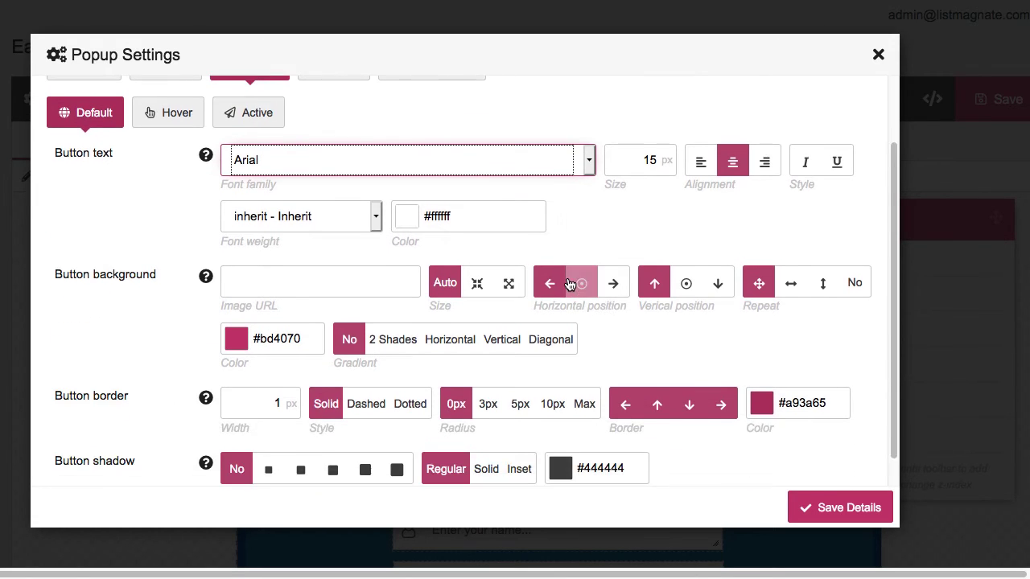
pyautogui.scroll(-2, 374, 273)
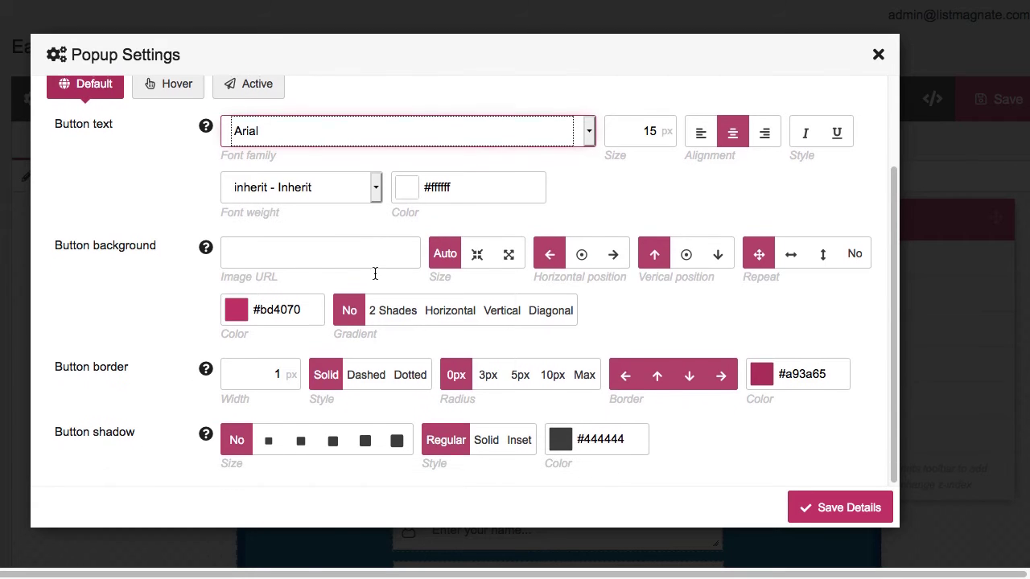
pyautogui.click(330, 254)
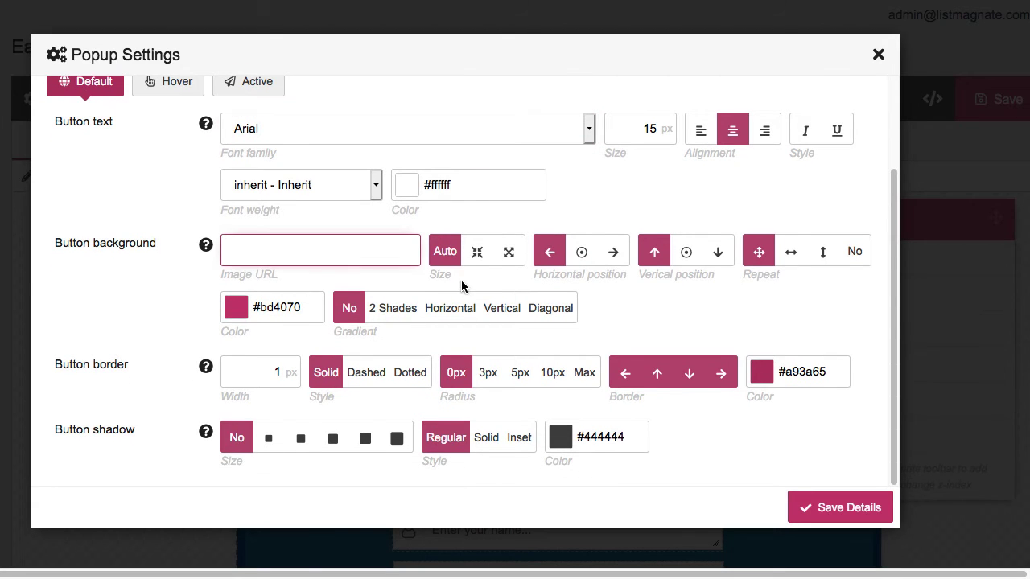
# Give the button a green background, 2 px border width and 0px corner radius
pyautogui.click(241, 306)
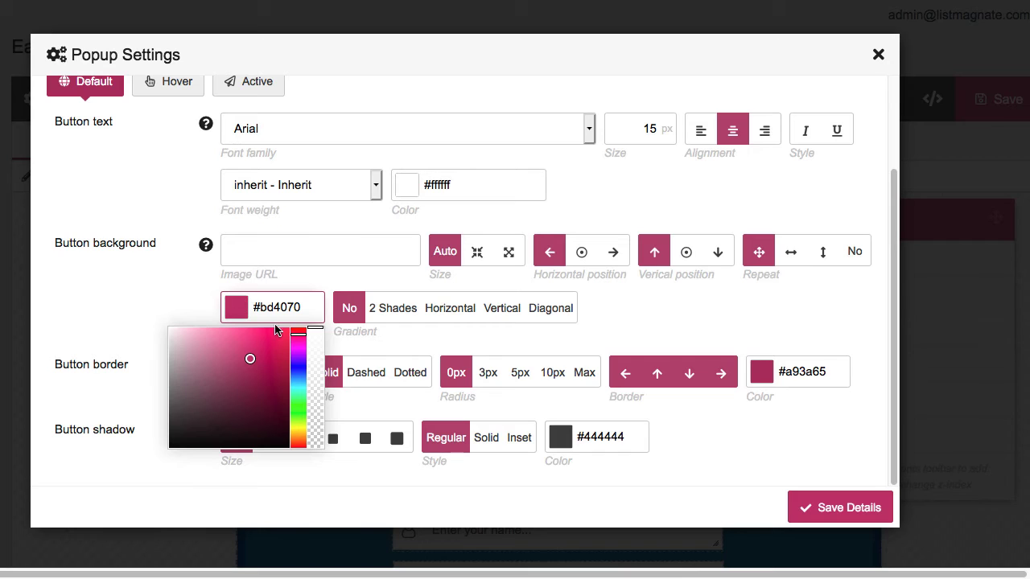
pyautogui.click(298, 416)
pyautogui.moveTo(270, 382); pyautogui.dragTo(290, 367)
pyautogui.click(710, 315)
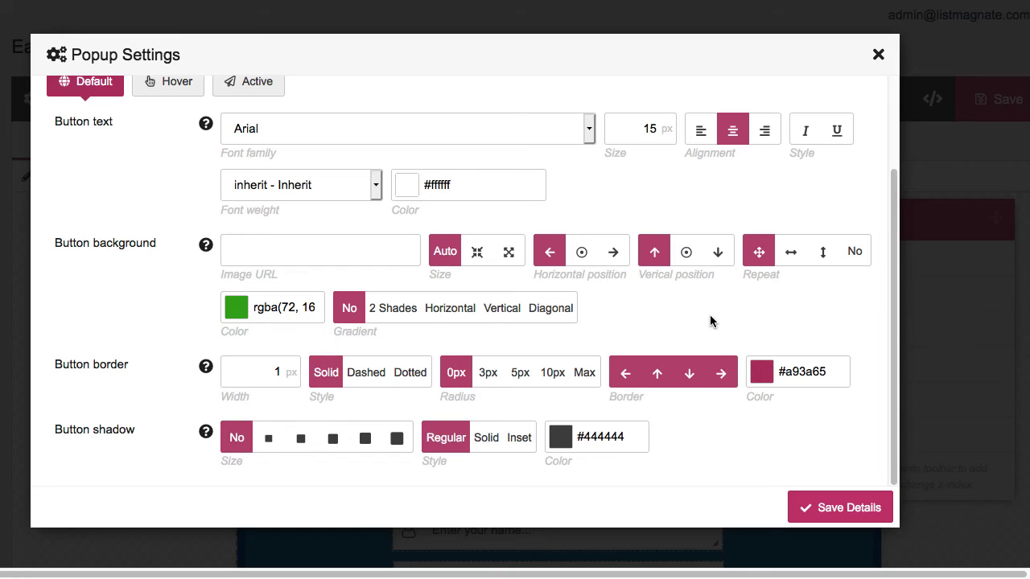
pyautogui.click(548, 373)
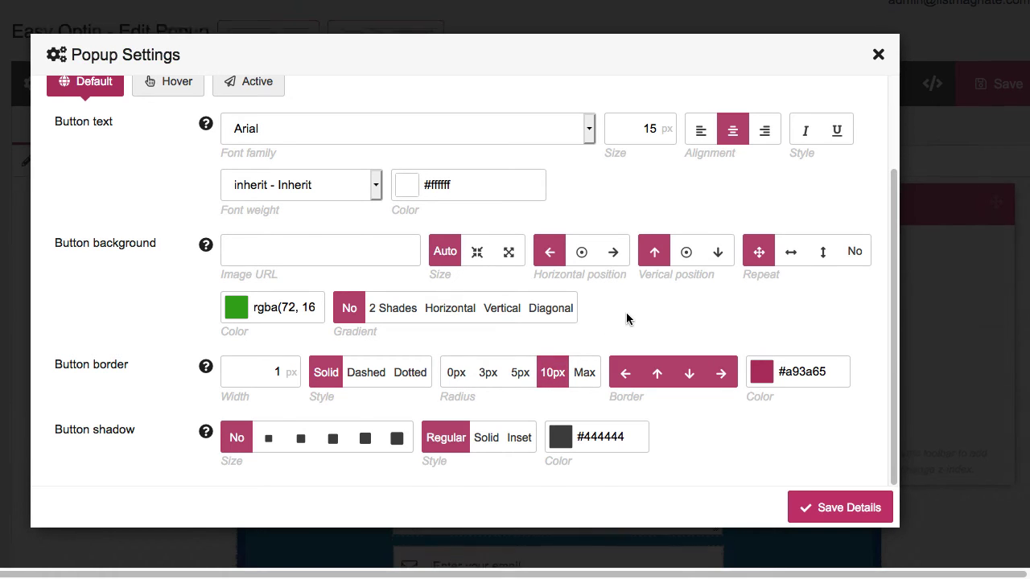
pyautogui.doubleClick(274, 370)
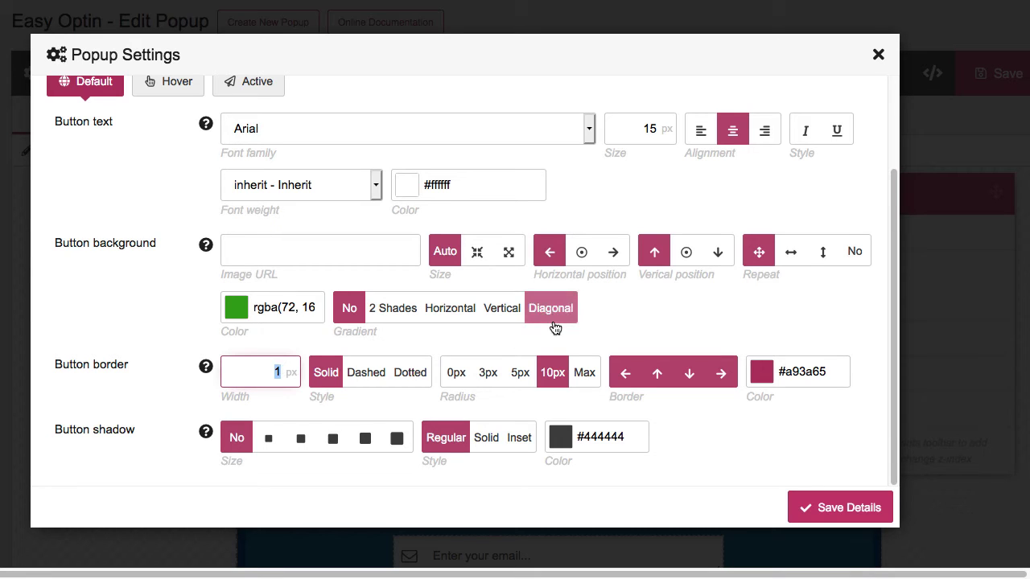
pyautogui.write('2')
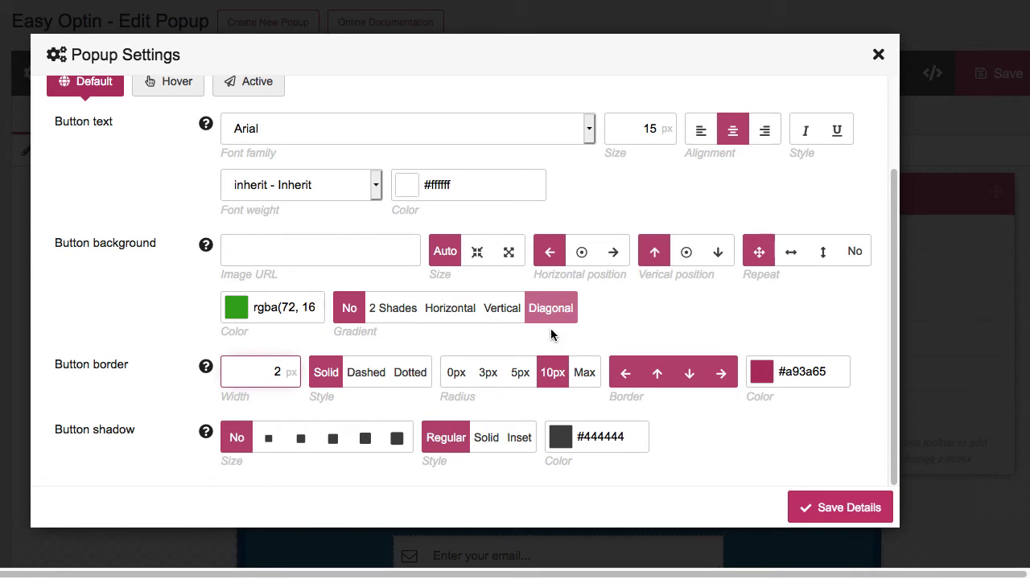
pyautogui.click(456, 372)
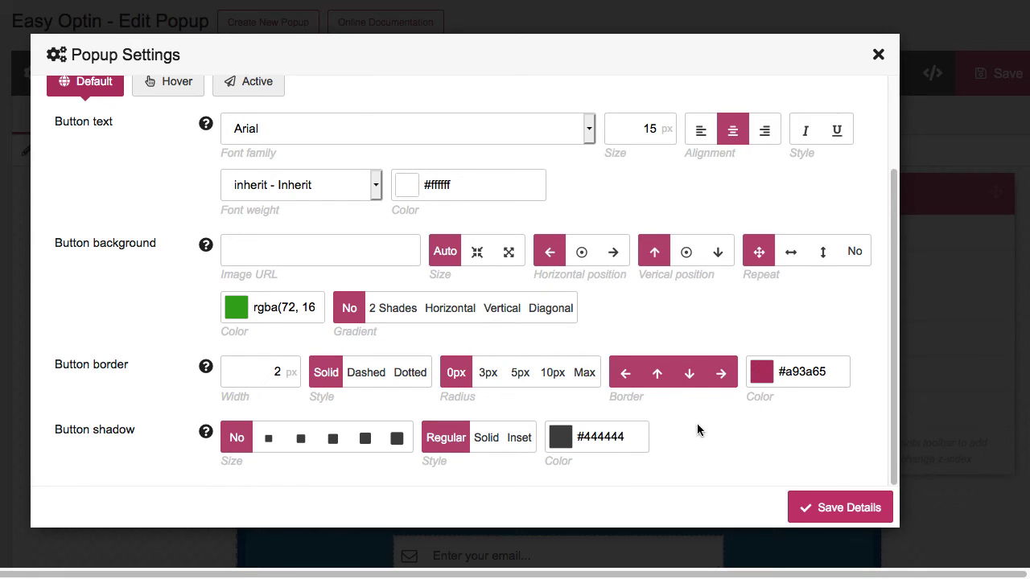
# Review the button's Hover and Active style tabs, then return to Default
pyautogui.scroll(-3, 697, 424)
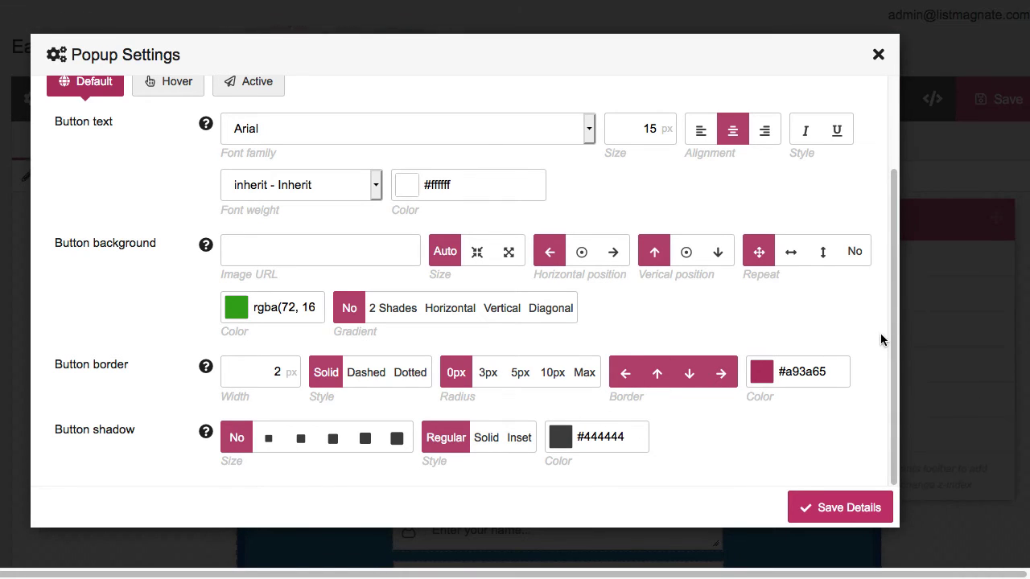
pyautogui.scroll(3, 898, 363)
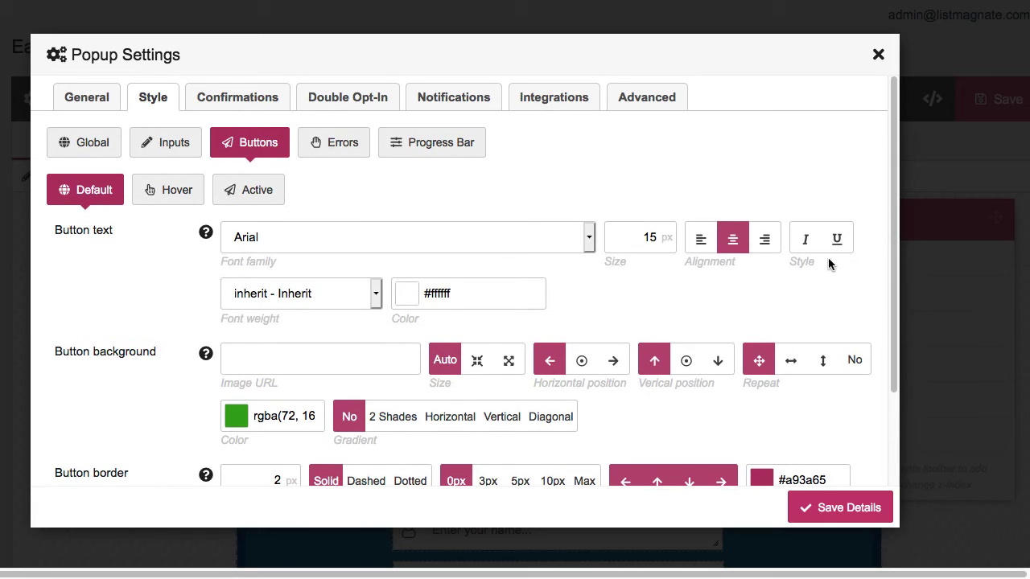
pyautogui.click(151, 193)
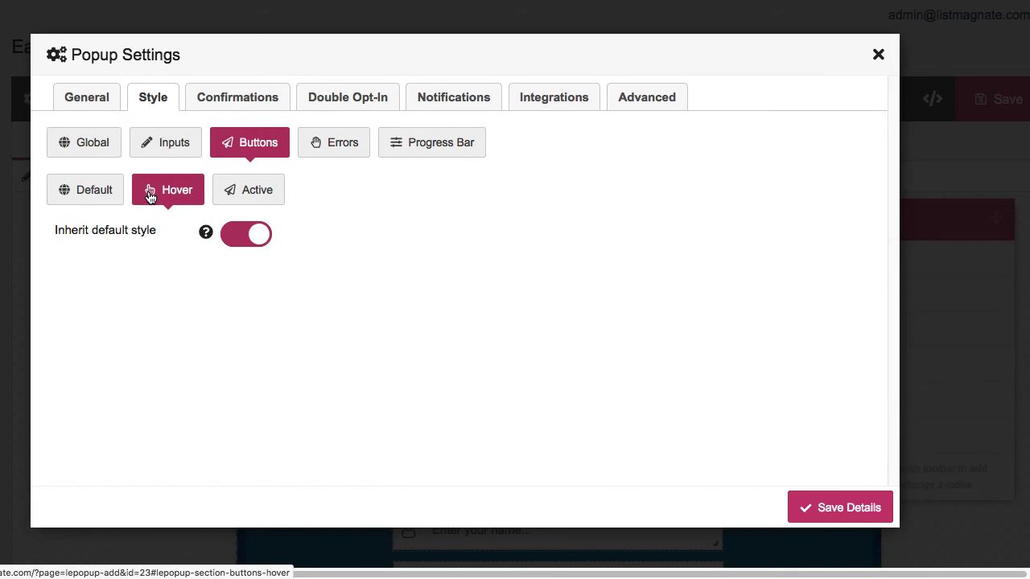
pyautogui.click(251, 194)
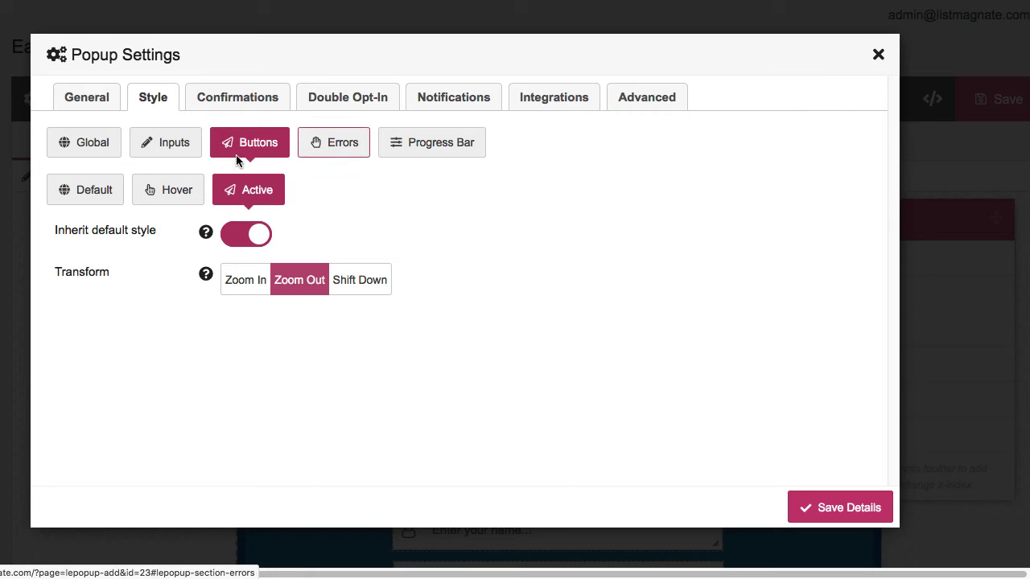
pyautogui.click(97, 199)
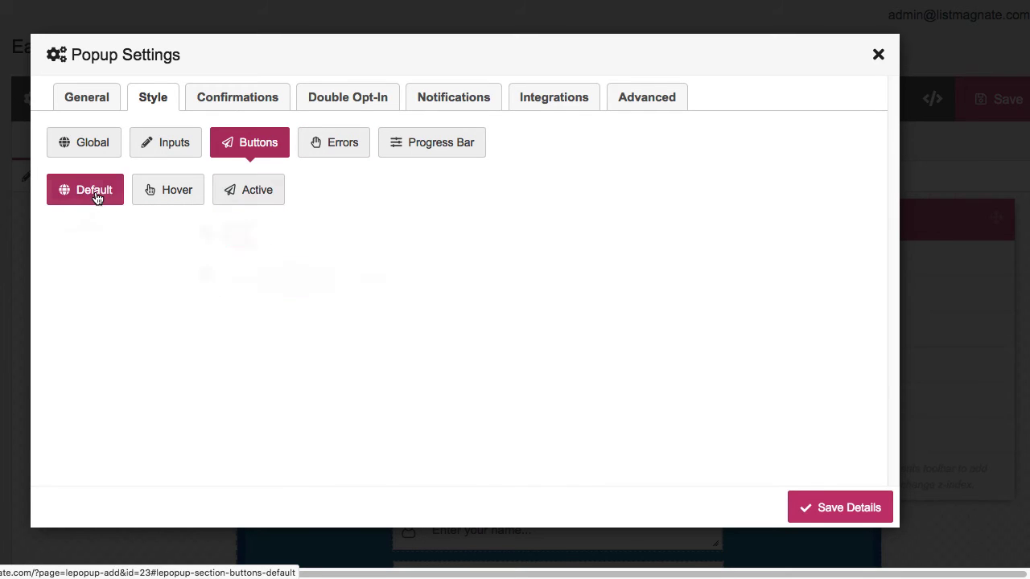
# Save the settings and inspect the Subscribe button, email and name fields in the popup
pyautogui.click(836, 508)
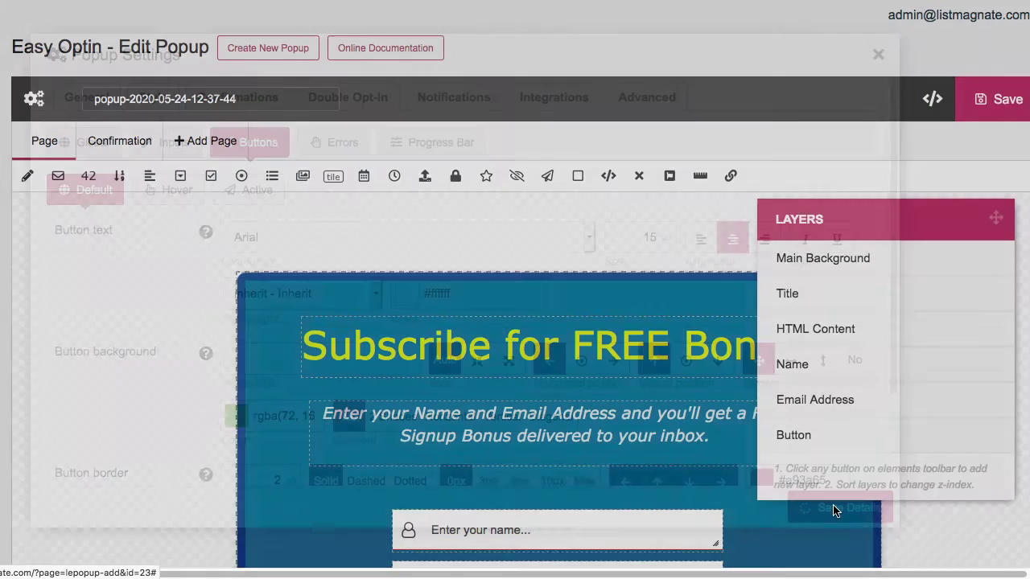
pyautogui.scroll(-5, 629, 438)
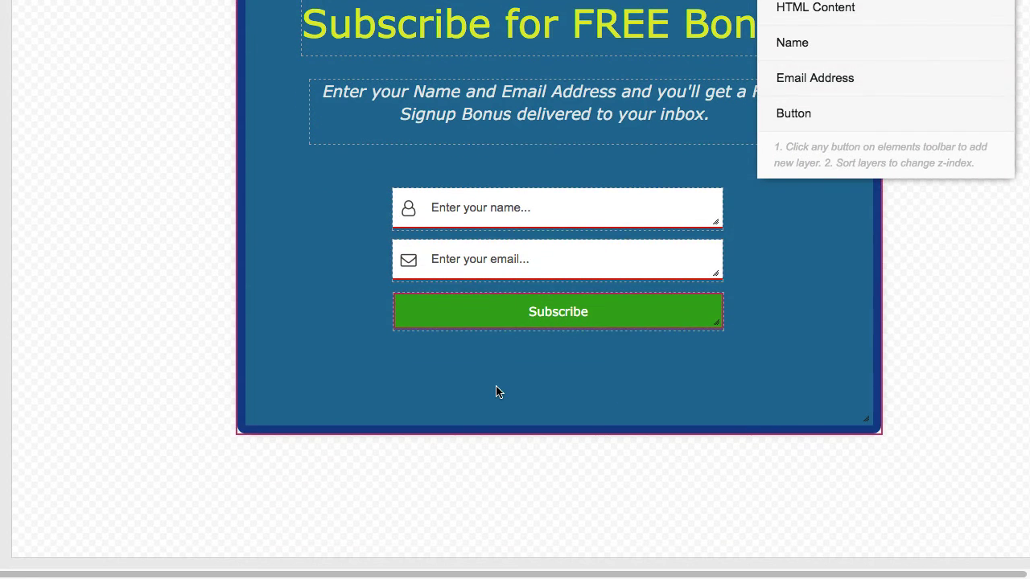
pyautogui.click(492, 319)
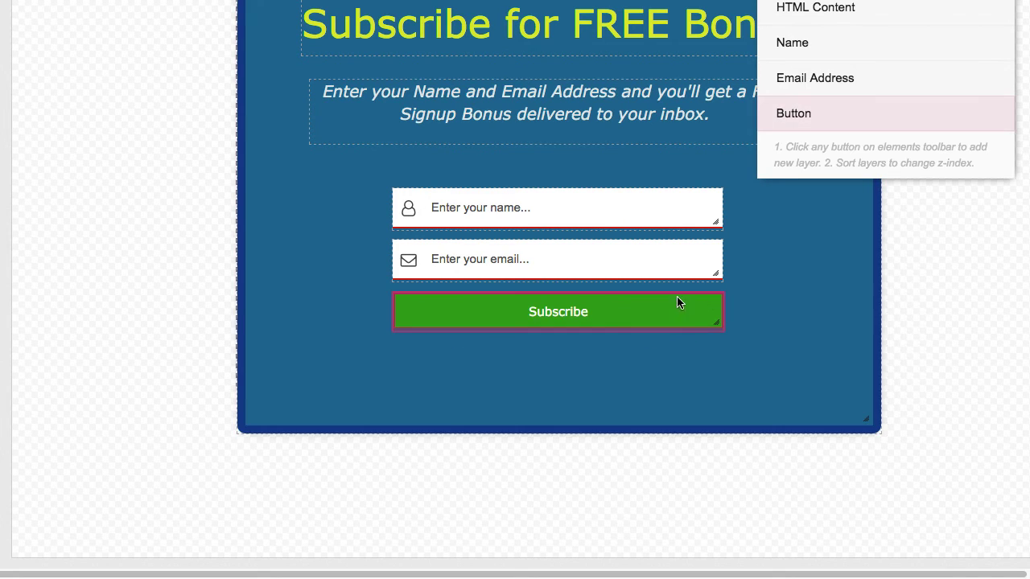
pyautogui.click(365, 330)
pyautogui.click(453, 277)
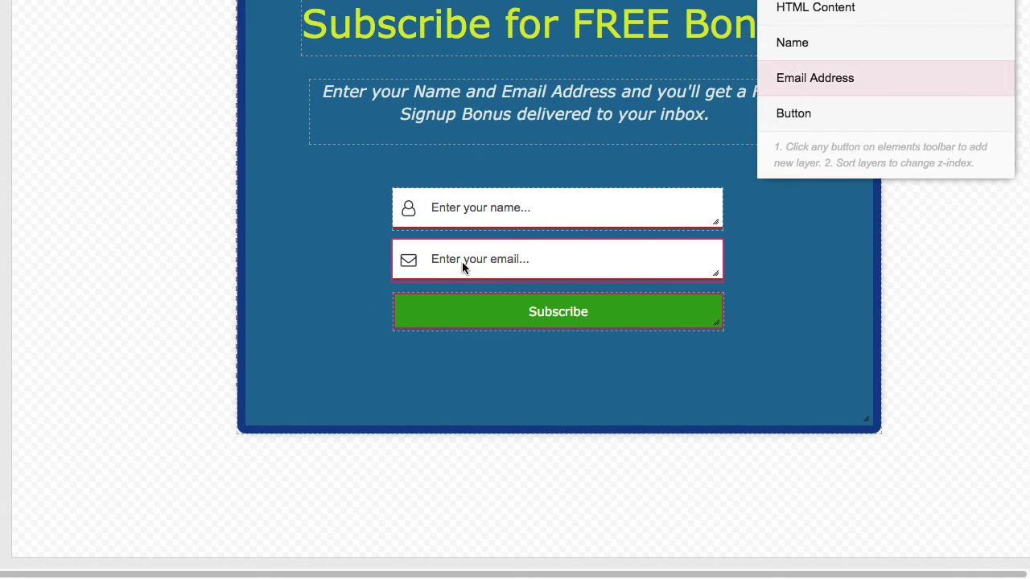
pyautogui.click(337, 391)
pyautogui.click(403, 277)
pyautogui.click(643, 227)
pyautogui.click(366, 332)
pyautogui.scroll(5, 365, 332)
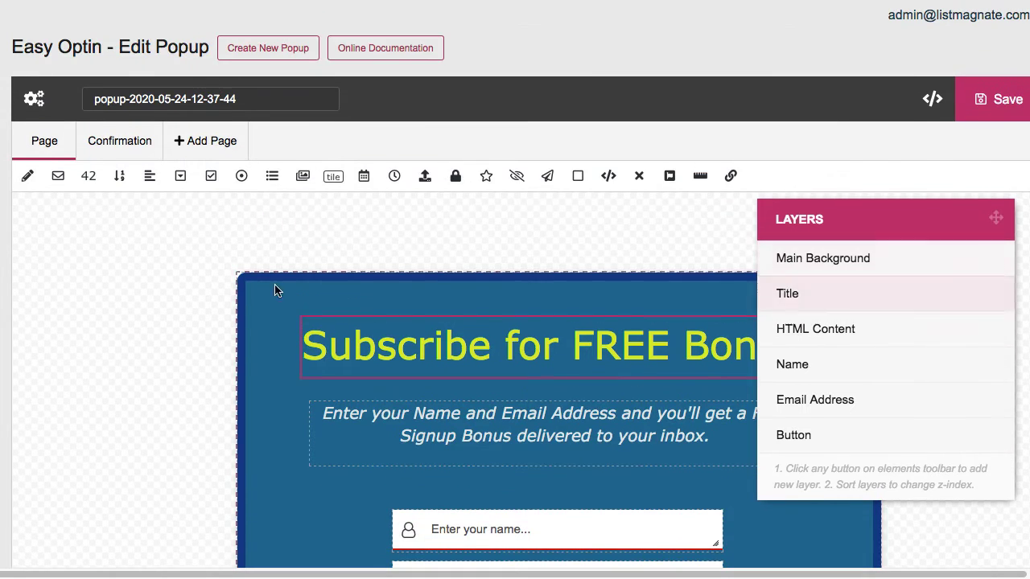
# In Style > Buttons, turn off the button's left and top borders and save the settings
pyautogui.click(34, 100)
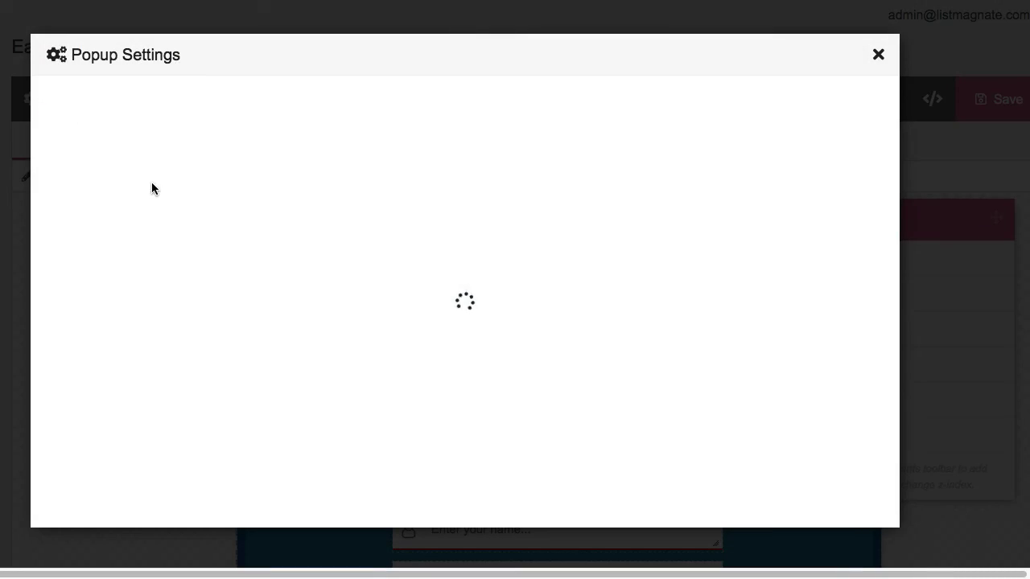
pyautogui.click(161, 102)
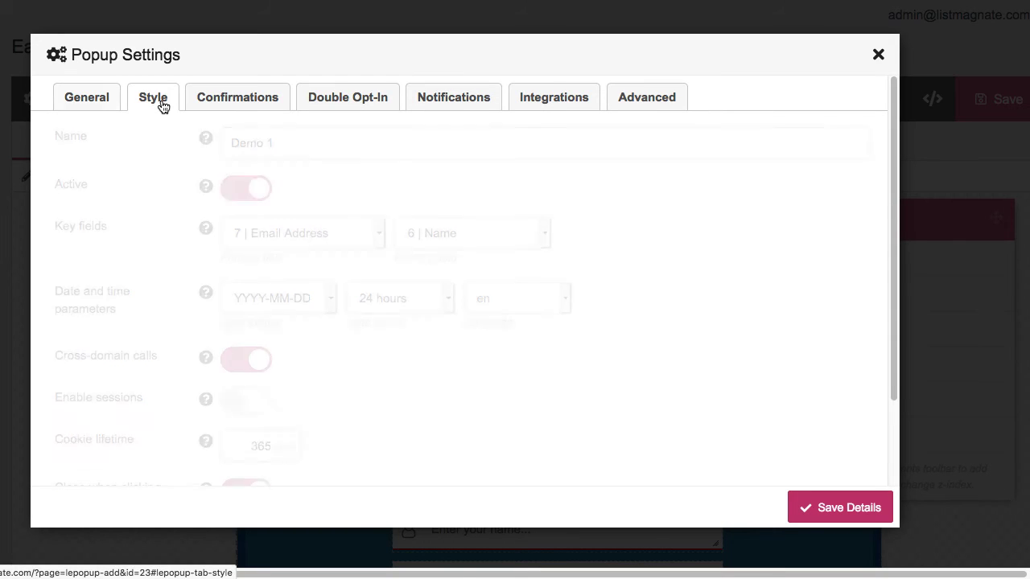
pyautogui.click(248, 140)
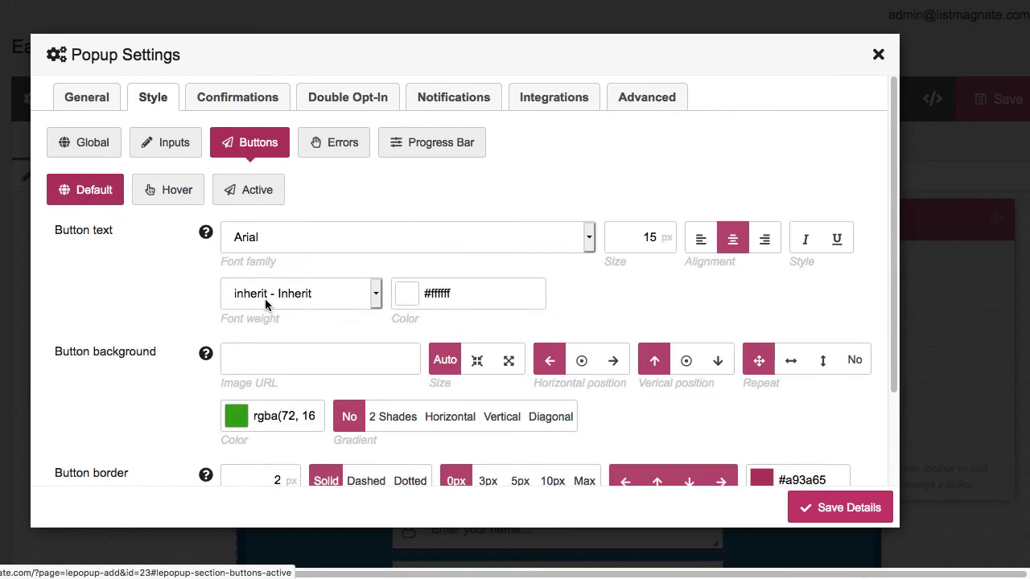
pyautogui.scroll(-3, 298, 330)
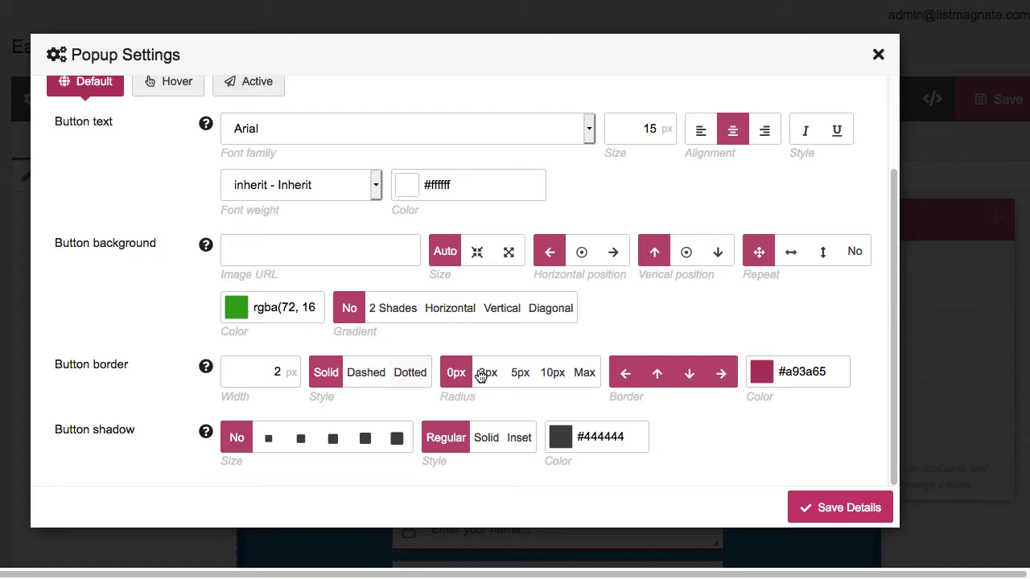
pyautogui.click(625, 373)
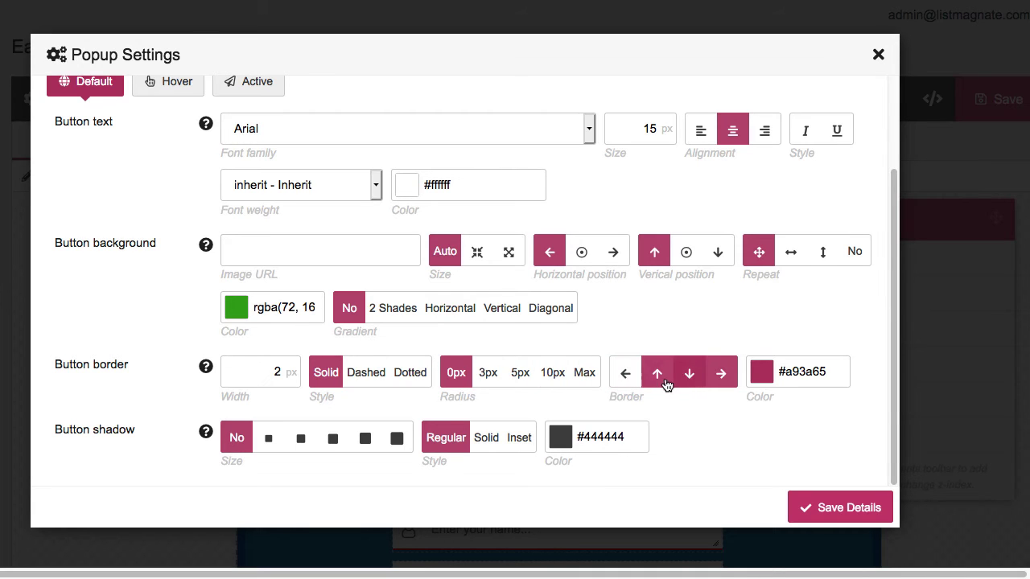
pyautogui.click(666, 383)
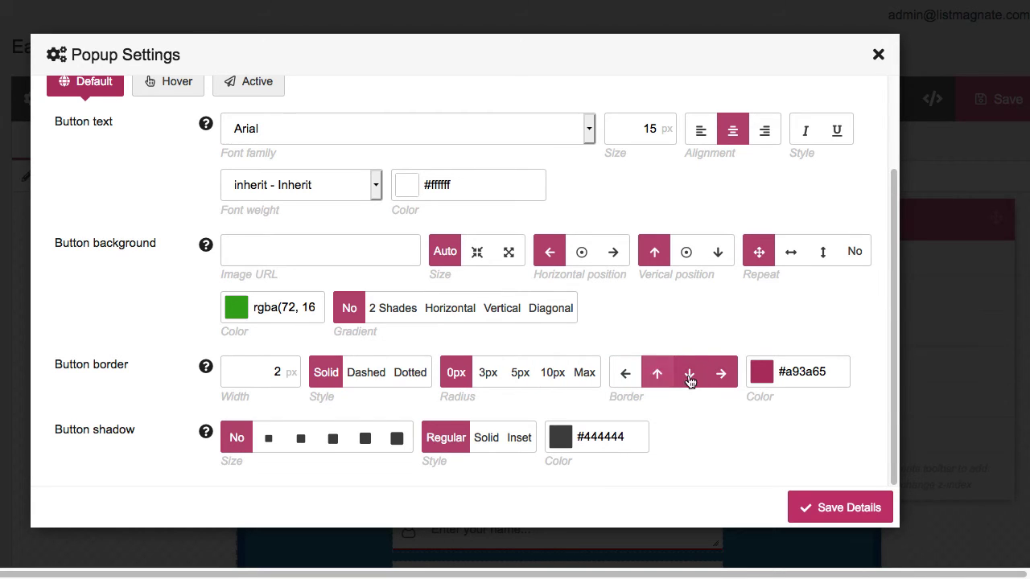
pyautogui.click(839, 509)
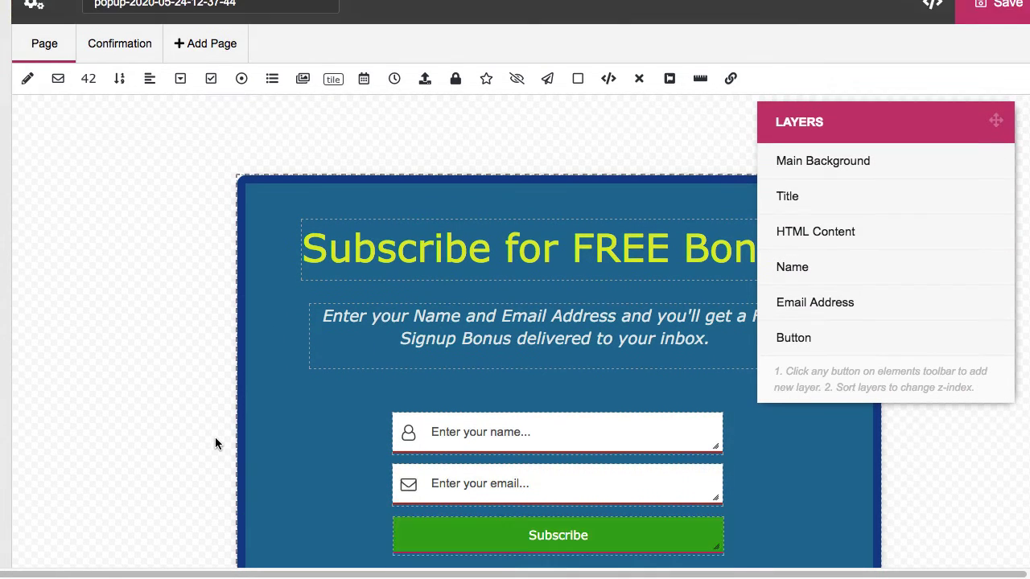
# Save Demo 1, preview it from the Popups list, and reopen it in the editor
pyautogui.scroll(-2, 214, 437)
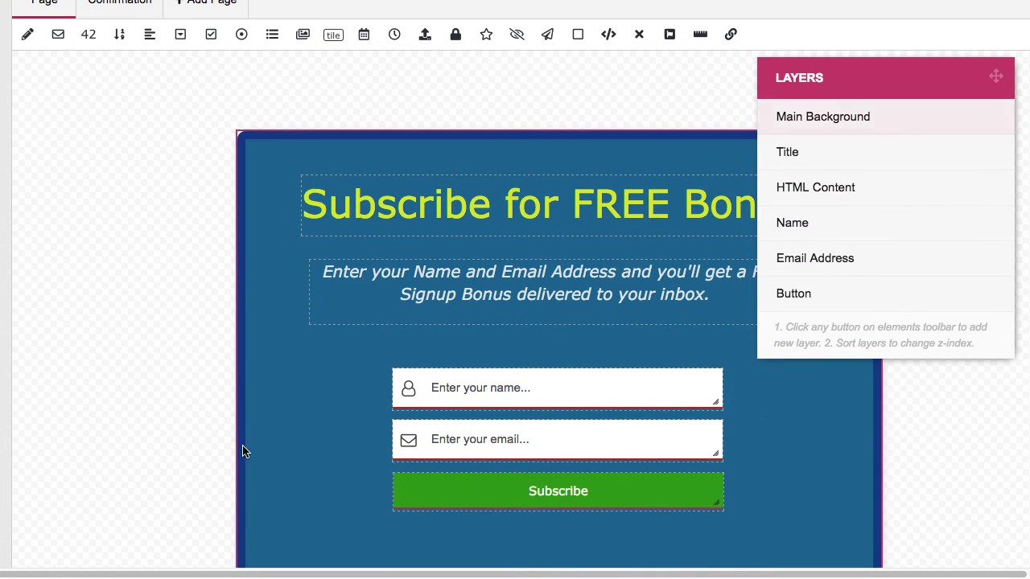
pyautogui.scroll(5, 303, 460)
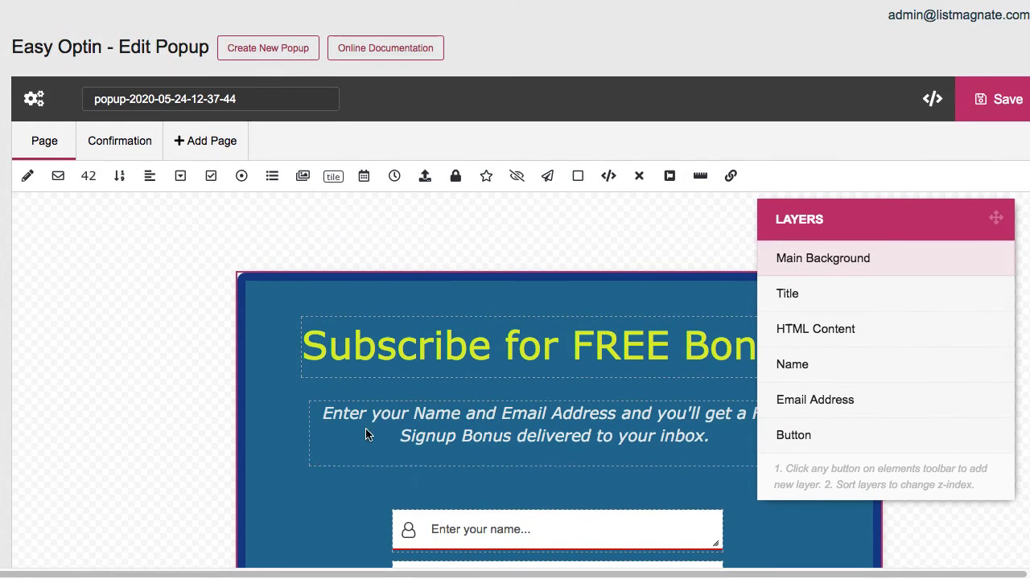
pyautogui.click(979, 101)
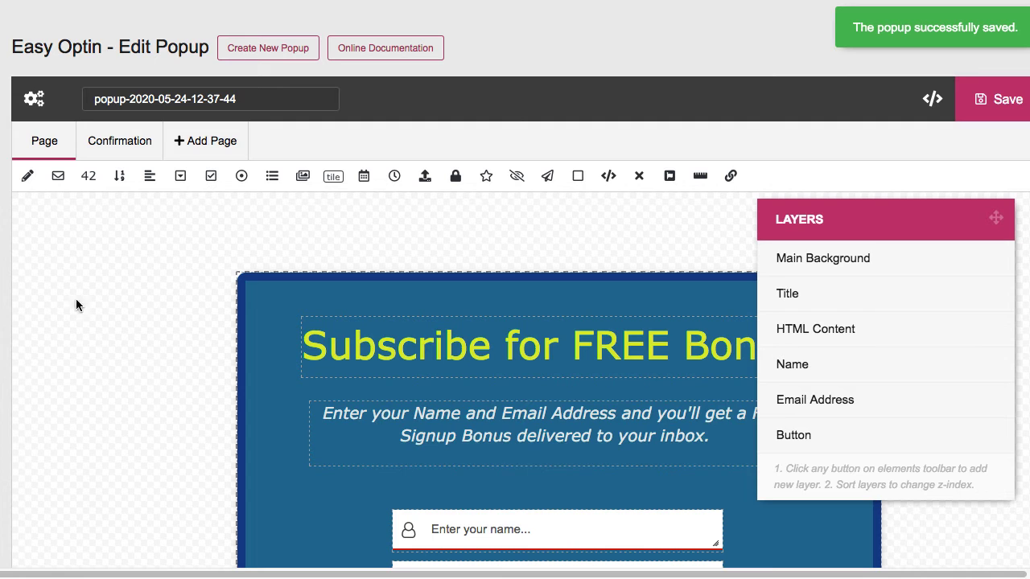
pyautogui.click(2, 138)
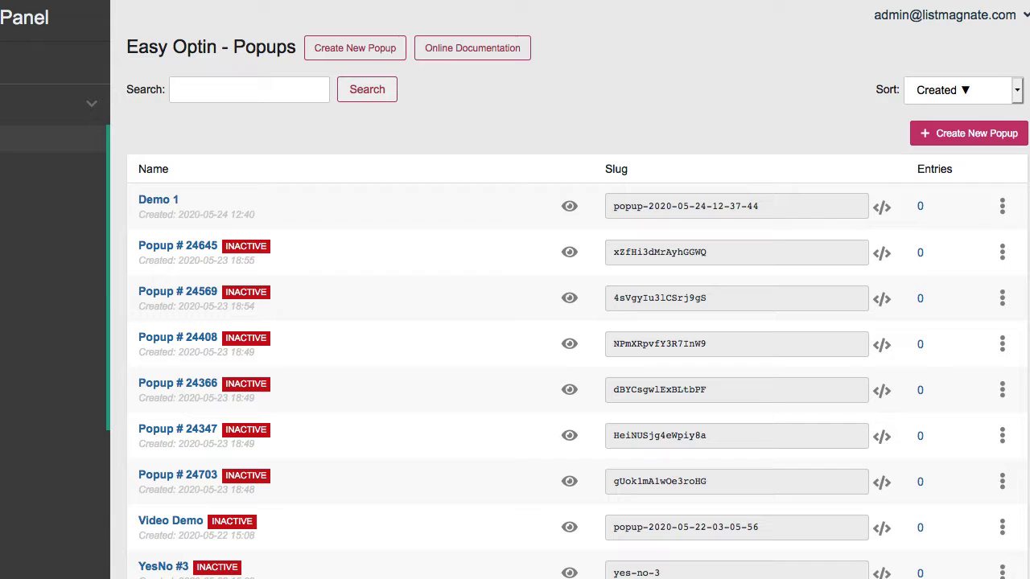
pyautogui.click(568, 208)
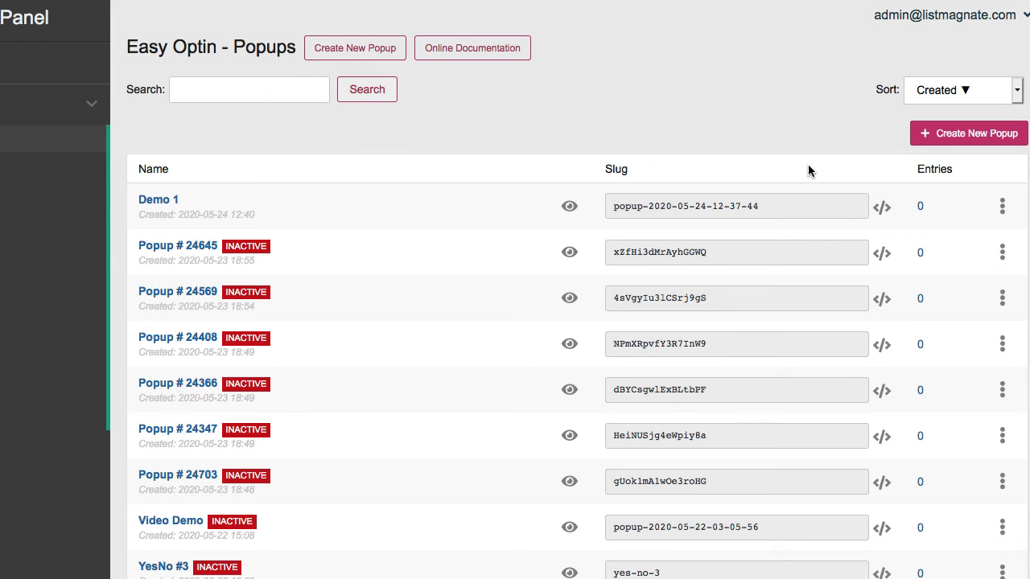
pyautogui.moveTo(1000, 214)
pyautogui.click(971, 236)
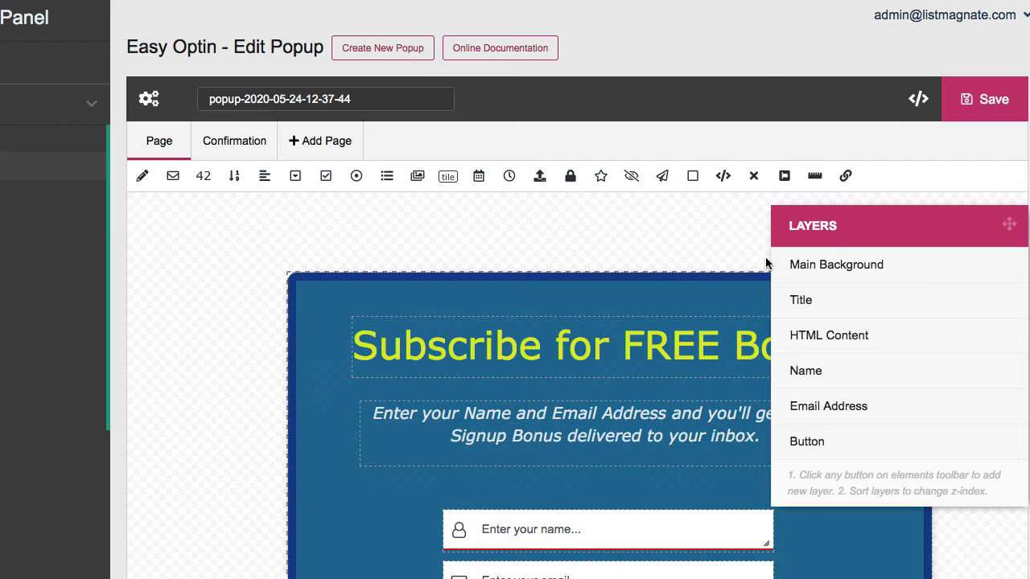
# Add an HTML block, size it as a 465×45 strip beneath Subscribe, and open its settings
pyautogui.scroll(-3, 245, 289)
pyautogui.scroll(-3, 246, 291)
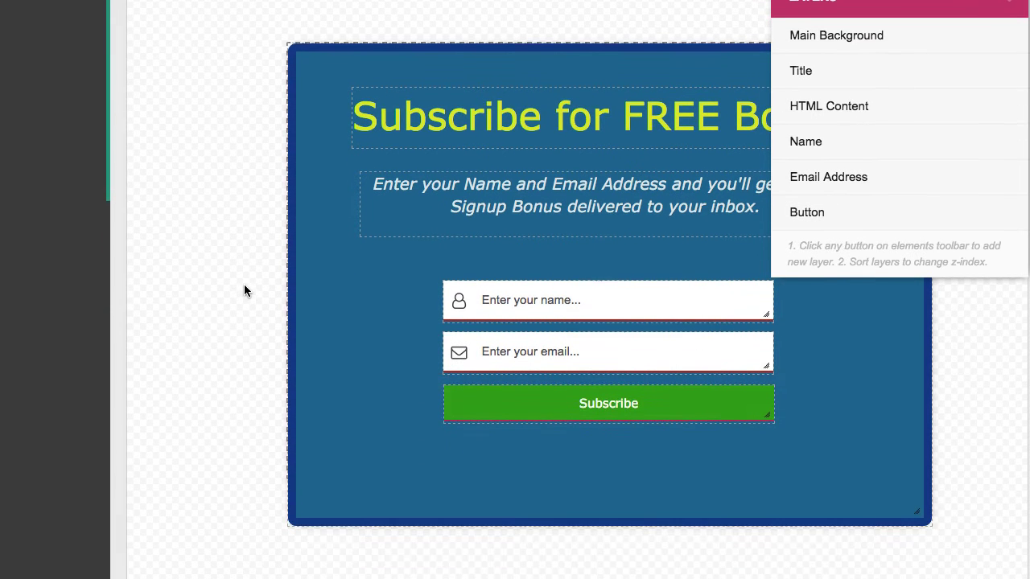
pyautogui.scroll(4, 183, 355)
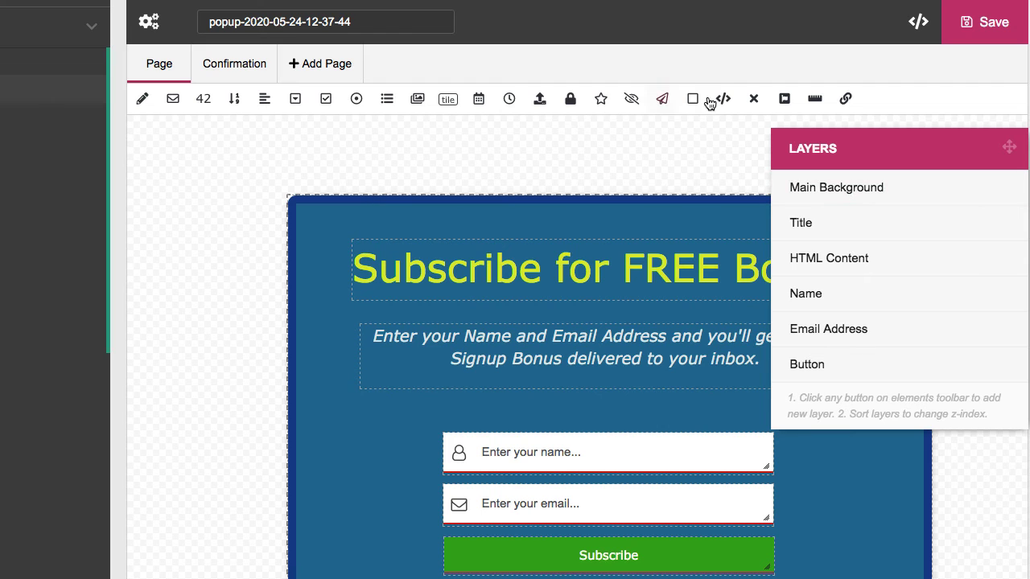
pyautogui.click(723, 99)
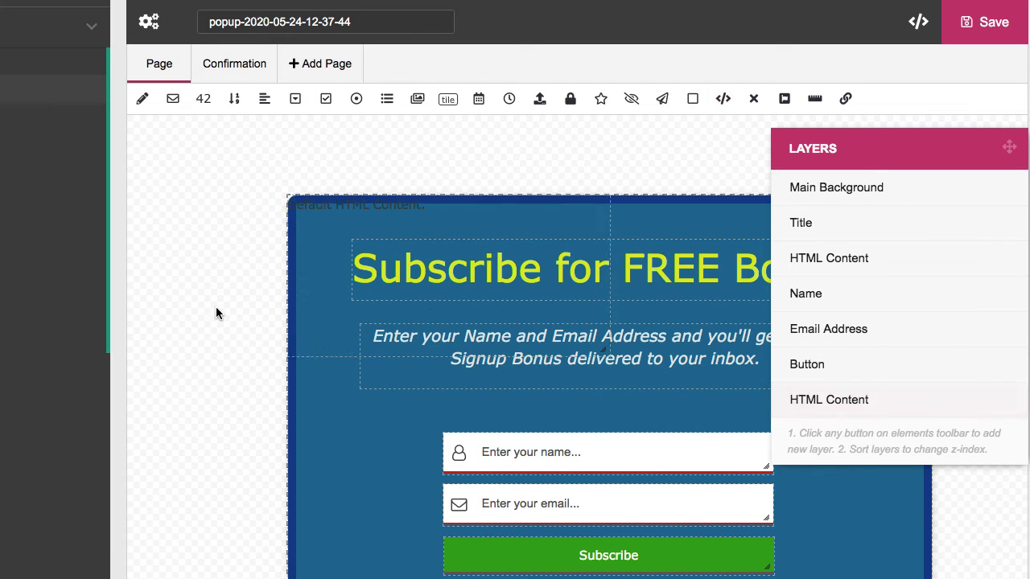
pyautogui.scroll(-5, 217, 310)
pyautogui.moveTo(338, 67); pyautogui.dragTo(461, 373)
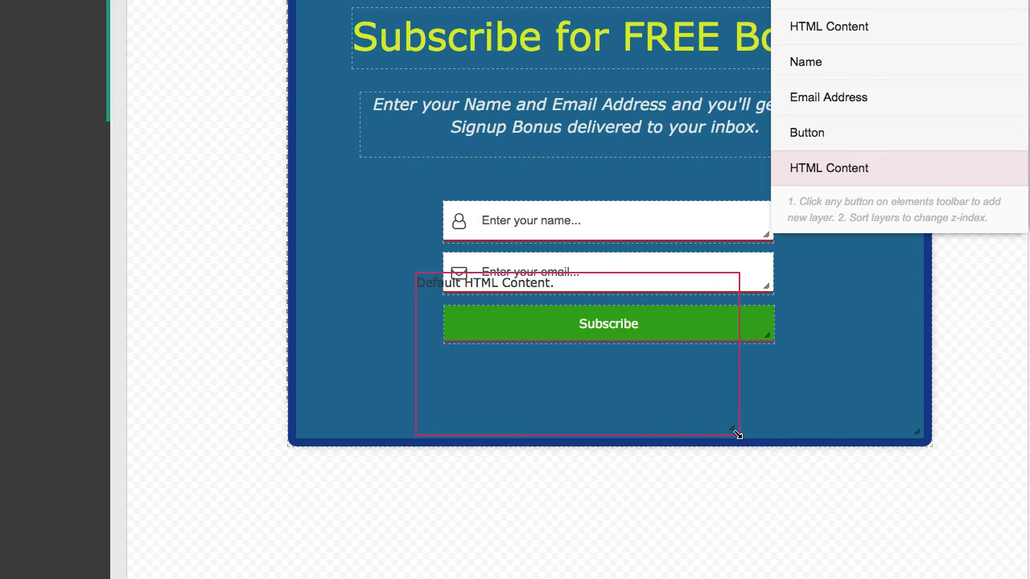
pyautogui.moveTo(735, 432); pyautogui.dragTo(790, 311)
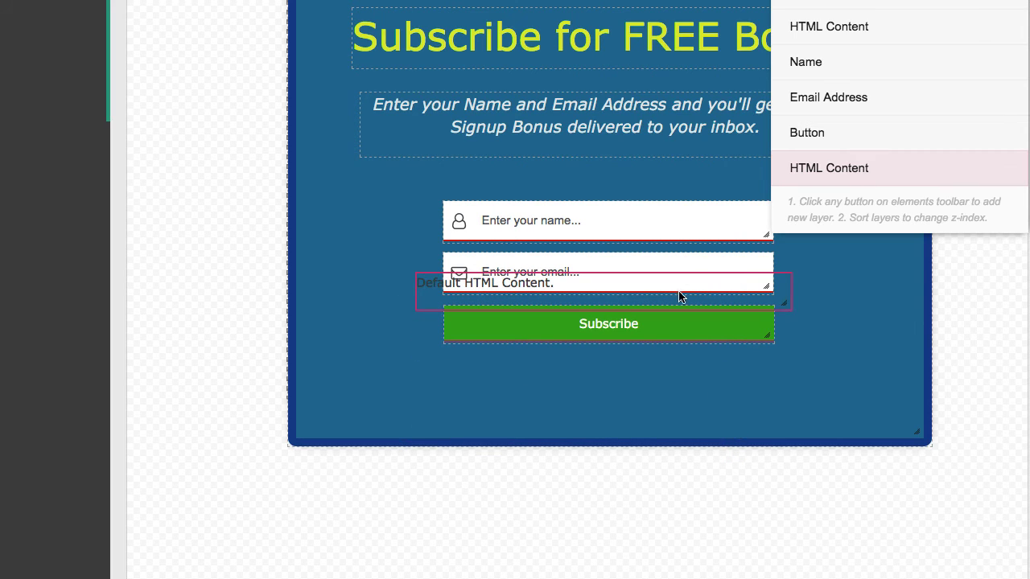
pyautogui.moveTo(681, 296); pyautogui.dragTo(678, 393)
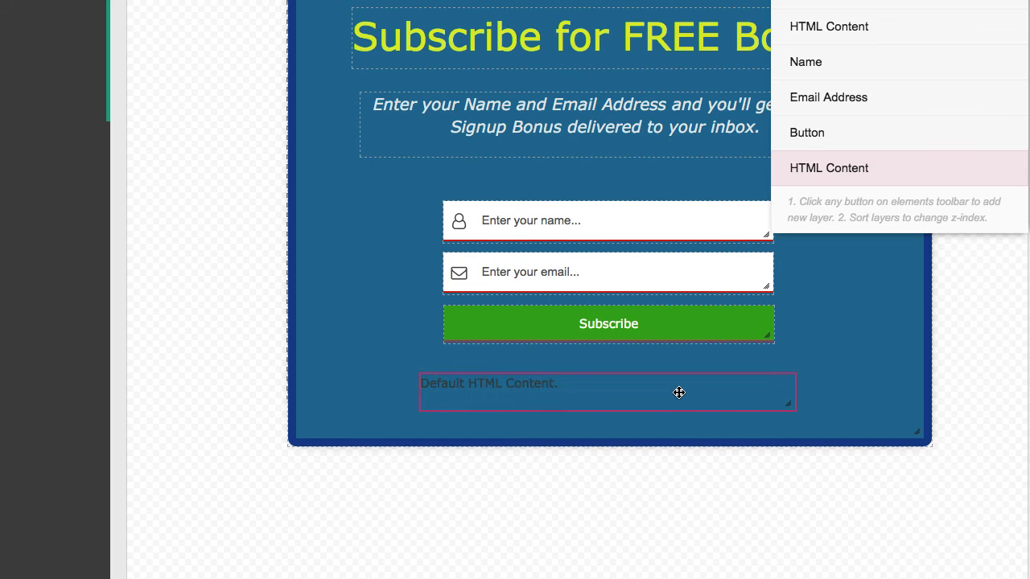
pyautogui.scroll(1, 322, 340)
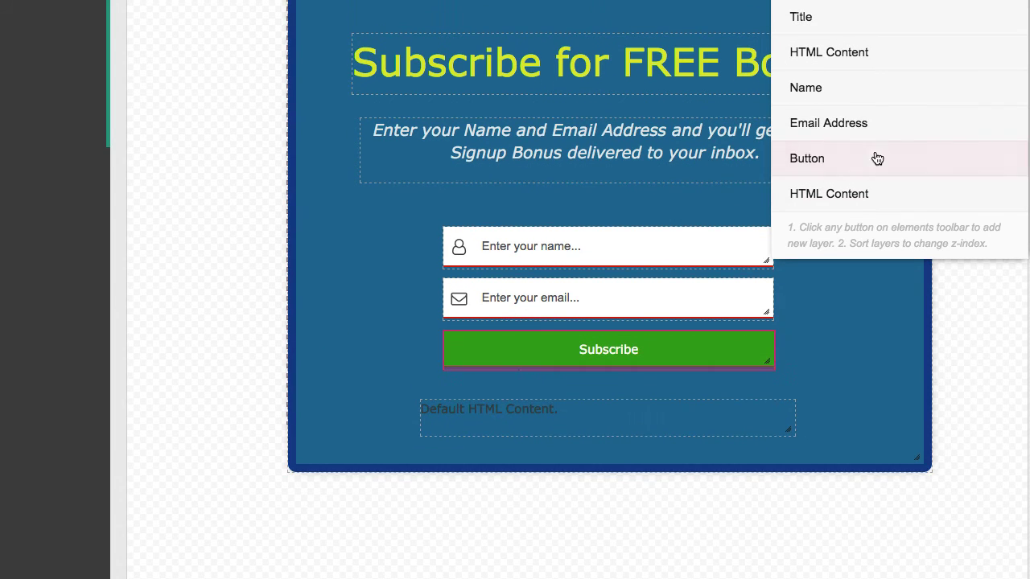
pyautogui.click(857, 202)
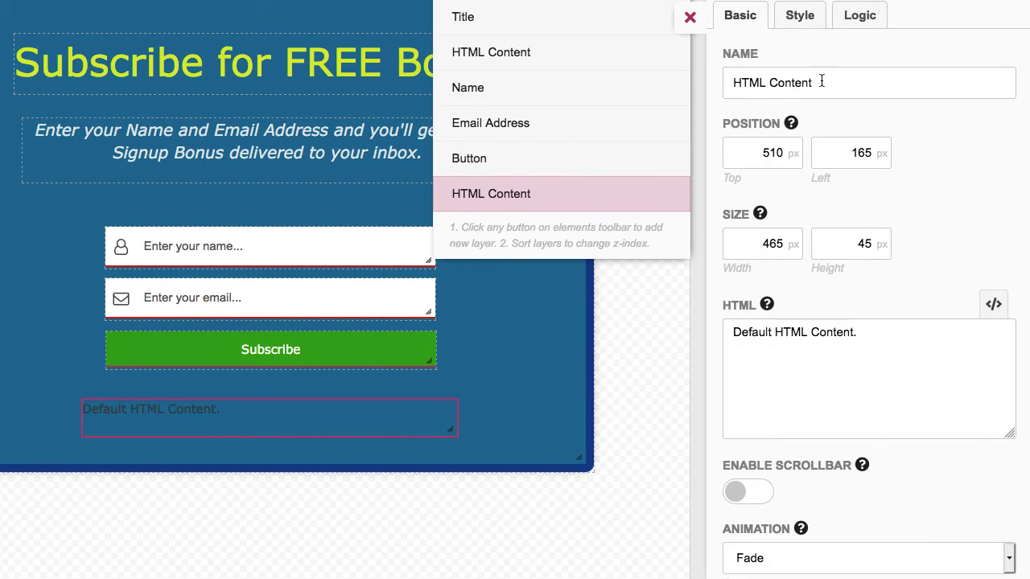
# Name the HTML block 'Privacy' and set its text to 'We do not share your information. Your email is not shared.'
pyautogui.moveTo(821, 81); pyautogui.dragTo(654, 78)
pyautogui.write('Privacy')
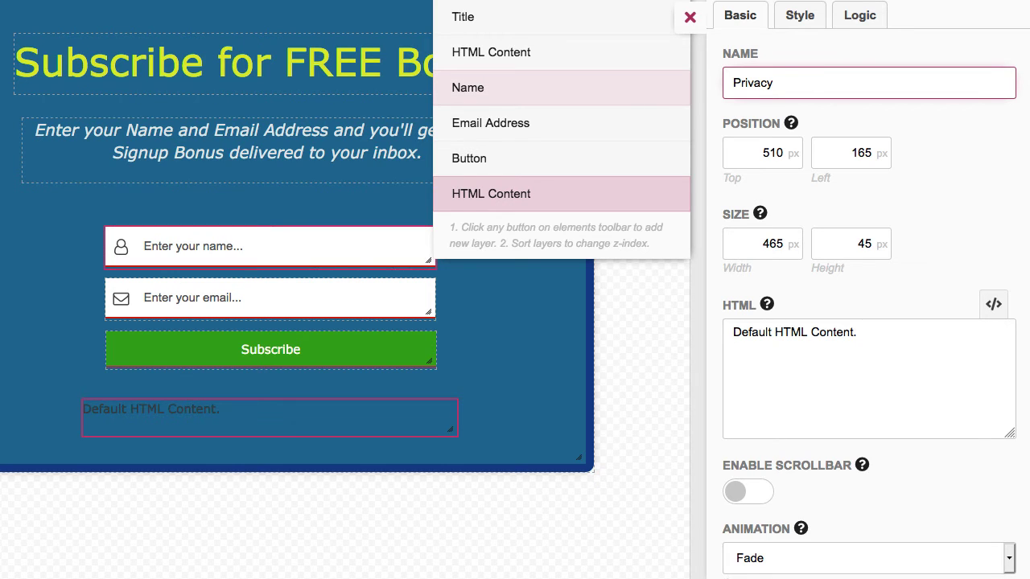
pyautogui.click(884, 333)
pyautogui.moveTo(885, 333); pyautogui.dragTo(698, 339)
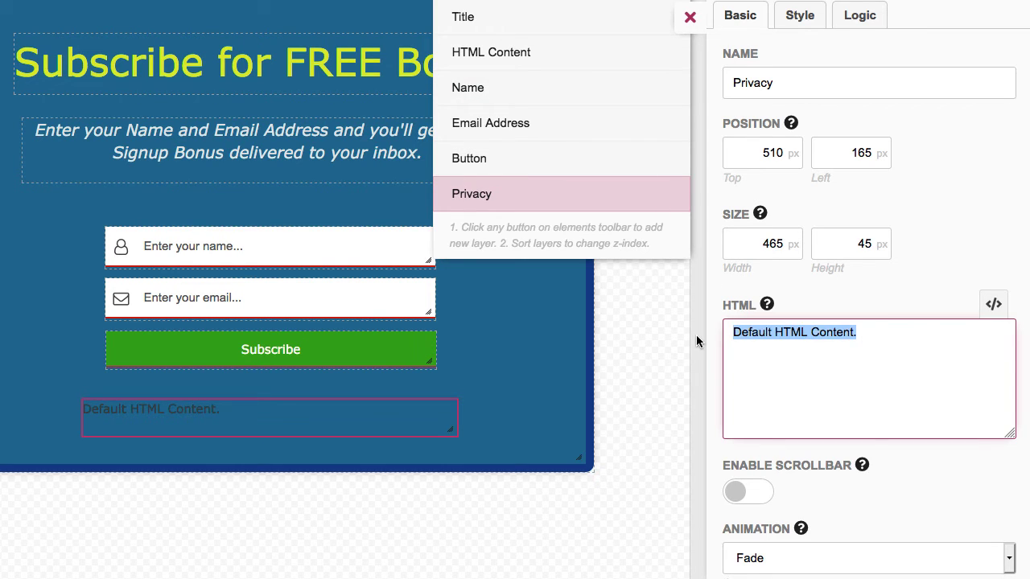
pyautogui.write('We do not share your')
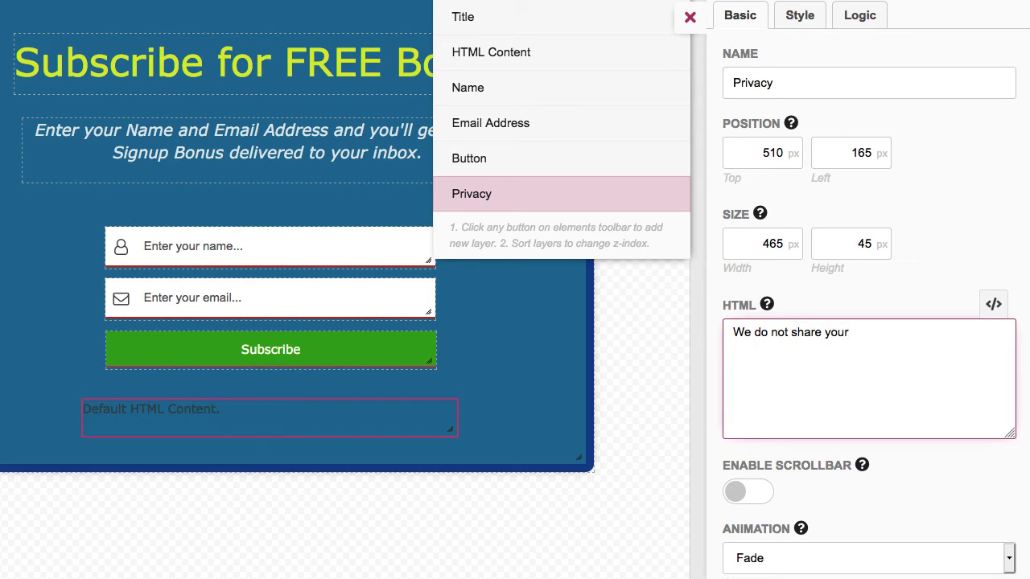
pyautogui.write(' information. Your email')
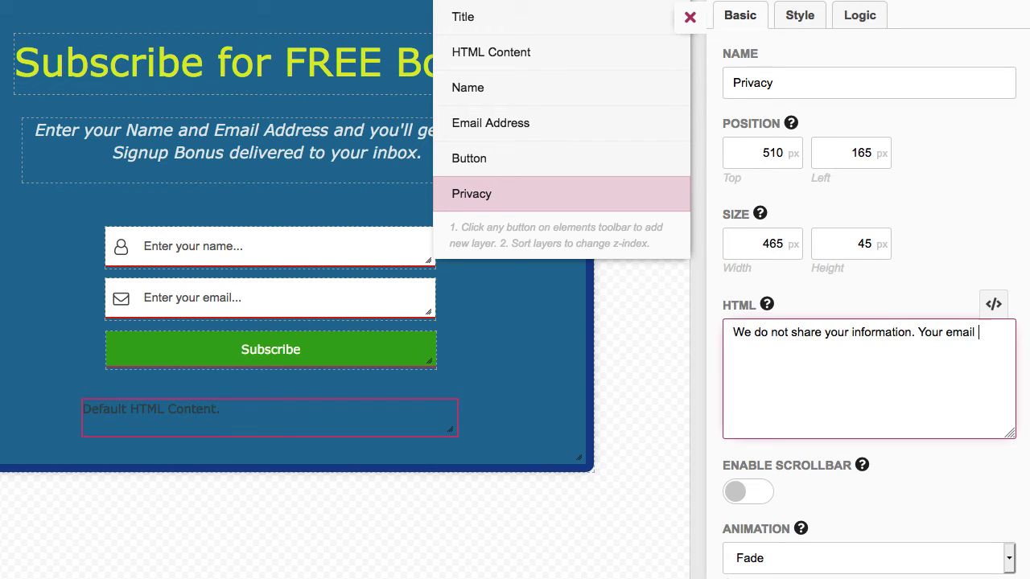
pyautogui.write(' is not shared.')
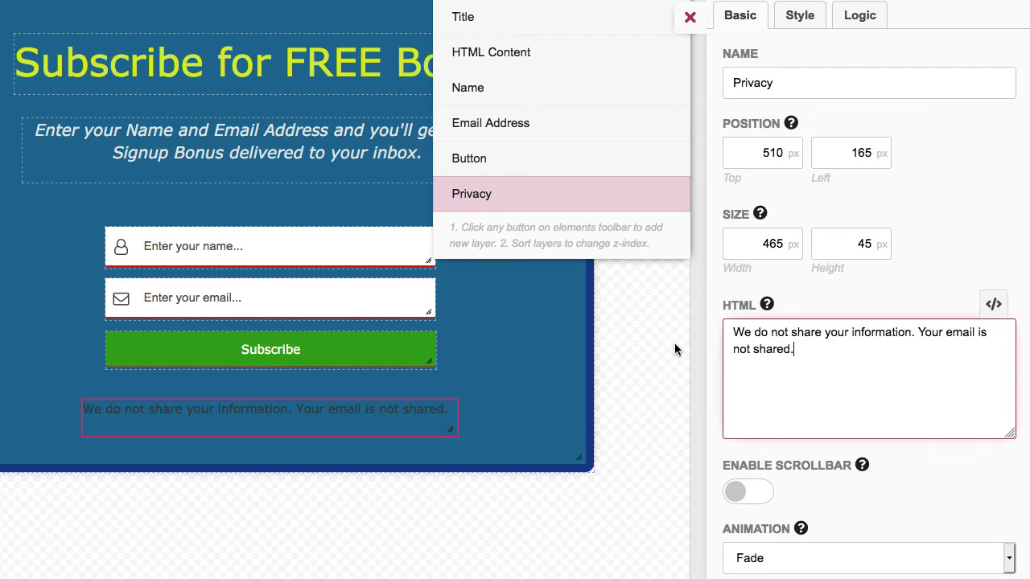
pyautogui.click(800, 17)
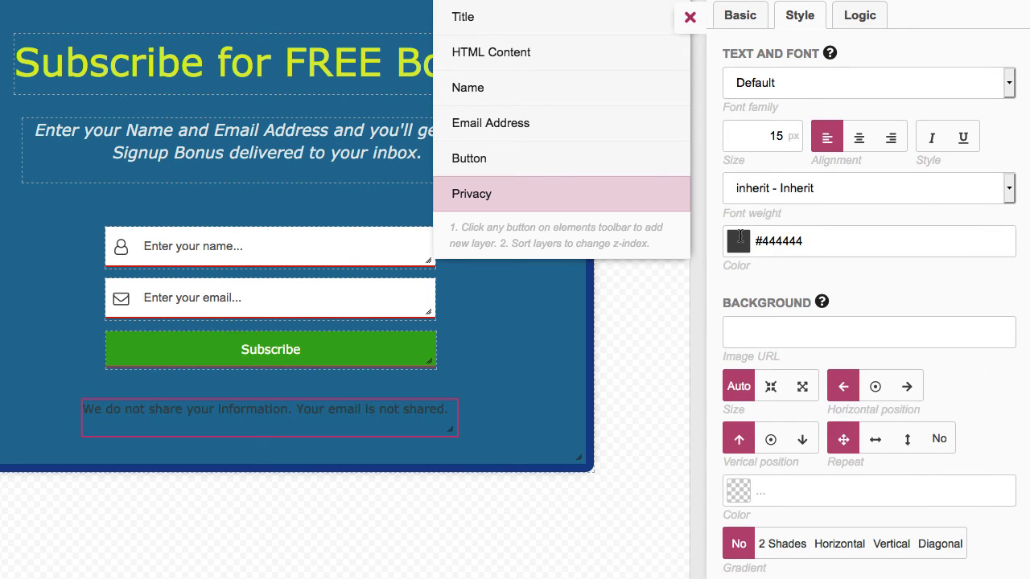
# Lighten the privacy text to pale grey and make it italic
pyautogui.click(757, 242)
pyautogui.moveTo(869, 291); pyautogui.dragTo(859, 276)
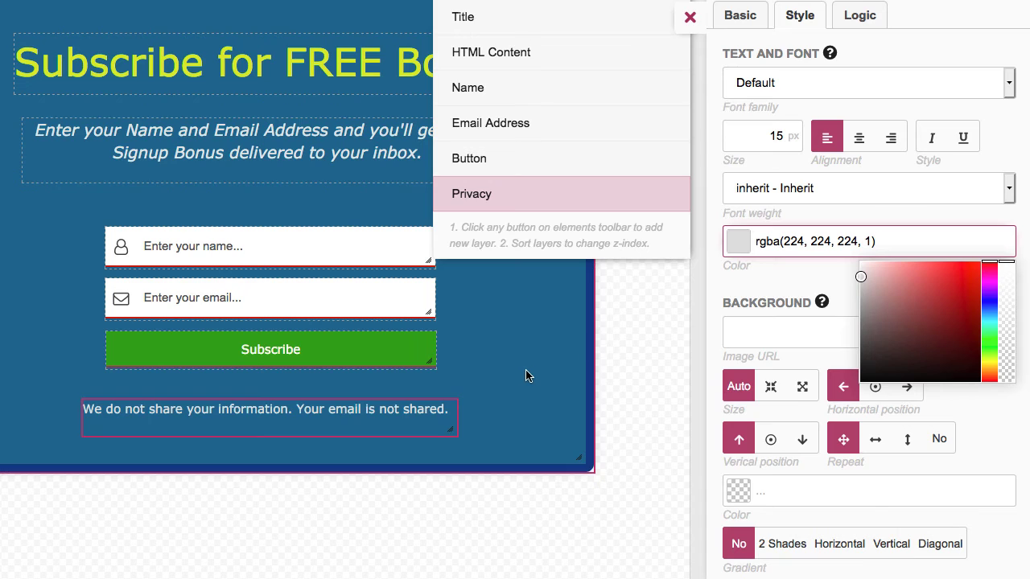
pyautogui.moveTo(767, 136); pyautogui.dragTo(792, 136)
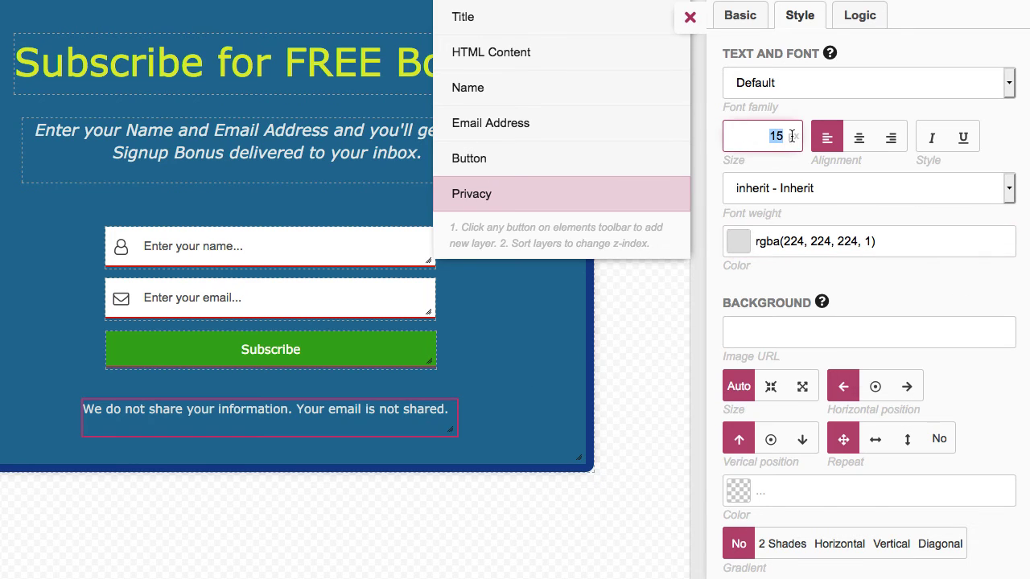
pyautogui.write('4')
pyautogui.click(931, 141)
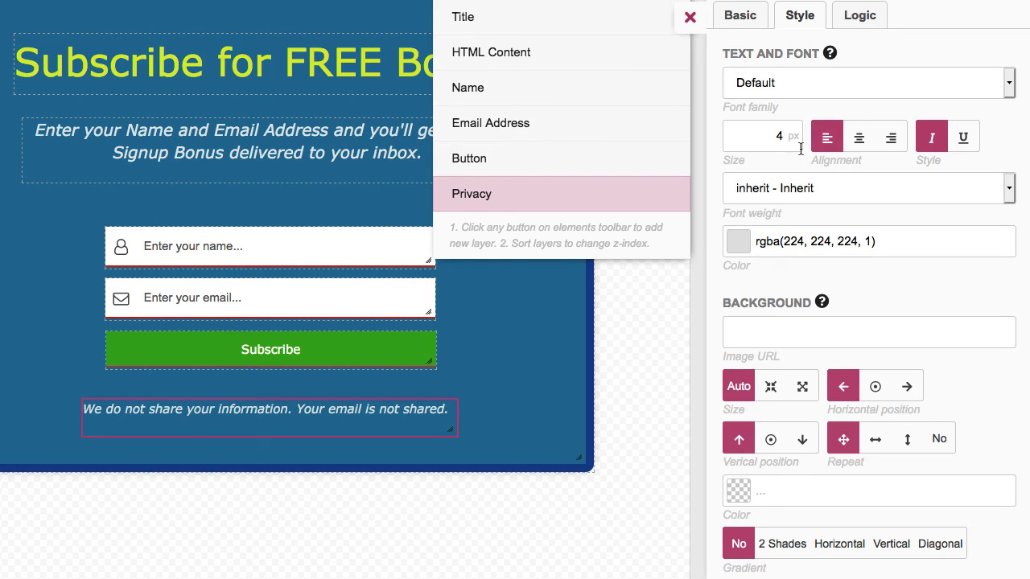
# Set the privacy text size to 13 px and nudge the note slightly right
pyautogui.moveTo(768, 134); pyautogui.dragTo(797, 135)
pyautogui.write('14')
pyautogui.click(654, 305)
pyautogui.doubleClick(774, 136)
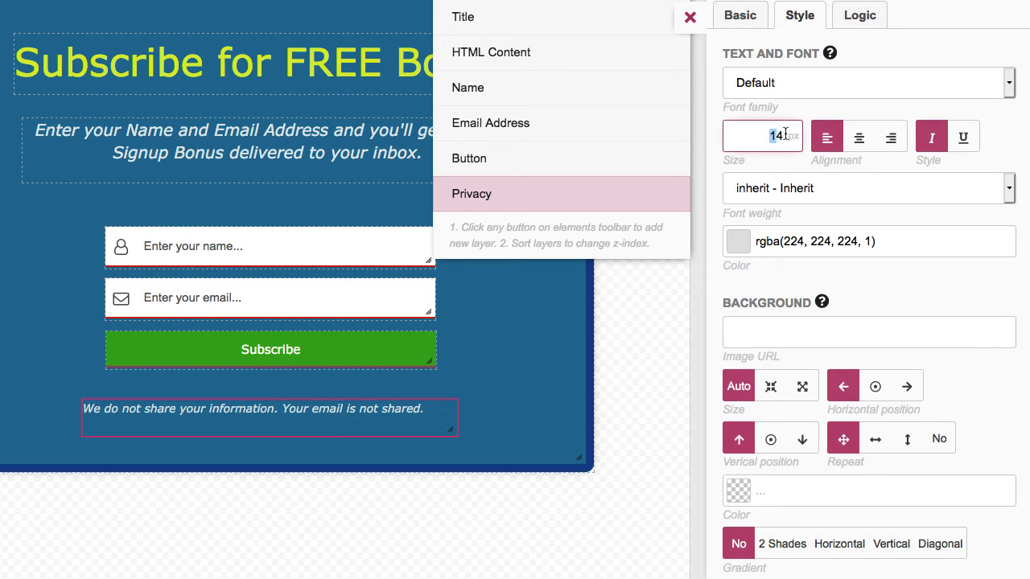
pyautogui.write('13')
pyautogui.click(669, 297)
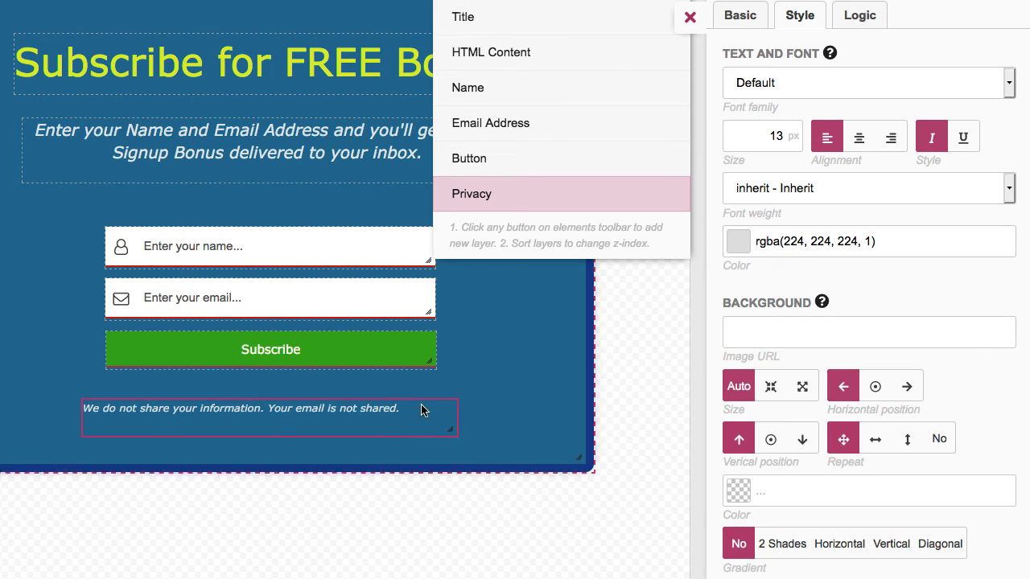
pyautogui.moveTo(417, 411); pyautogui.dragTo(429, 407)
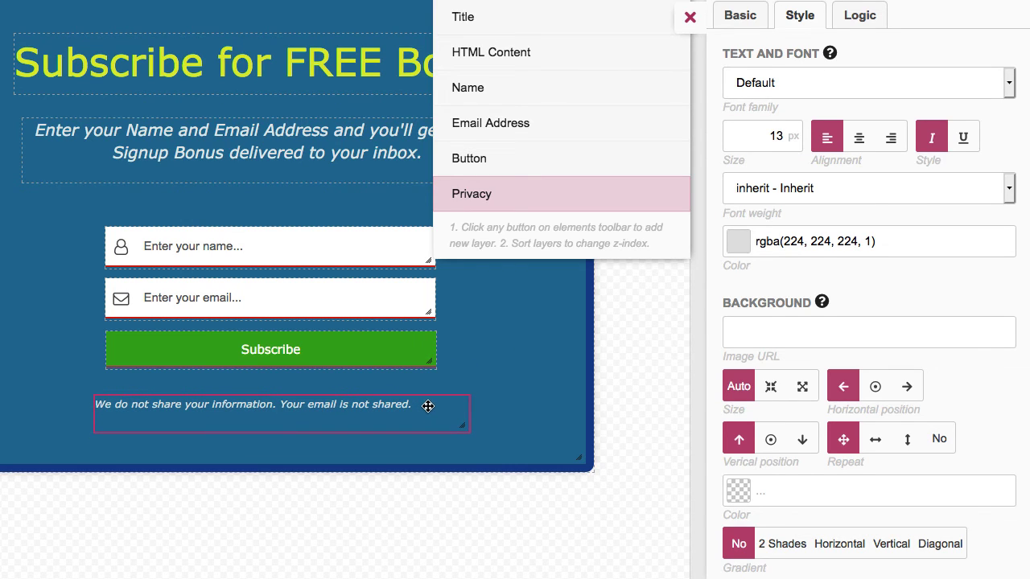
pyautogui.click(690, 24)
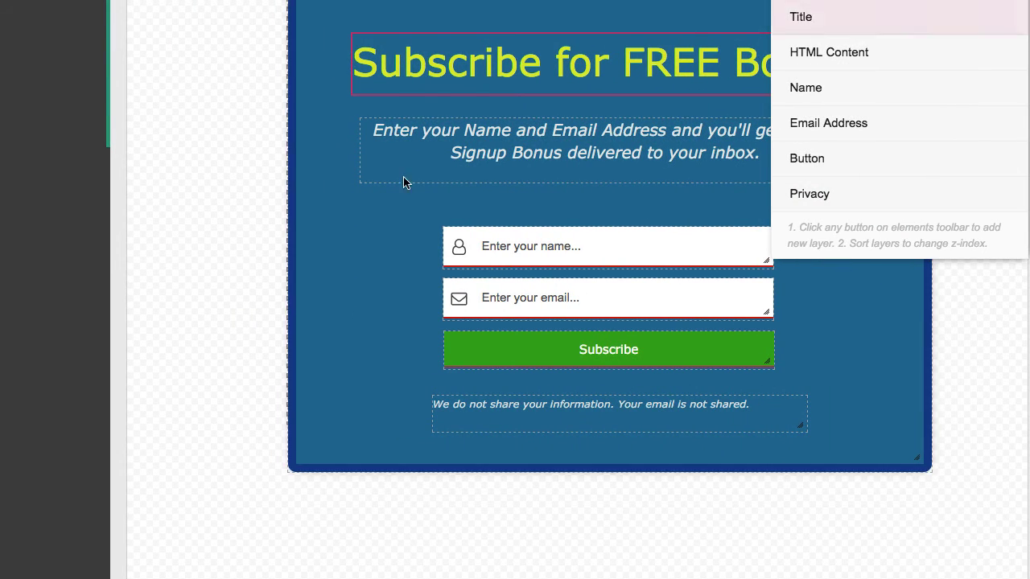
pyautogui.scroll(5, 200, 306)
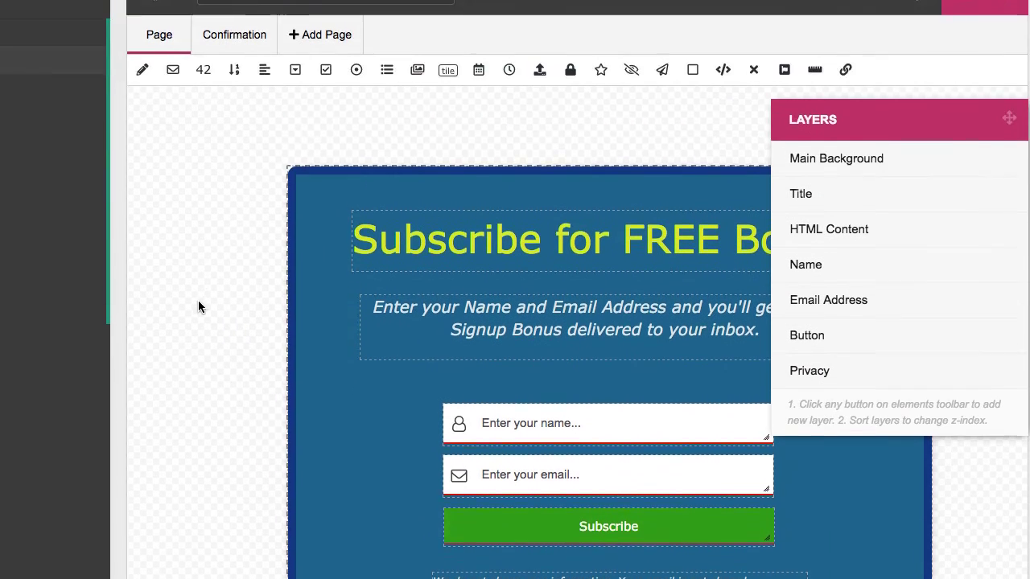
pyautogui.scroll(3, 200, 305)
pyautogui.click(148, 98)
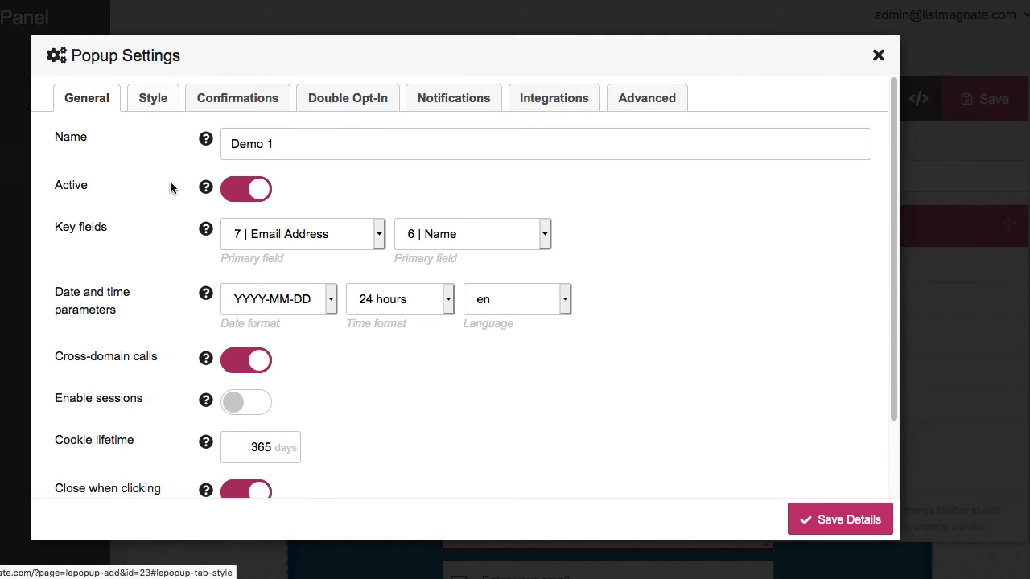
pyautogui.click(244, 103)
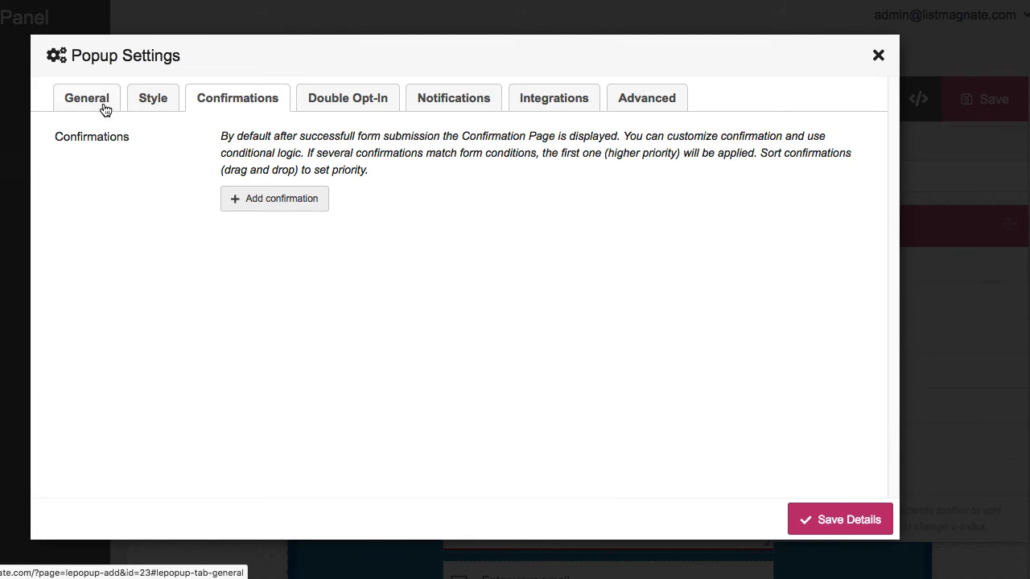
pyautogui.click(877, 56)
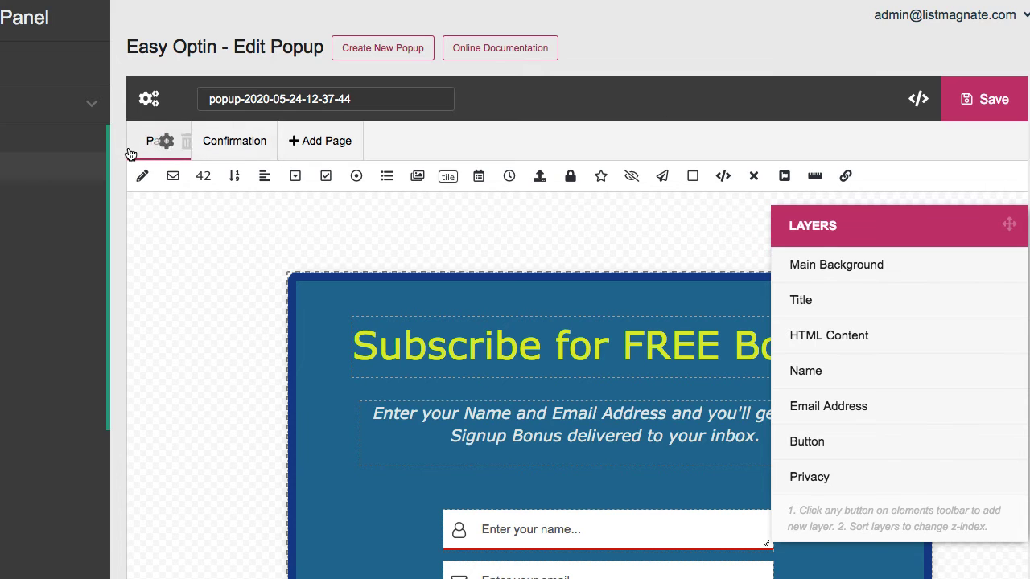
# Inspect the HTML of the Confirmation page's green Thank you box, then close its settings
pyautogui.click(230, 152)
pyautogui.click(529, 382)
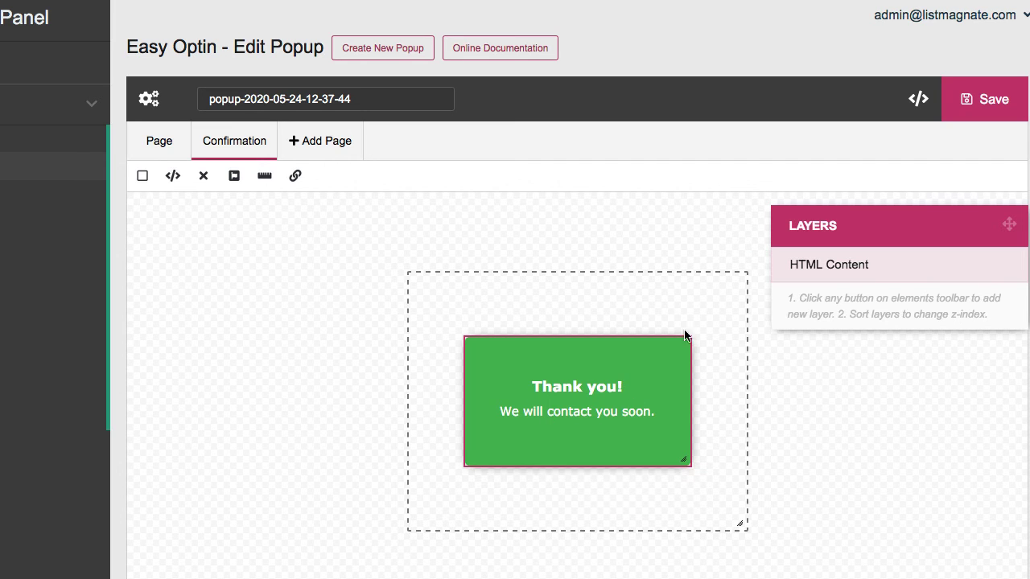
pyautogui.click(793, 268)
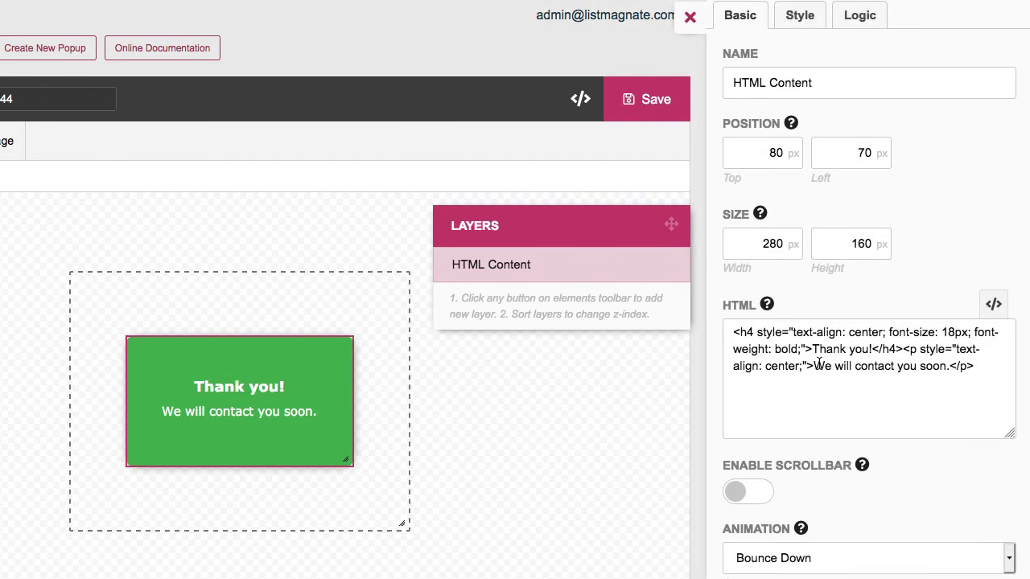
pyautogui.moveTo(816, 366); pyautogui.dragTo(895, 366)
pyautogui.click(623, 400)
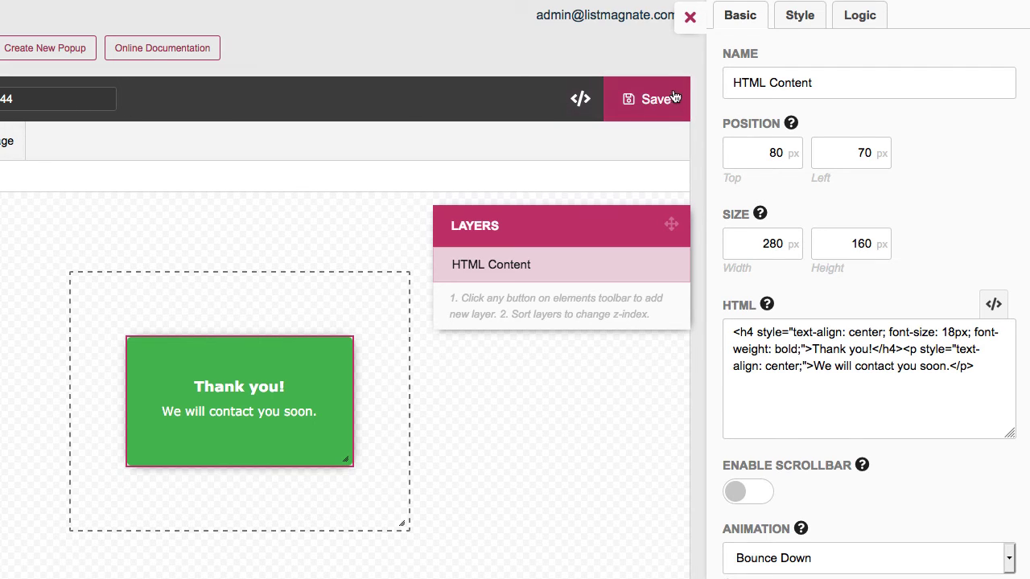
pyautogui.click(688, 19)
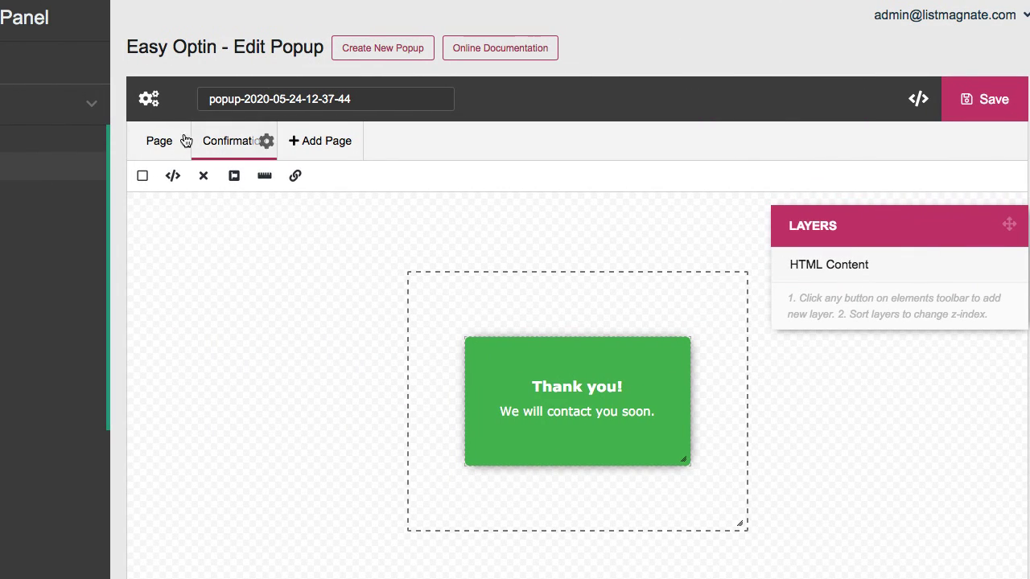
pyautogui.click(155, 97)
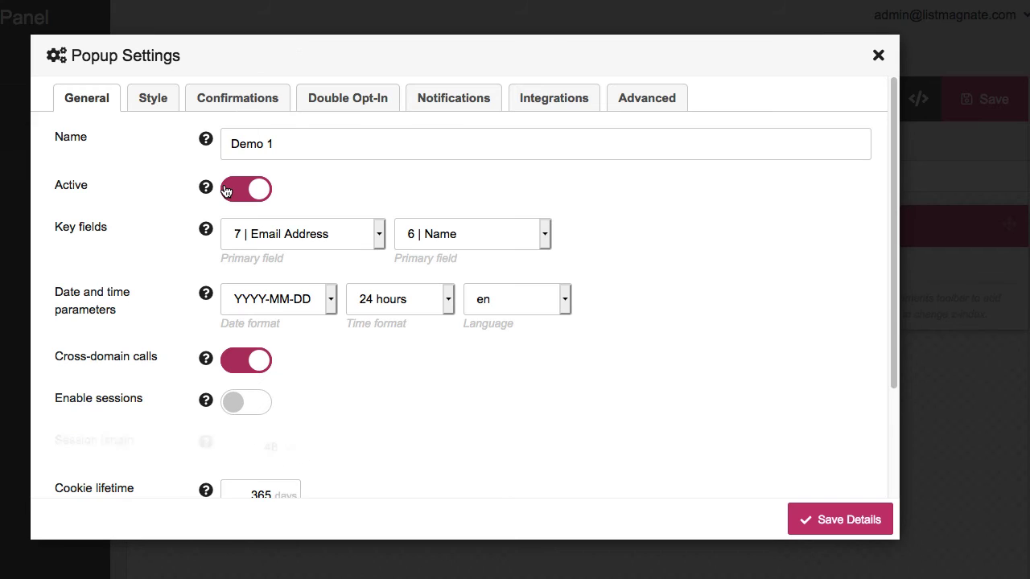
# Add a trial Close-type confirmation rule, review its type options, then delete it
pyautogui.click(244, 106)
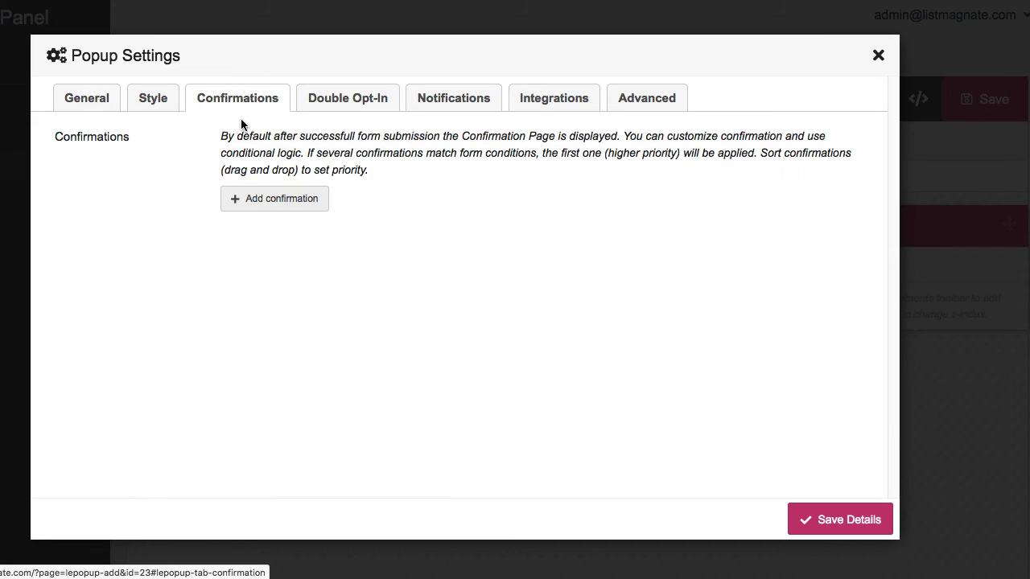
pyautogui.click(253, 197)
pyautogui.click(255, 196)
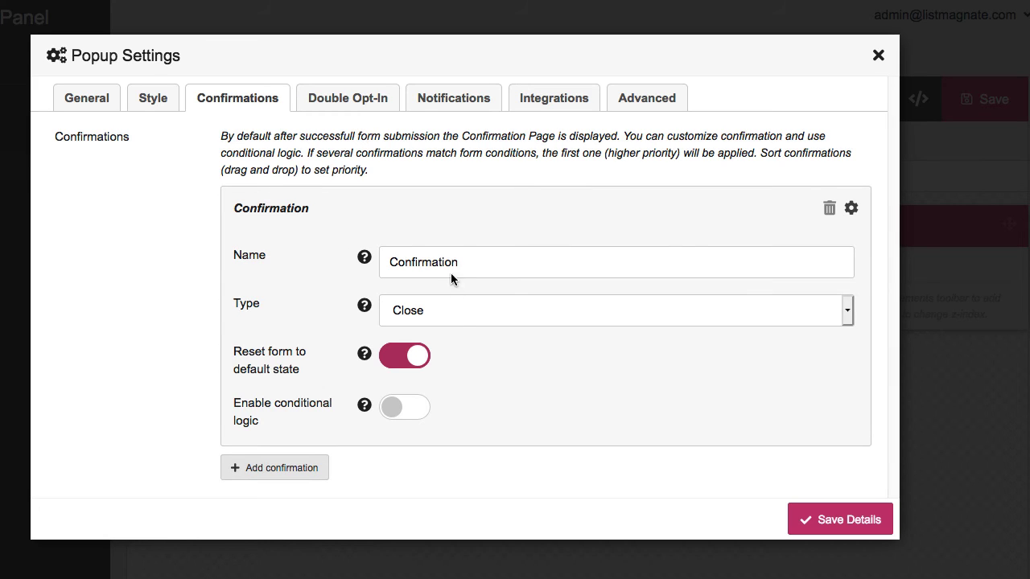
pyautogui.click(455, 310)
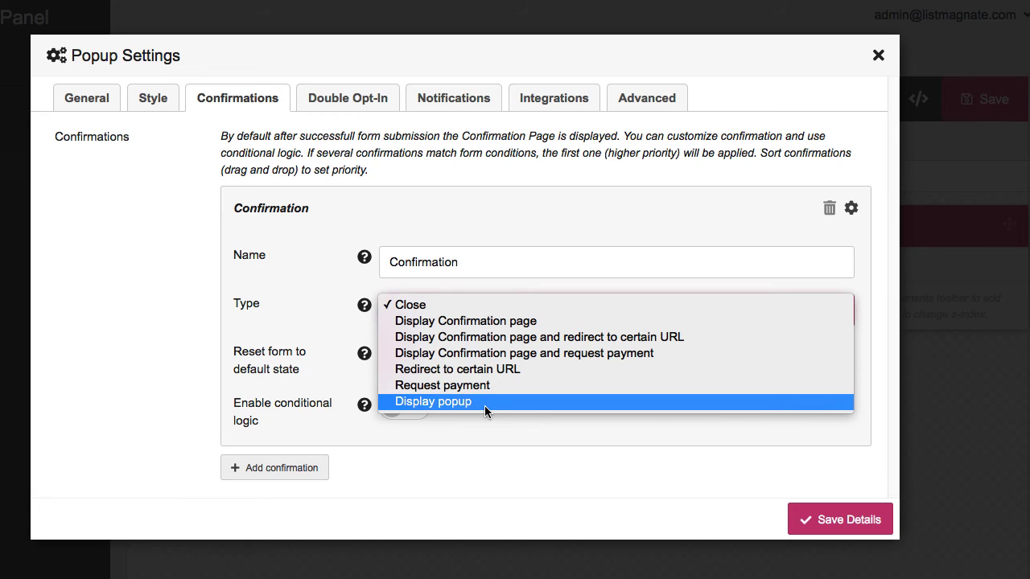
pyautogui.click(85, 406)
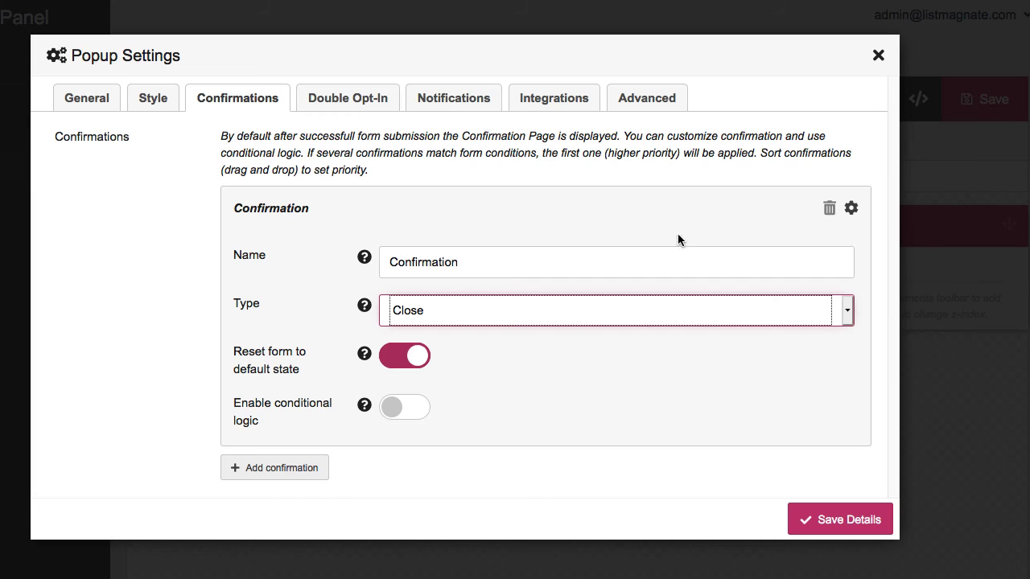
pyautogui.click(829, 210)
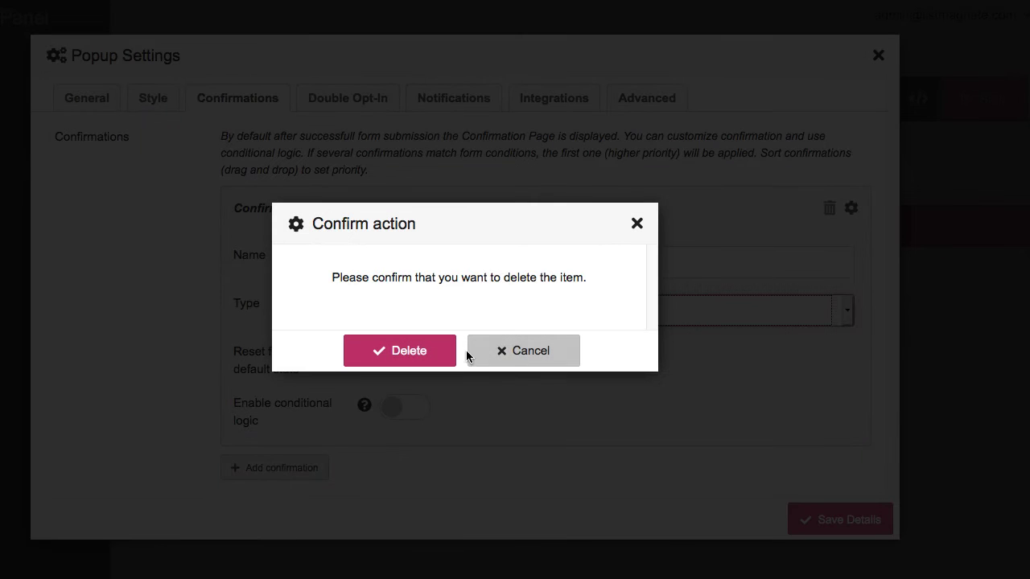
pyautogui.click(444, 354)
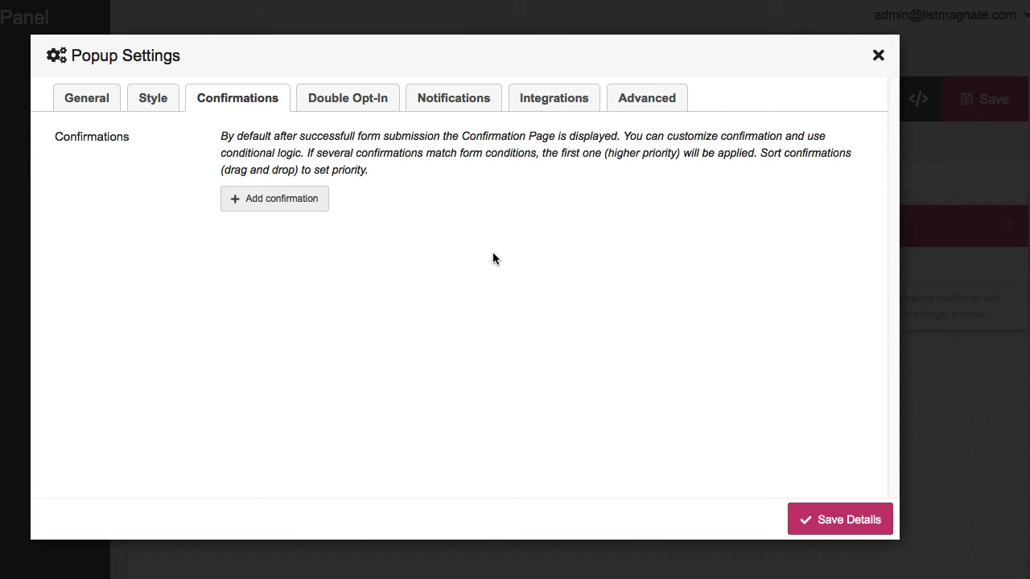
# Toggle double opt-in on and back off, then review the Notifications and Integrations options
pyautogui.click(331, 99)
pyautogui.click(255, 143)
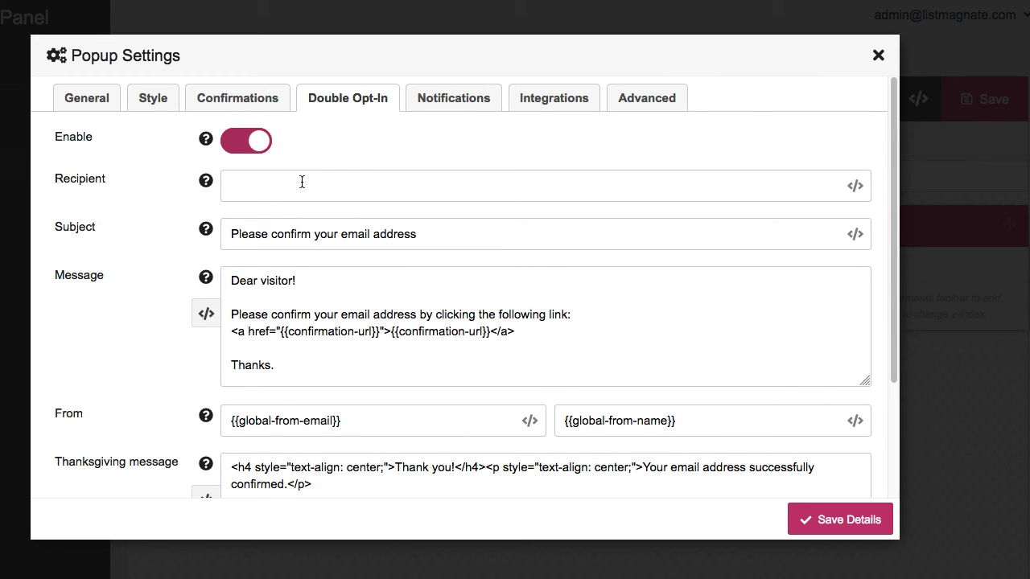
pyautogui.click(855, 187)
pyautogui.scroll(-1, 343, 394)
pyautogui.scroll(1, 343, 394)
pyautogui.click(241, 146)
pyautogui.click(463, 98)
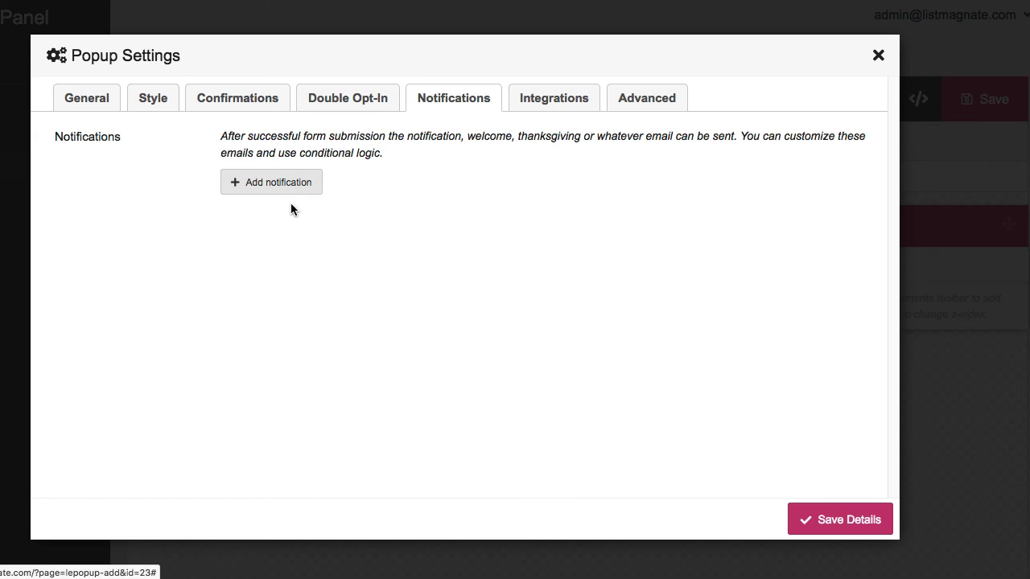
pyautogui.click(540, 107)
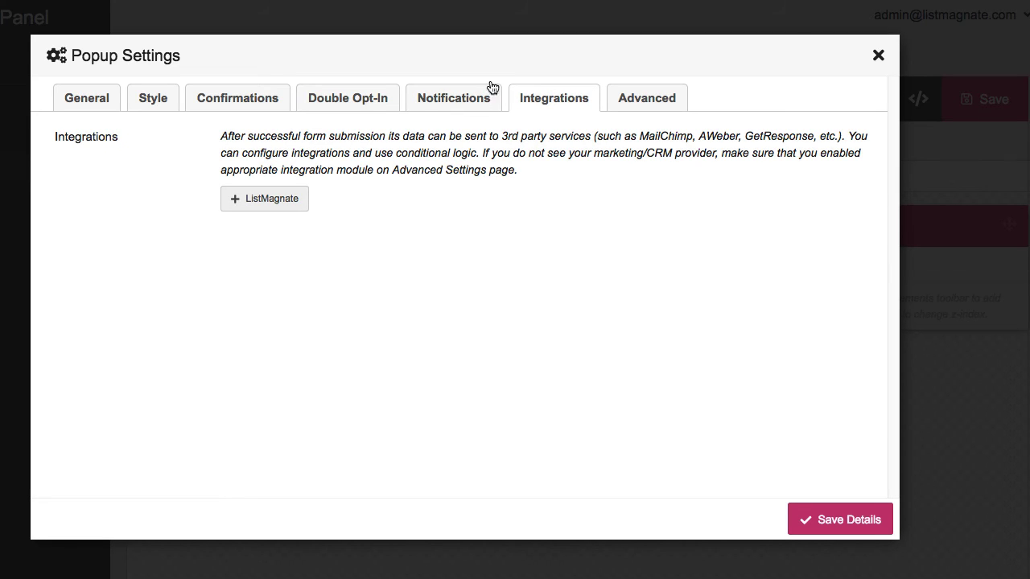
# Add a ListMagnate integration set to execute after successful form submission
pyautogui.click(263, 198)
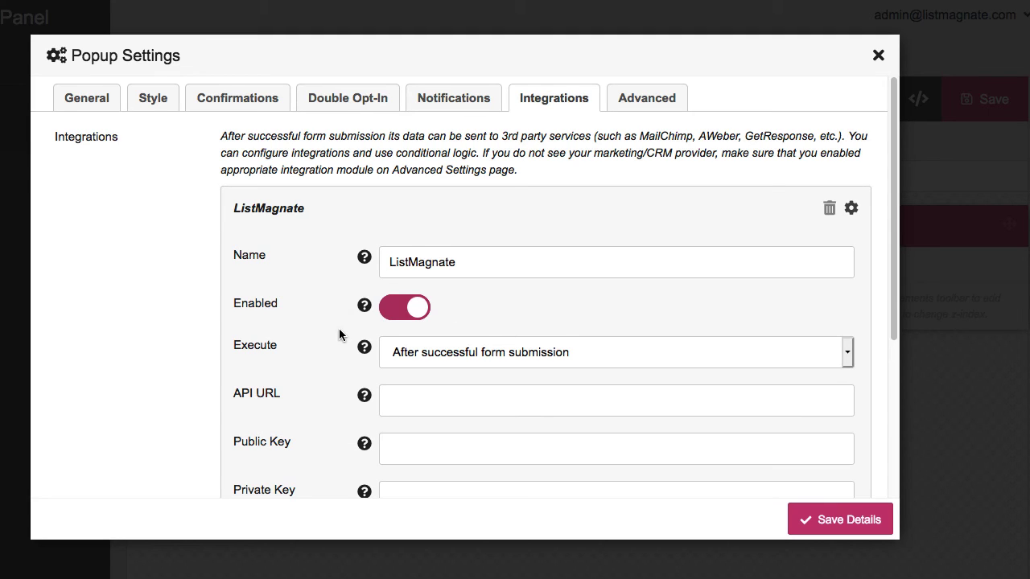
pyautogui.scroll(-1, 341, 333)
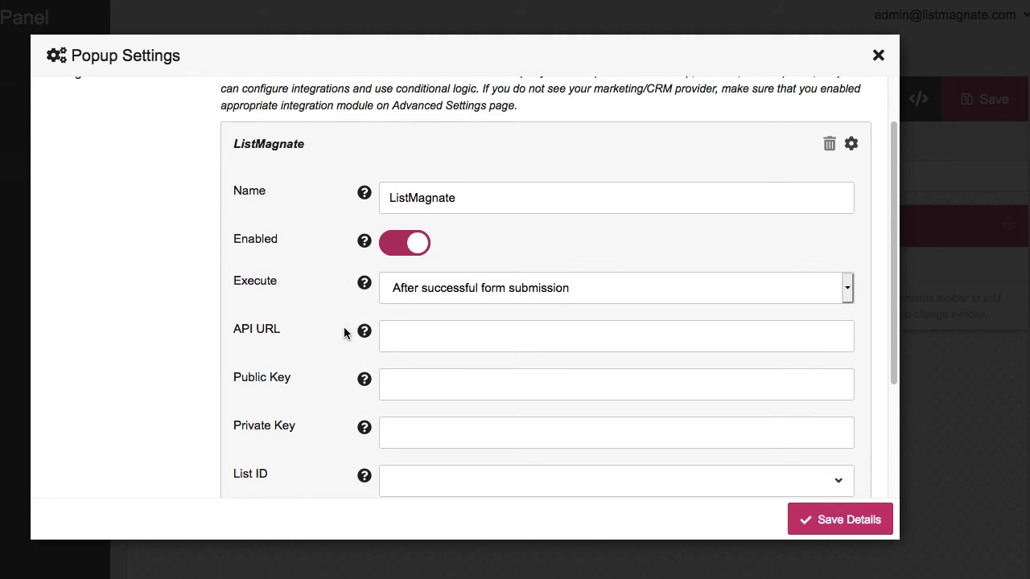
pyautogui.click(445, 288)
pyautogui.click(541, 244)
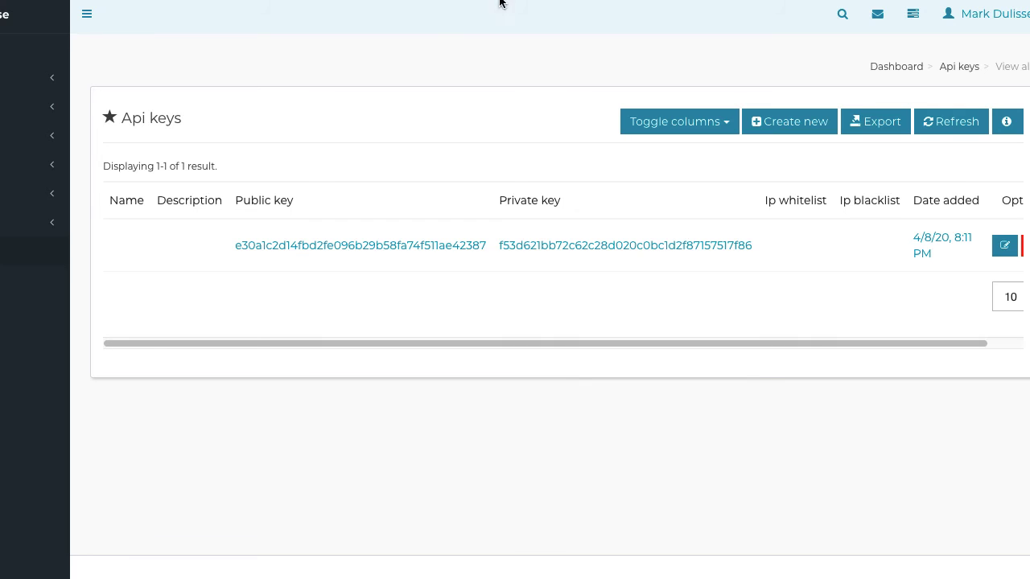
# Copy the public API key from ListMagnate into the integration's Public Key field
pyautogui.moveTo(233, 245); pyautogui.dragTo(482, 245)
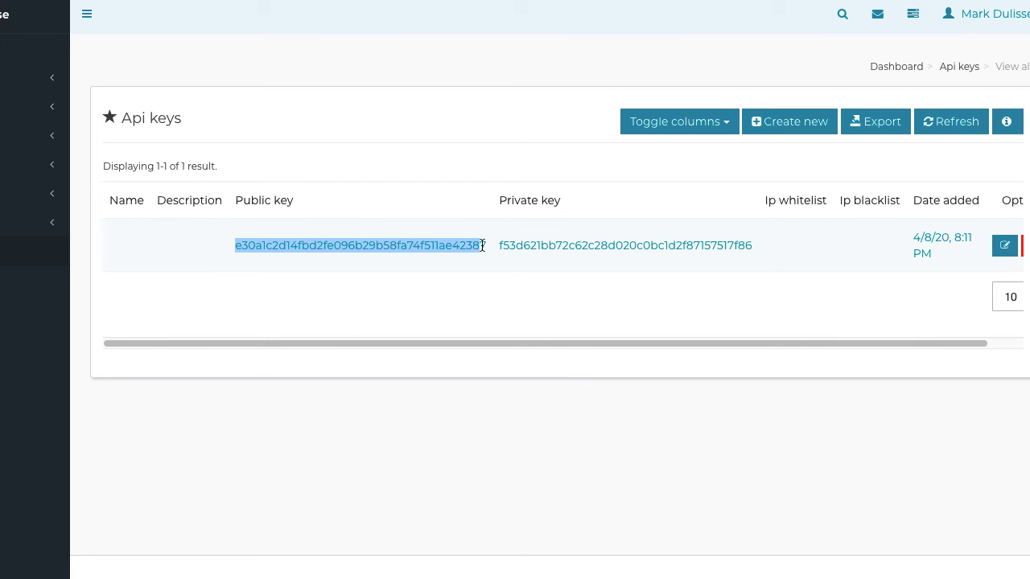
pyautogui.rightClick(469, 232)
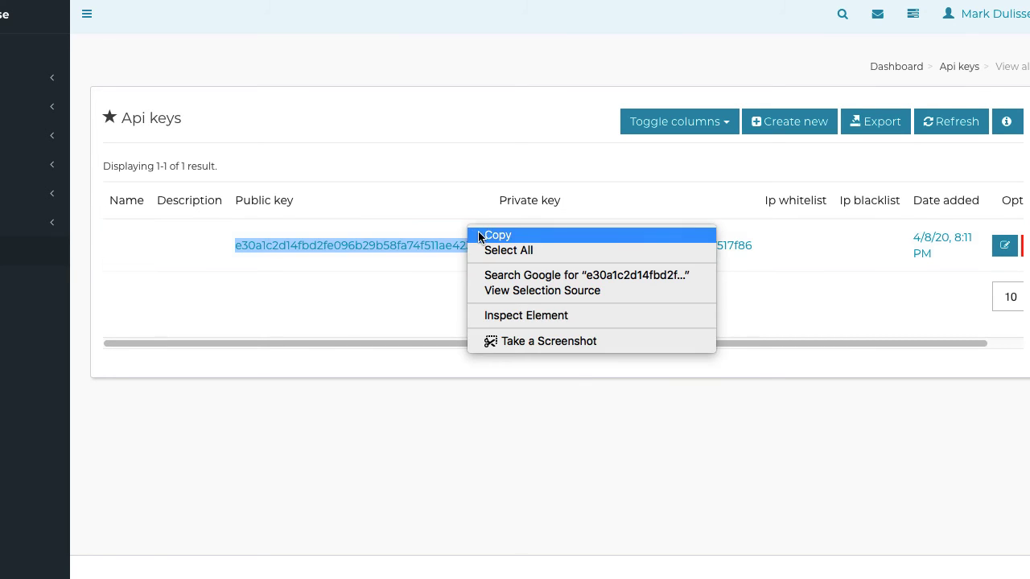
pyautogui.click(481, 233)
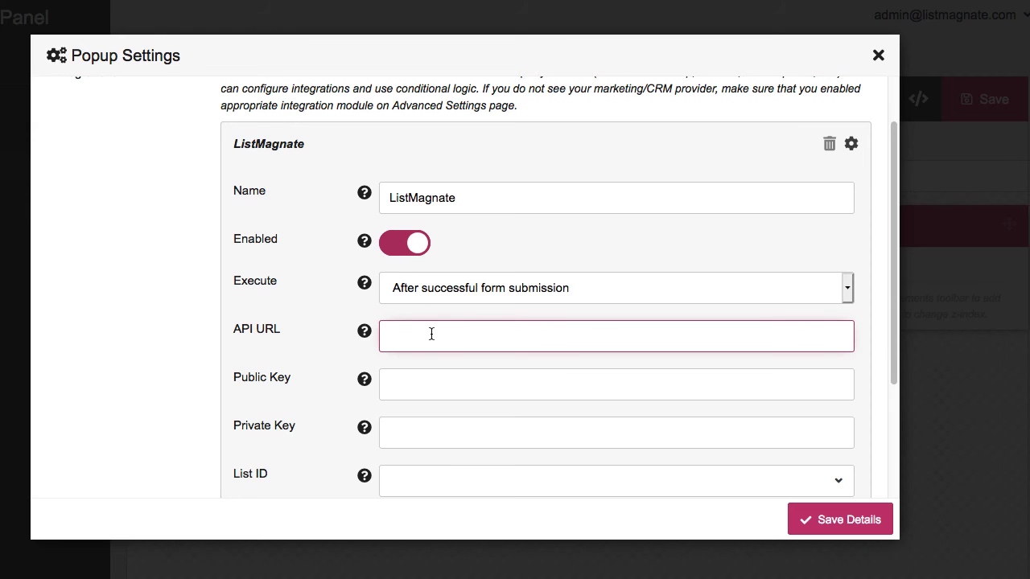
pyautogui.click(433, 381)
pyautogui.hotkey('ctrl', 'v')
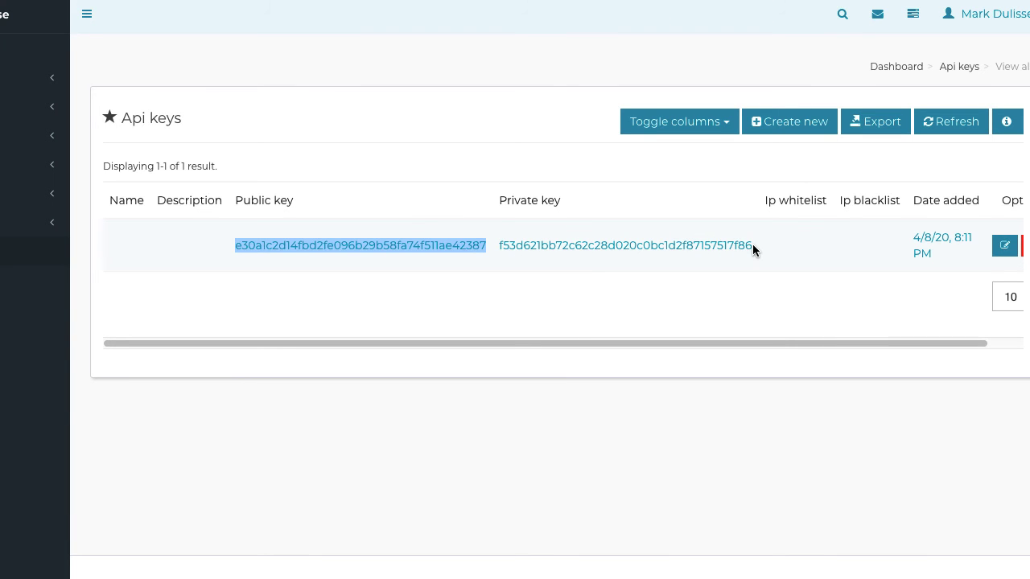
# Copy the private API key from ListMagnate into the Private Key field
pyautogui.moveTo(752, 243); pyautogui.dragTo(497, 247)
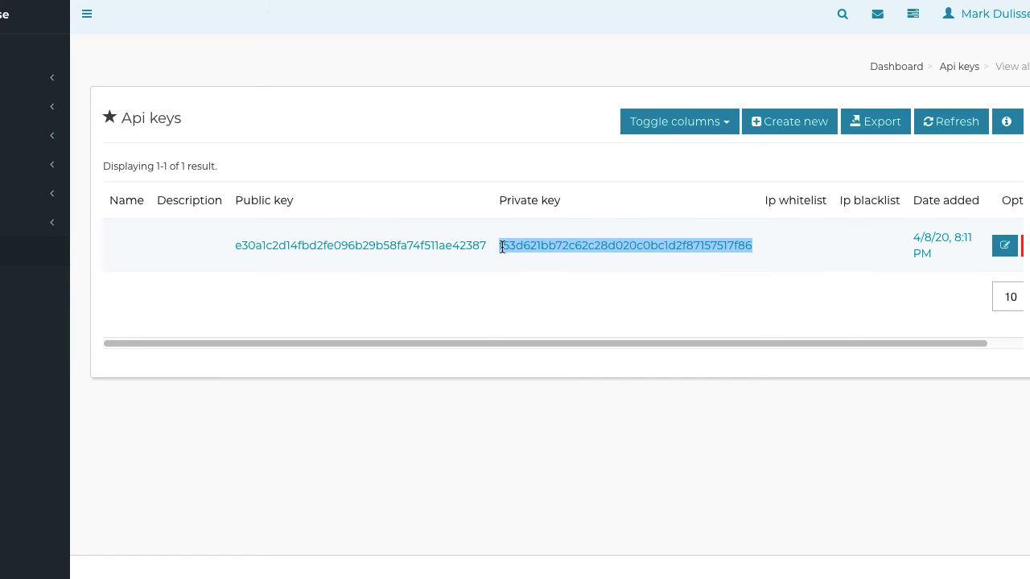
pyautogui.rightClick(501, 247)
pyautogui.click(519, 253)
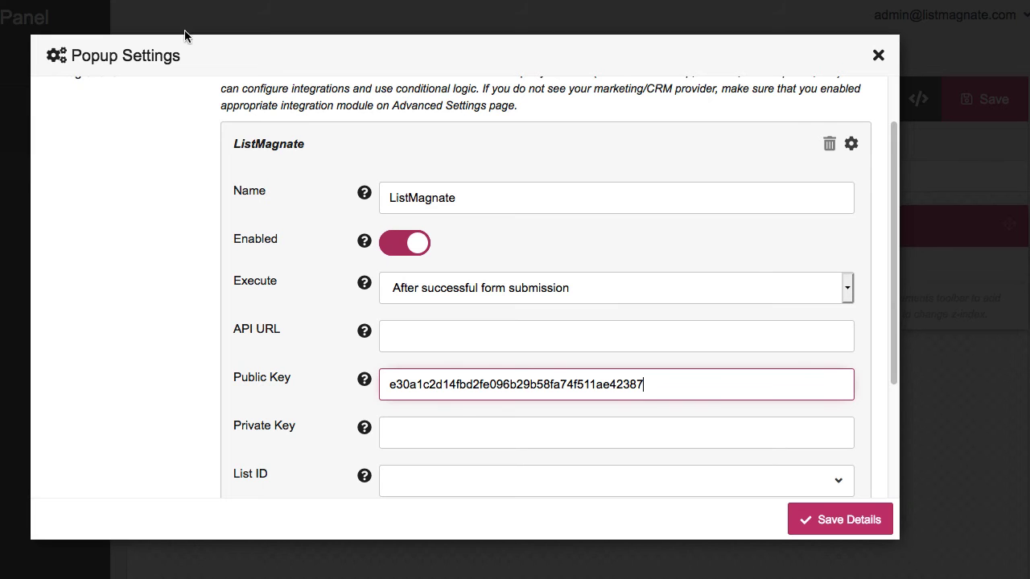
pyautogui.click(457, 432)
pyautogui.hotkey('ctrl', 'v')
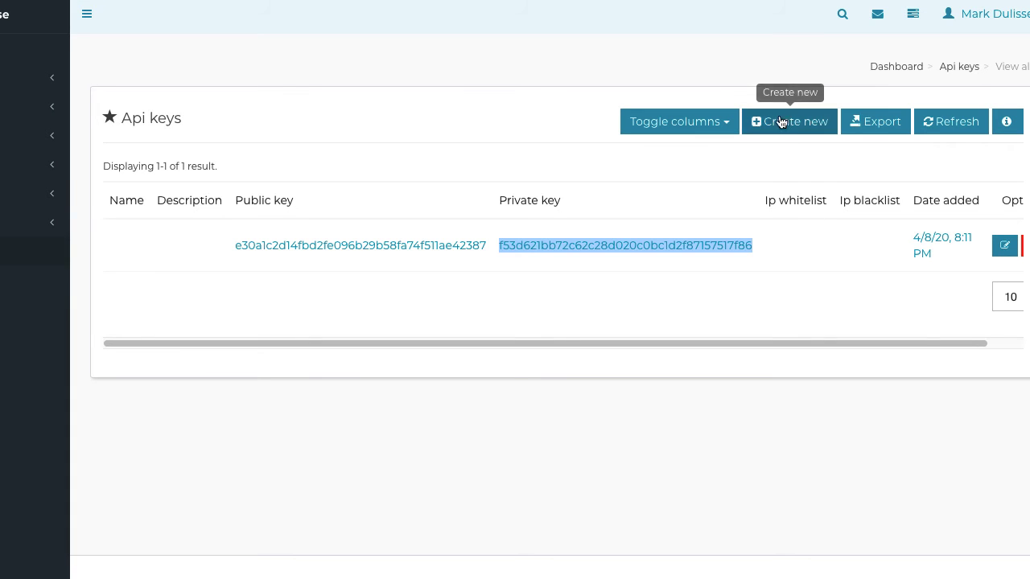
# Copy the account's API URL from ListMagnate's Info panel
pyautogui.click(1005, 121)
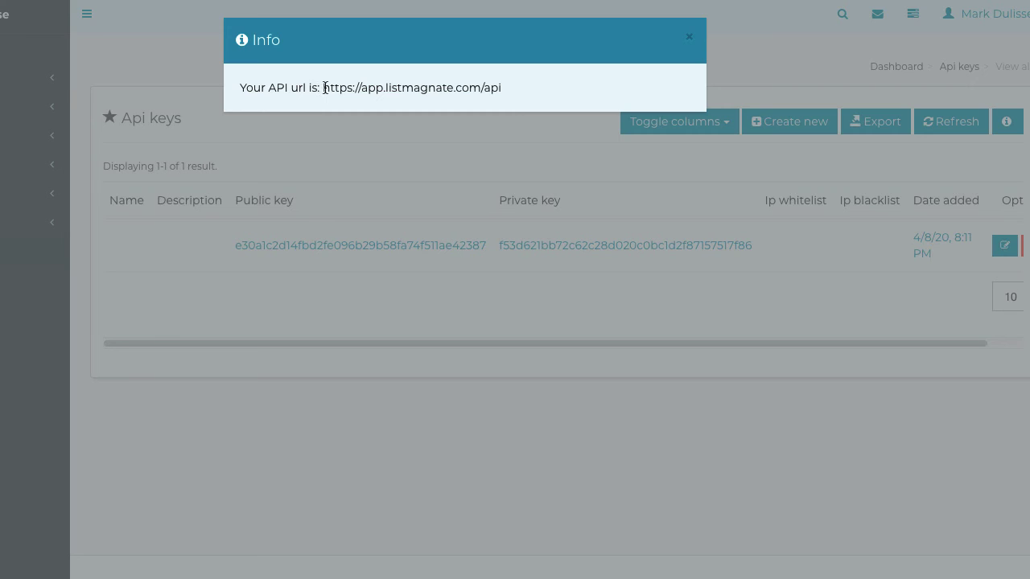
pyautogui.moveTo(324, 88); pyautogui.dragTo(502, 86)
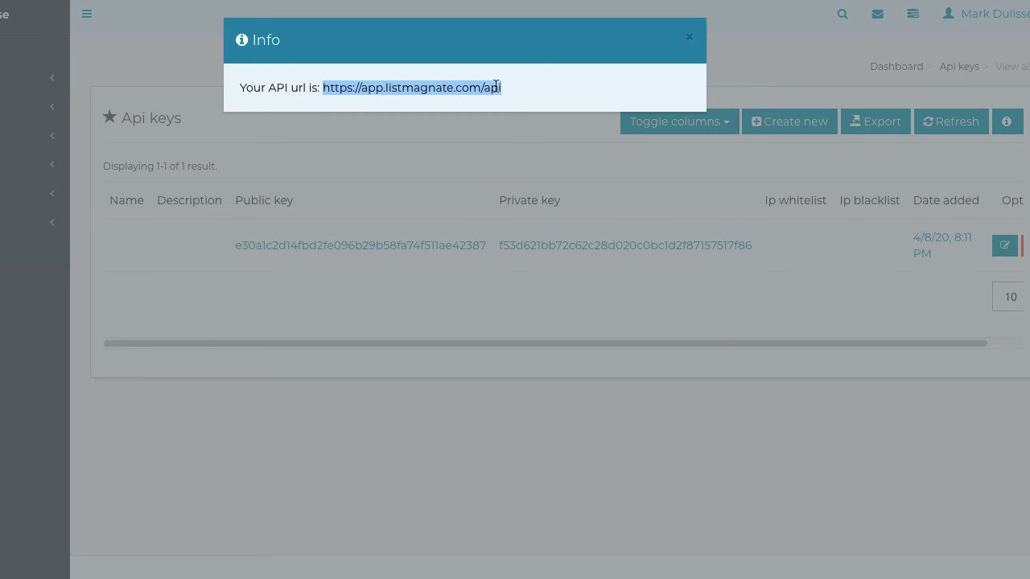
pyautogui.rightClick(495, 86)
pyautogui.click(523, 191)
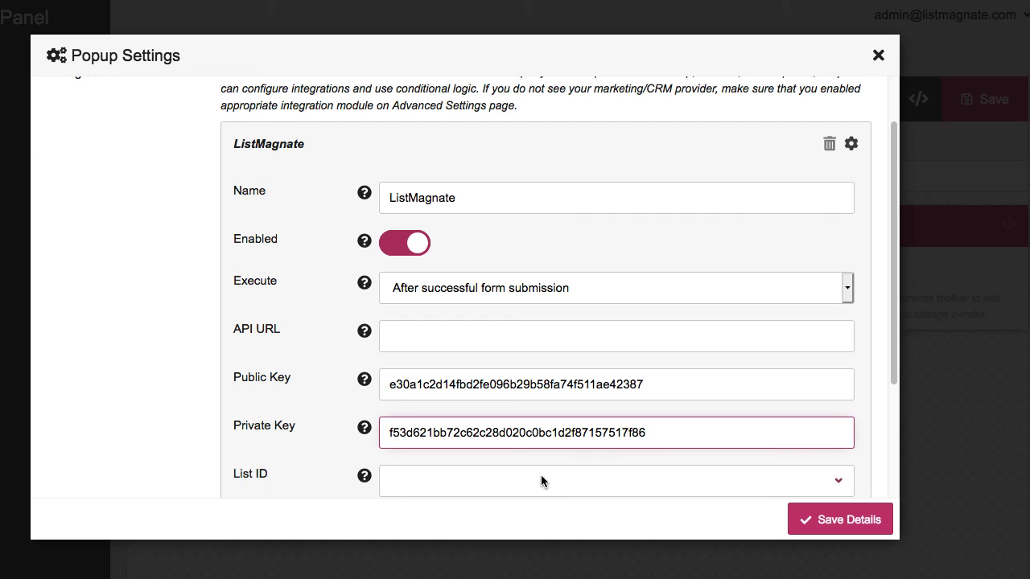
# Paste the API URL, choose the List Magnate list, and load its fields
pyautogui.click(491, 331)
pyautogui.hotkey('ctrl', 'v')
pyautogui.scroll(-3, 515, 325)
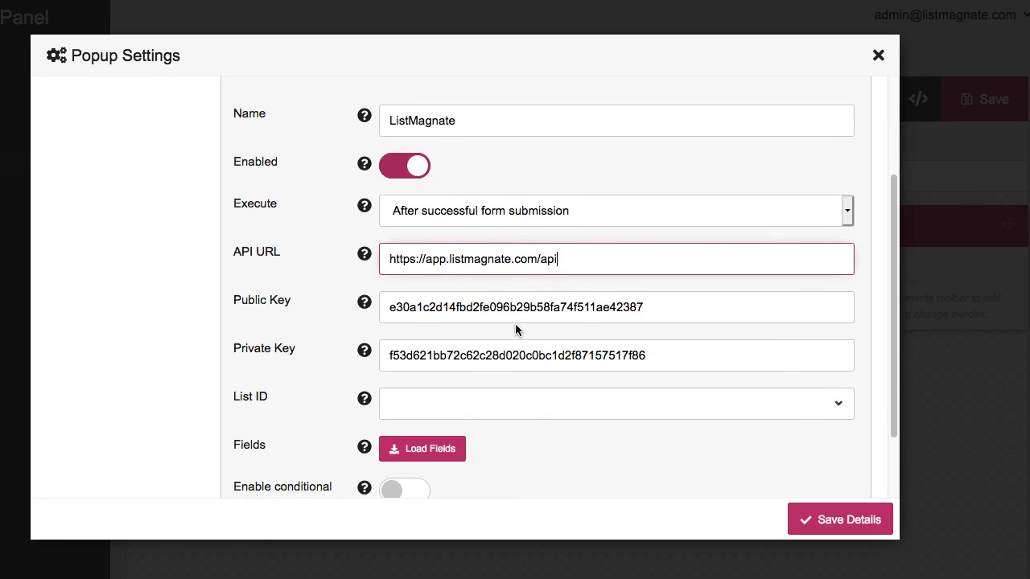
pyautogui.click(526, 334)
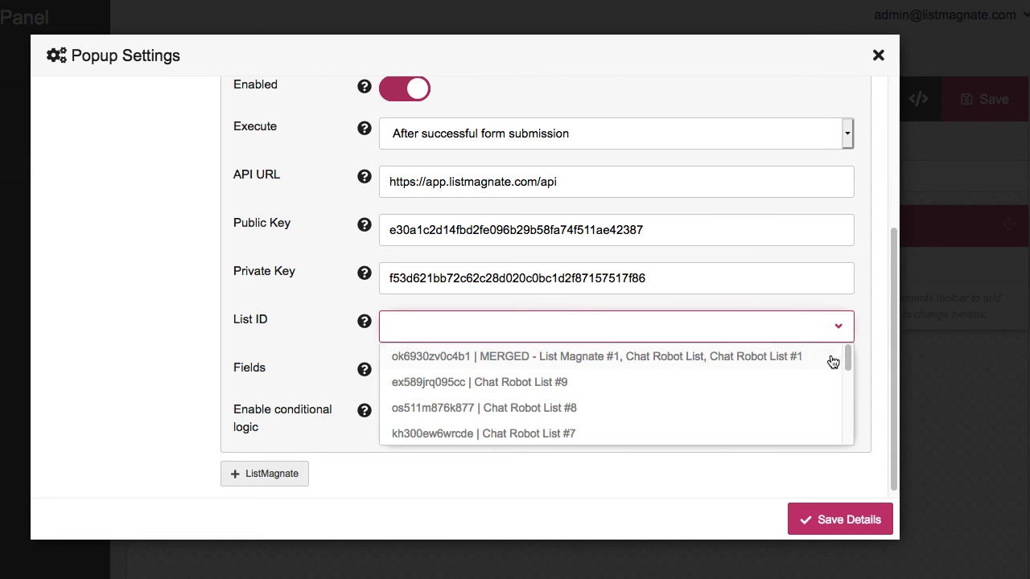
pyautogui.moveTo(845, 356); pyautogui.dragTo(823, 444)
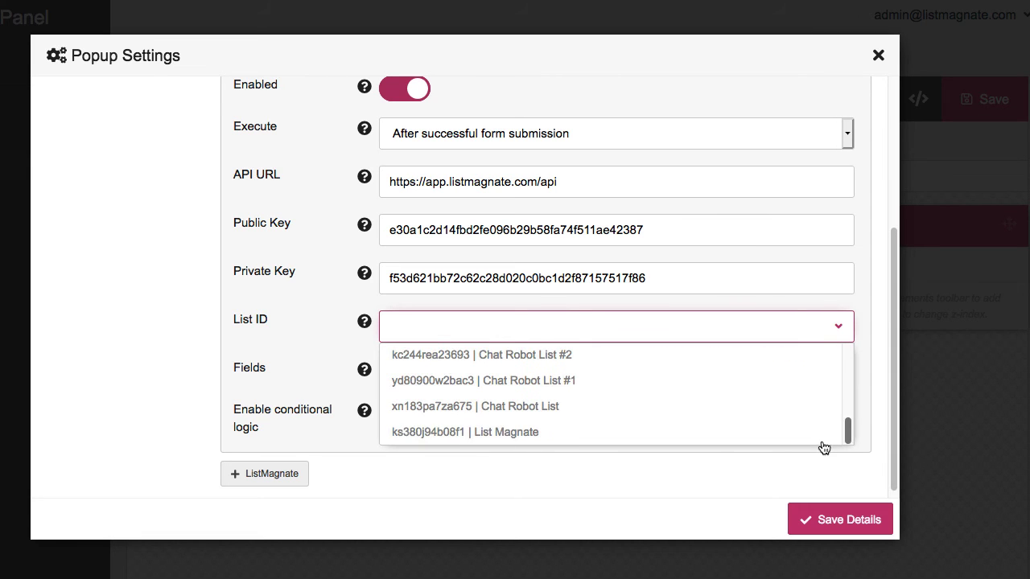
pyautogui.click(531, 434)
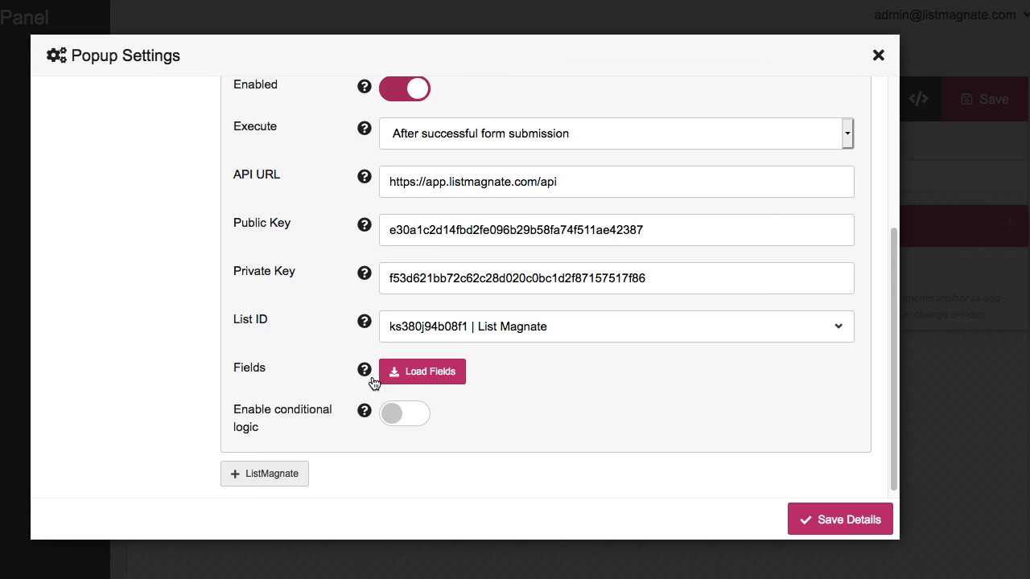
pyautogui.click(434, 371)
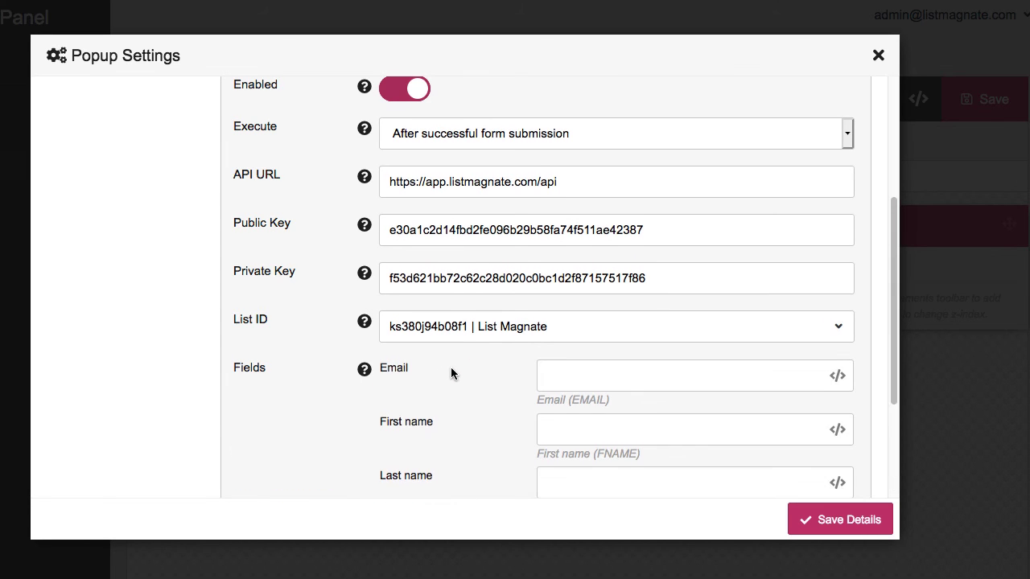
# Map Email Address to Email and Name to First name, then save the details and popup
pyautogui.scroll(-2, 447, 363)
pyautogui.click(837, 299)
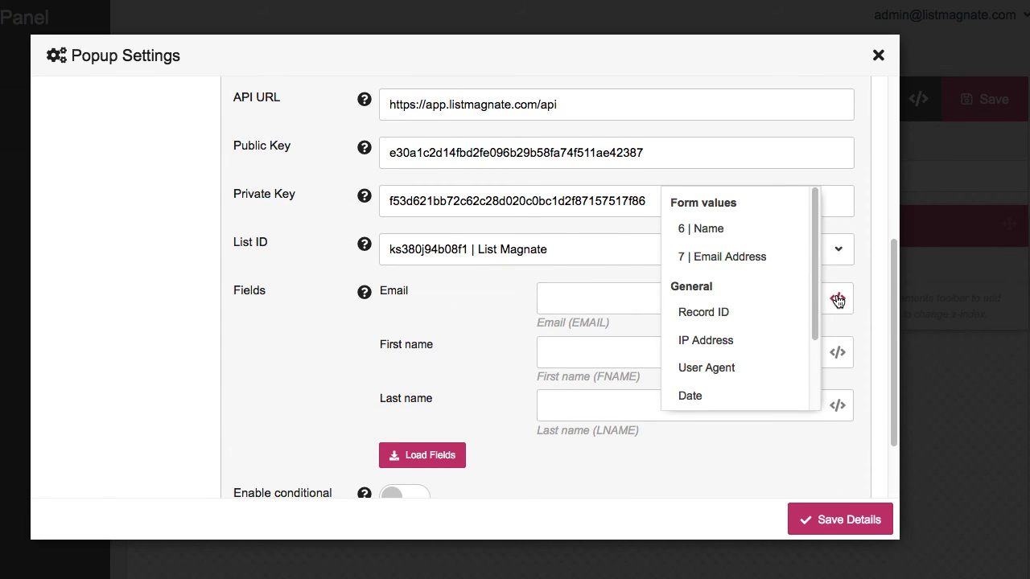
pyautogui.click(740, 266)
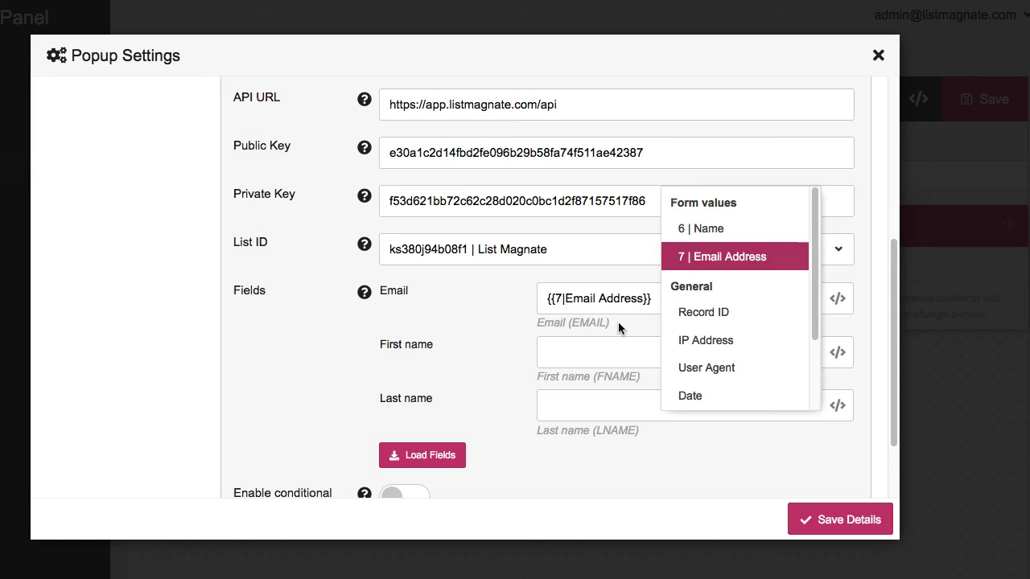
pyautogui.click(836, 352)
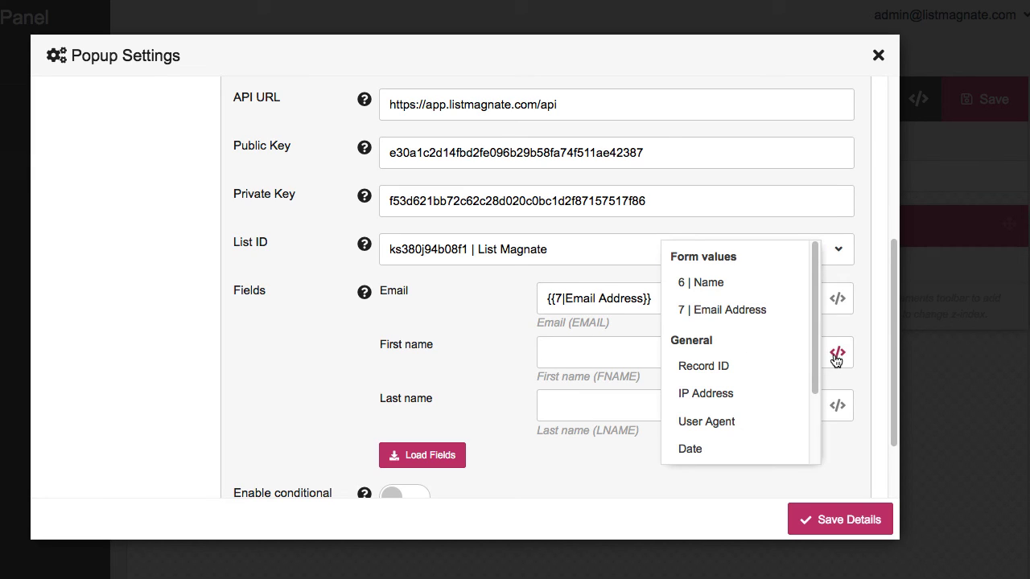
pyautogui.click(714, 288)
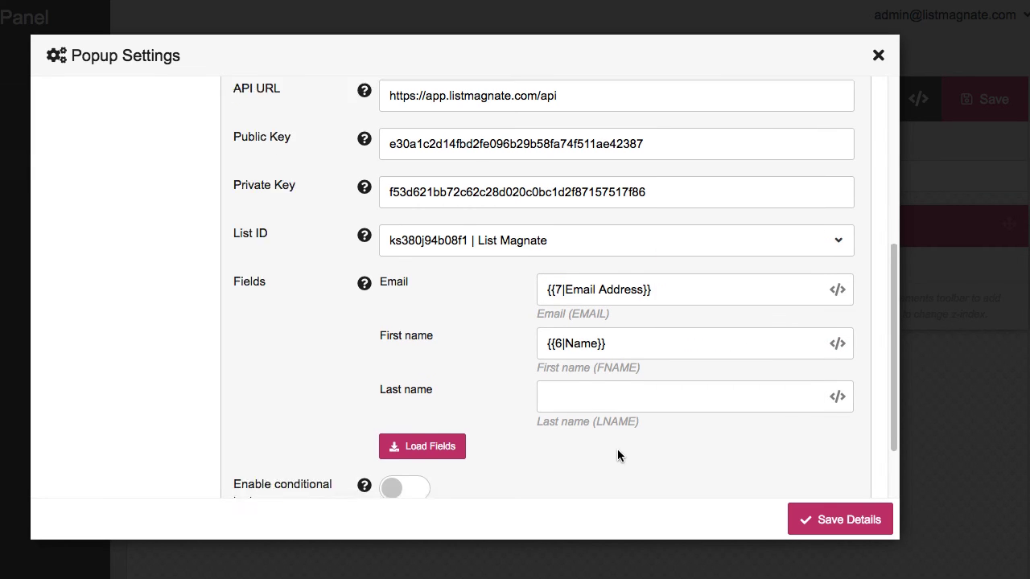
pyautogui.scroll(-2, 617, 449)
pyautogui.click(814, 513)
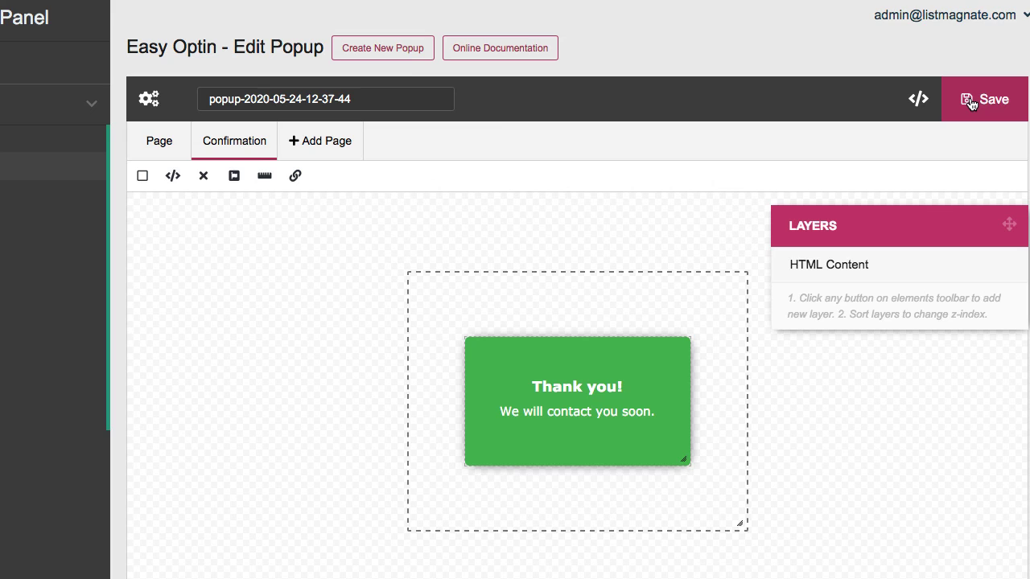
pyautogui.click(968, 101)
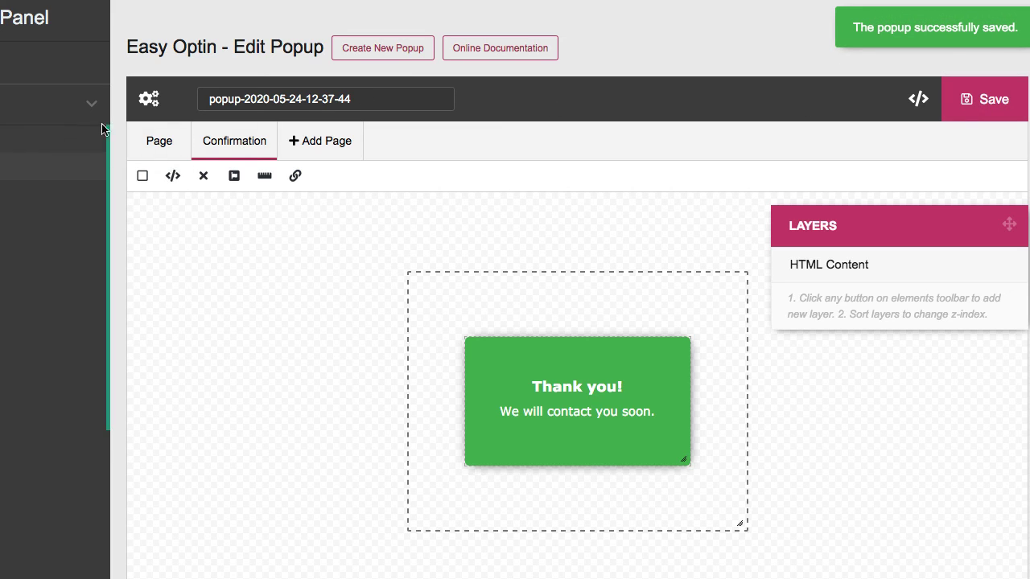
# Return to the popups list, then go to the last page of ListMagnate's mailing lists
pyautogui.click(2, 138)
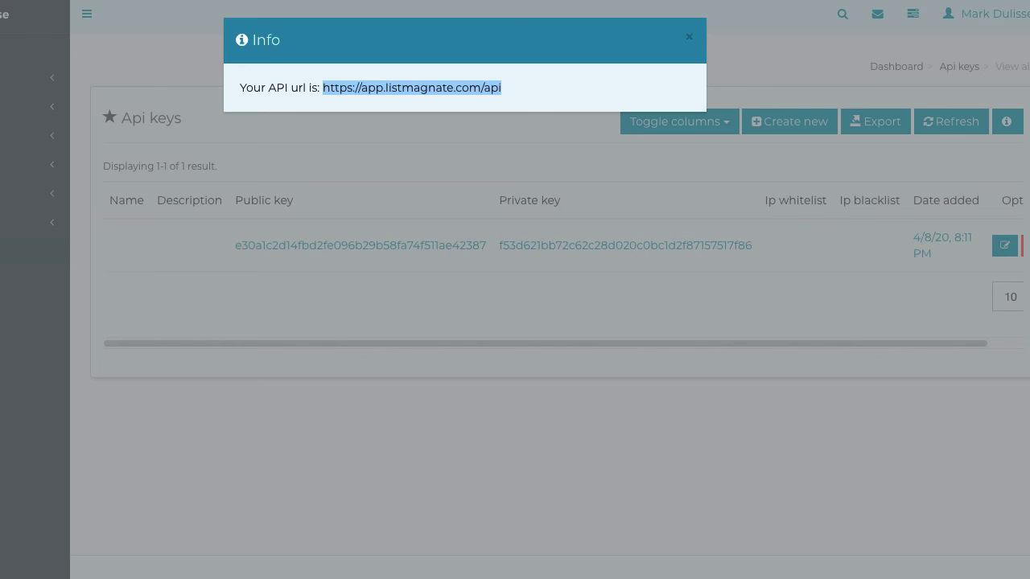
pyautogui.click(688, 37)
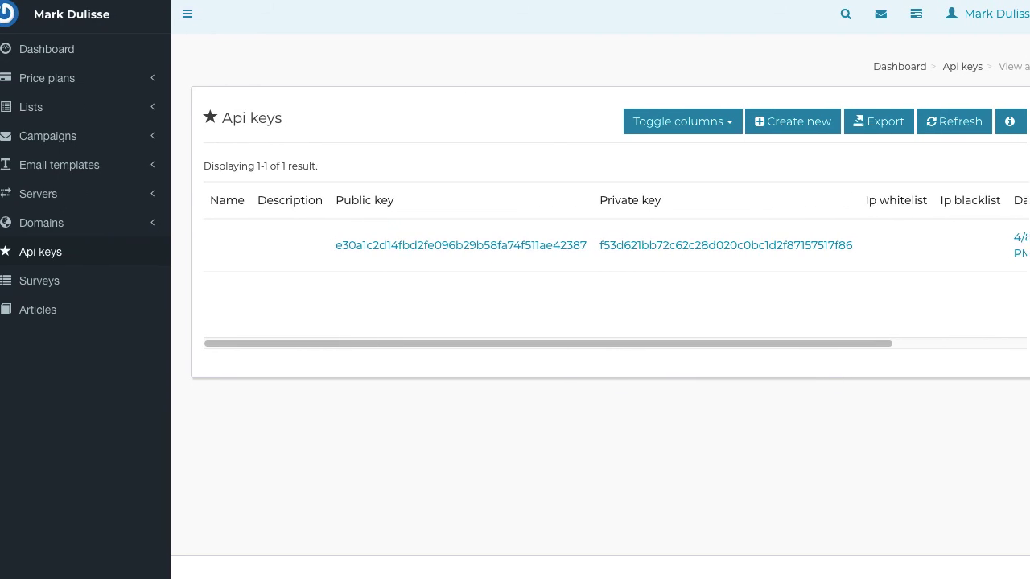
pyautogui.click(67, 117)
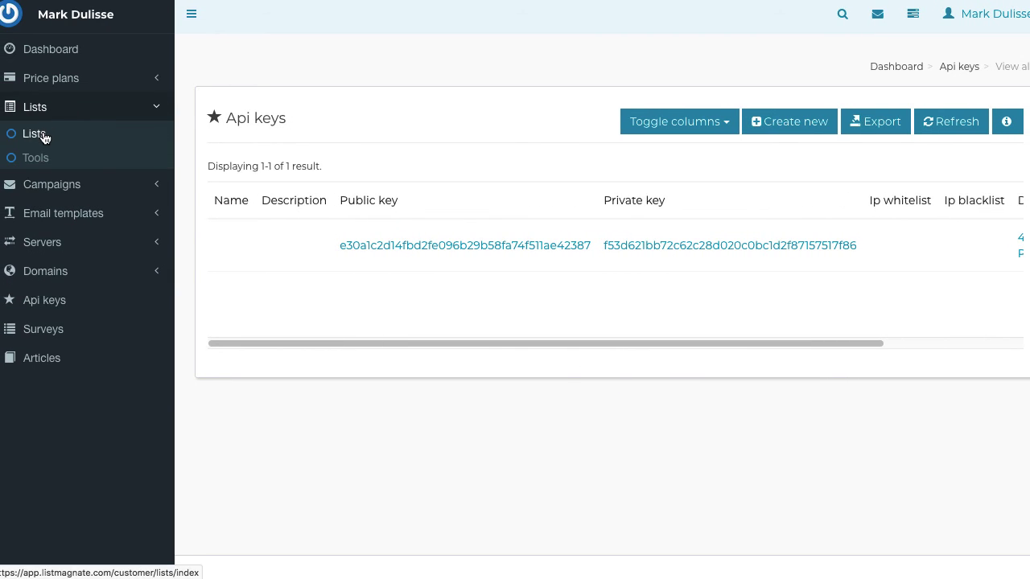
pyautogui.click(35, 134)
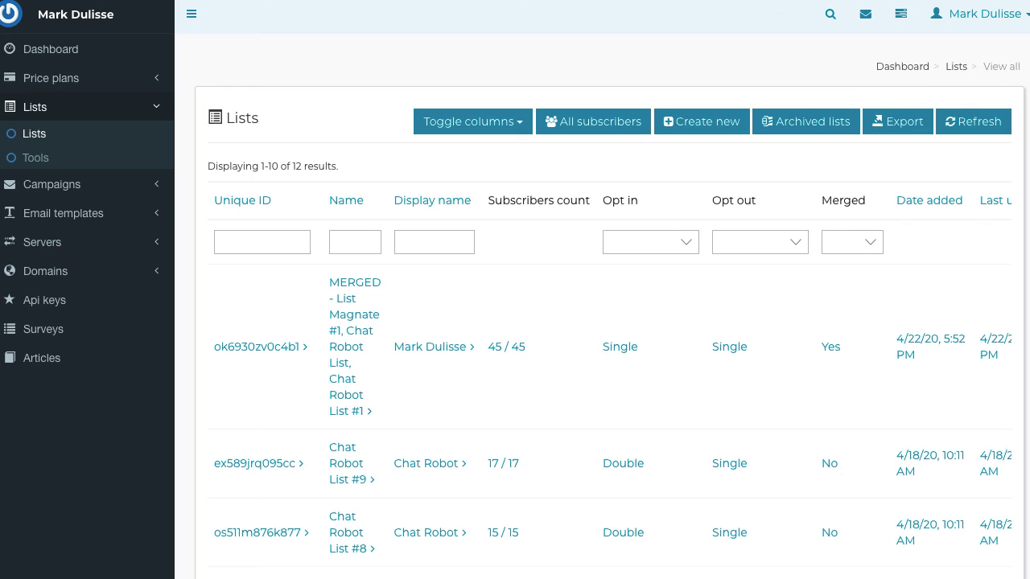
pyautogui.scroll(-8, 988, 470)
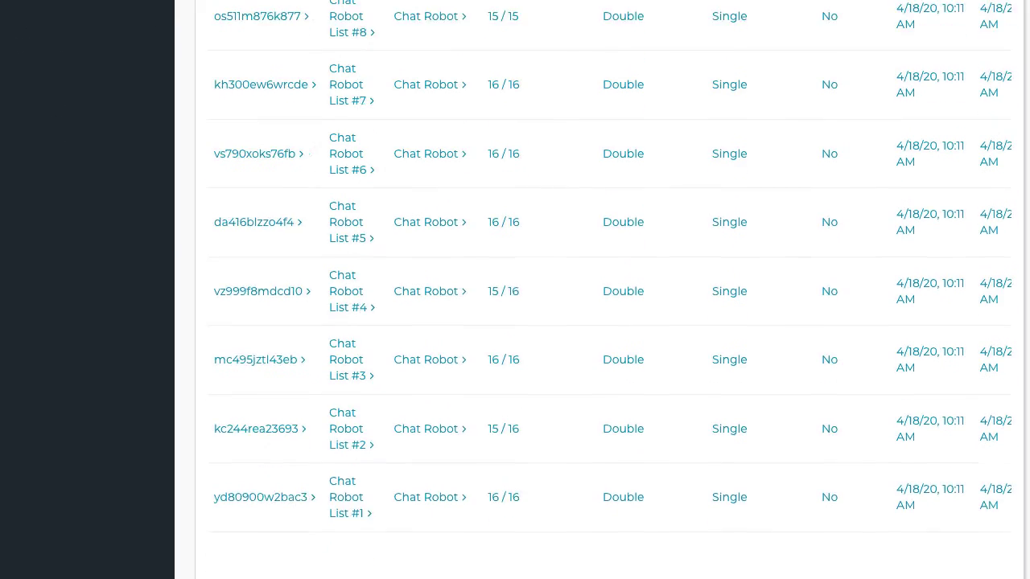
pyautogui.click(987, 467)
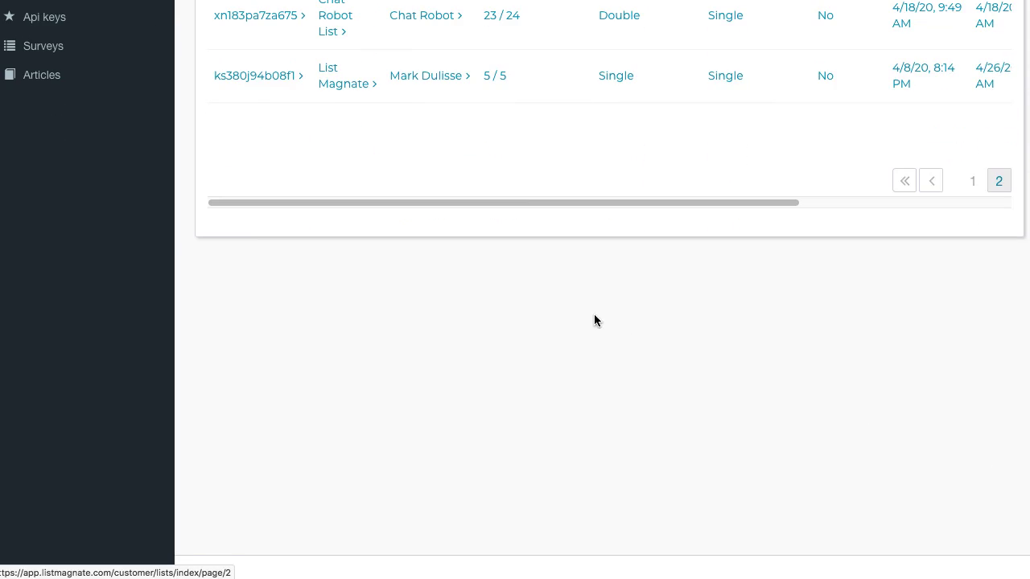
# Open the List Magnate list's subscribers, showing its five confirmed entries
pyautogui.scroll(1, 344, 125)
pyautogui.click(335, 107)
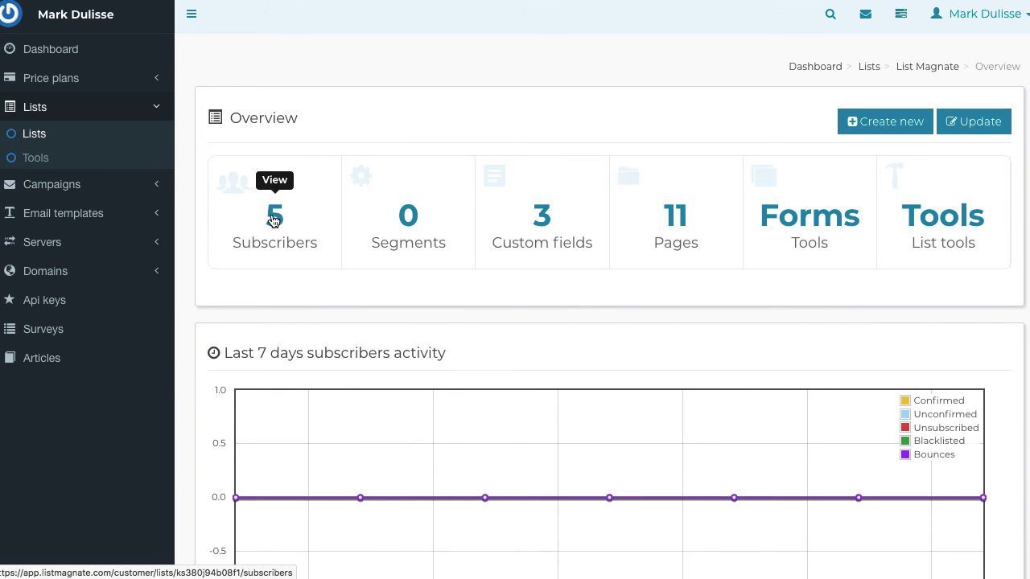
pyautogui.click(282, 220)
pyautogui.scroll(-1, 582, 252)
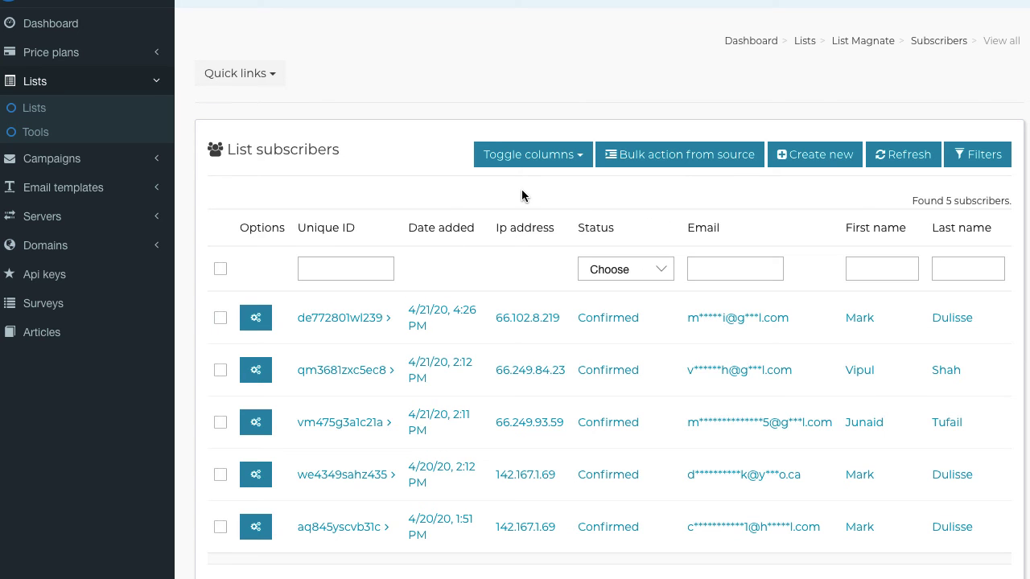
pyautogui.scroll(1, 523, 197)
pyautogui.scroll(-1, 527, 205)
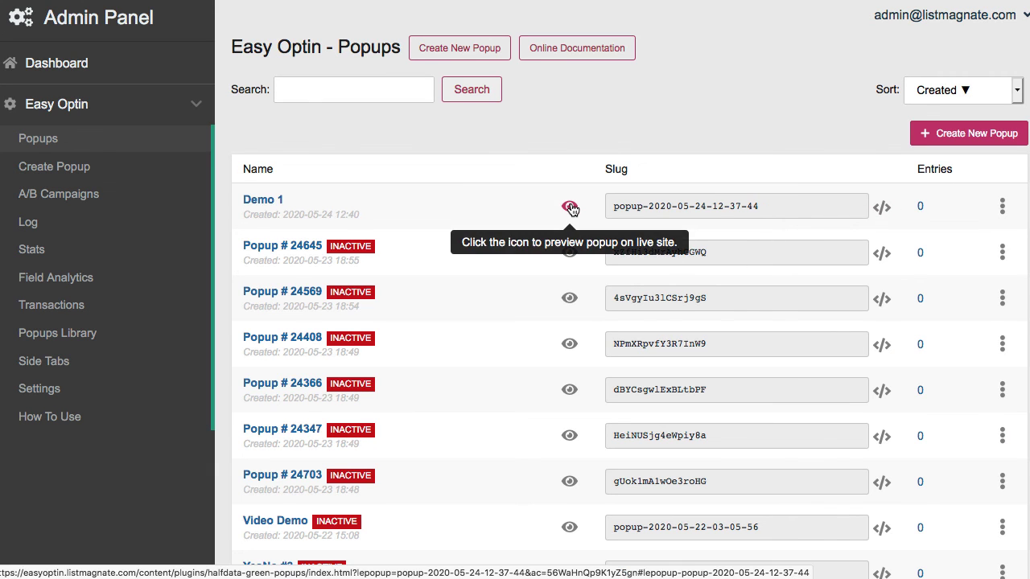
# Preview the Demo 1 popup on the live site, then reopen it for editing
pyautogui.click(568, 207)
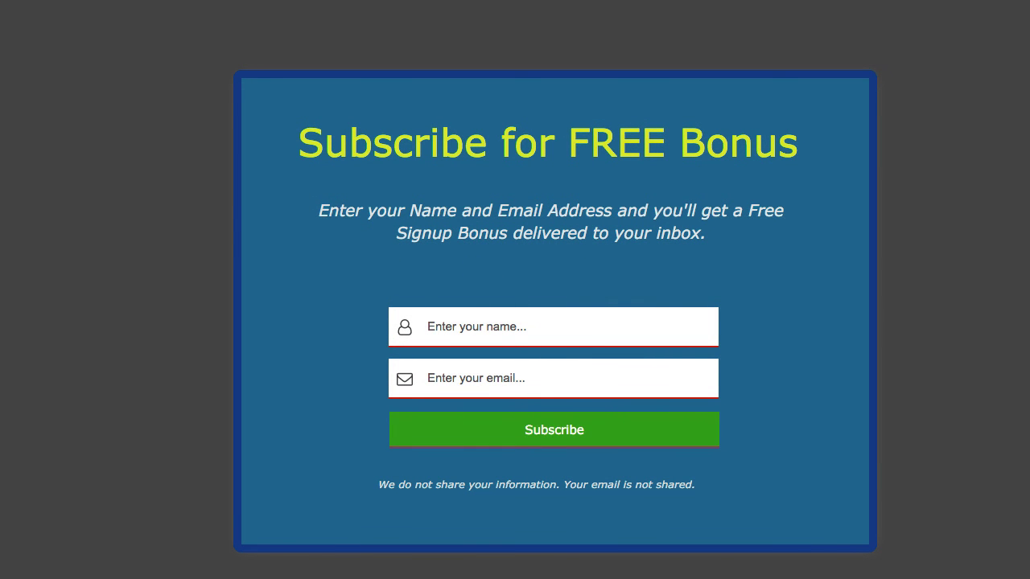
pyautogui.press('super+w')
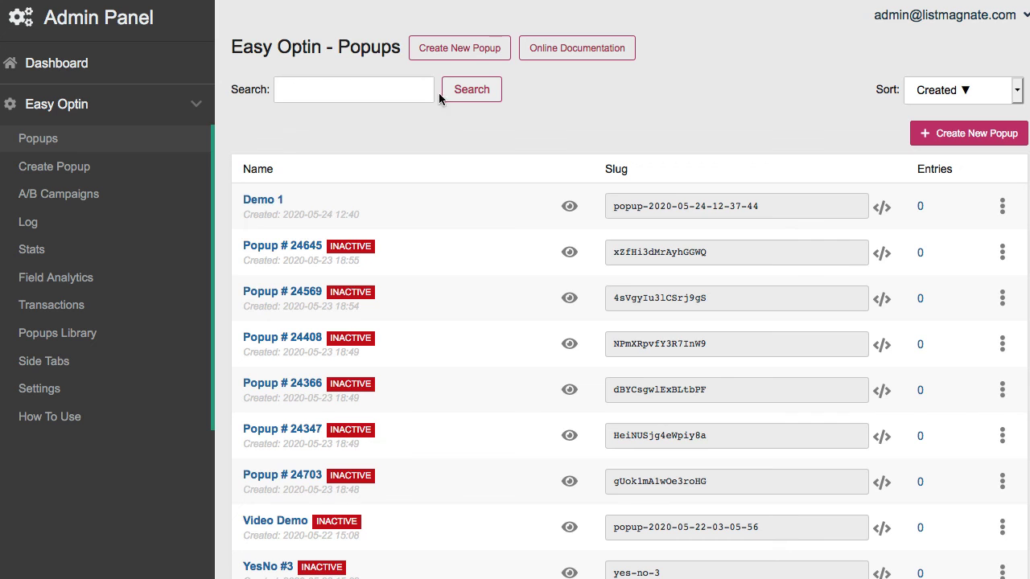
pyautogui.moveTo(1001, 206)
pyautogui.click(987, 231)
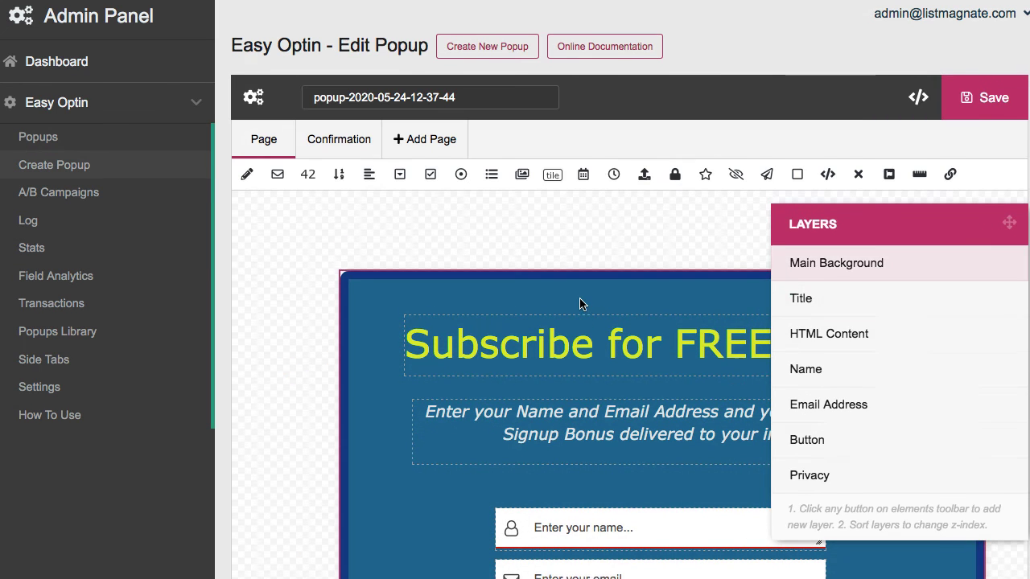
# Nudge the name, email, Subscribe button and privacy note up closer together, then save
pyautogui.scroll(-3, 581, 304)
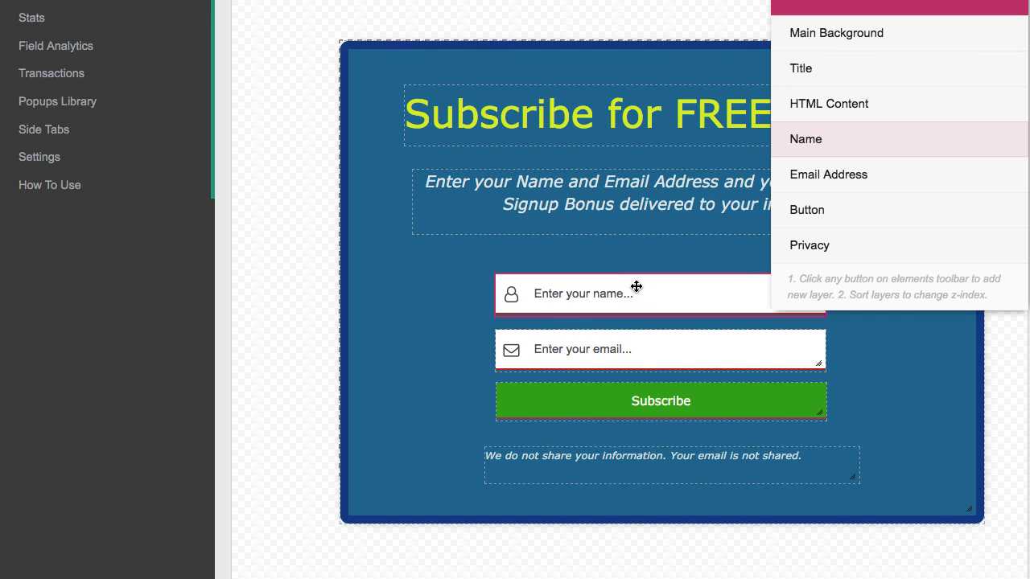
pyautogui.moveTo(636, 286)
pyautogui.mouseDown()
pyautogui.moveTo(632, 271)
pyautogui.moveTo(652, 286)
pyautogui.mouseUp()
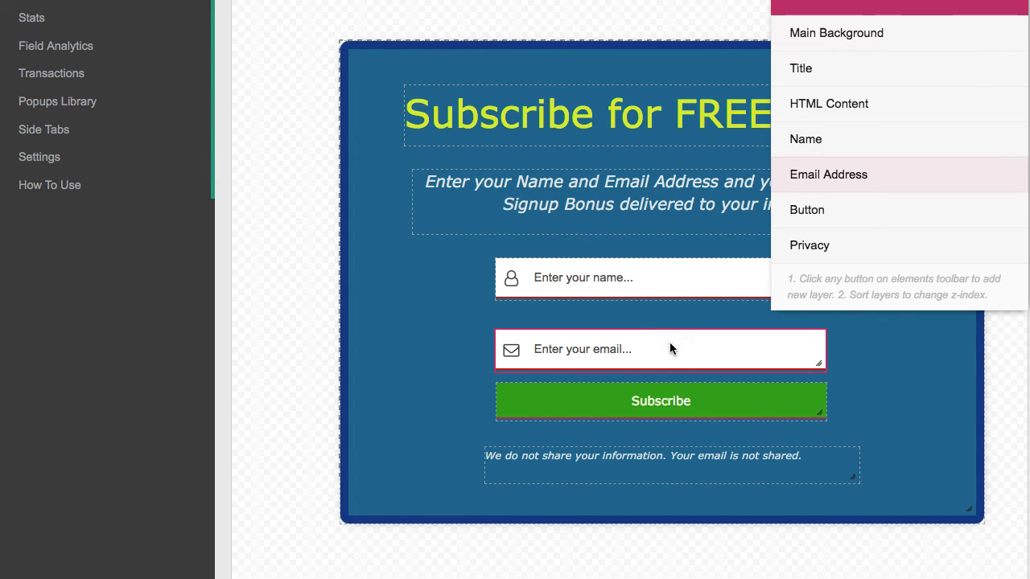
pyautogui.moveTo(670, 347); pyautogui.dragTo(670, 331)
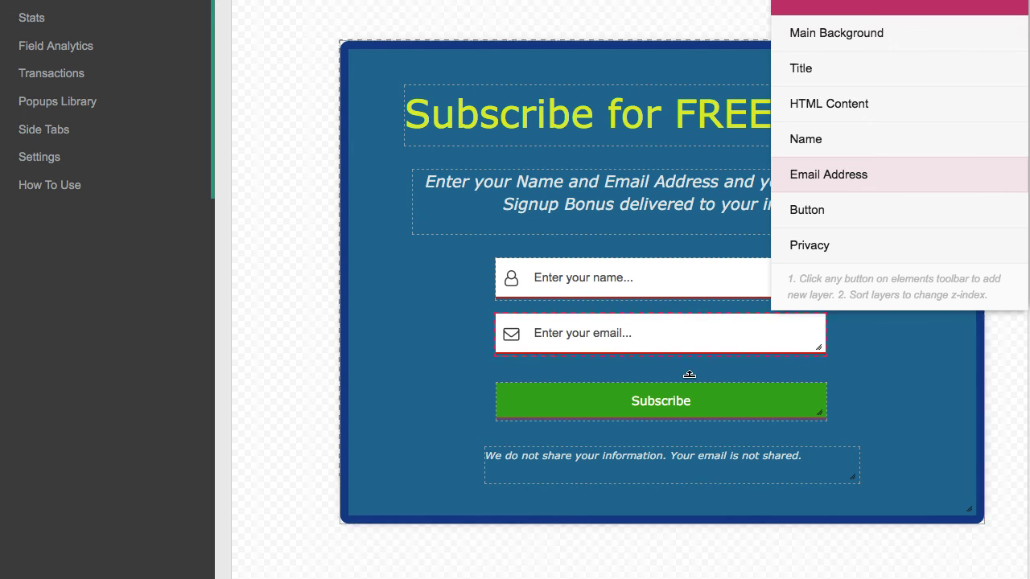
pyautogui.moveTo(699, 396); pyautogui.dragTo(696, 384)
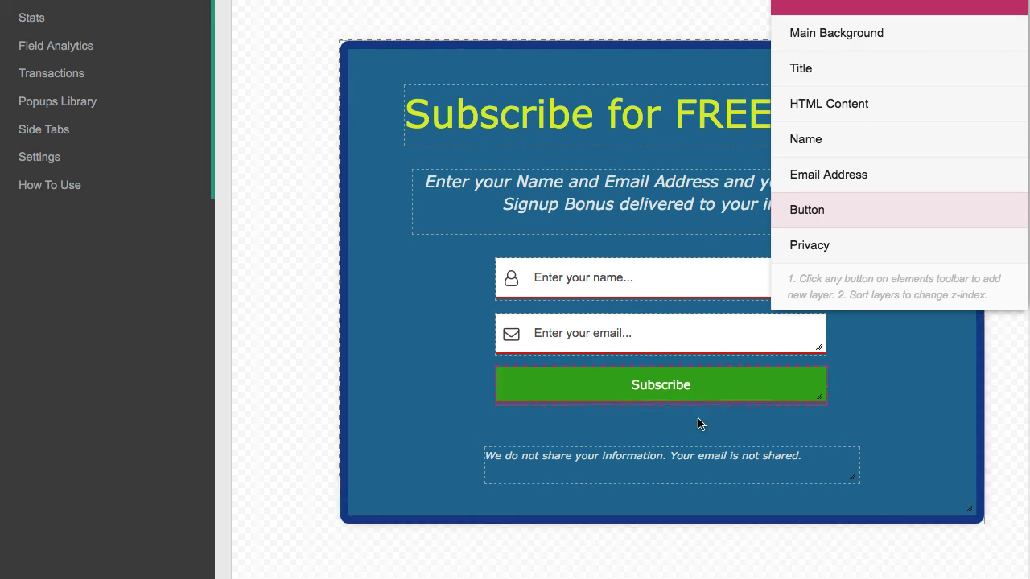
pyautogui.moveTo(703, 471); pyautogui.dragTo(703, 460)
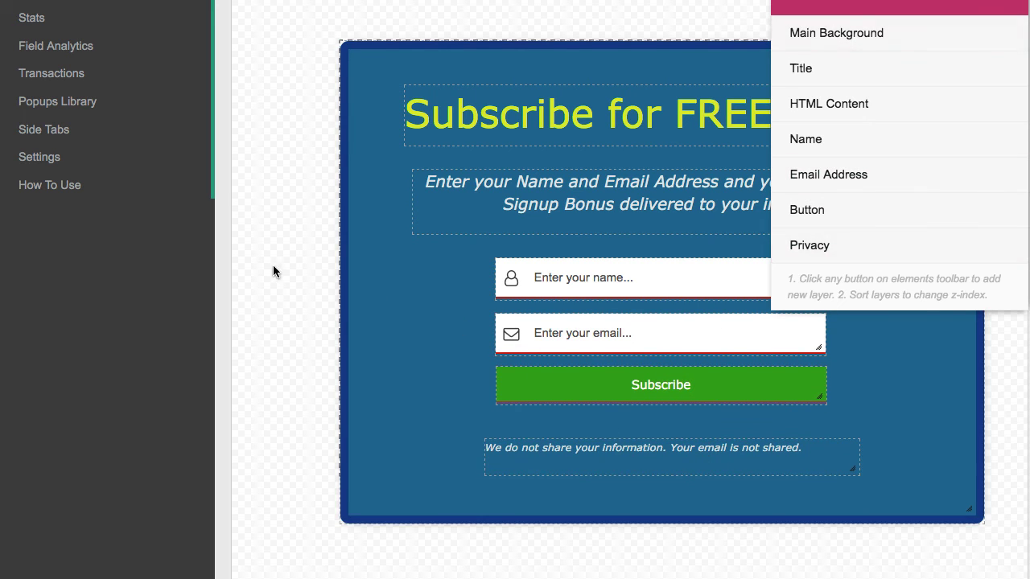
pyautogui.scroll(5, 272, 271)
pyautogui.click(988, 95)
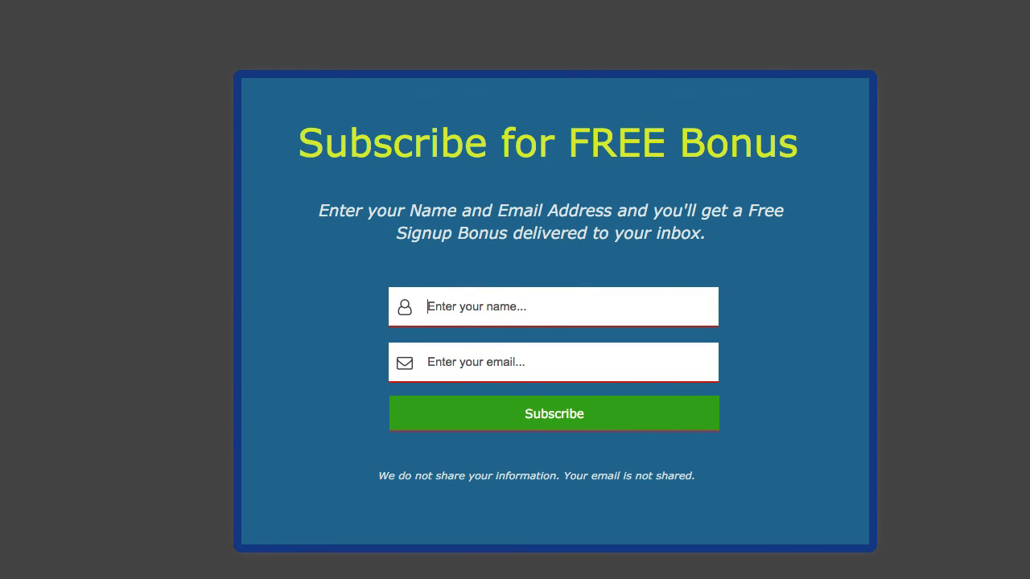
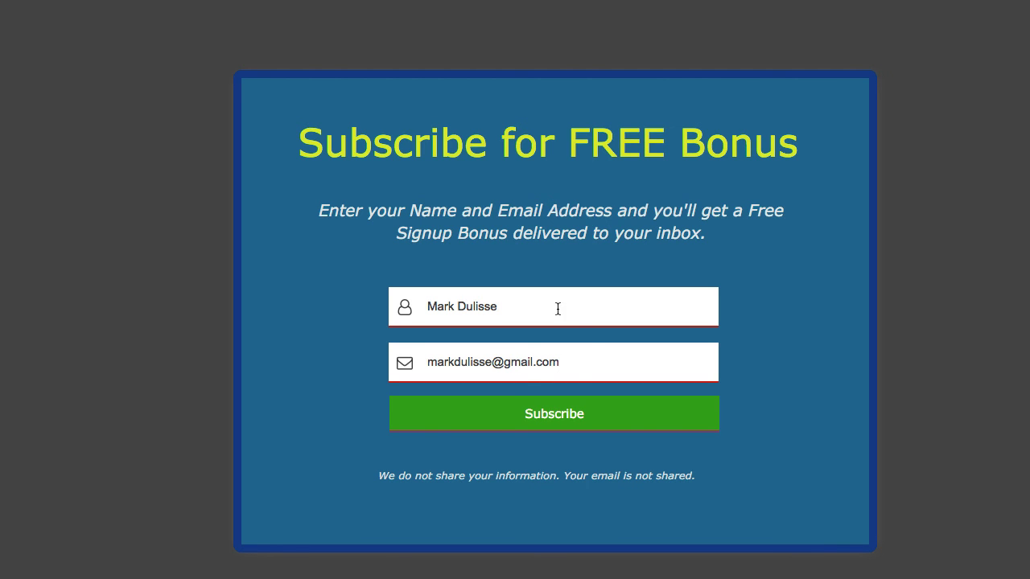
# Enter a test name and e-mail address in the live popup and submit it
pyautogui.click(570, 414)
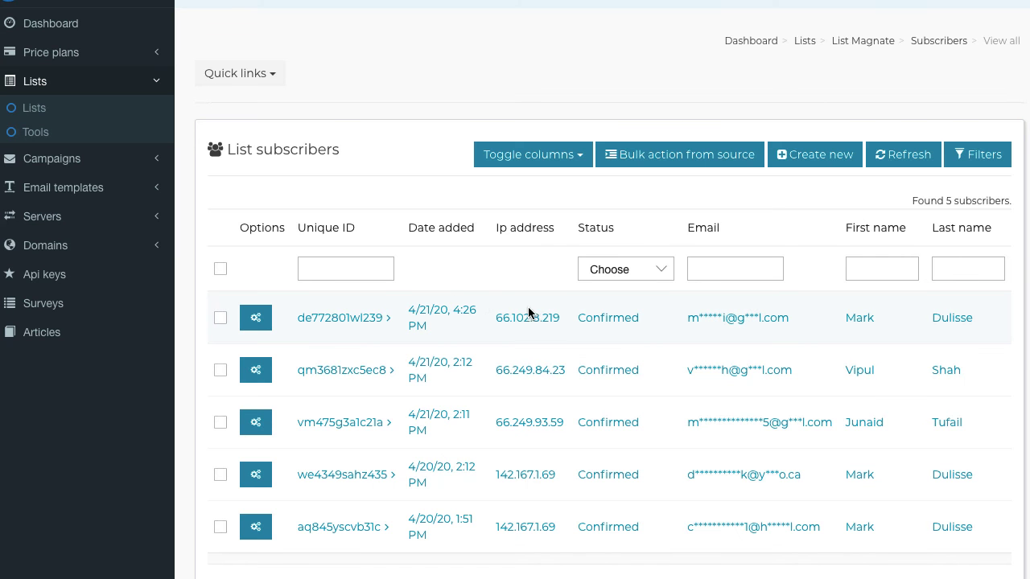
# Refresh the subscribers table to reveal the new sixth subscriber, then return to Easy Optin
pyautogui.scroll(-1, 618, 320)
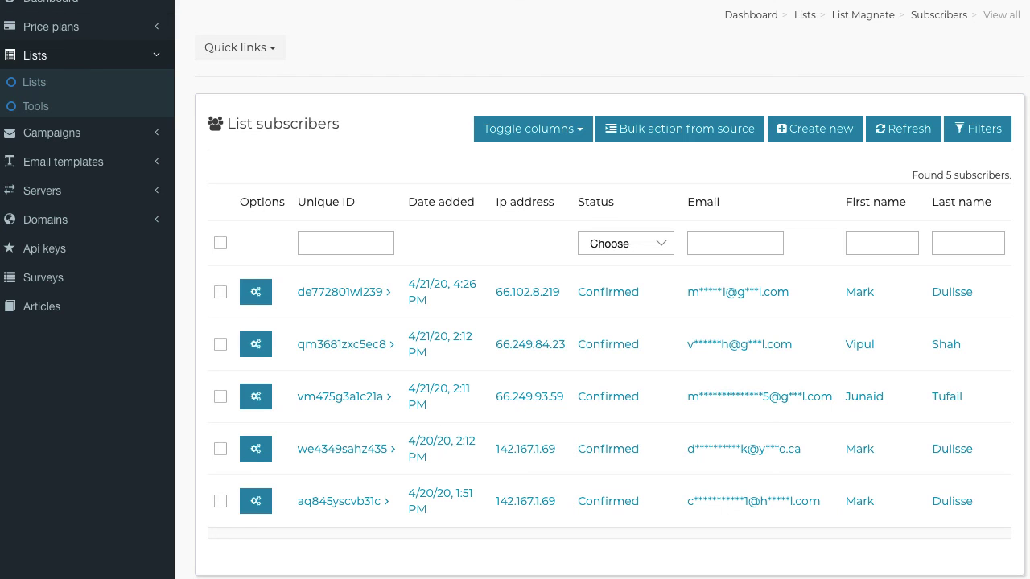
pyautogui.click(907, 129)
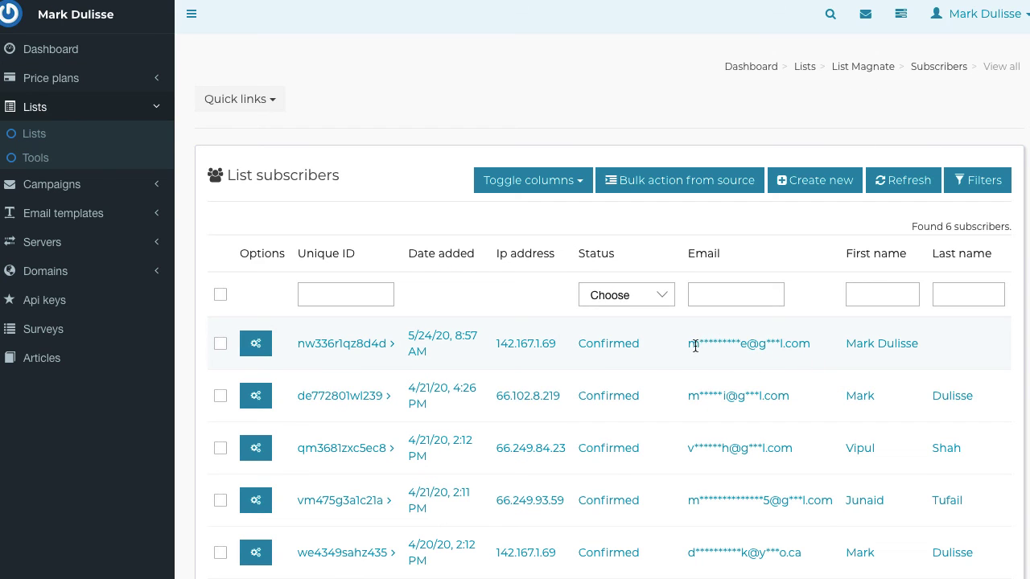
pyautogui.moveTo(695, 346); pyautogui.dragTo(798, 344)
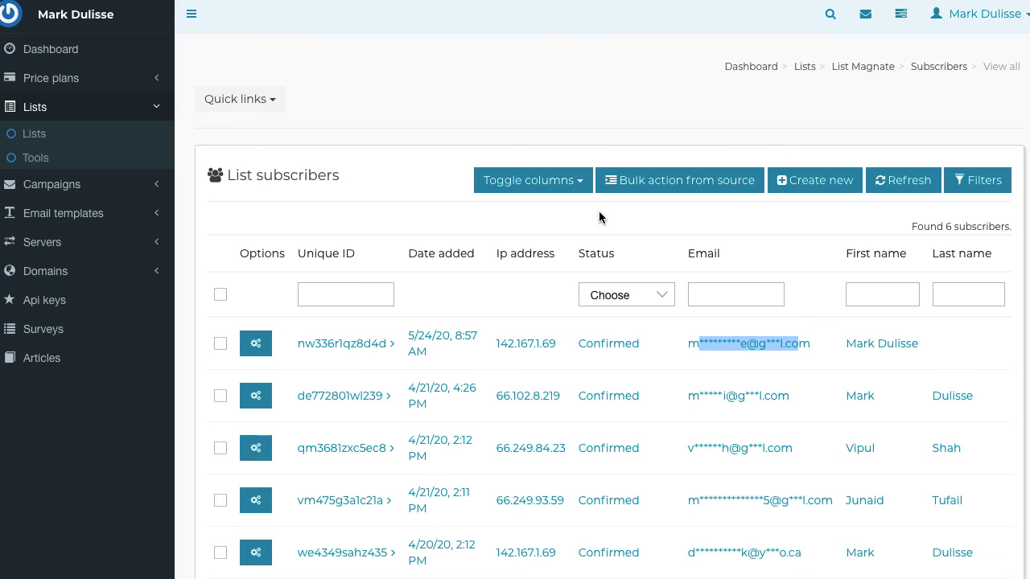
pyautogui.click(35, 25)
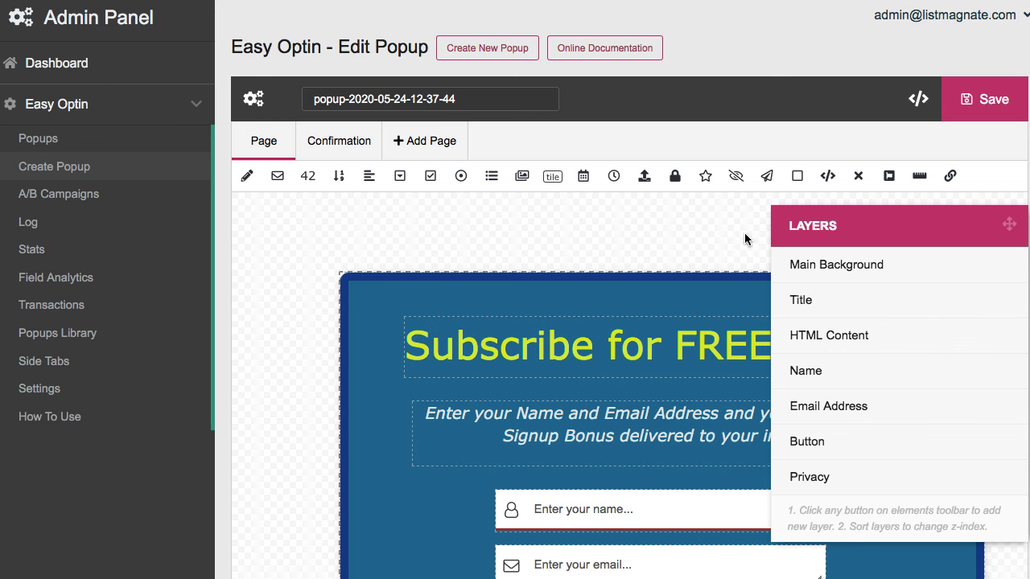
# Go to the Popups list, where Demo 1 now shows 1 entry
pyautogui.scroll(-3, 415, 278)
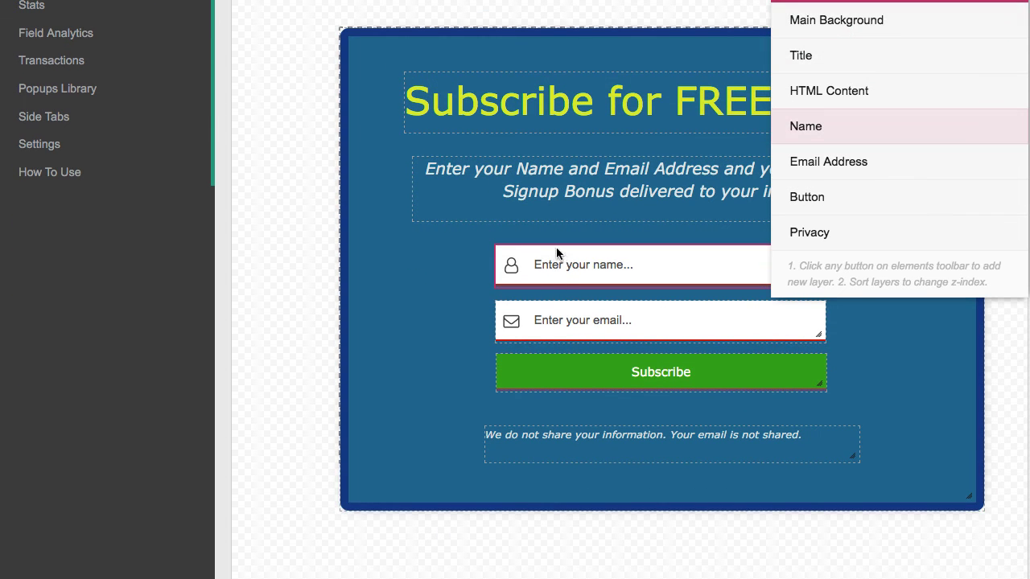
pyautogui.scroll(3, 364, 176)
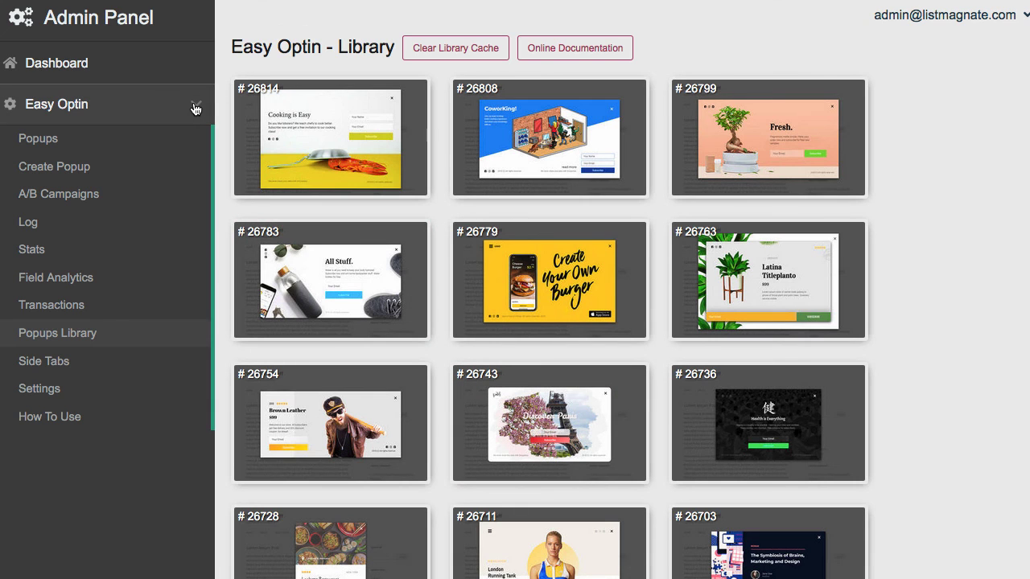
pyautogui.scroll(-2, 195, 109)
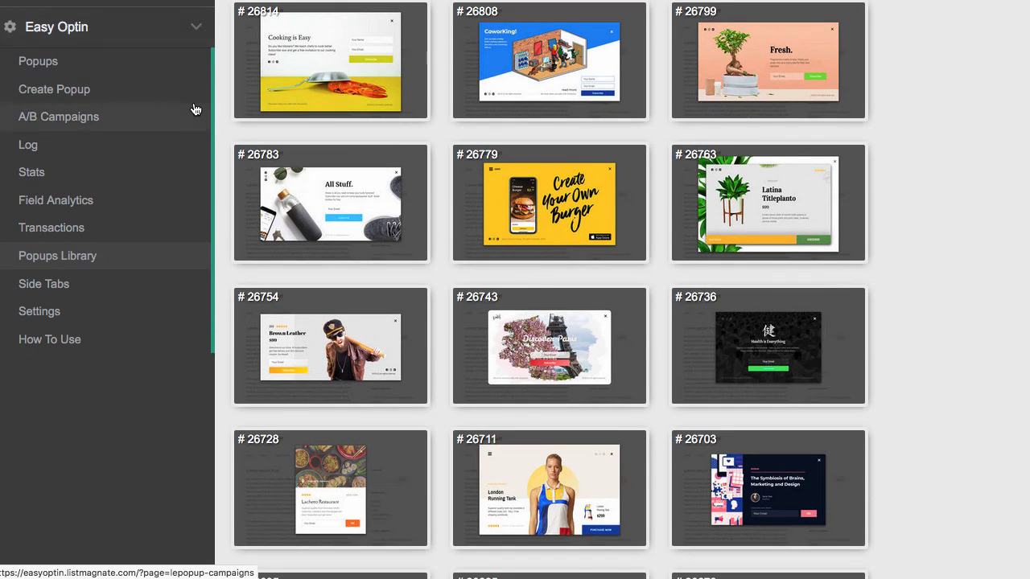
pyautogui.scroll(2, 195, 109)
pyautogui.click(57, 141)
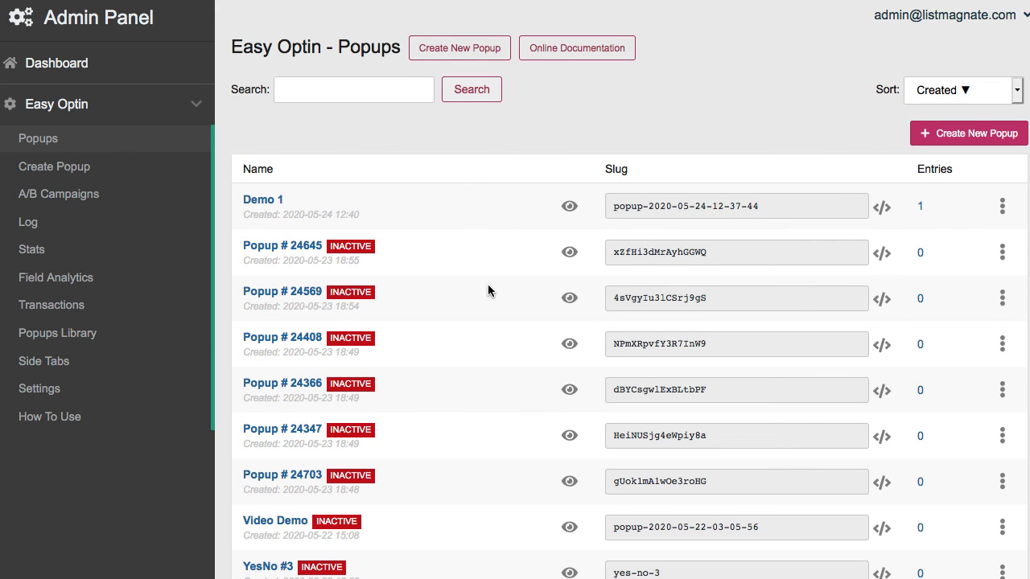
# Open Demo 1's actions menu and dismiss it without choosing anything
pyautogui.scroll(-1, 450, 266)
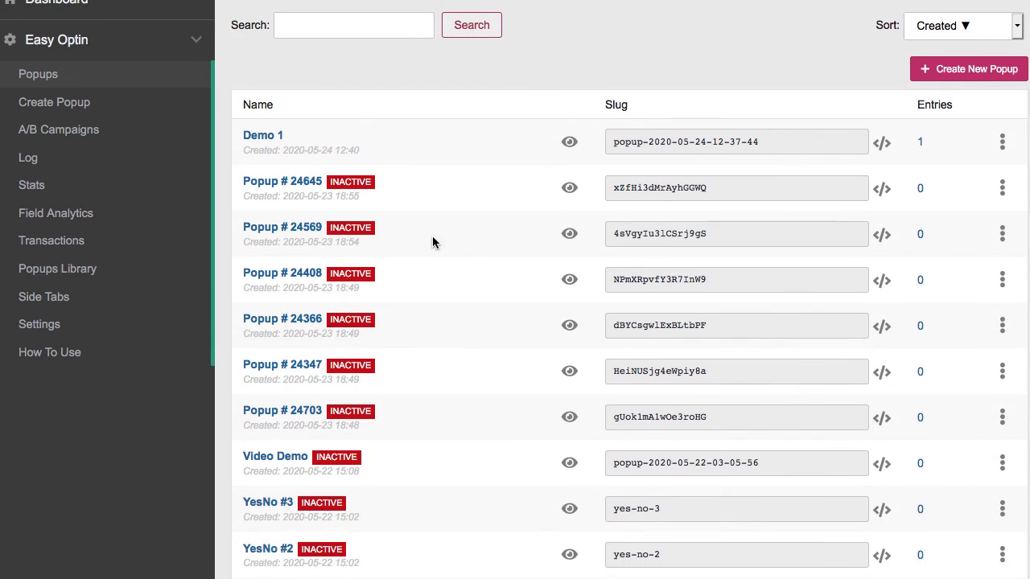
pyautogui.scroll(1, 432, 236)
pyautogui.click(1002, 206)
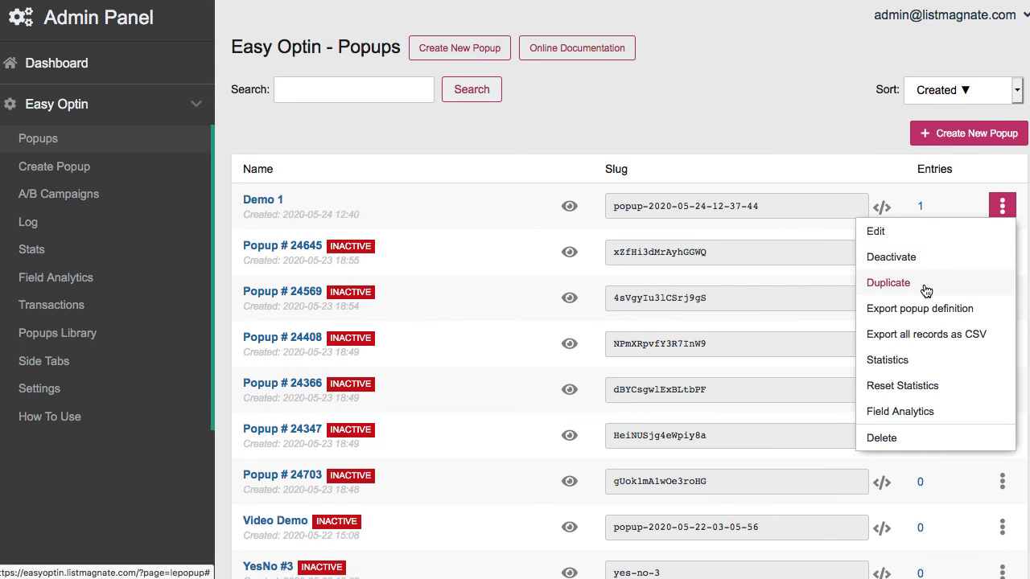
pyautogui.click(852, 134)
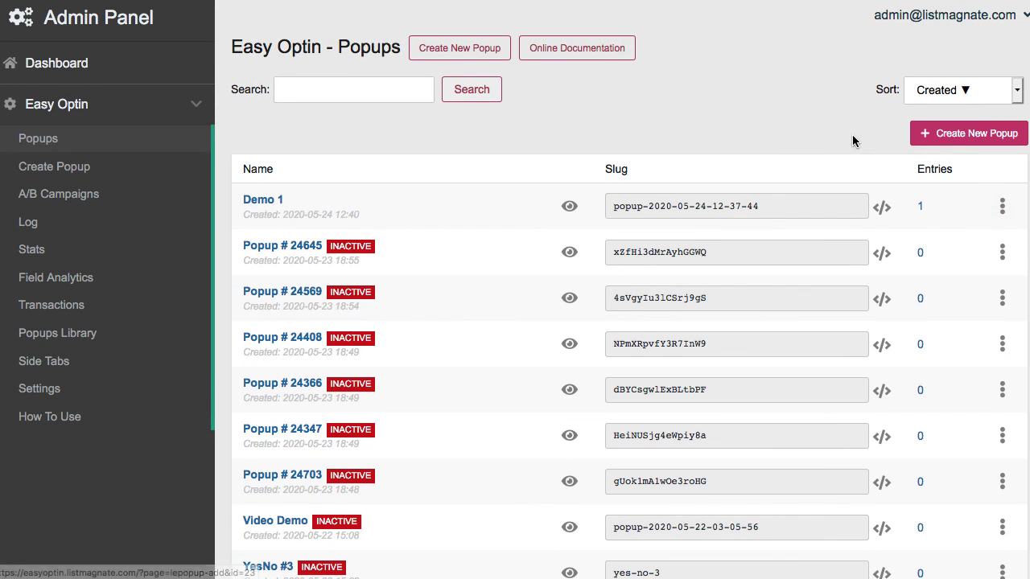
# Open Demo 1's How To Use embed codes and briefly select part of the OnLoad snippet
pyautogui.click(883, 210)
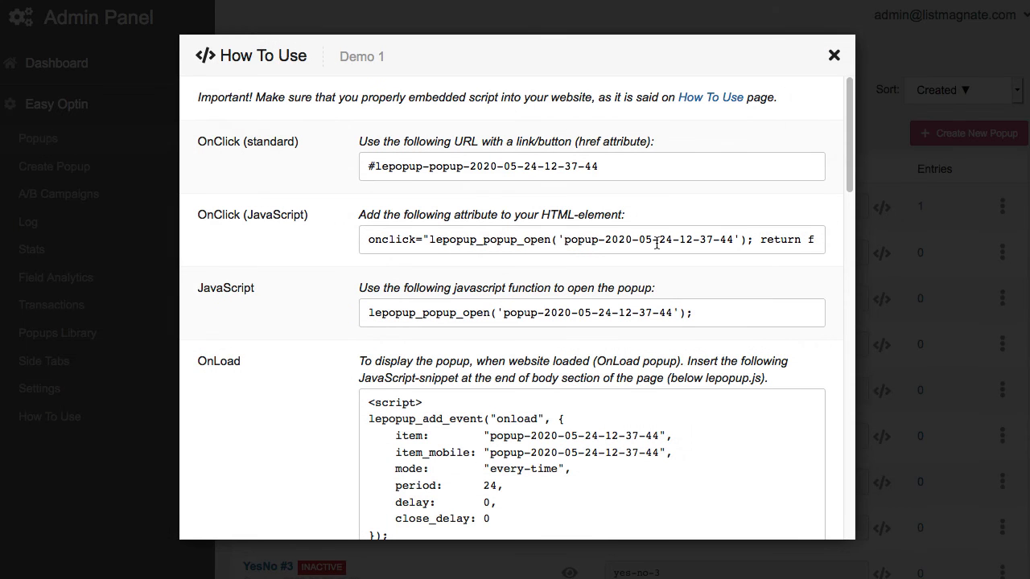
pyautogui.scroll(-4, 585, 354)
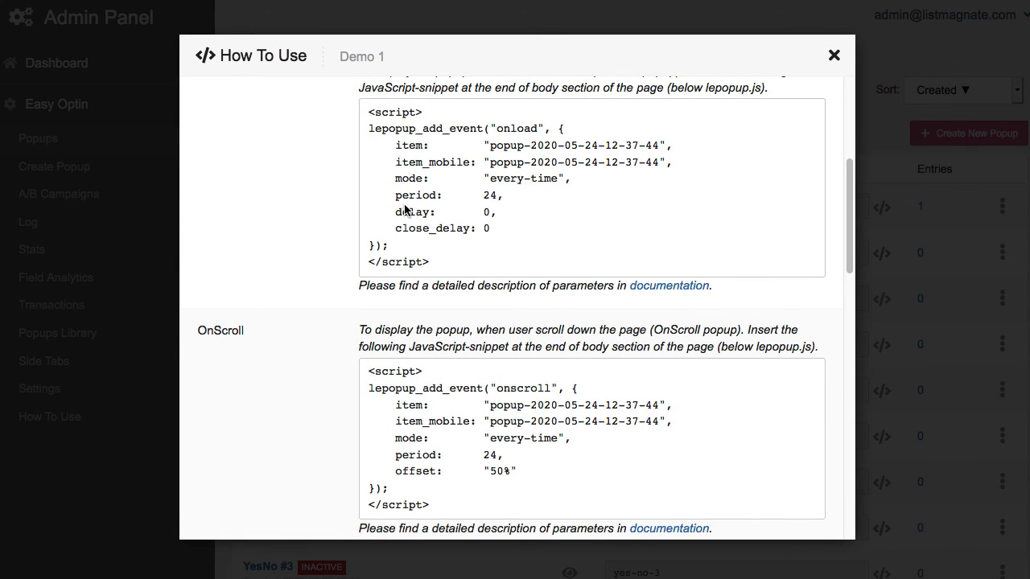
pyautogui.scroll(1, 405, 204)
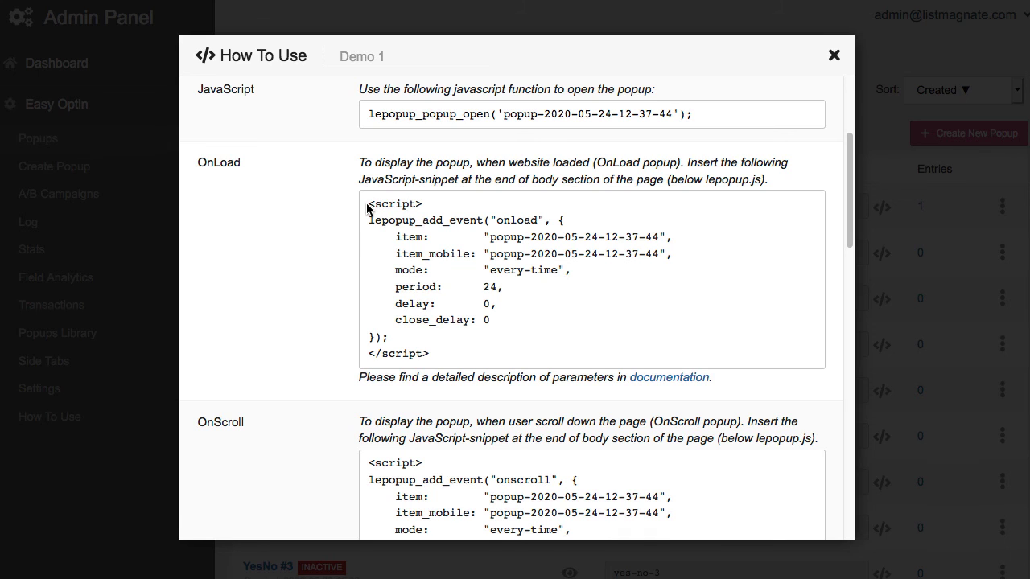
pyautogui.moveTo(367, 207); pyautogui.dragTo(414, 314)
pyautogui.click(457, 349)
# Move down to the Inline section and select the whole Inline embed snippet
pyautogui.scroll(-15, 465, 336)
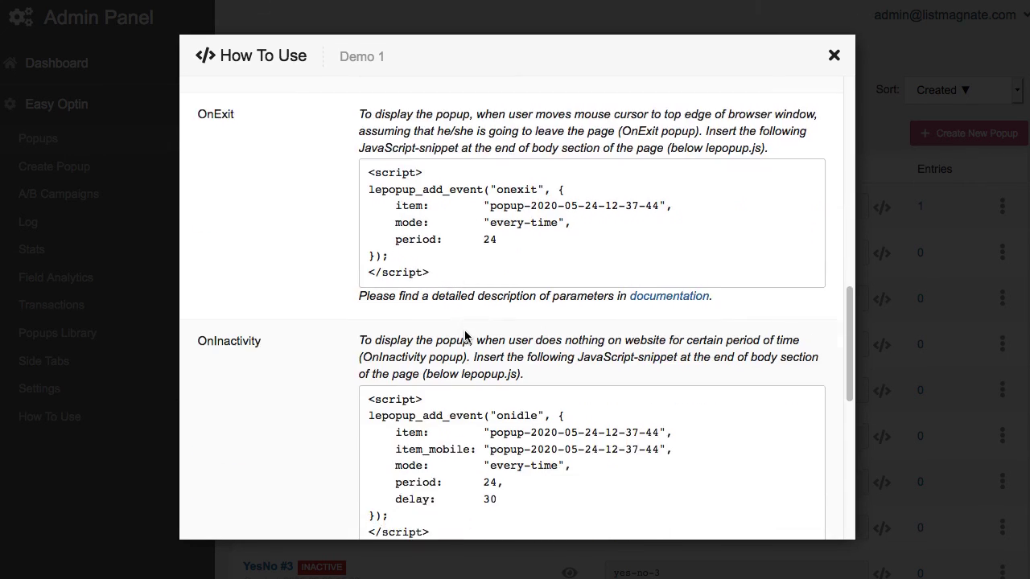
pyautogui.scroll(-5, 465, 332)
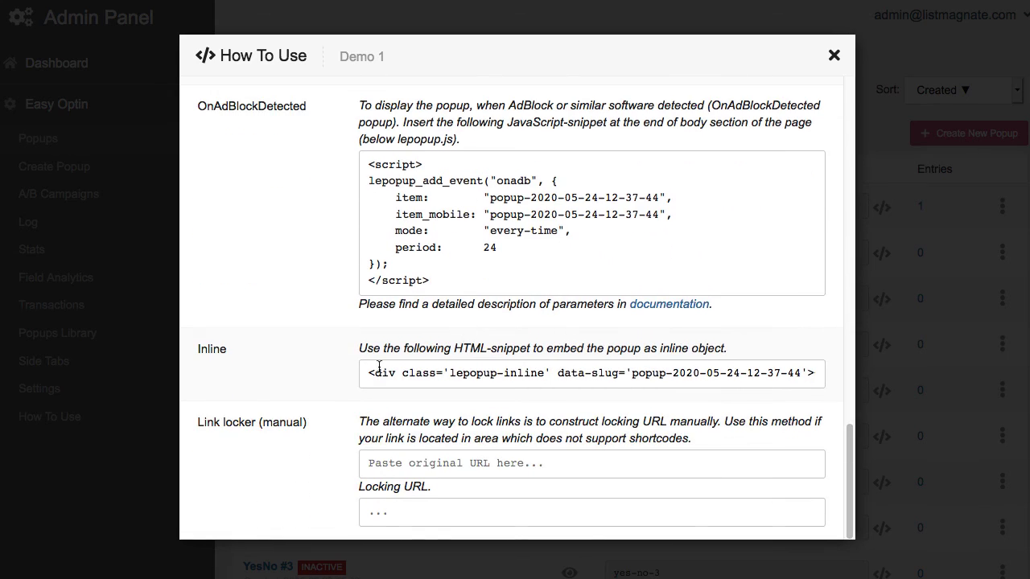
pyautogui.moveTo(370, 372); pyautogui.dragTo(783, 379)
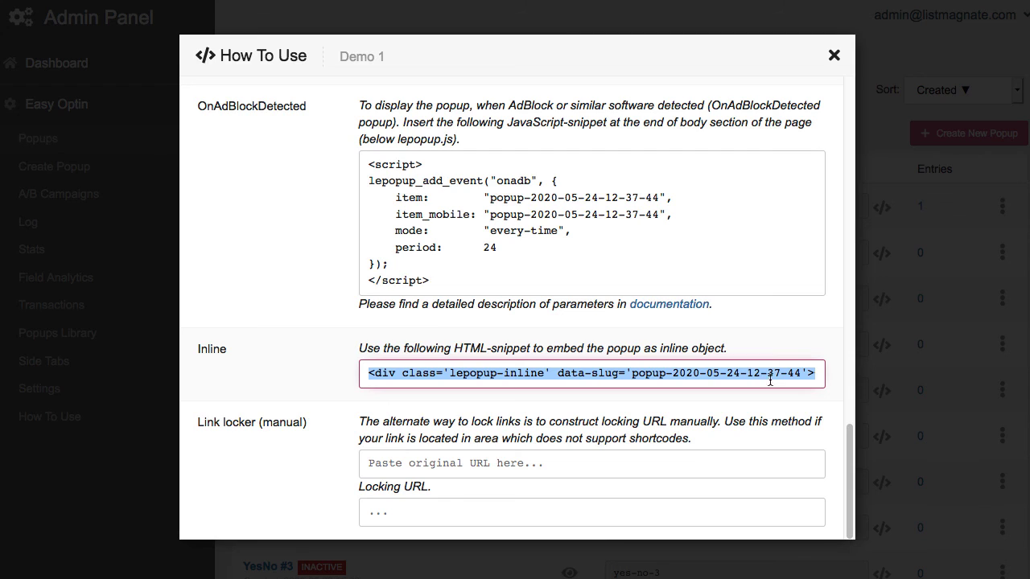